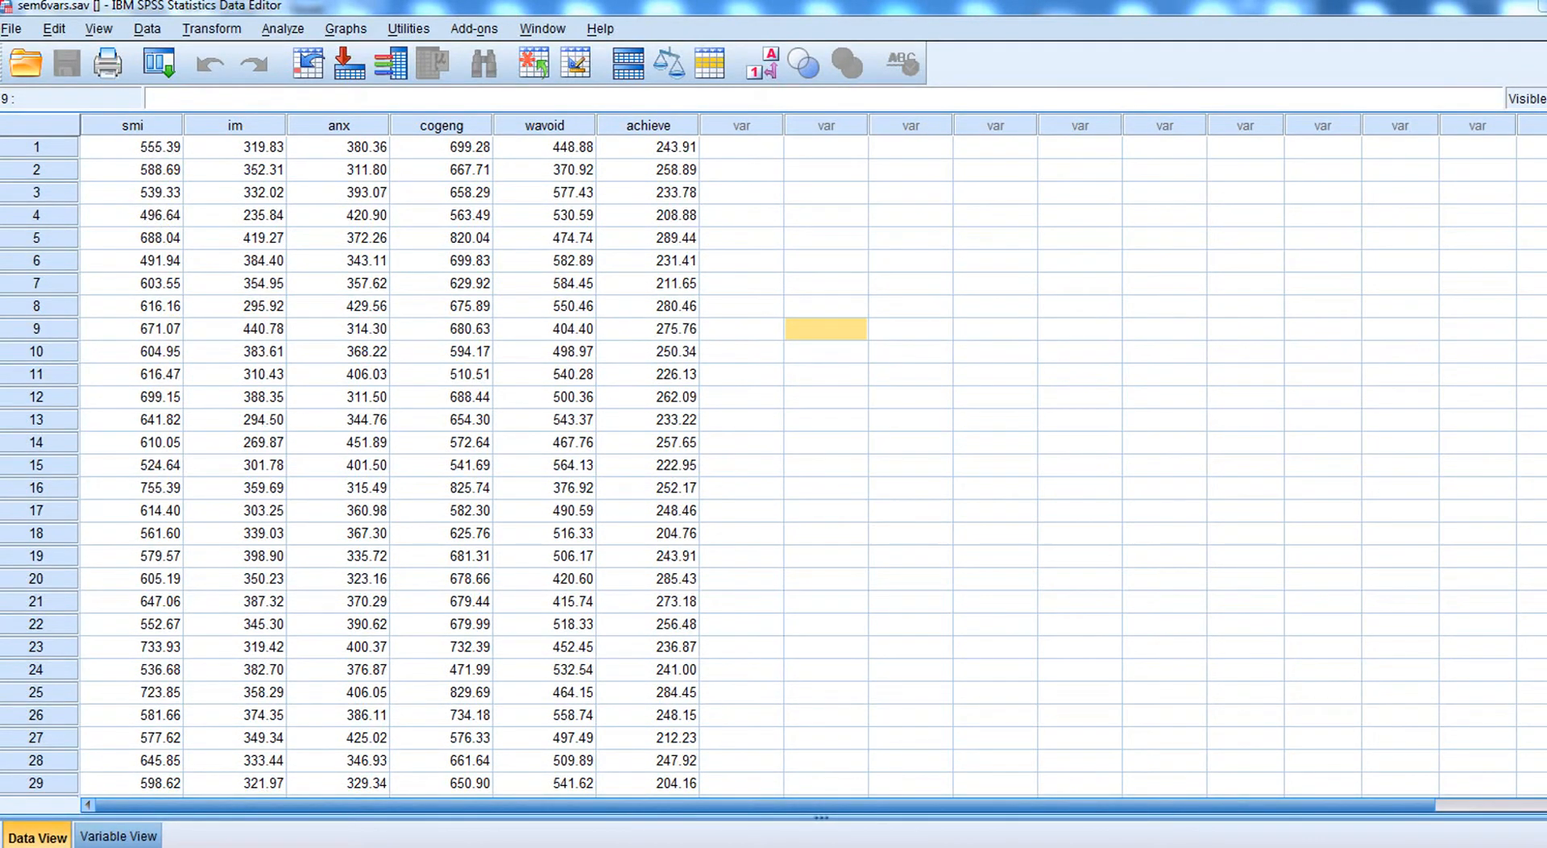
- Examine the sem6vars.sav data set and its six variables smi, im, anx, cogeng, wavoid and achieve
{"action": "scroll", "coordinate": [774, 467], "scroll_direction": "down", "scroll_amount": 20}
{"action": "scroll", "coordinate": [774, 468], "scroll_direction": "up", "scroll_amount": 5}
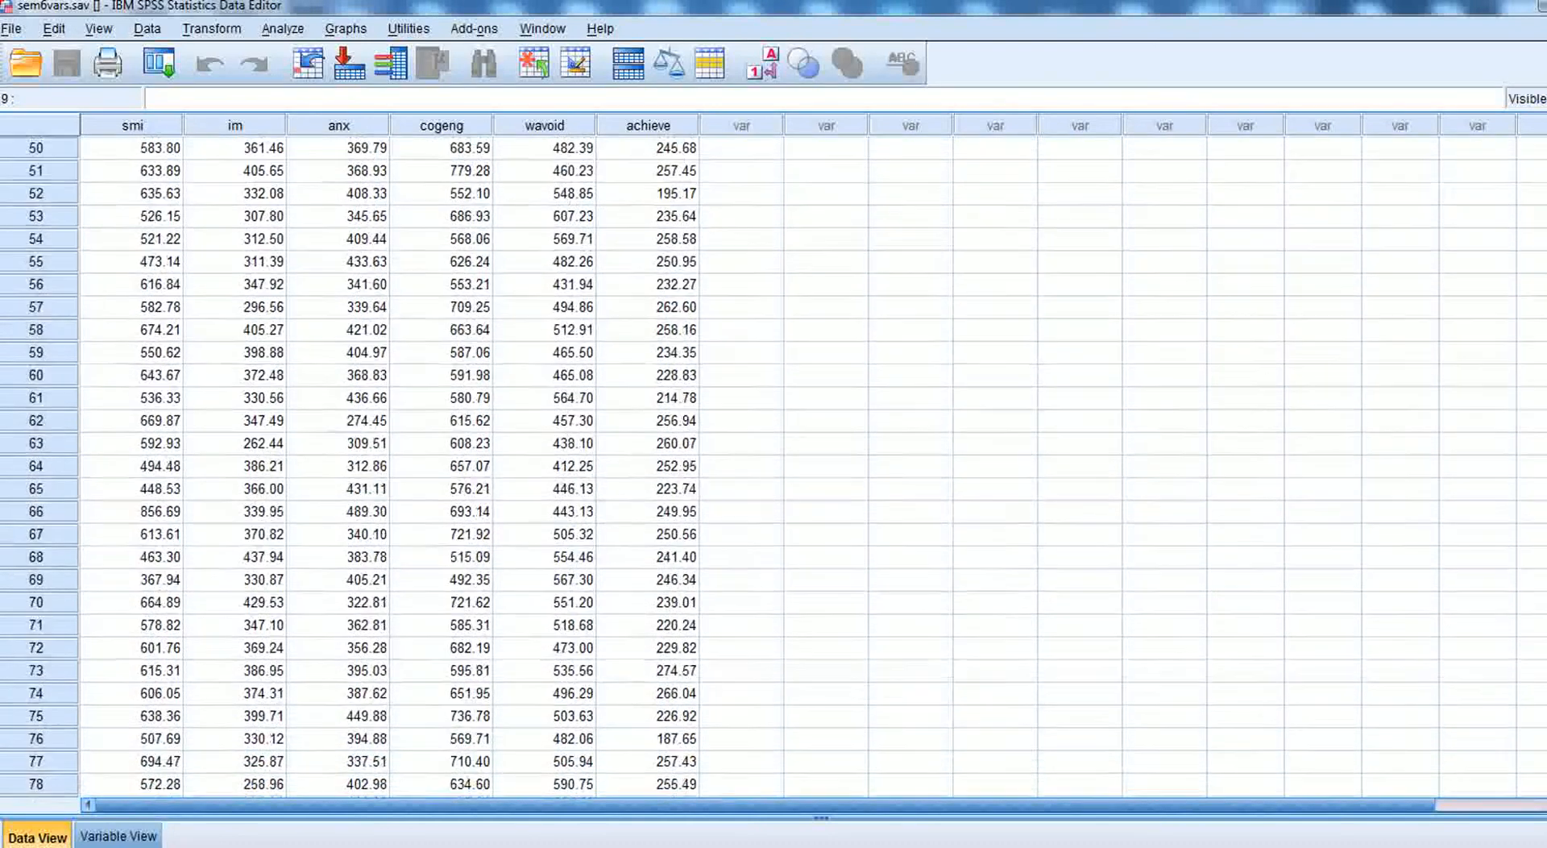
{"action": "scroll", "coordinate": [910, 226], "scroll_direction": "up", "scroll_amount": 16}
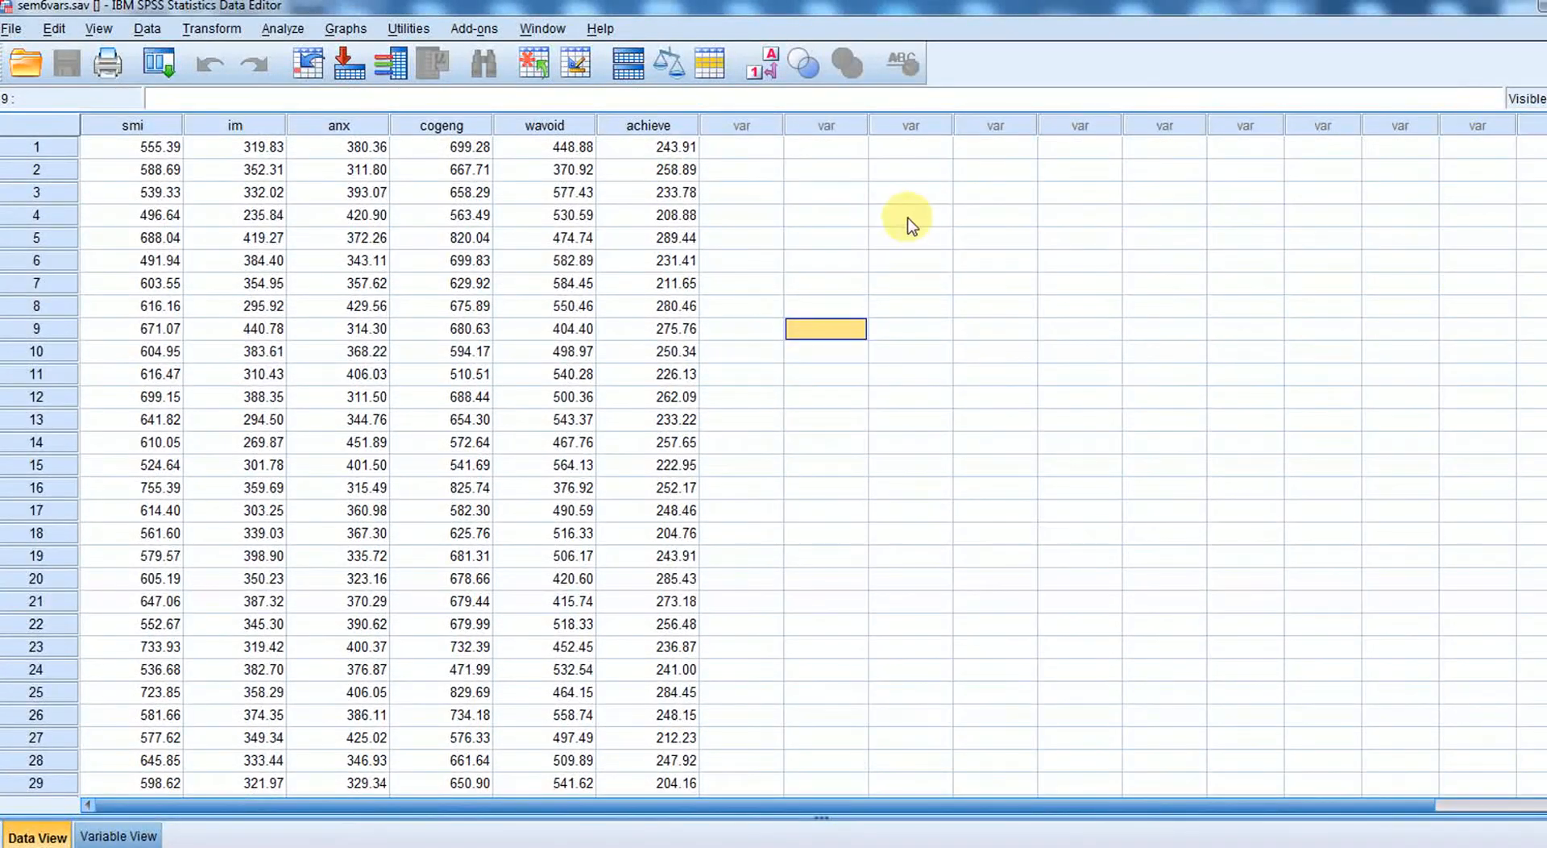
{"action": "left_click", "coordinate": [157, 126]}
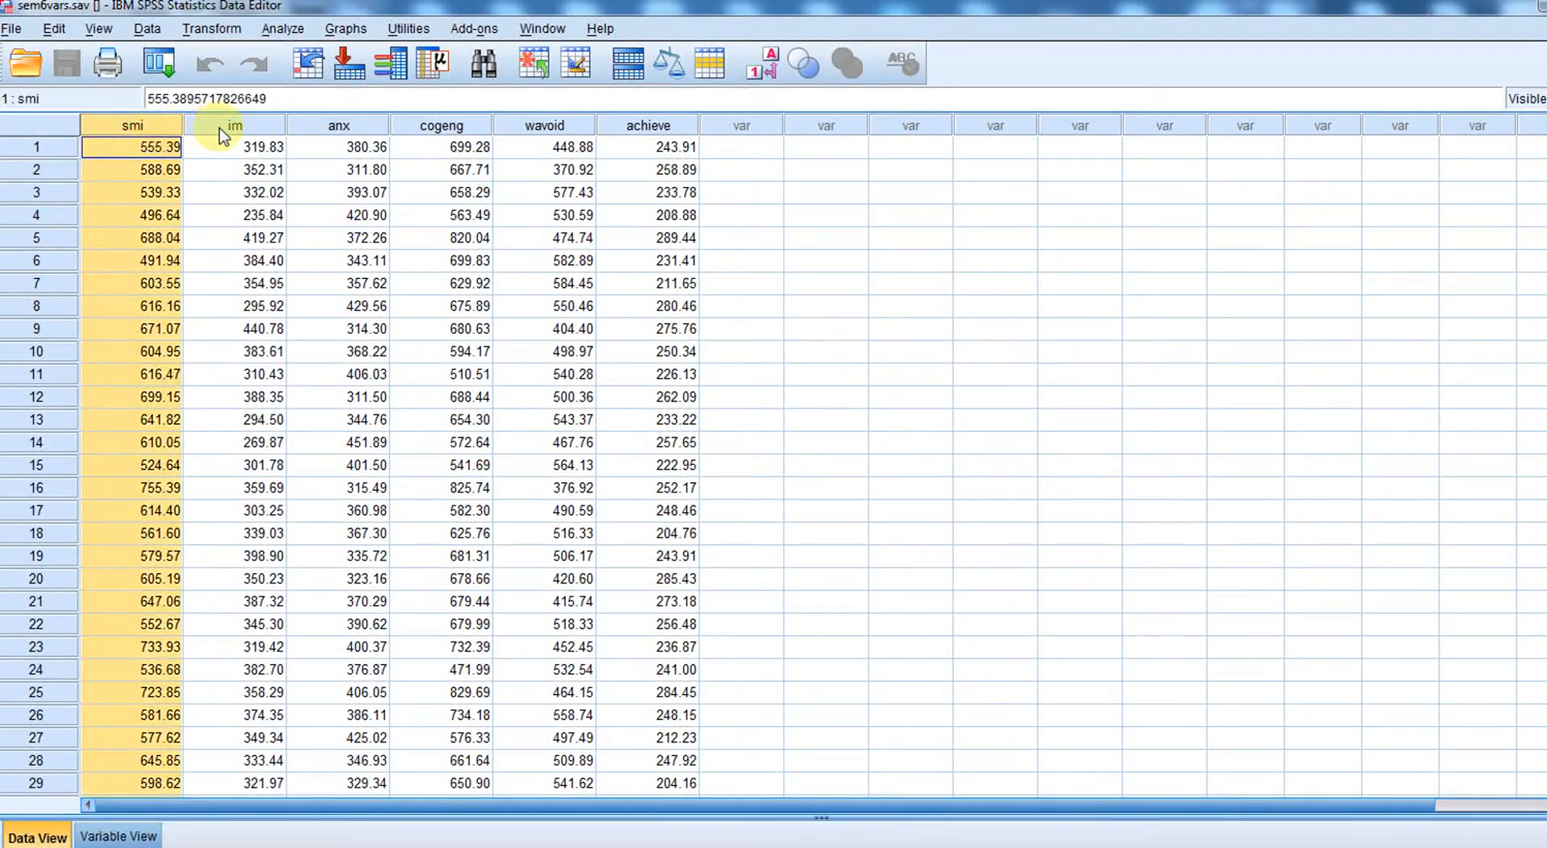
{"action": "left_click", "coordinate": [246, 125]}
{"action": "left_click", "coordinate": [331, 125]}
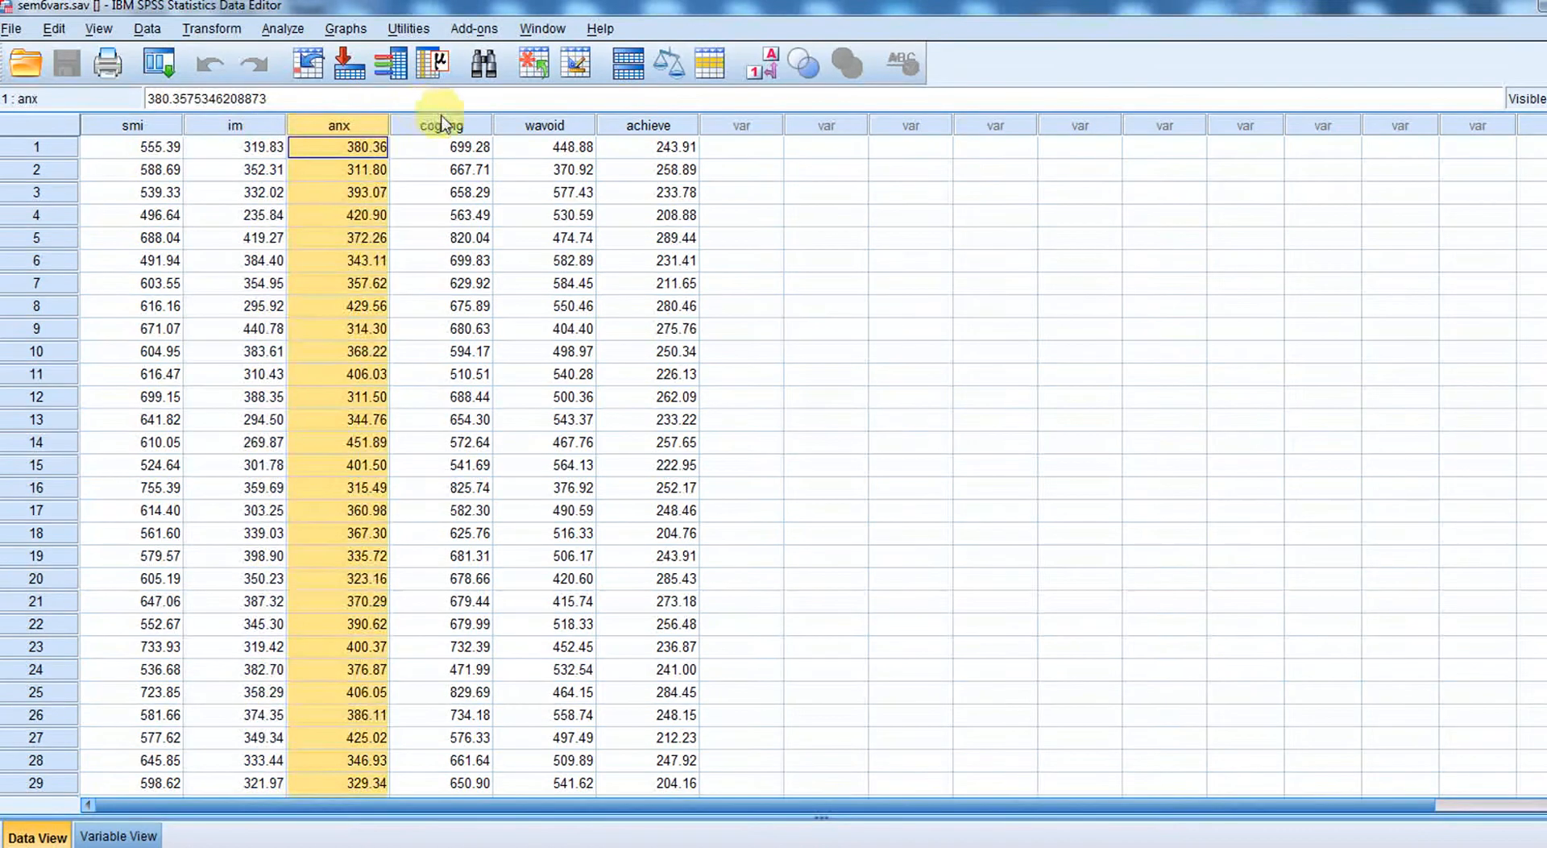
{"action": "left_click", "coordinate": [441, 125]}
{"action": "left_click", "coordinate": [528, 123]}
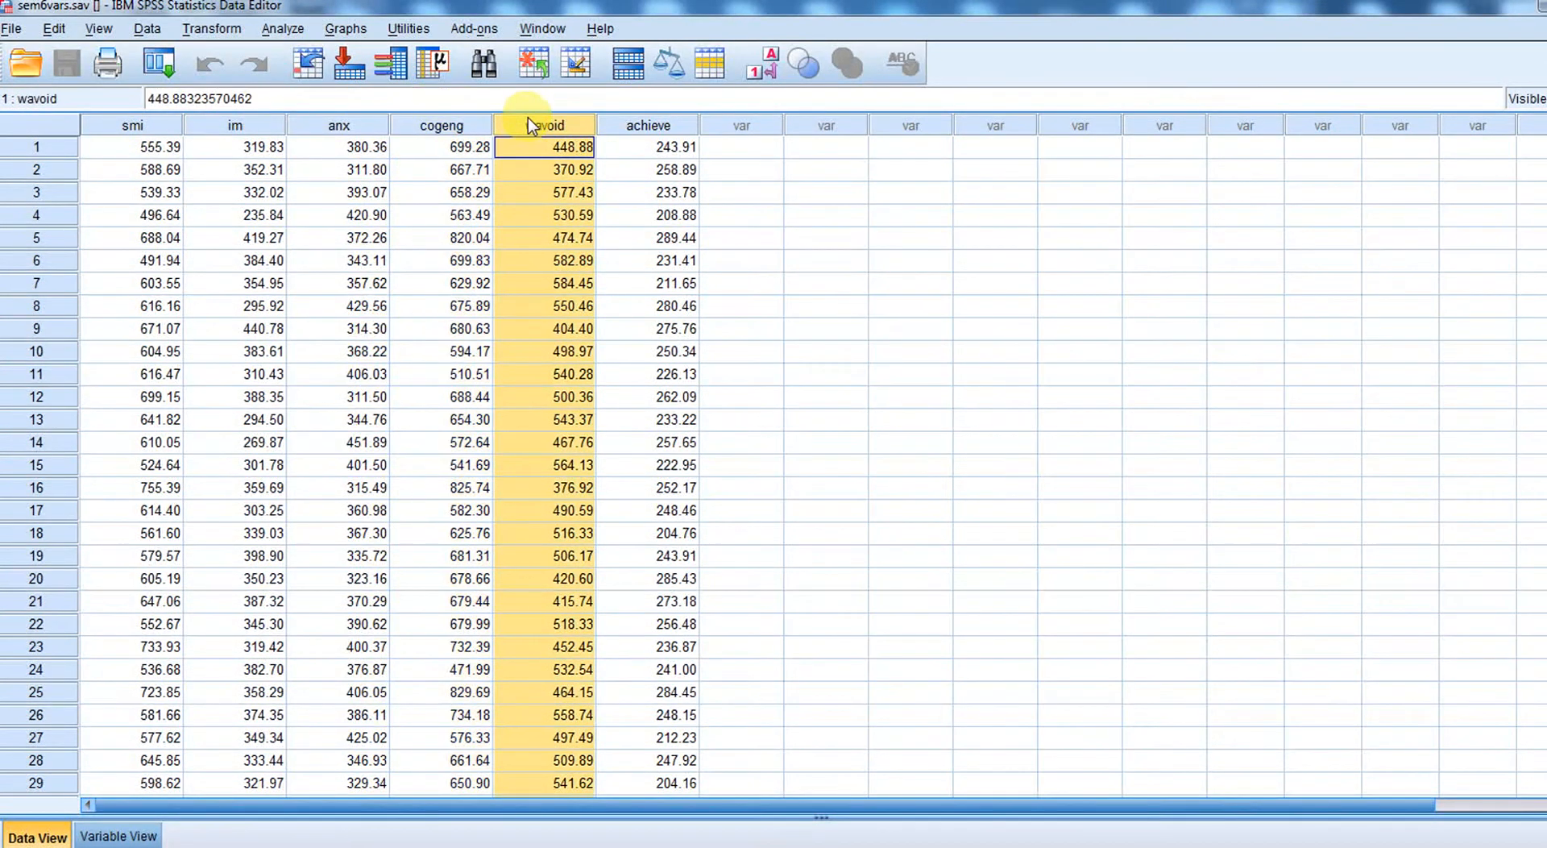
{"action": "left_click", "coordinate": [648, 125]}
{"action": "left_click", "coordinate": [815, 238]}
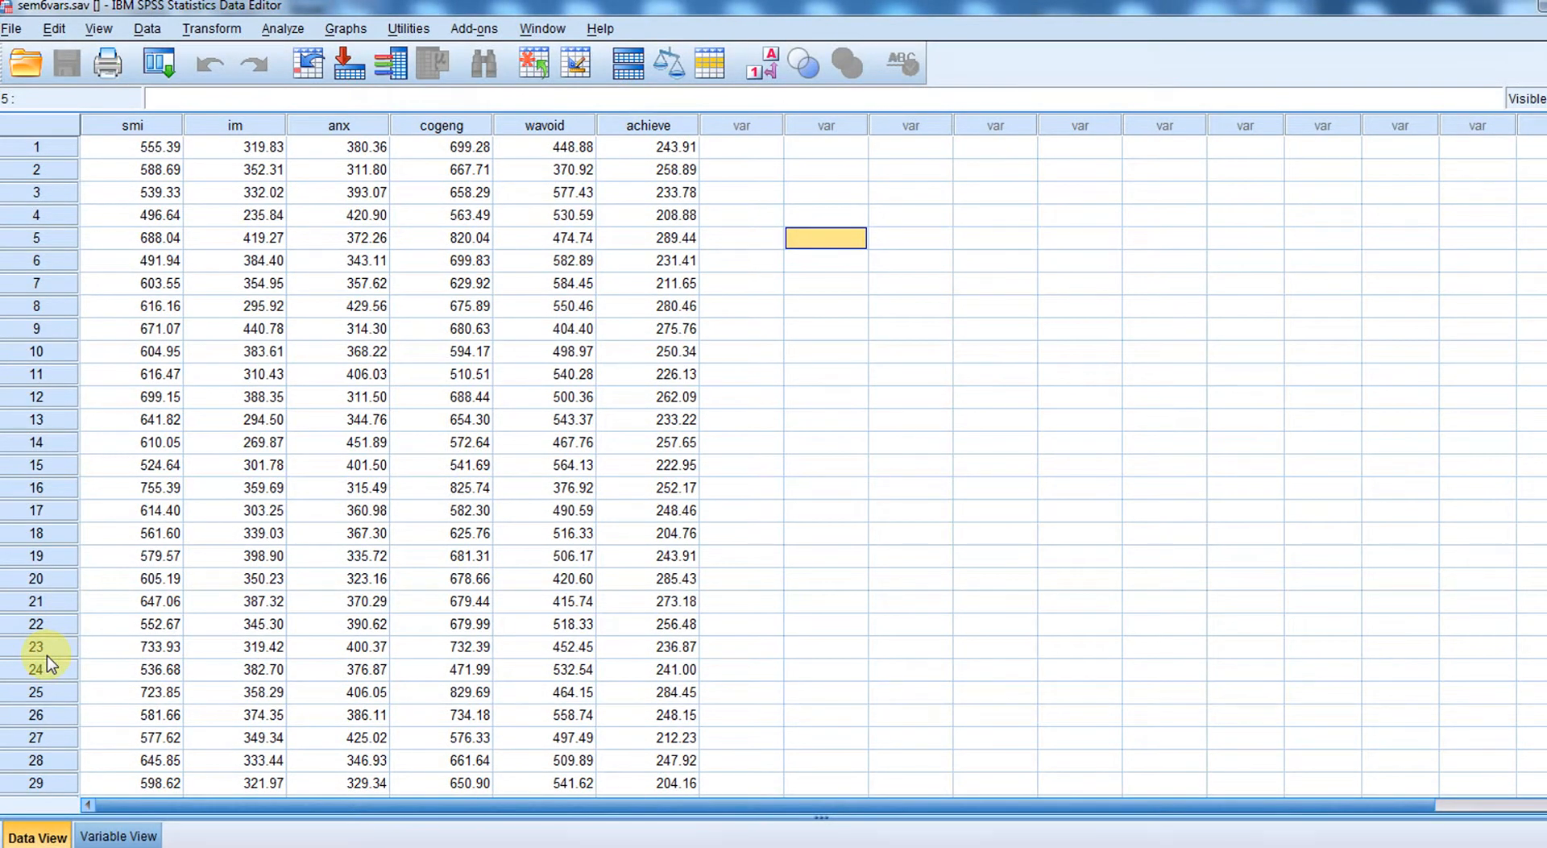
- Launch LISREL 9.2 Student from the SSI, Inc program folder and maximize its window
{"action": "left_click", "coordinate": [22, 847]}
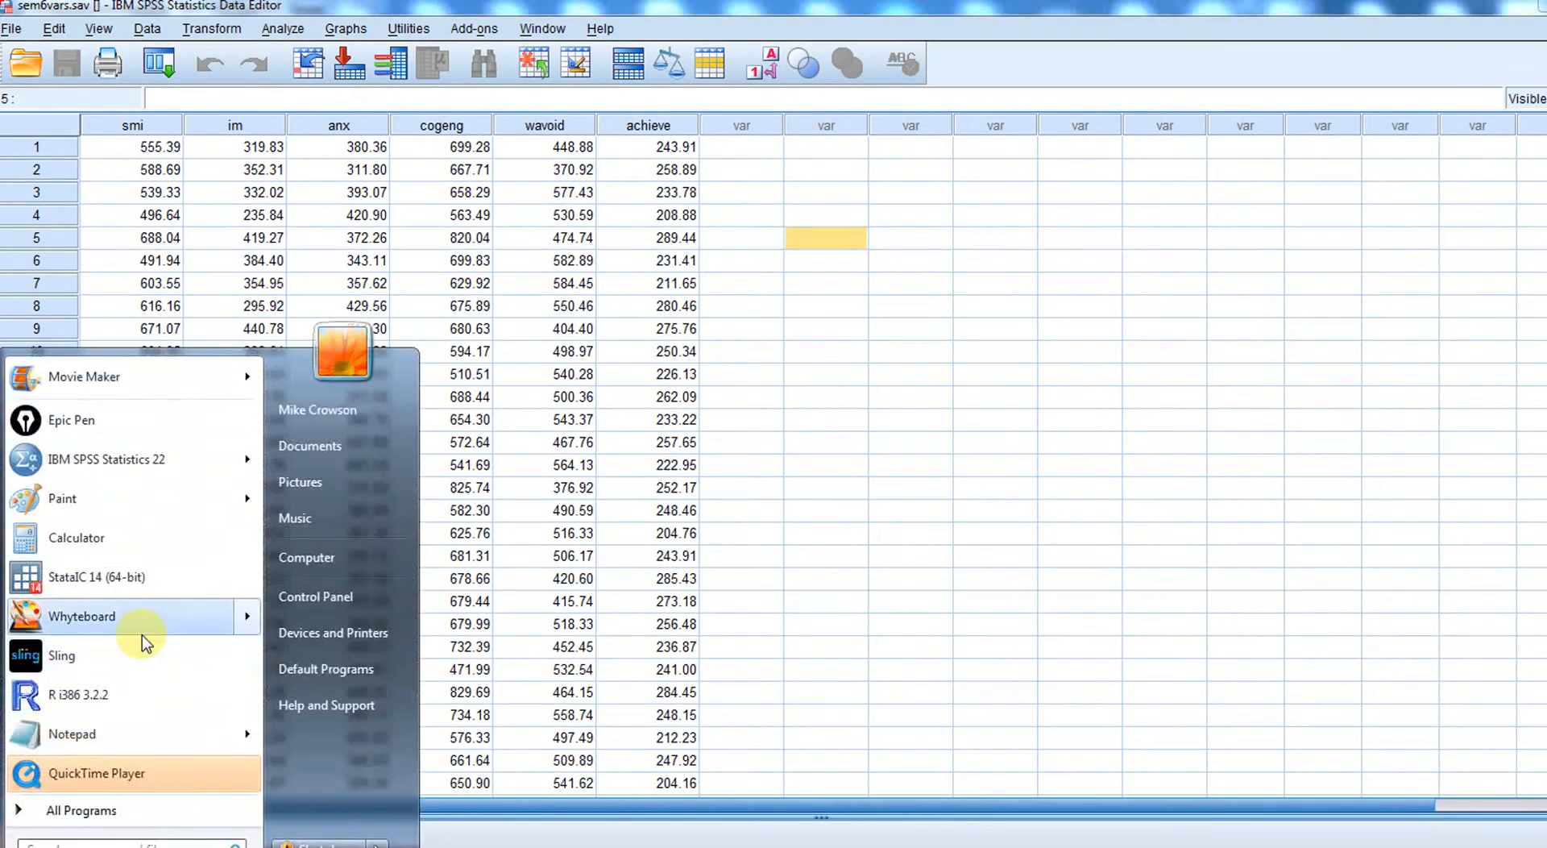
{"action": "left_click", "coordinate": [125, 812]}
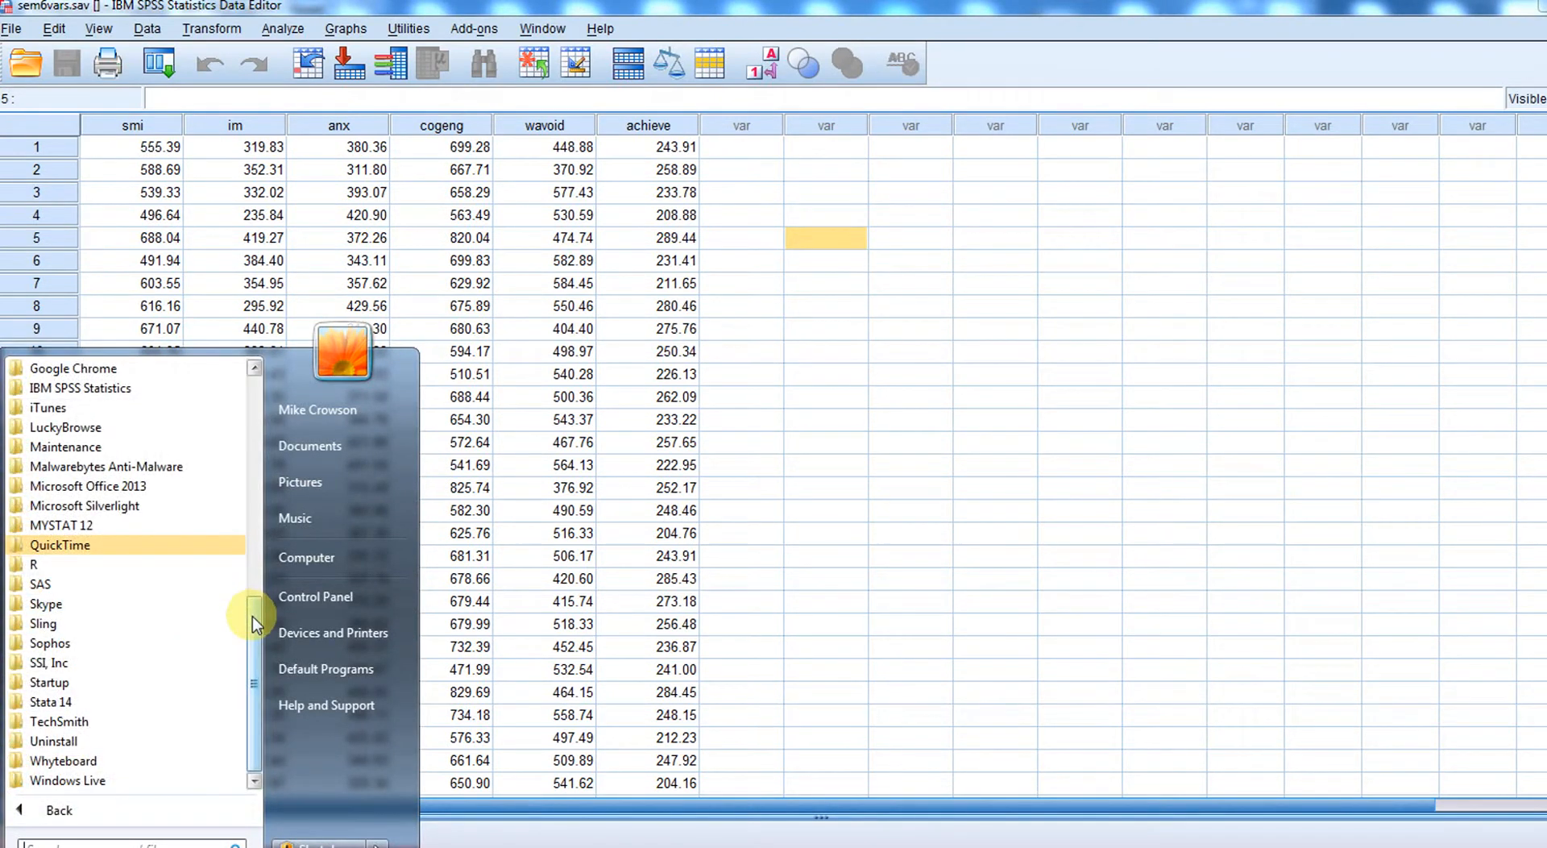
{"action": "left_click", "coordinate": [51, 664]}
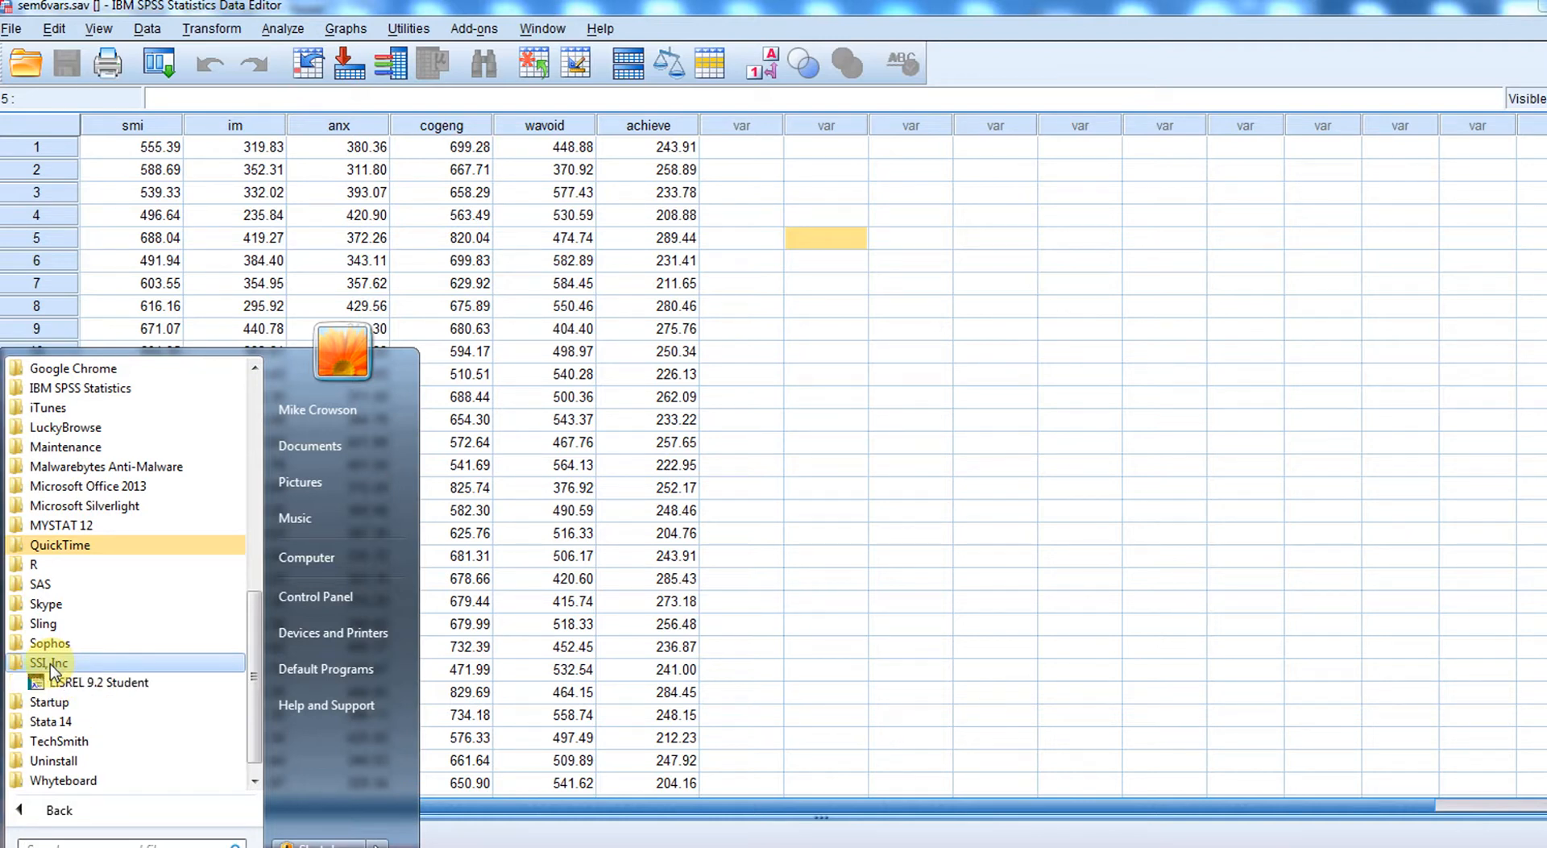
{"action": "left_click", "coordinate": [84, 683]}
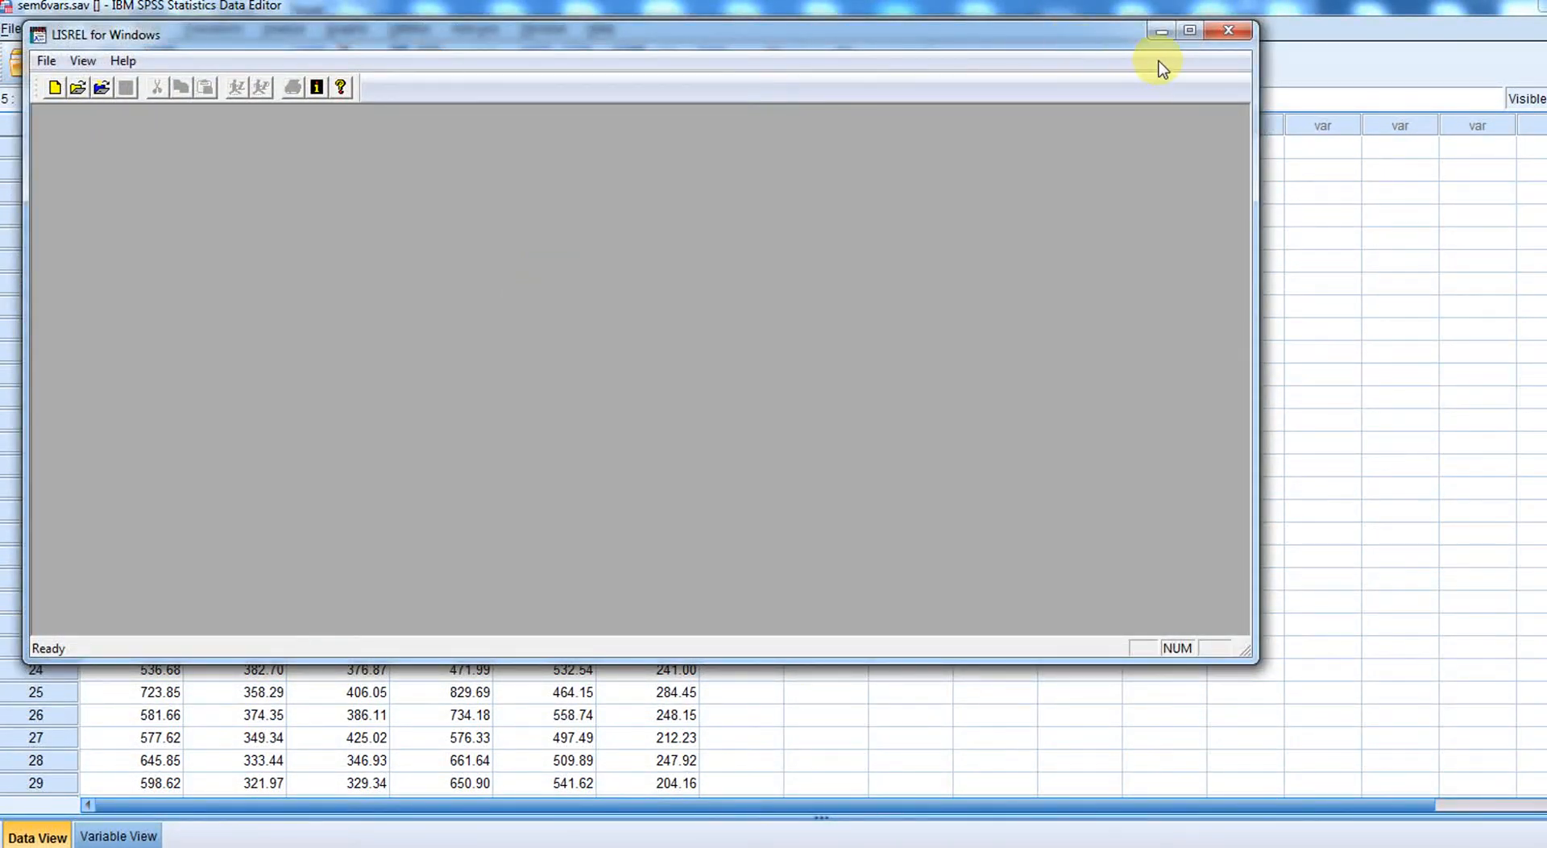
{"action": "left_click", "coordinate": [1189, 31]}
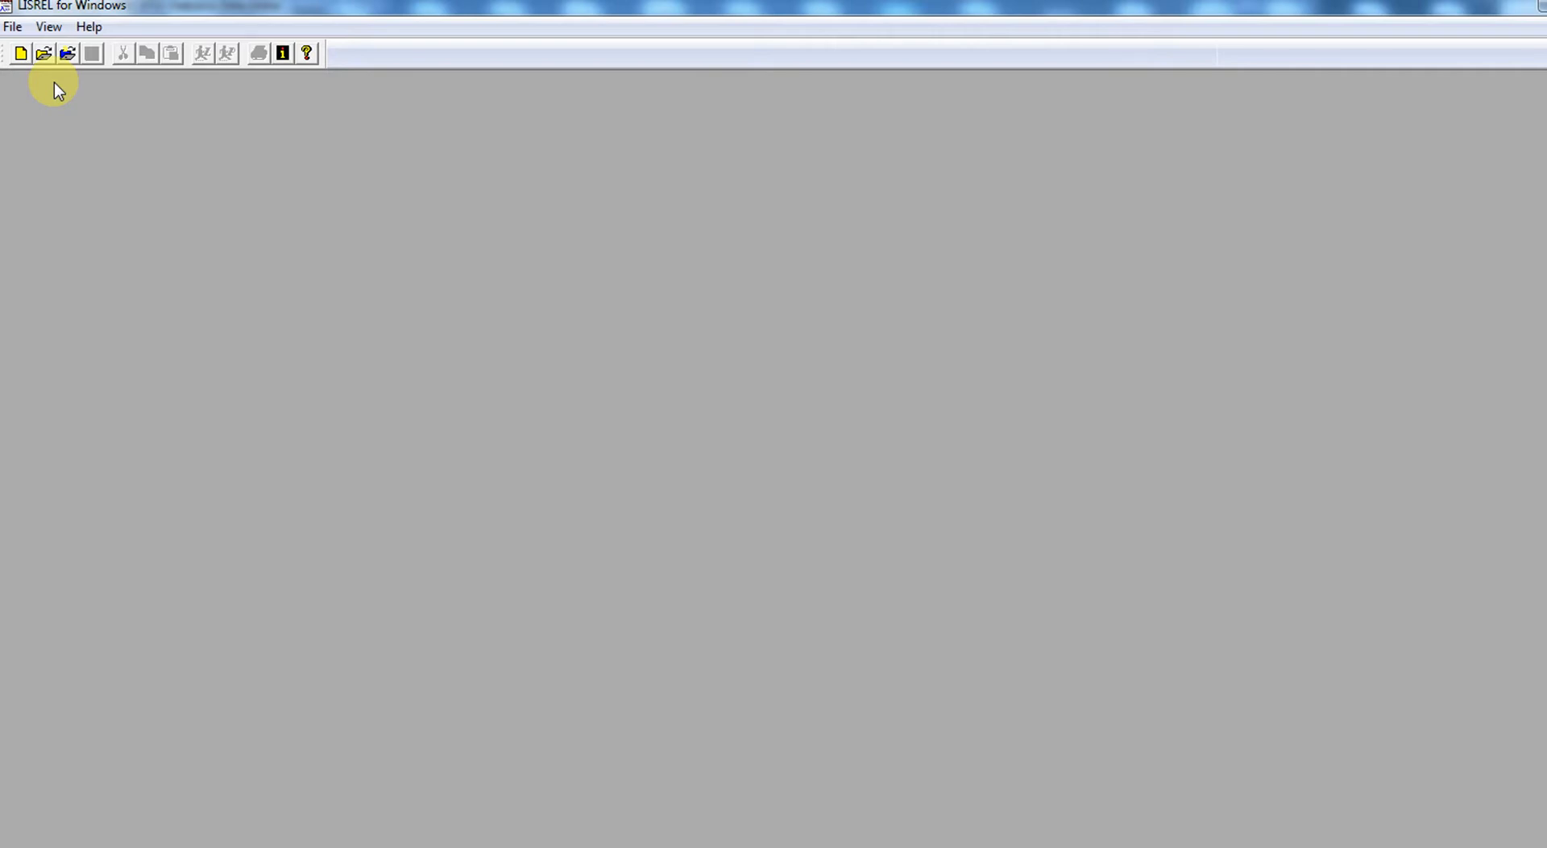
- Create a new SIMPLIS project and save it as "multiple regression2" in the SEM LISREL folder
{"action": "left_click", "coordinate": [14, 28]}
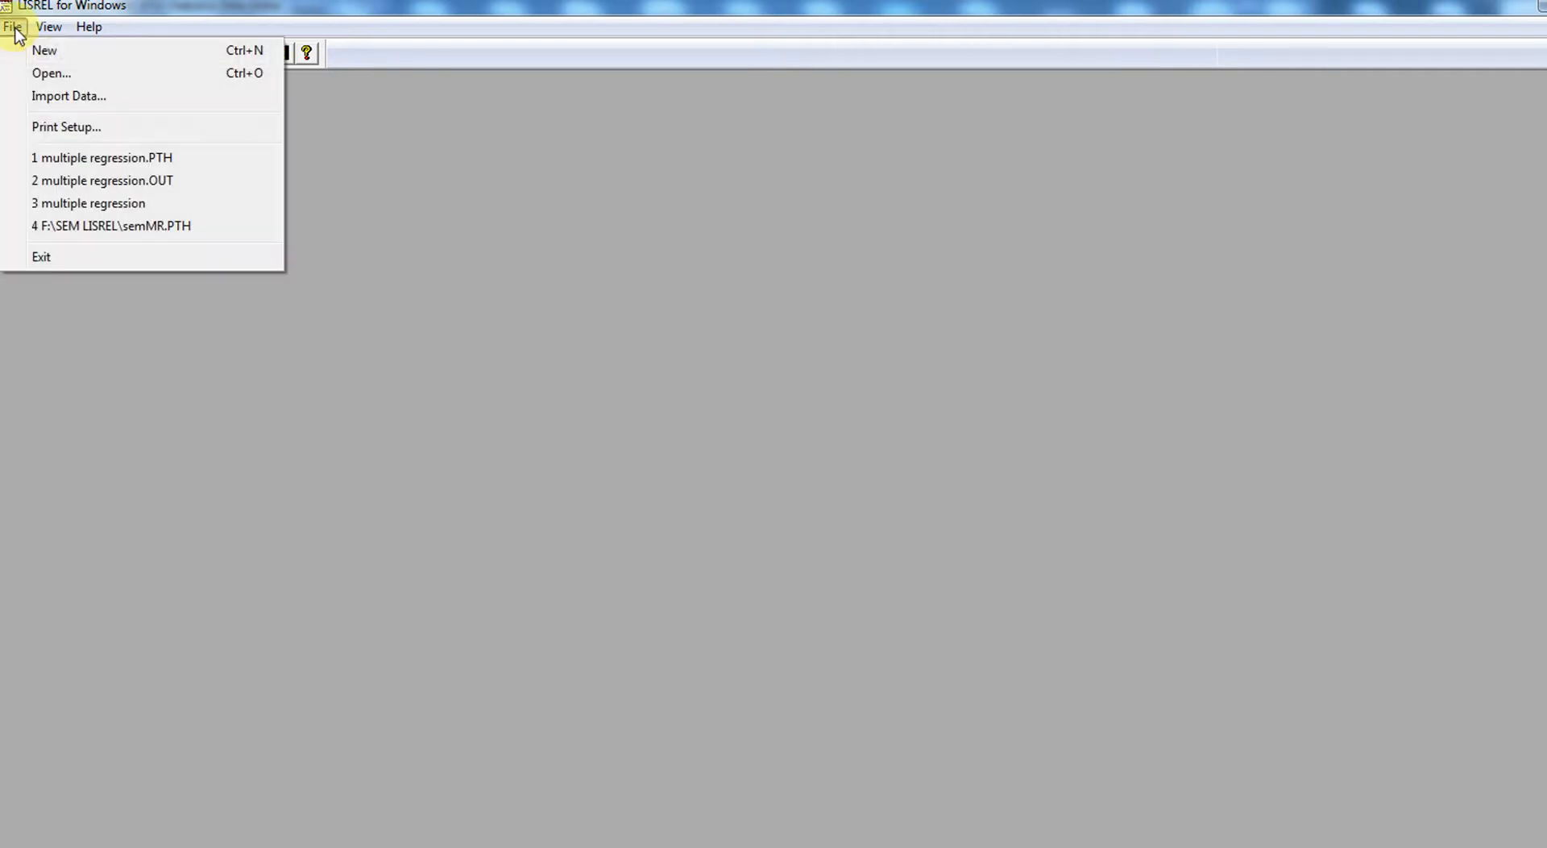
{"action": "left_click", "coordinate": [49, 51]}
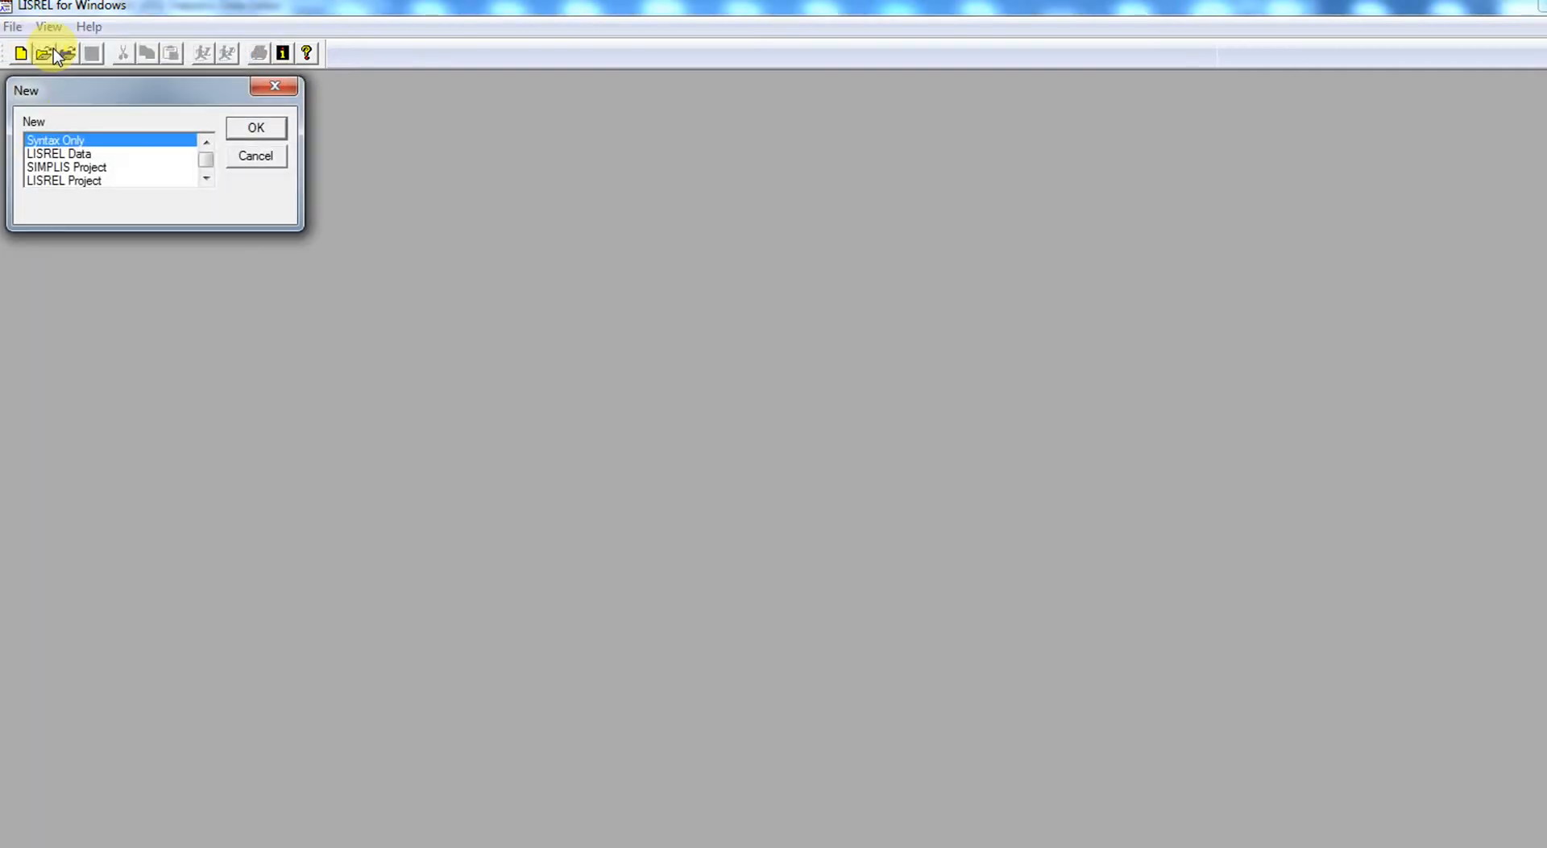
{"action": "double_click", "coordinate": [69, 167]}
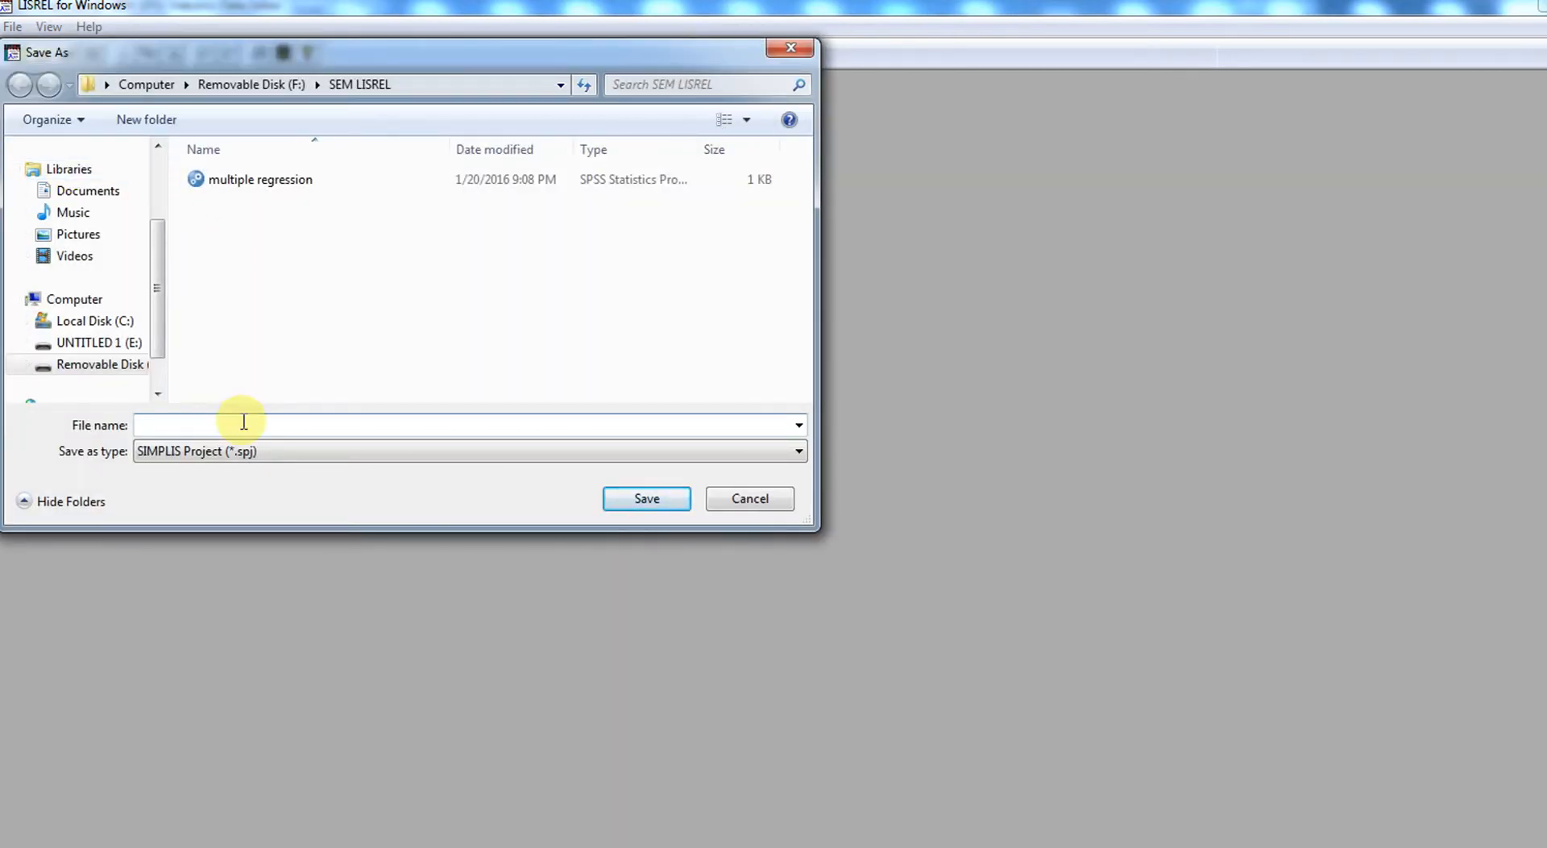
{"action": "type", "text": "mu"}
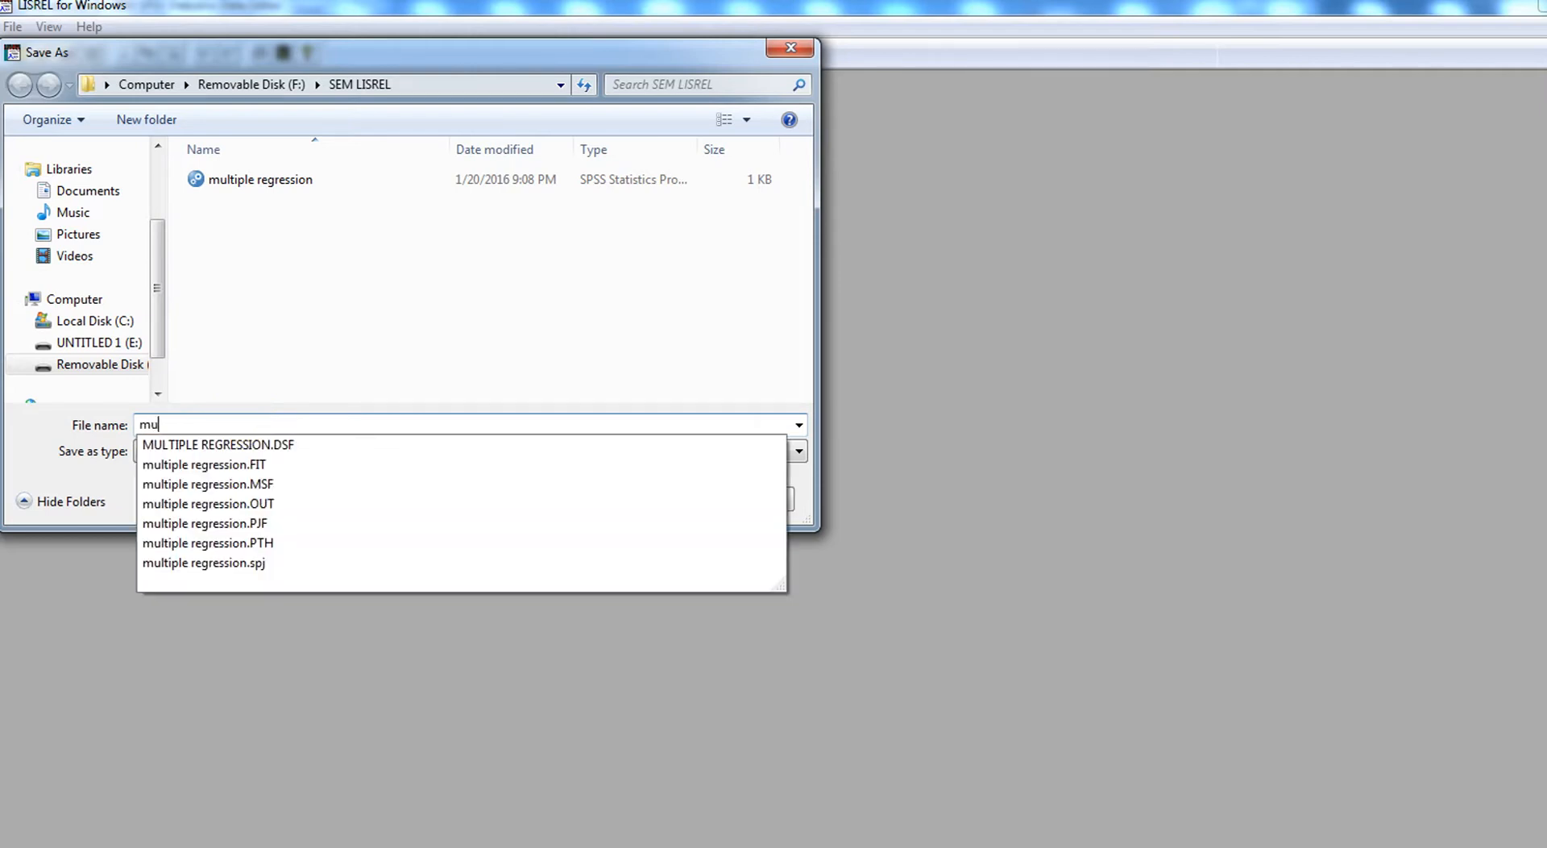
{"action": "type", "text": "ltiple regression"}
{"action": "left_click", "coordinate": [244, 421]}
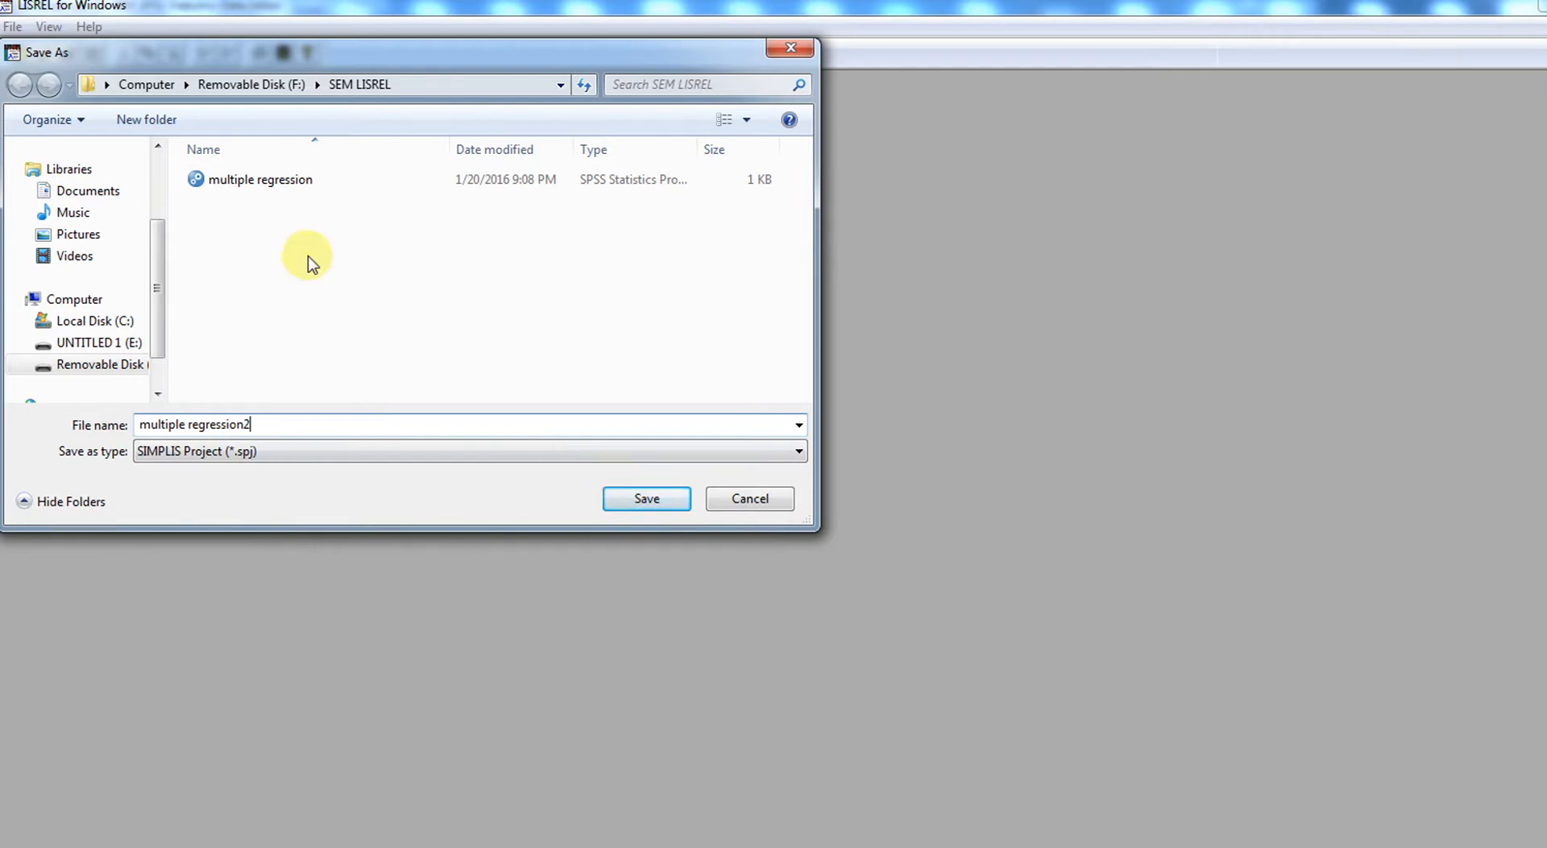
{"action": "left_click", "coordinate": [659, 501]}
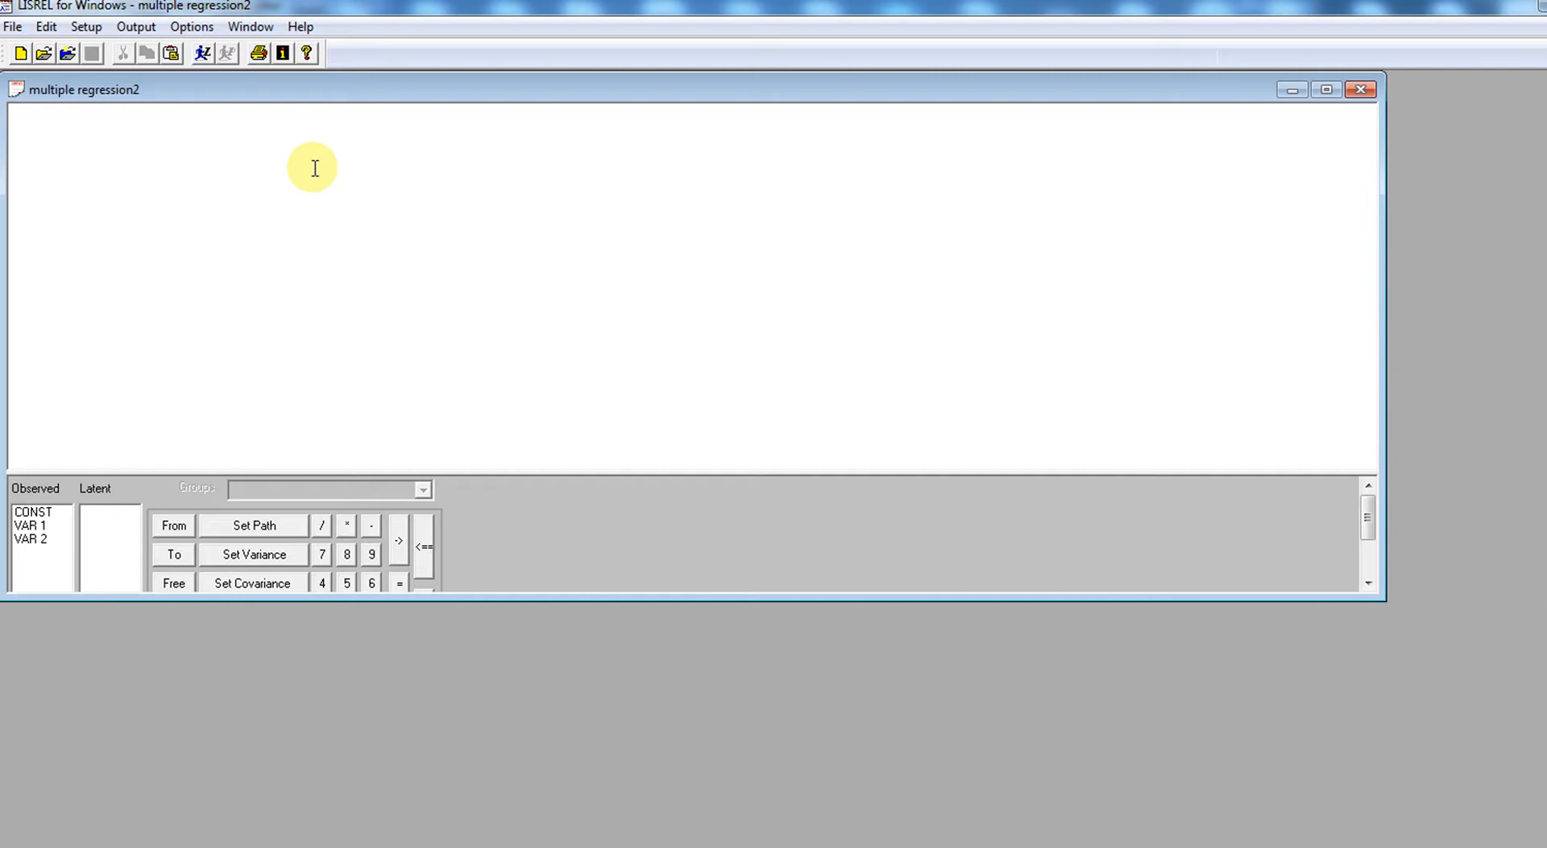
- Write the syntax's title line as "Title: Multiple regression 2"
{"action": "type", "text": "Multiple regres"}
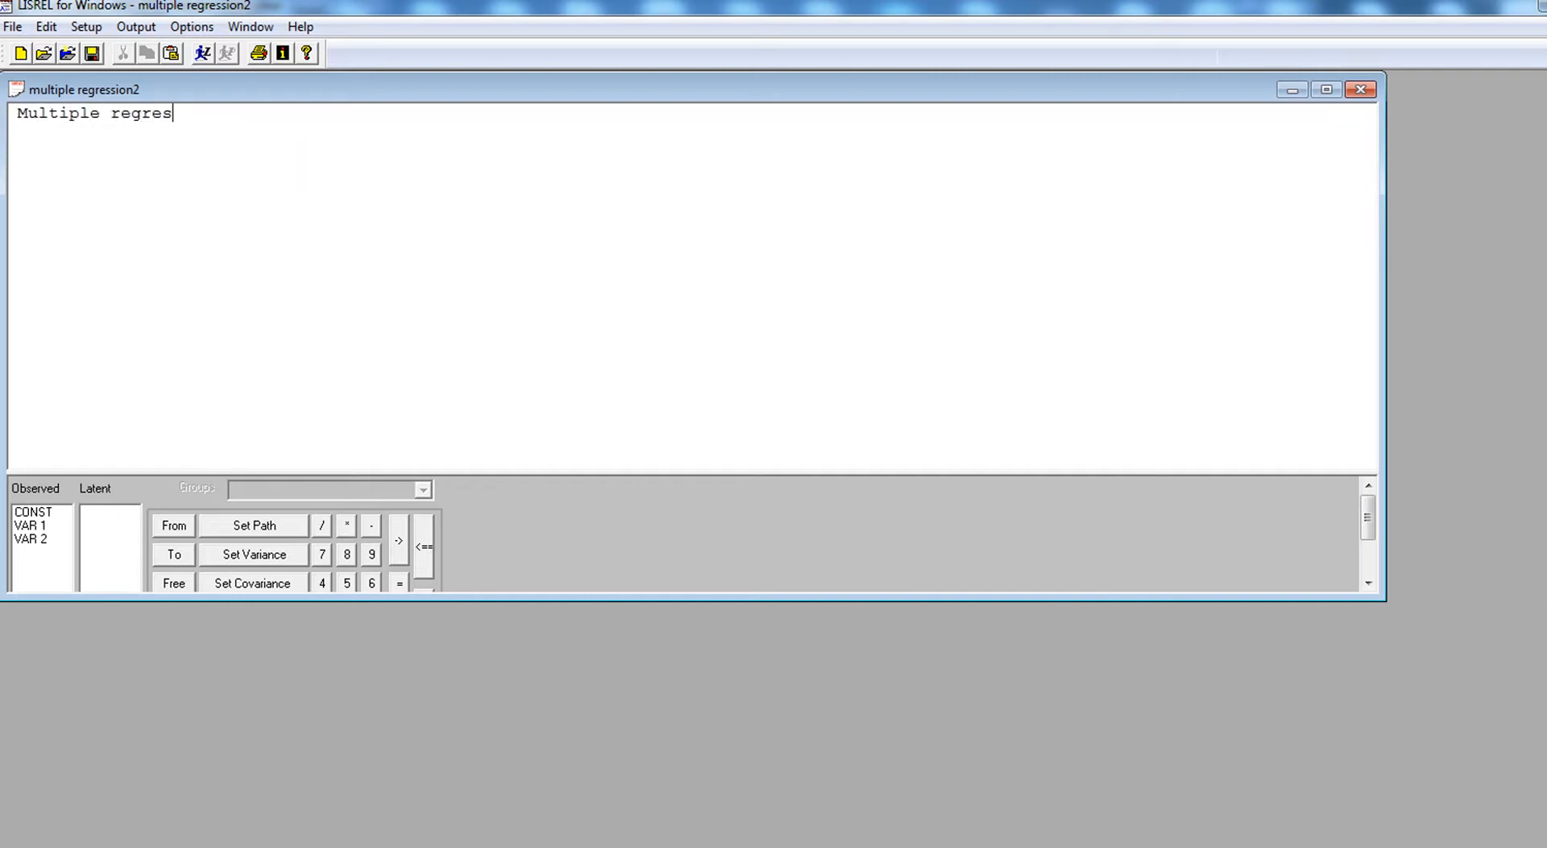
{"action": "type", "text": "sion 2Title"}
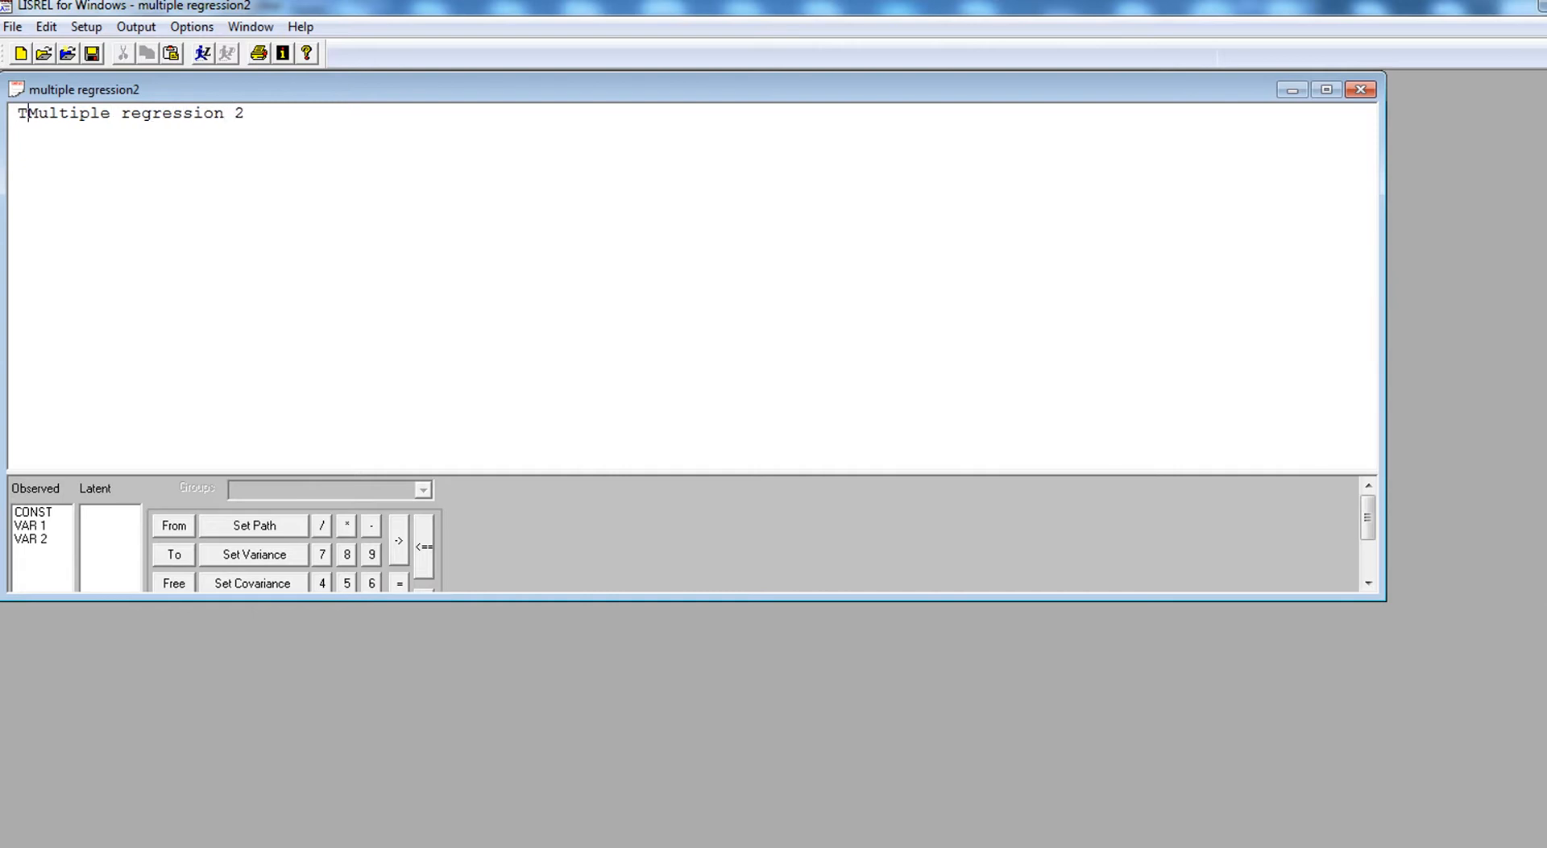
{"action": "type", "text": ":"}
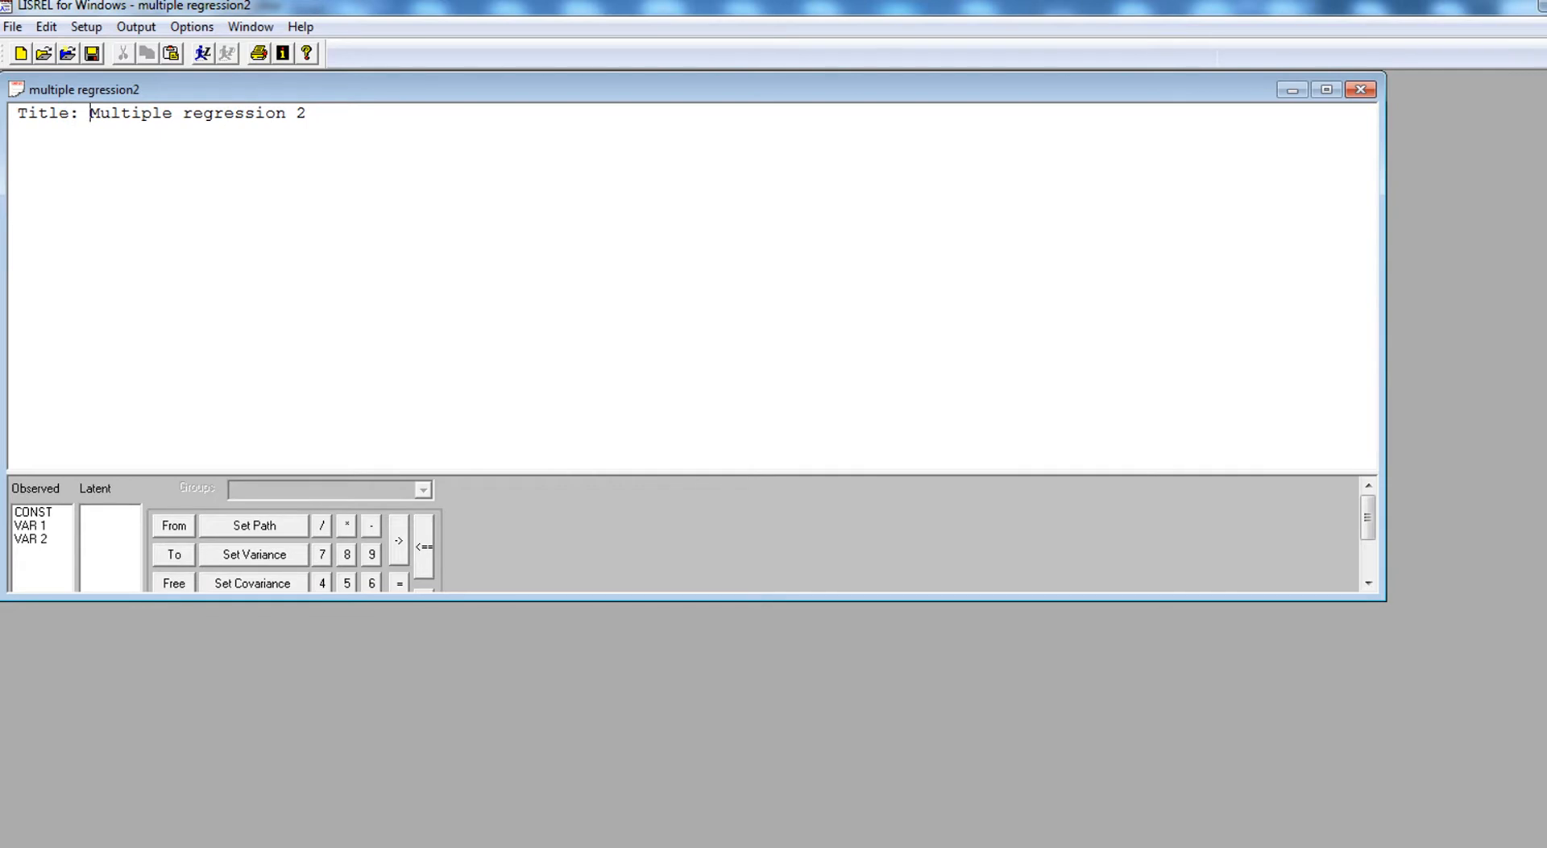
{"action": "key", "text": "Right"}
{"action": "key", "text": "Right"}
{"action": "key", "text": "Right"}
{"action": "key", "text": "Right"}
{"action": "key", "text": "Right"}
{"action": "key", "text": "Right"}
{"action": "key", "text": "Right"}
{"action": "key", "text": "Right"}
{"action": "key", "text": "Right"}
{"action": "key", "text": "Right"}
{"action": "key", "text": "Right"}
{"action": "key", "text": "Right"}
{"action": "key", "text": "Right"}
{"action": "key", "text": "Right"}
{"action": "key", "text": "Right"}
{"action": "key", "text": "Right"}
{"action": "key", "text": "Right"}
{"action": "key", "text": "Right"}
{"action": "key", "text": "Right"}
{"action": "key", "text": "Right"}
- Add the line "Observed variables: cogeng wavoid achieve" below the title
{"action": "key", "text": "Return"}
{"action": "type", "text": "Observed vae"}
{"action": "key", "text": "BackSpace"}
{"action": "type", "text": "riable"}
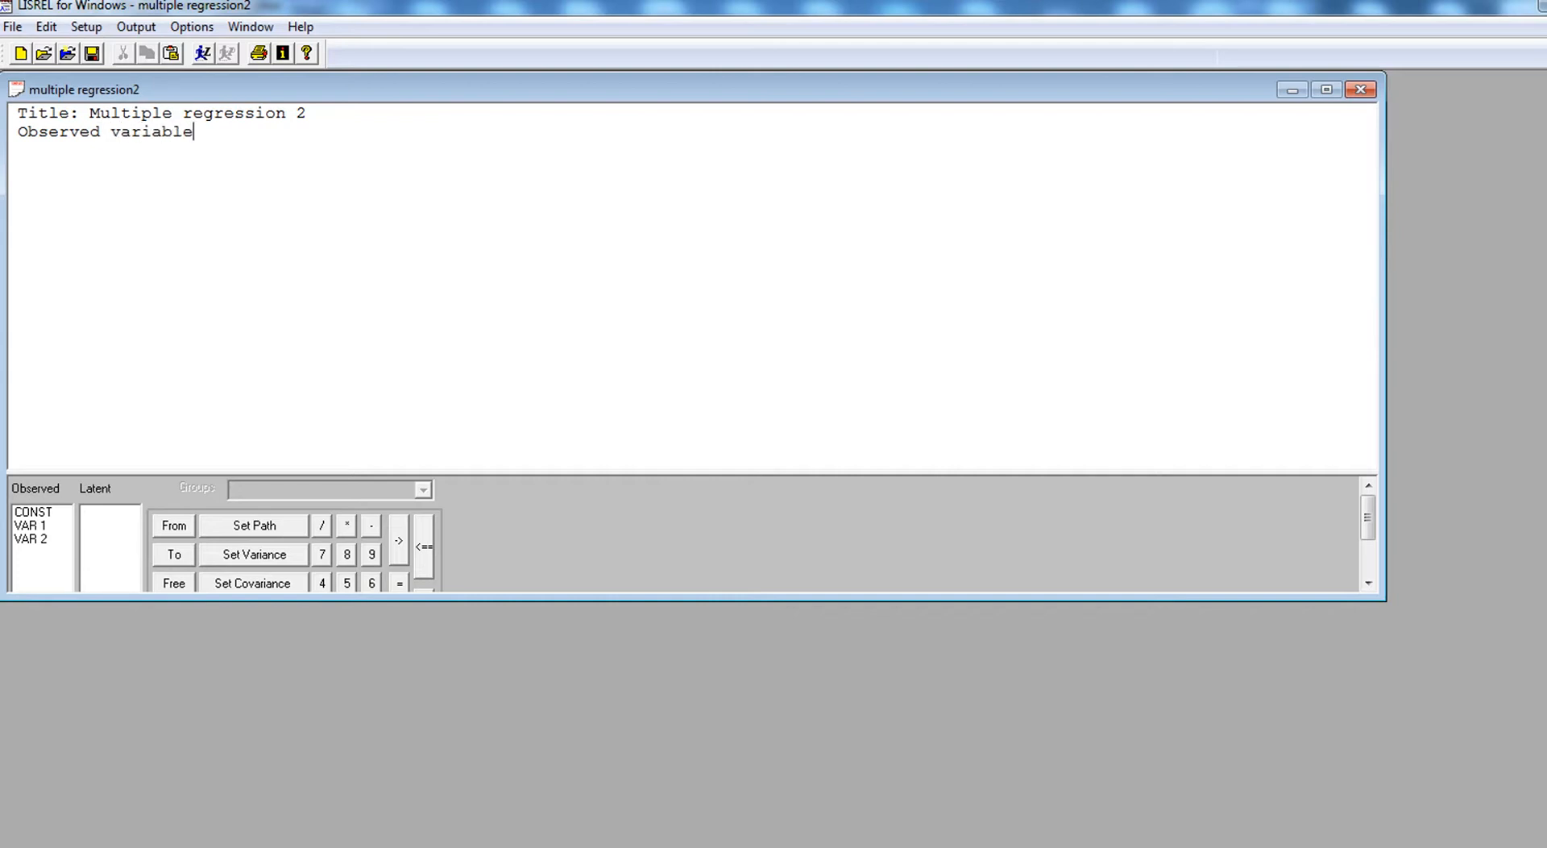
{"action": "type", "text": "s"}
{"action": "type", "text": "cogeng wa"}
{"action": "type", "text": "void"}
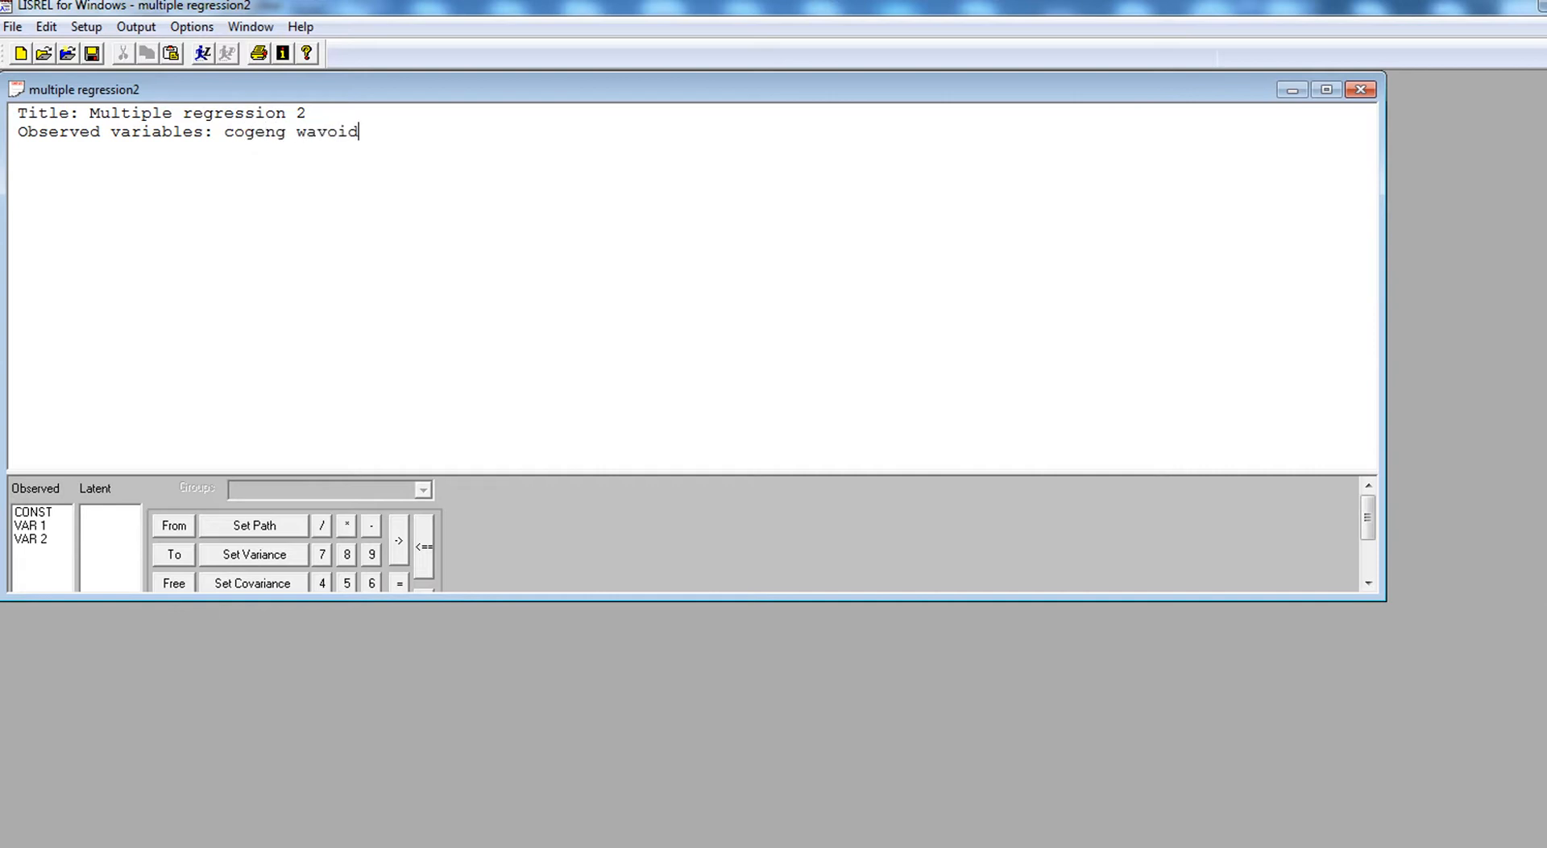
{"action": "type", "text": " achieve"}
- Add a "Correlation matrix" line below the observed variables and start an empty line under it
{"action": "type", "text": "Cor"}
{"action": "type", "text": "rel"}
{"action": "type", "text": "ation matrix"}
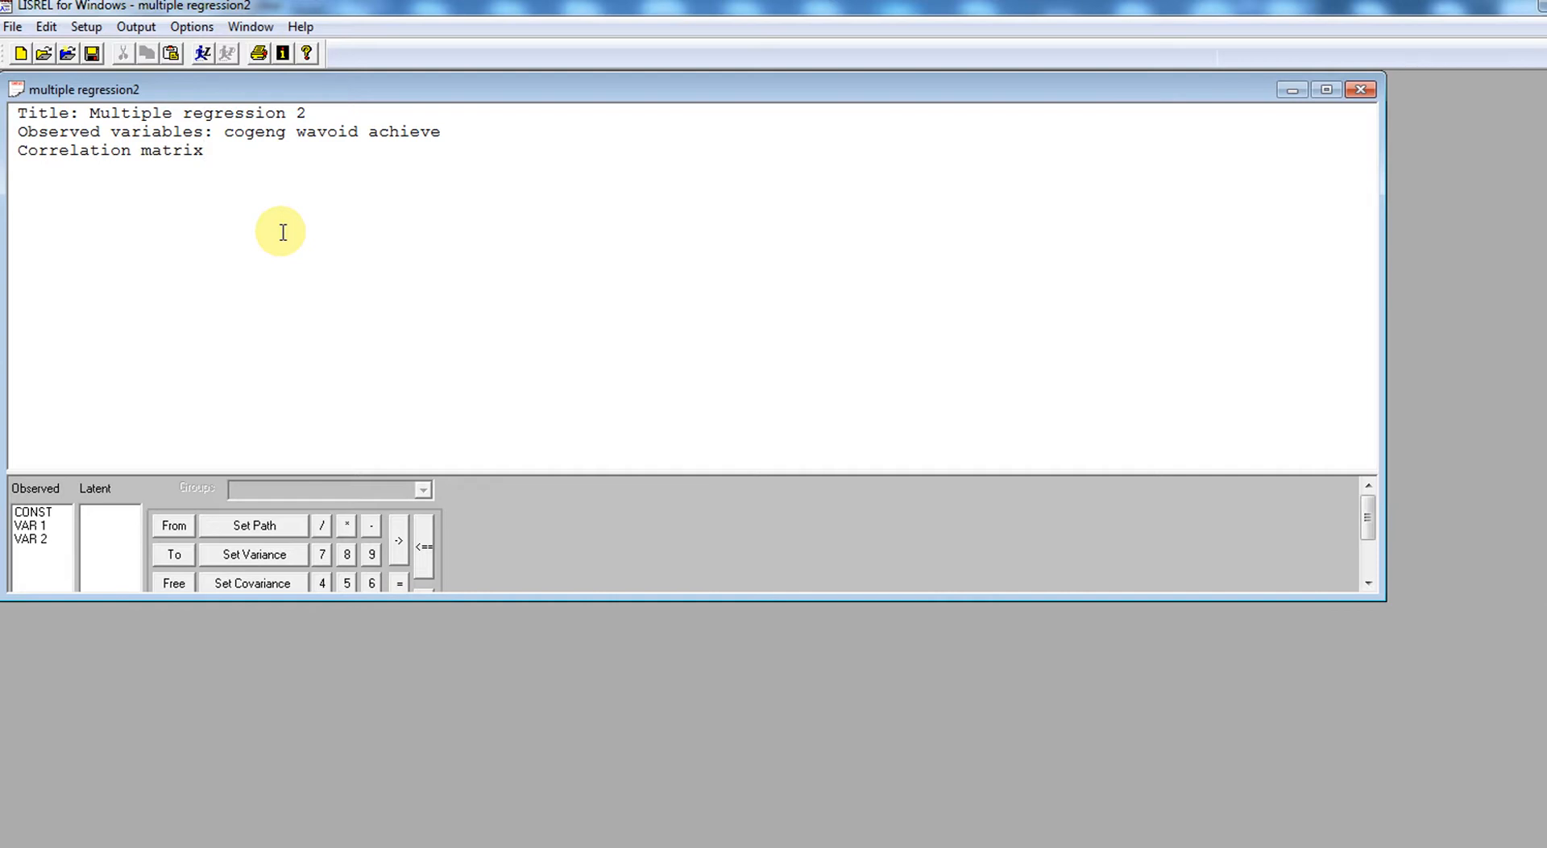
{"action": "key", "text": "Return"}
- Switch to the SPSS output to check the Correlations and Descriptive Statistics tables, and return to the LISREL syntax
{"action": "mouse_move", "coordinate": [727, 847]}
{"action": "left_click", "coordinate": [883, 810]}
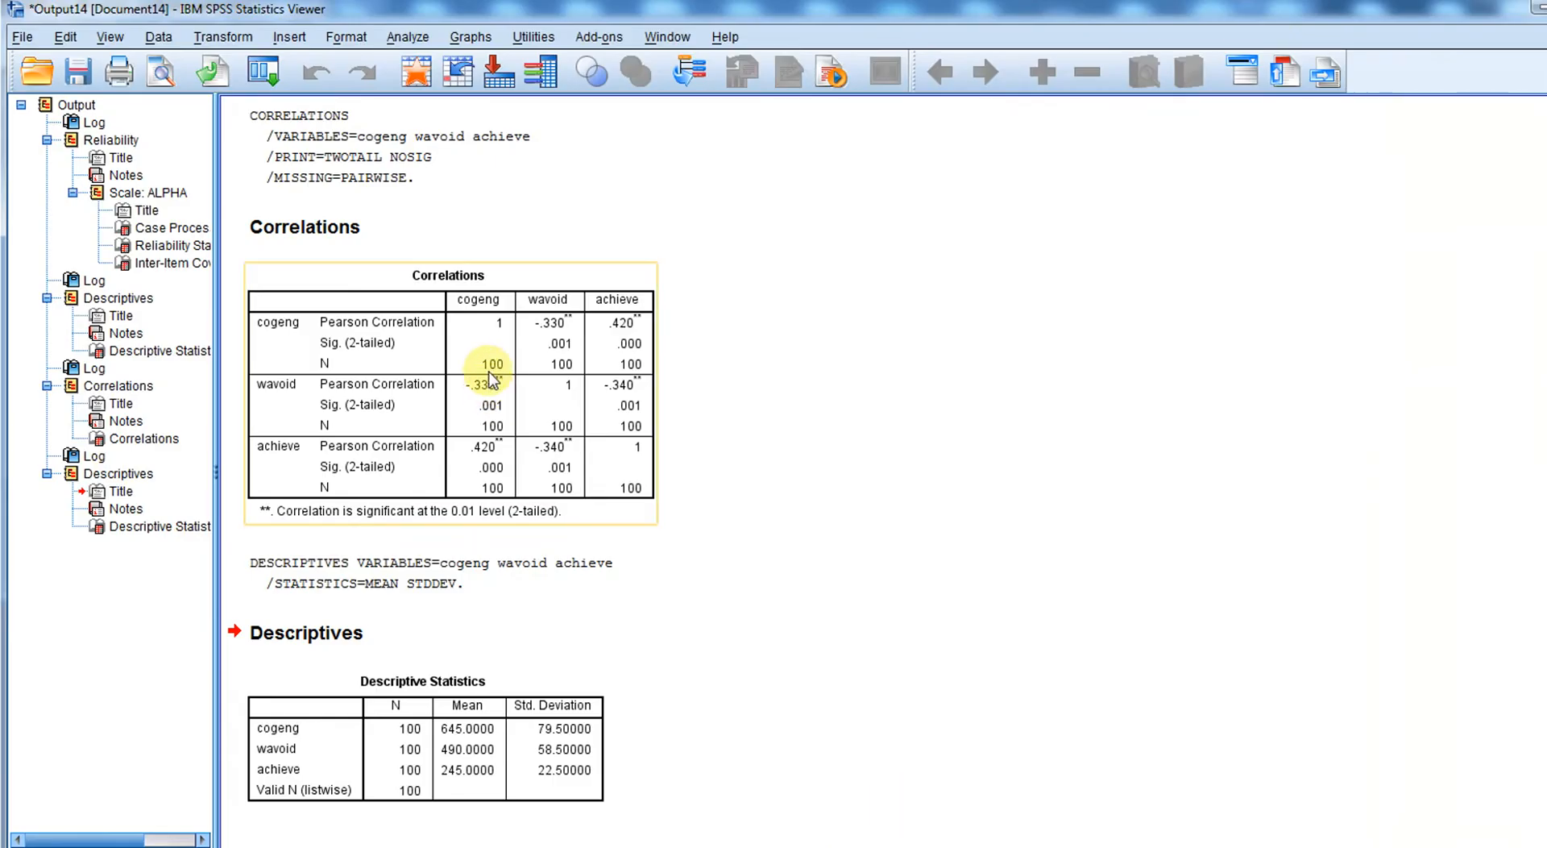
{"action": "left_click", "coordinate": [494, 633]}
{"action": "left_click", "coordinate": [485, 729]}
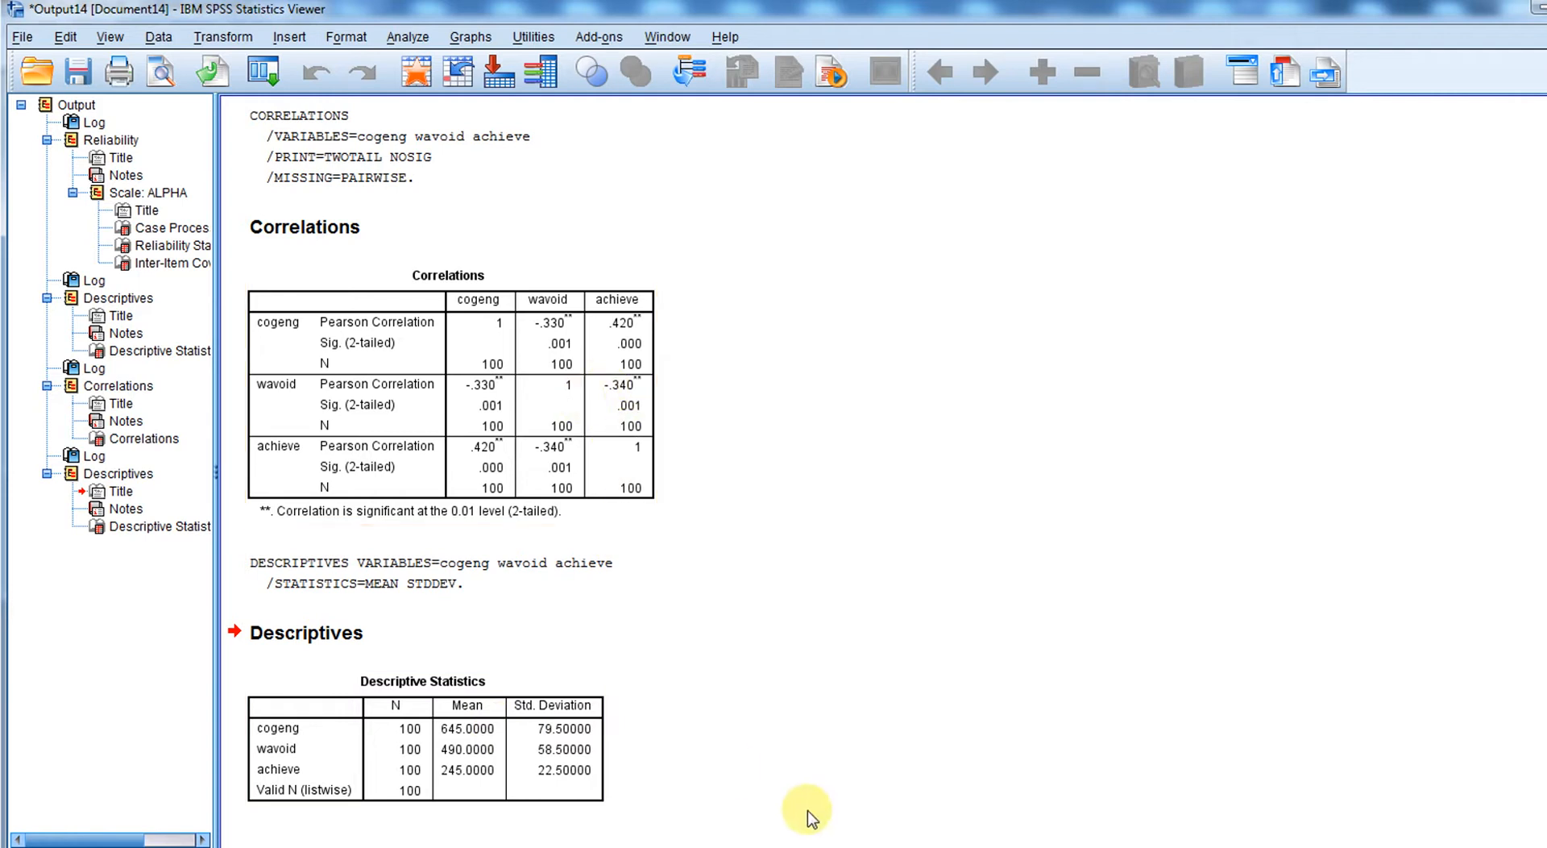
{"action": "left_click", "coordinate": [685, 846]}
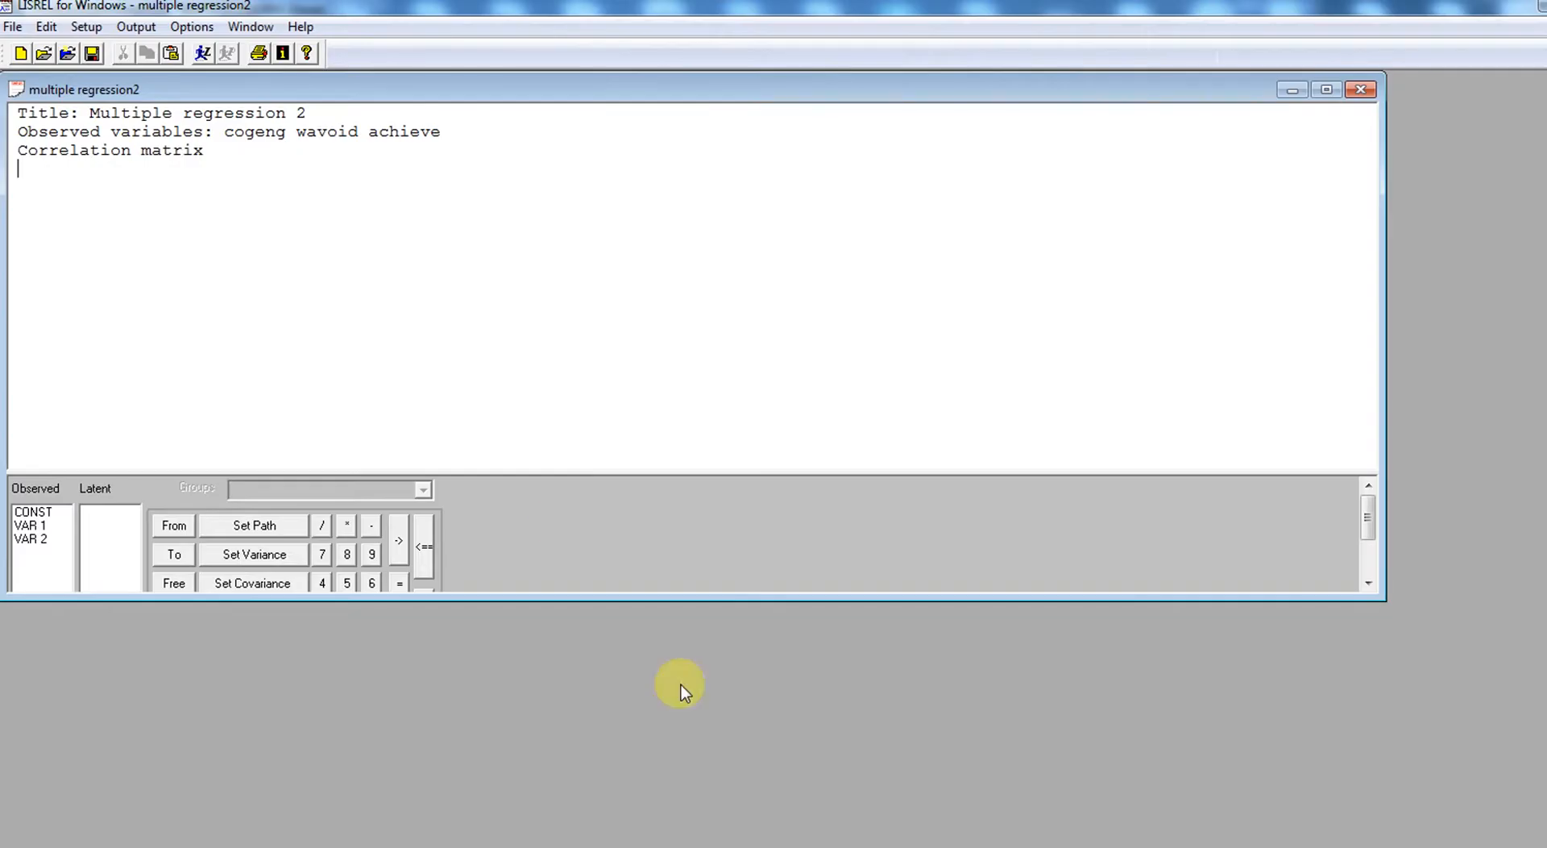
- Enter the lower-triangular correlation matrix under its heading in three rows: 1.0; -.33 1.0; .42 -.34 1.0
{"action": "left_click", "coordinate": [211, 270]}
{"action": "type", "text": "1.0"}
{"action": "key", "text": "Return"}
{"action": "type", "text": "-.33 1.0"}
{"action": "key", "text": "Return"}
{"action": "type", "text": ".42 -.34"}
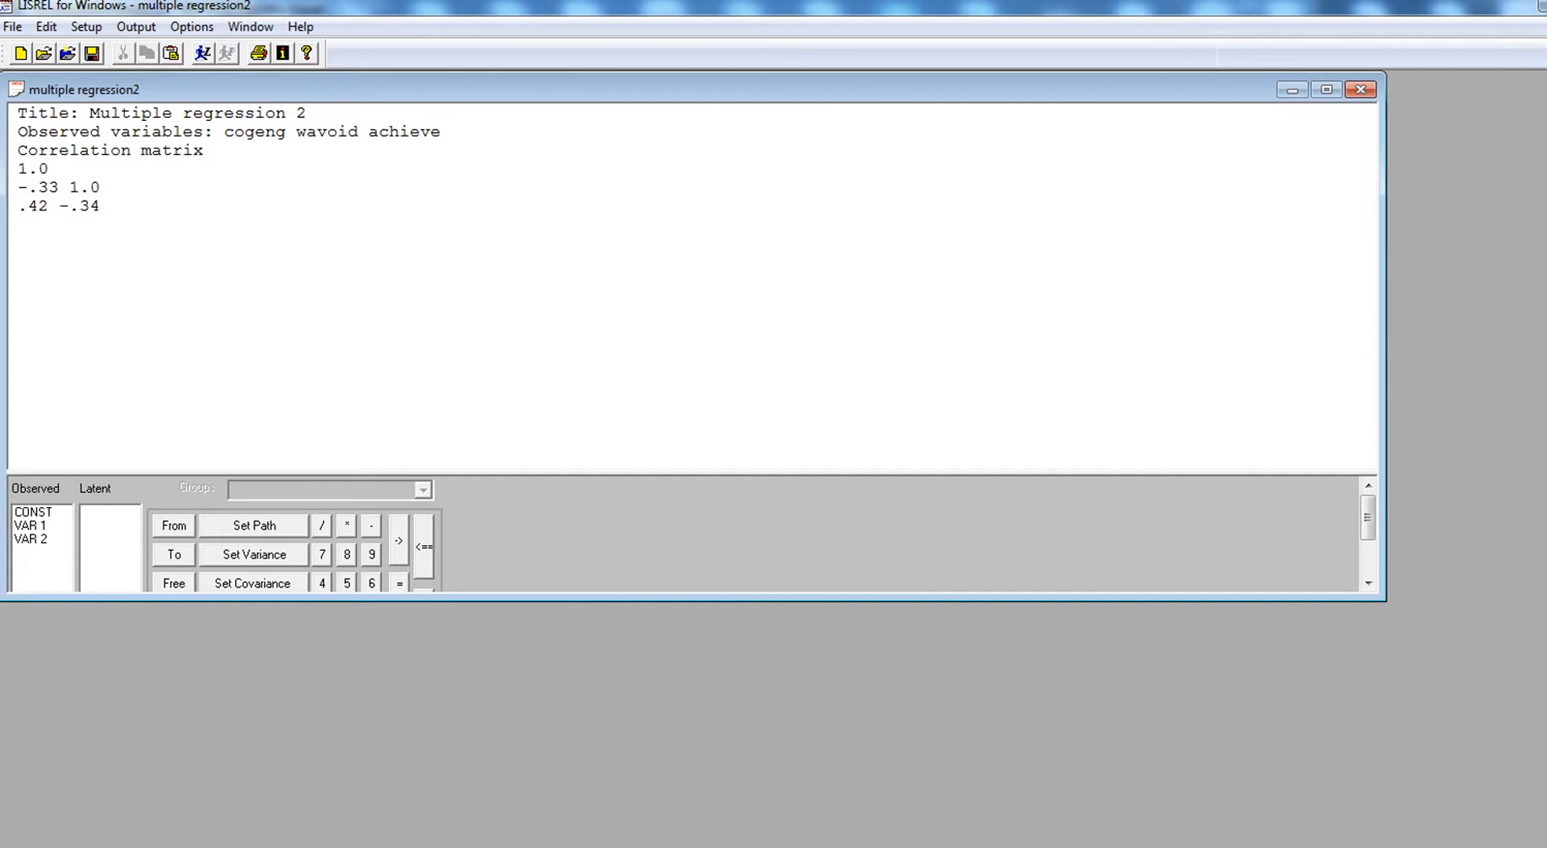
{"action": "type", "text": " 1.0"}
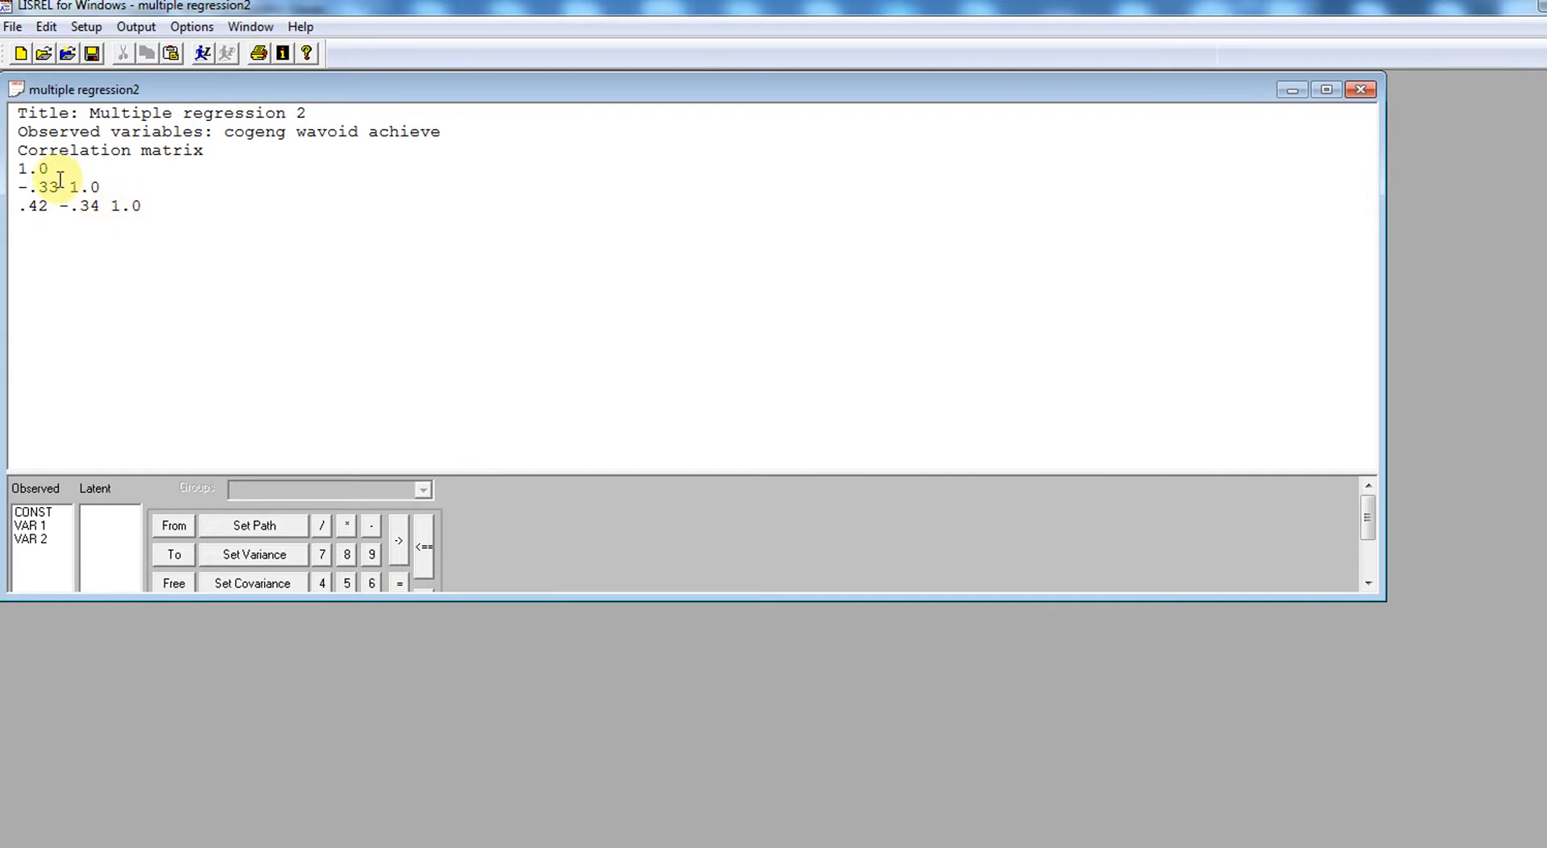
- Insert spaces in the second and third correlation matrix rows so the values line up in columns
{"action": "left_click", "coordinate": [21, 206]}
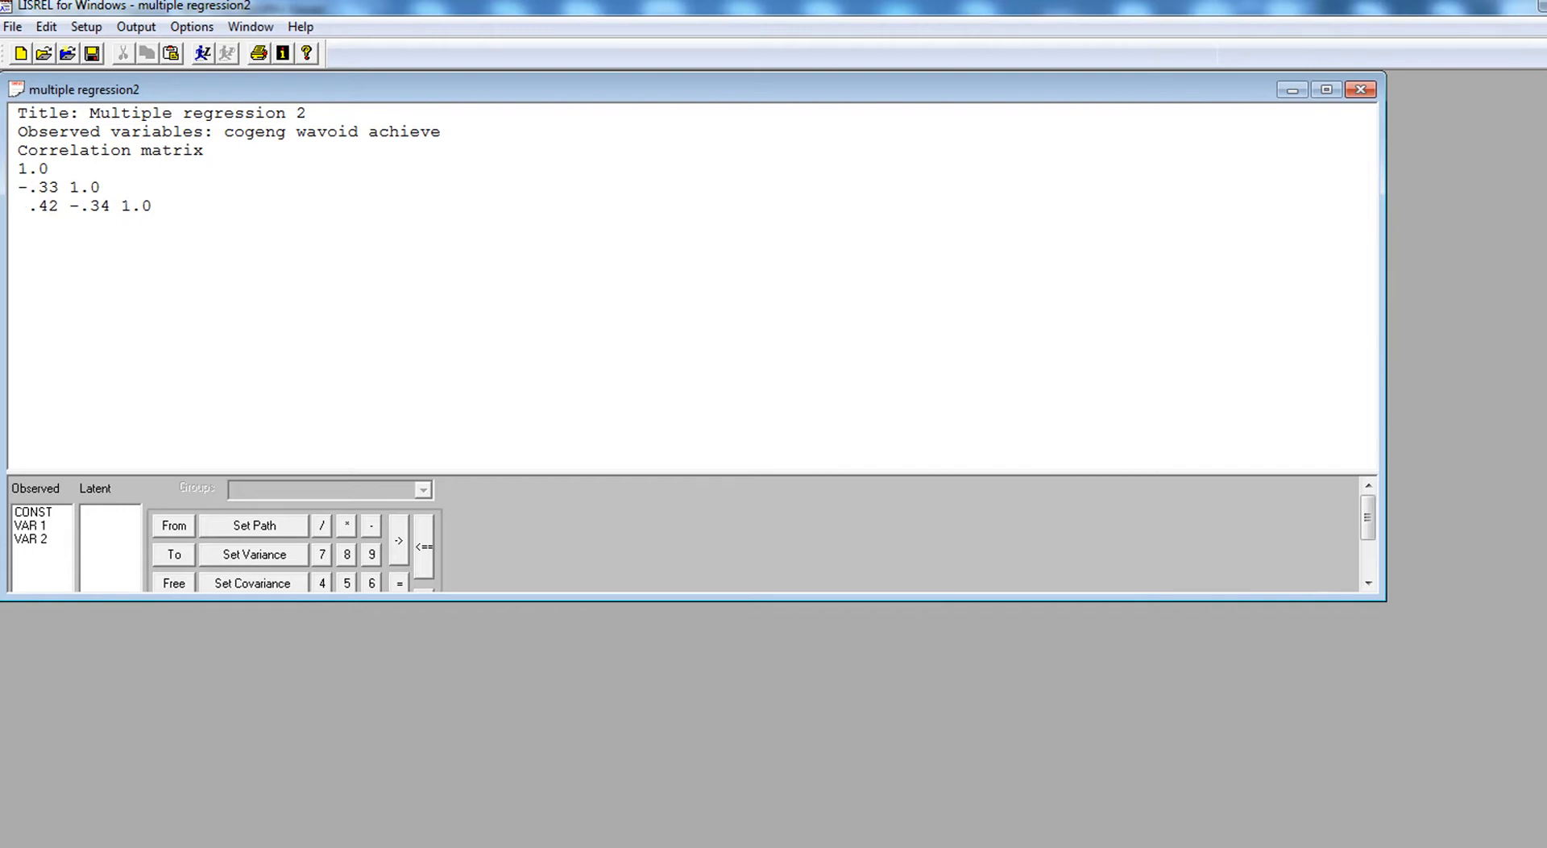
{"action": "key", "text": "Up"}
{"action": "key", "text": "Up"}
{"action": "key", "text": "Right"}
{"action": "key", "text": "Right"}
{"action": "key", "text": "Right"}
{"action": "key", "text": "Right"}
{"action": "key", "text": "Down"}
{"action": "key", "text": "Left"}
{"action": "key", "text": "Right"}
{"action": "key", "text": "Right"}
{"action": "key", "text": "Right"}
{"action": "key", "text": "Right"}
{"action": "key", "text": "Right"}
{"action": "key", "text": "Right"}
{"action": "key", "text": "Right"}
{"action": "key", "text": "Right"}
- Add a "Relationships" section below the matrix with the equation "achieve=cogeng wavoid"
{"action": "key", "text": "Return"}
{"action": "type", "text": "Relationships"}
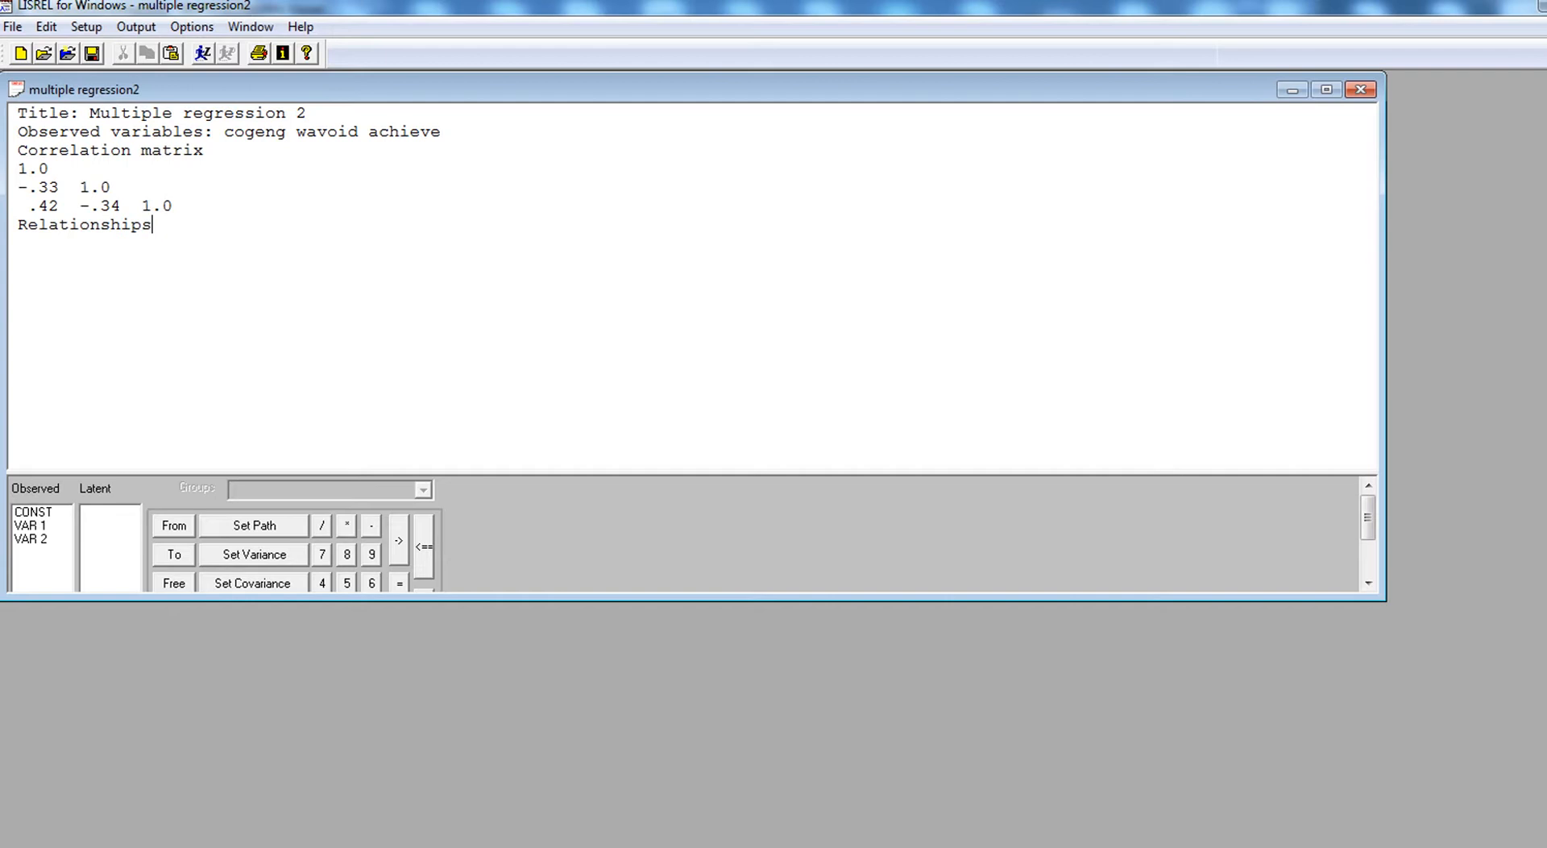
{"action": "key", "text": "Return"}
{"action": "type", "text": "achieve="}
{"action": "type", "text": "cogeng wavoid"}
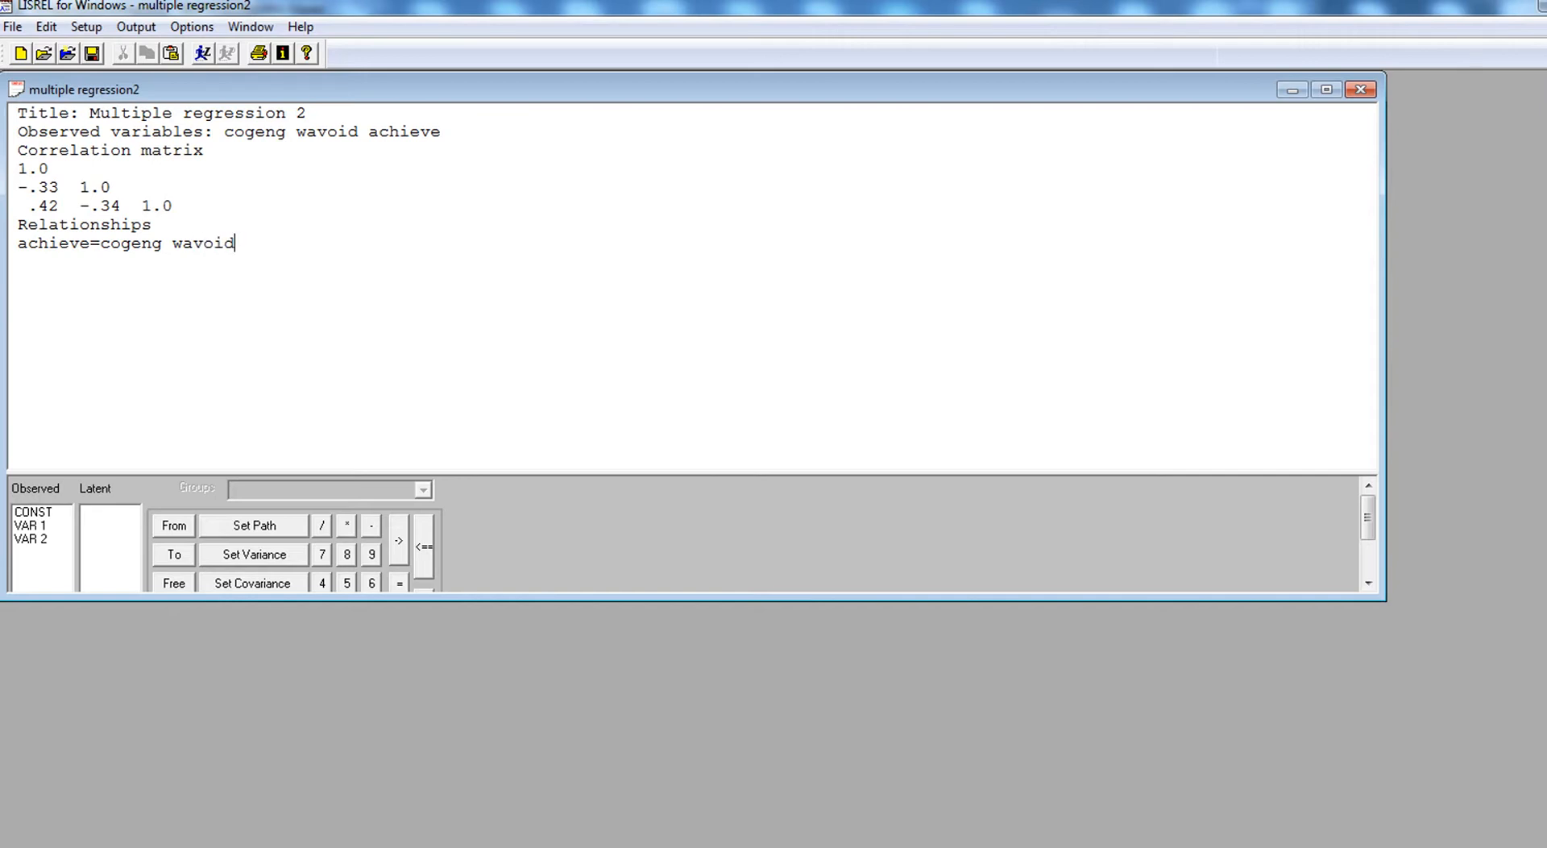
- Add the line "Sample size: 100" below the regression equation
{"action": "key", "text": "Return"}
{"action": "type", "text": "Sample size: 100"}
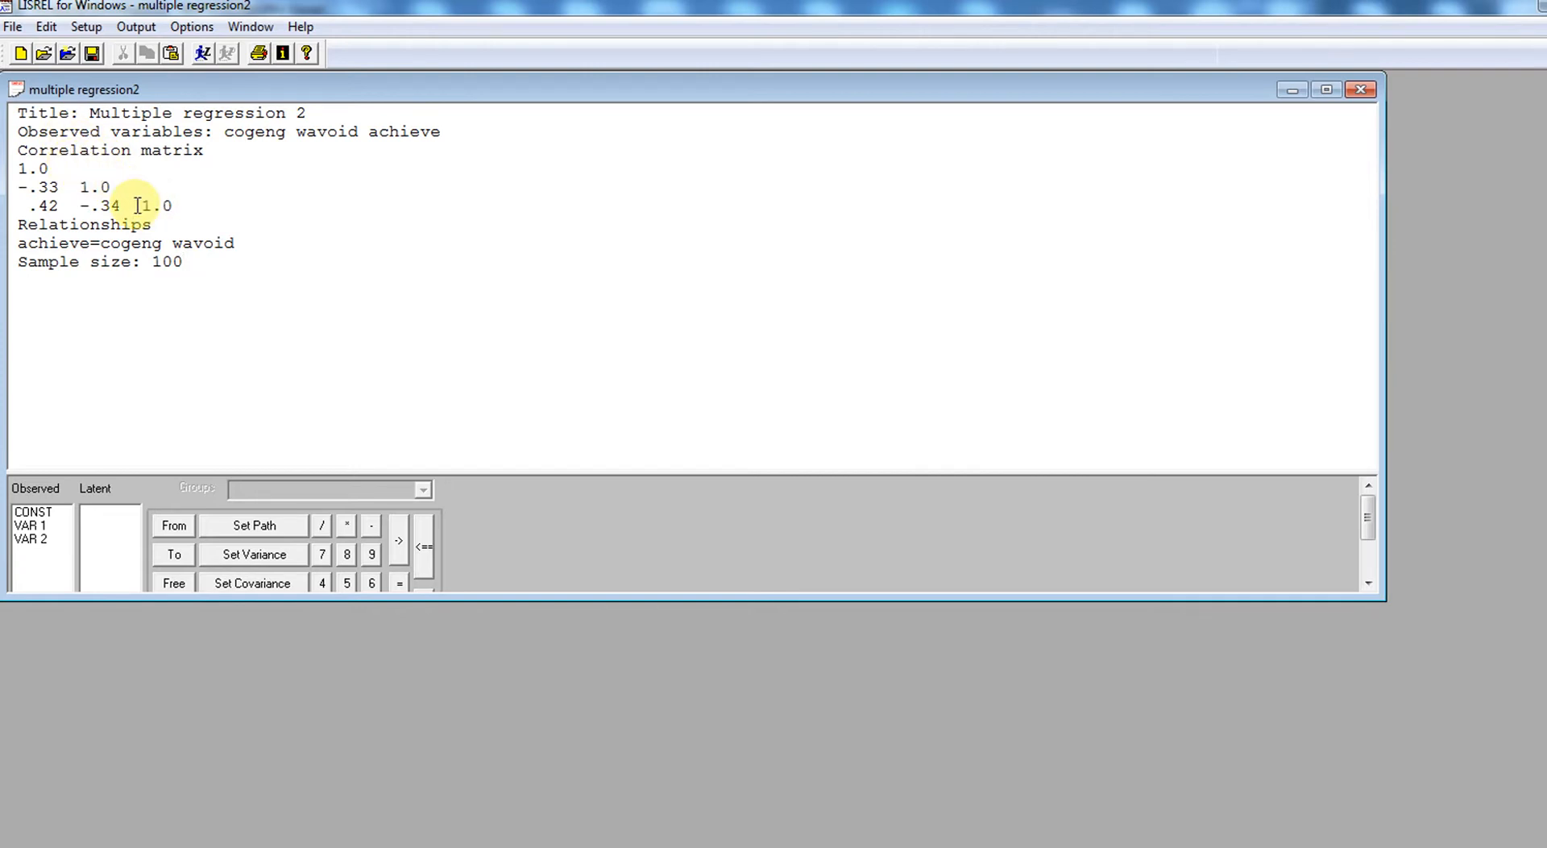
- Add the lines "Path diagram" and "End of problem" below the sample size, and run the LISREL analysis on the syntax
{"action": "key", "text": "Return"}
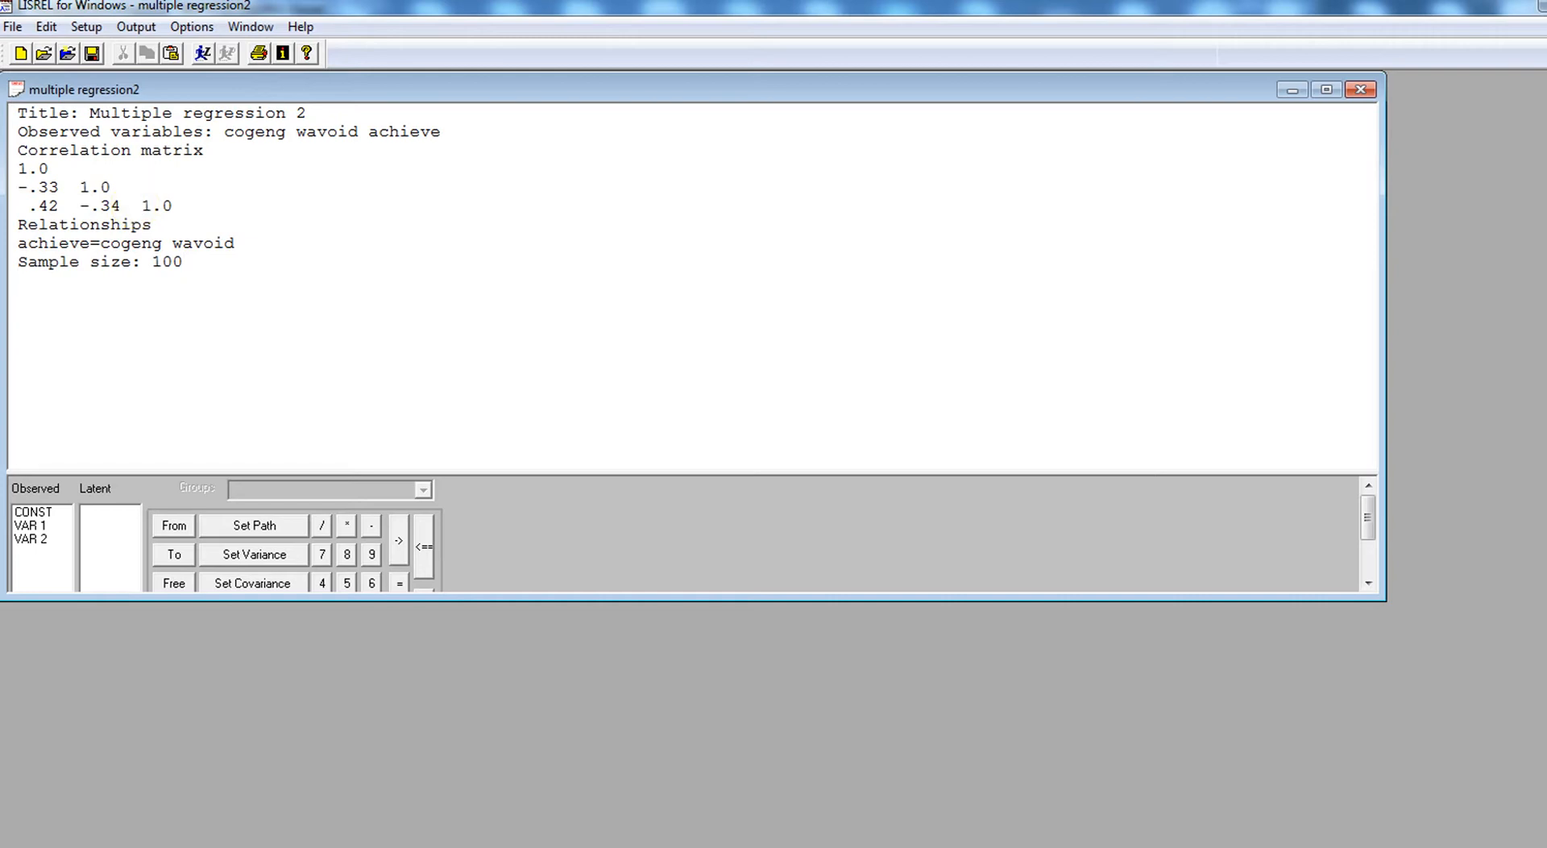
{"action": "type", "text": "P"}
{"action": "type", "text": "ath diag"}
{"action": "type", "text": "ram "}
{"action": "type", "text": "End of proble"}
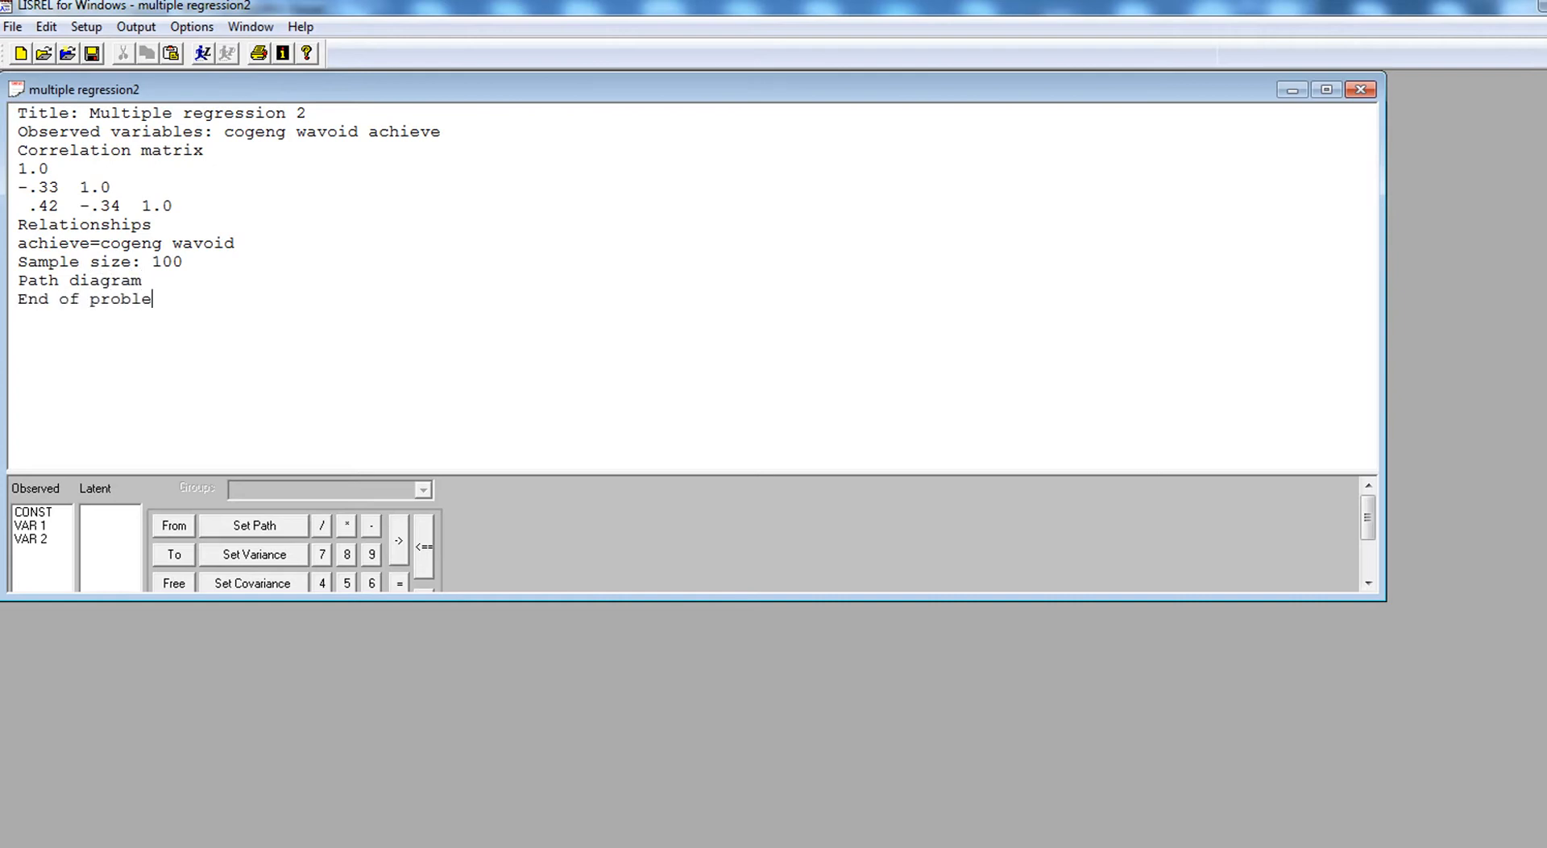
{"action": "type", "text": "m"}
{"action": "left_click_drag", "start_coordinate": [189, 297], "coordinate": [5, 108]}
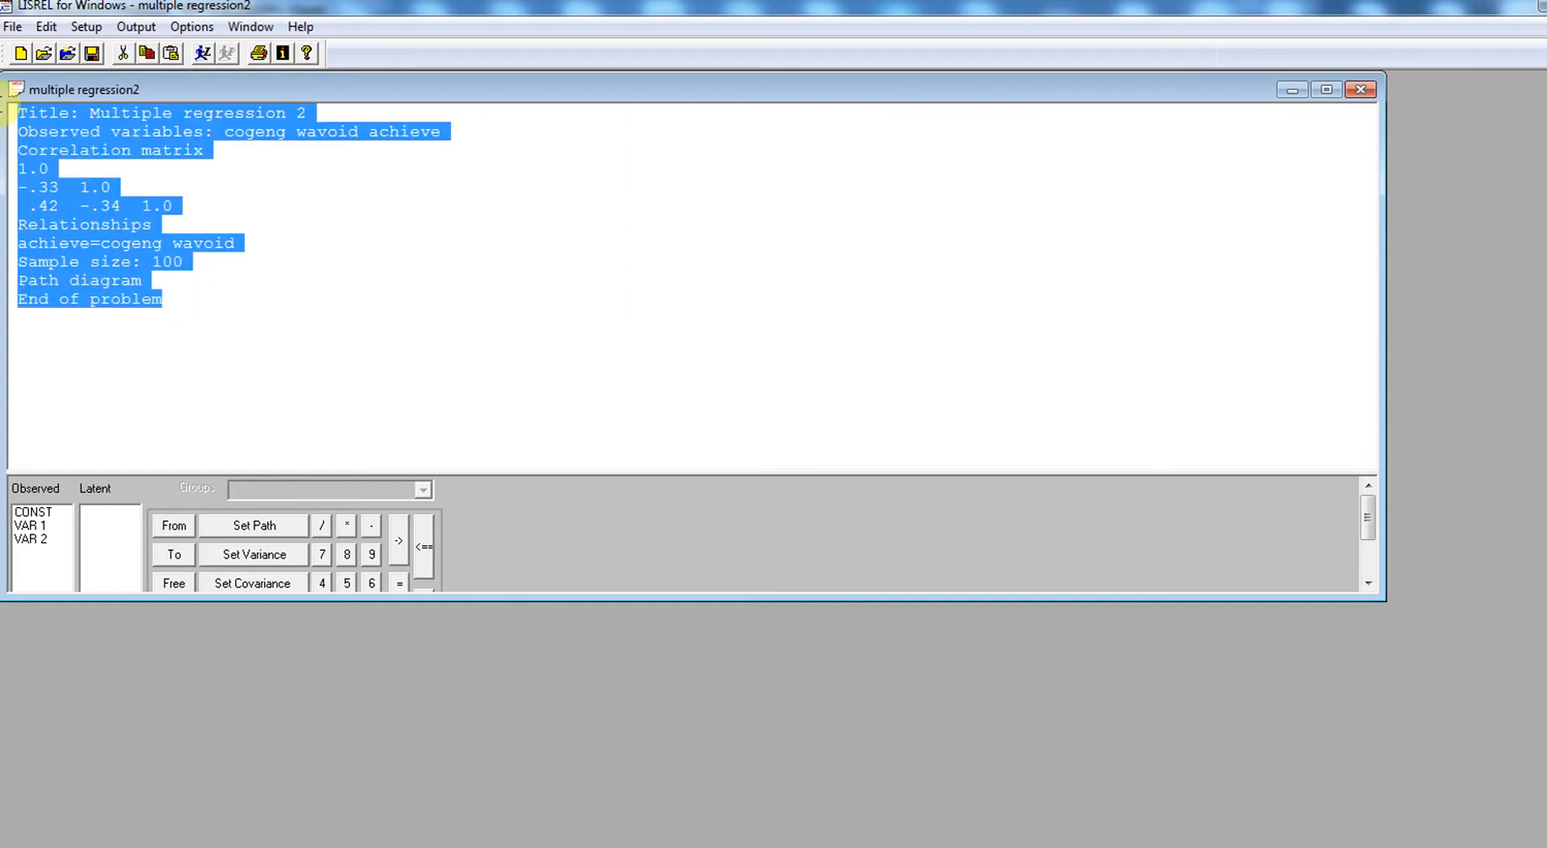
{"action": "left_click", "coordinate": [203, 56]}
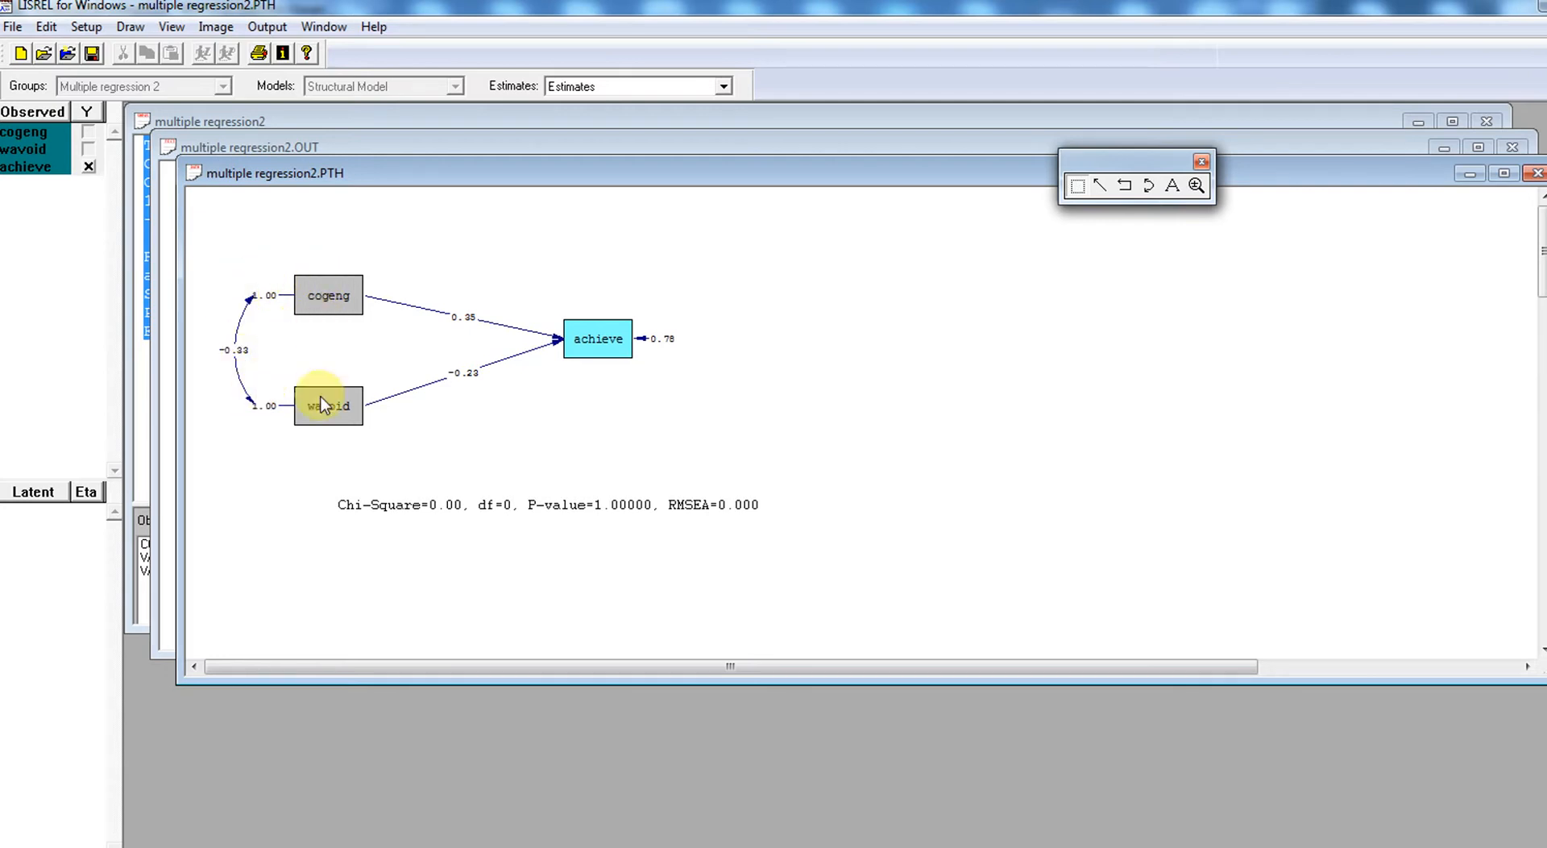
- Review the path diagram's standardized solution and T-values, and close the diagram without saving changes
{"action": "left_click", "coordinate": [725, 87]}
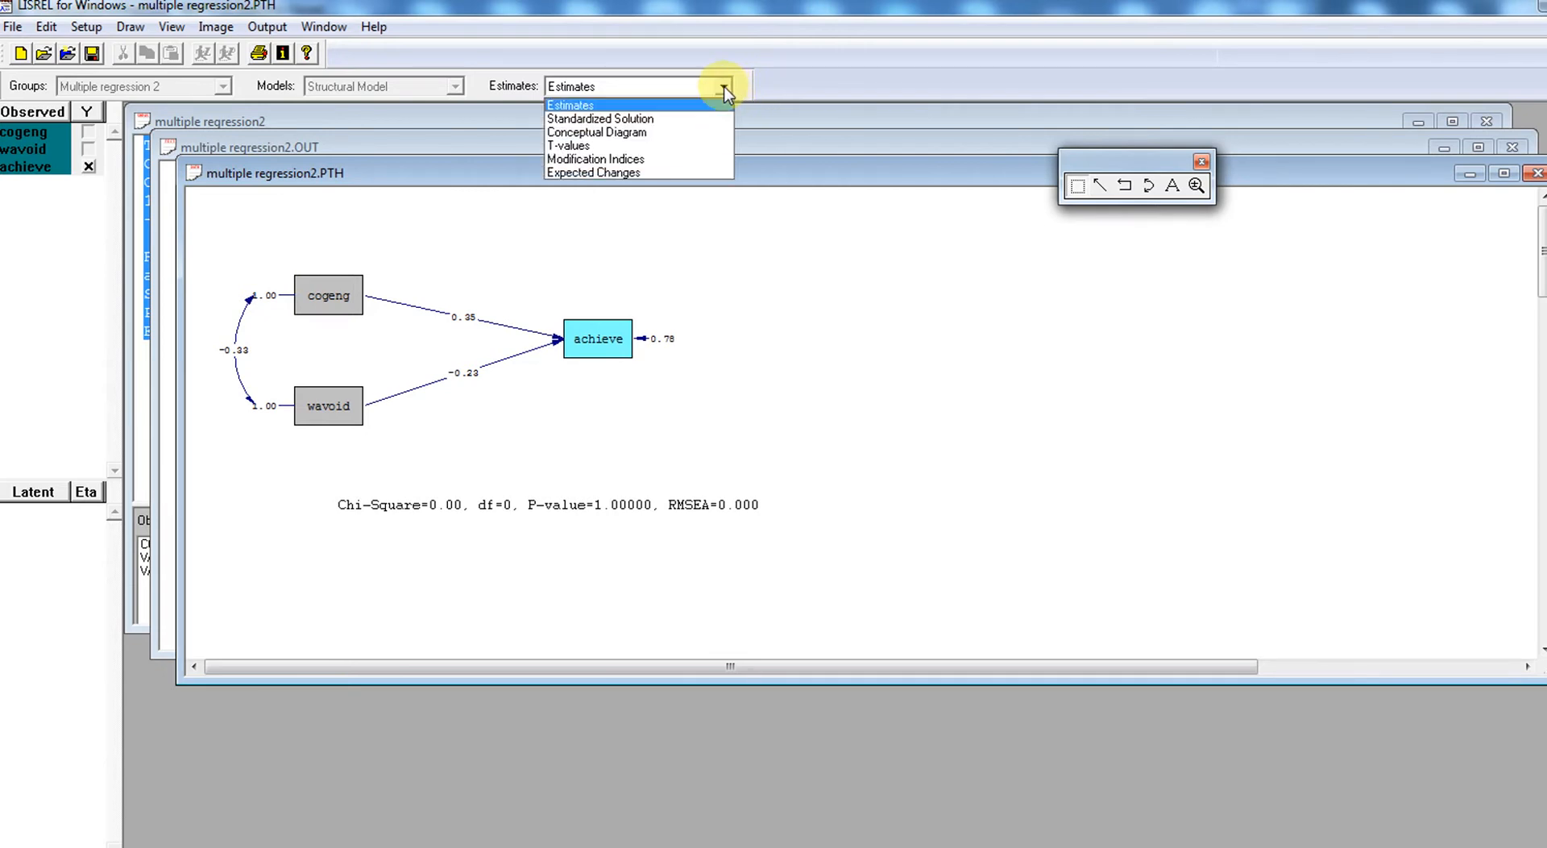
{"action": "left_click", "coordinate": [687, 128]}
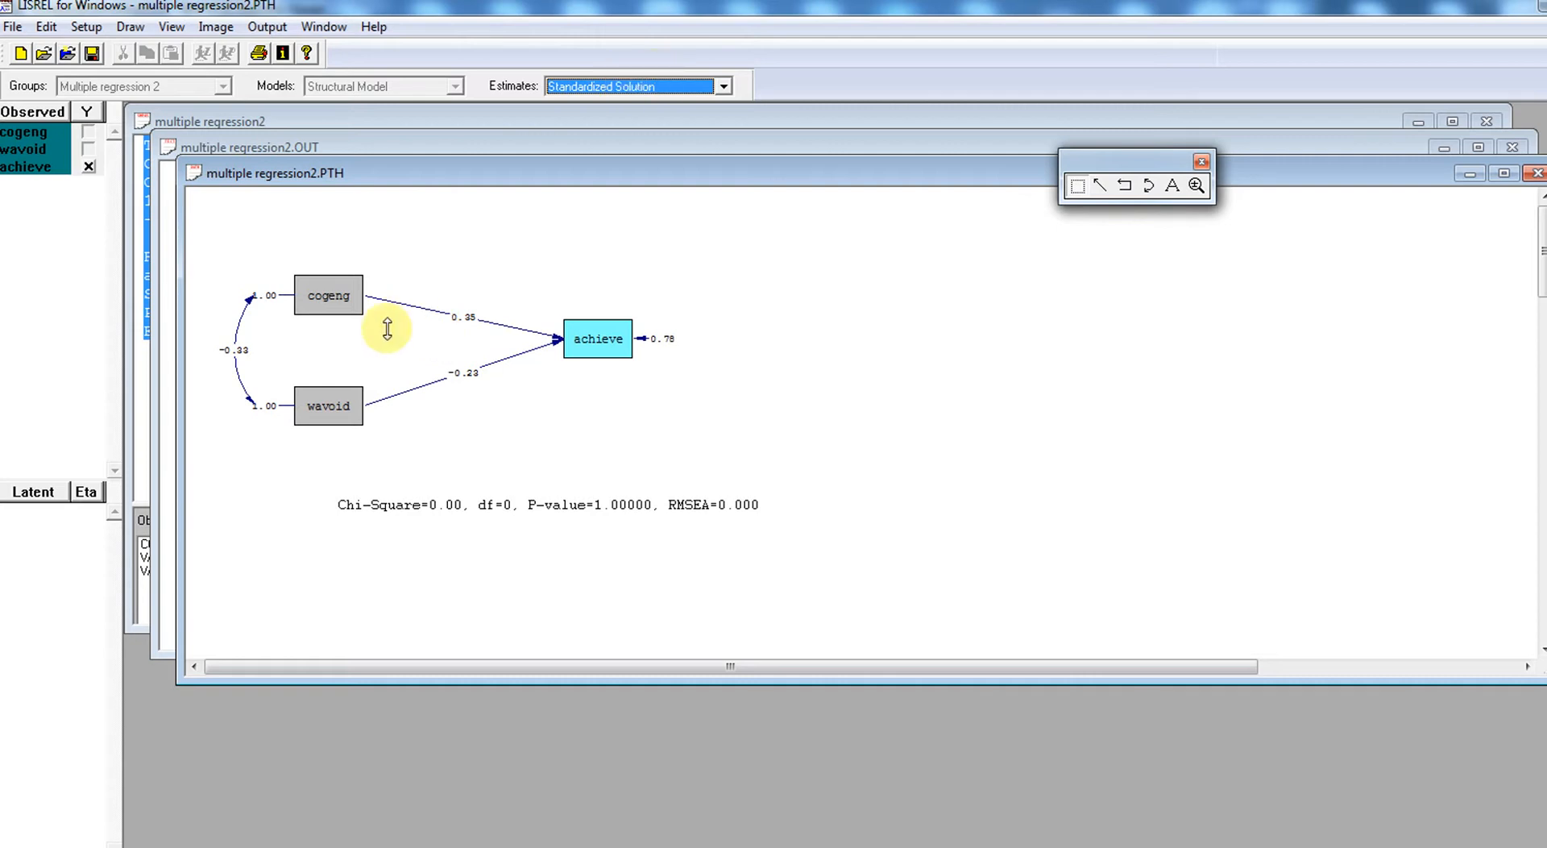
{"action": "left_click", "coordinate": [724, 88]}
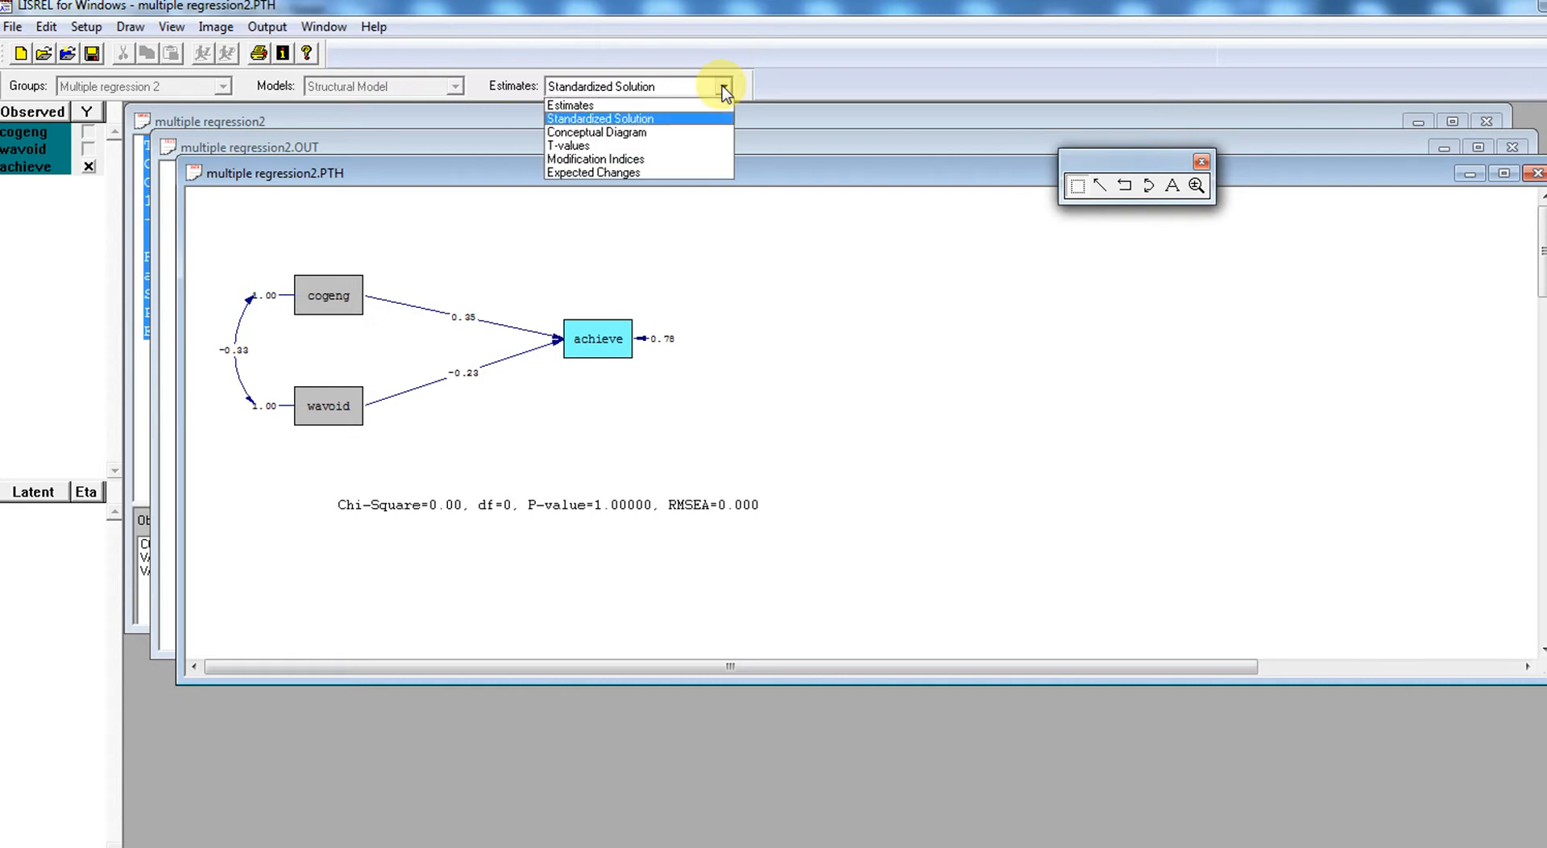
{"action": "left_click", "coordinate": [681, 147]}
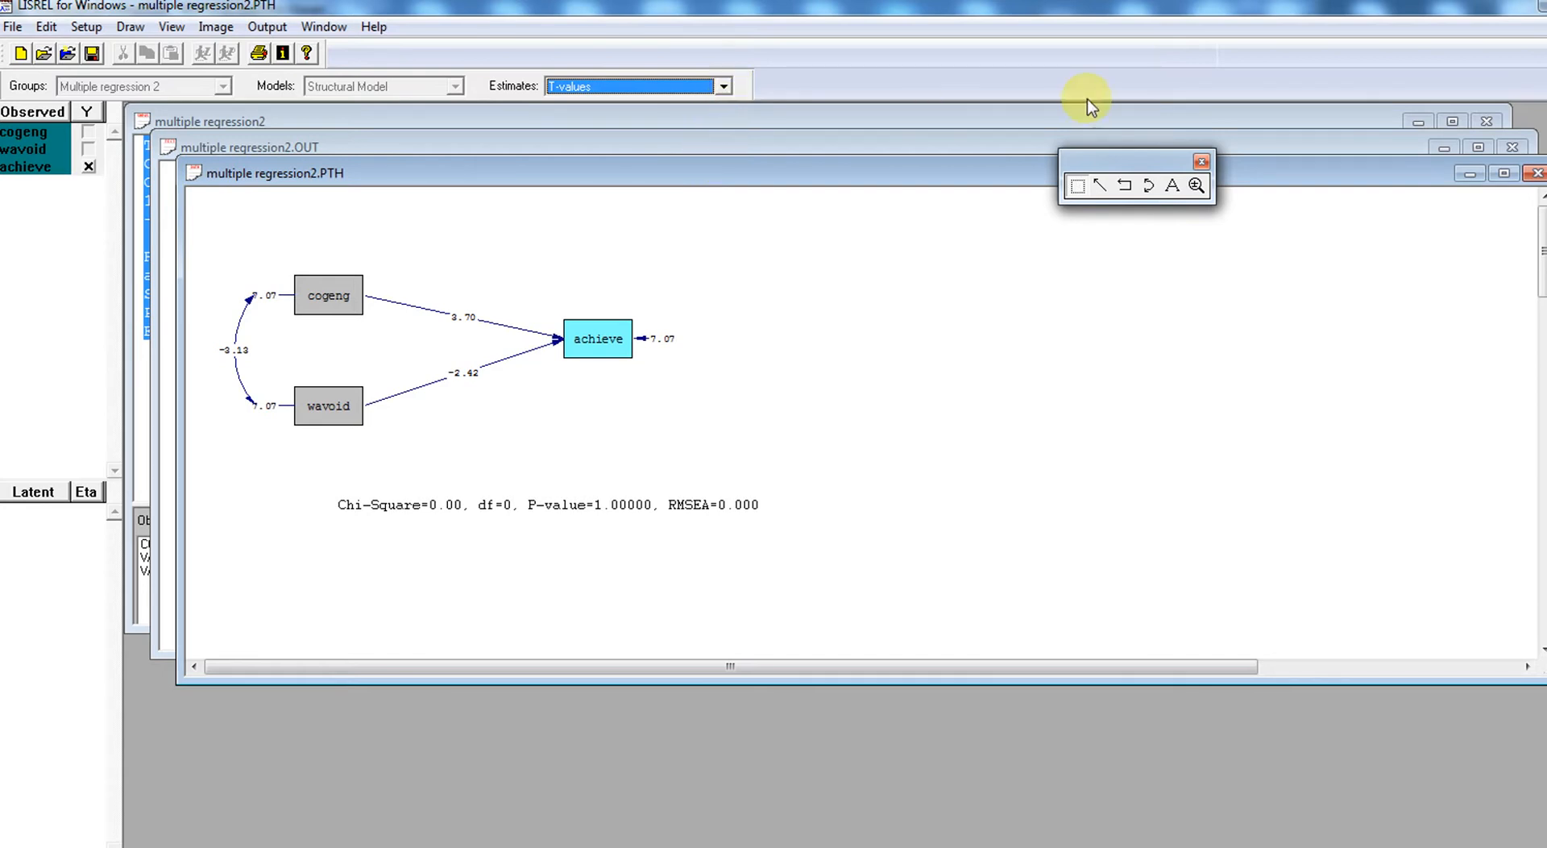
{"action": "left_click", "coordinate": [1534, 175]}
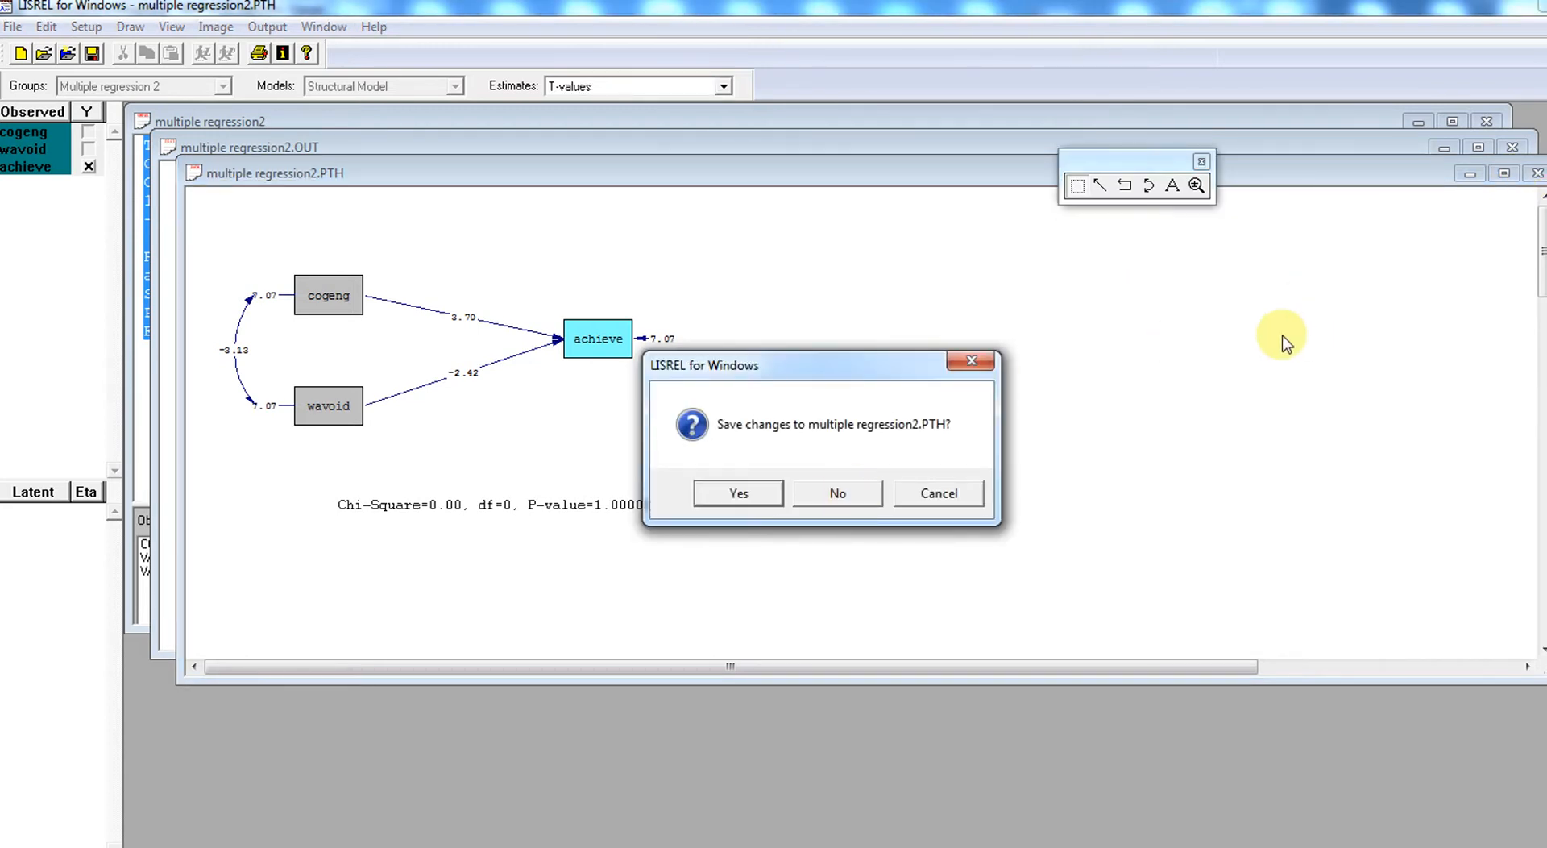
{"action": "left_click", "coordinate": [838, 493]}
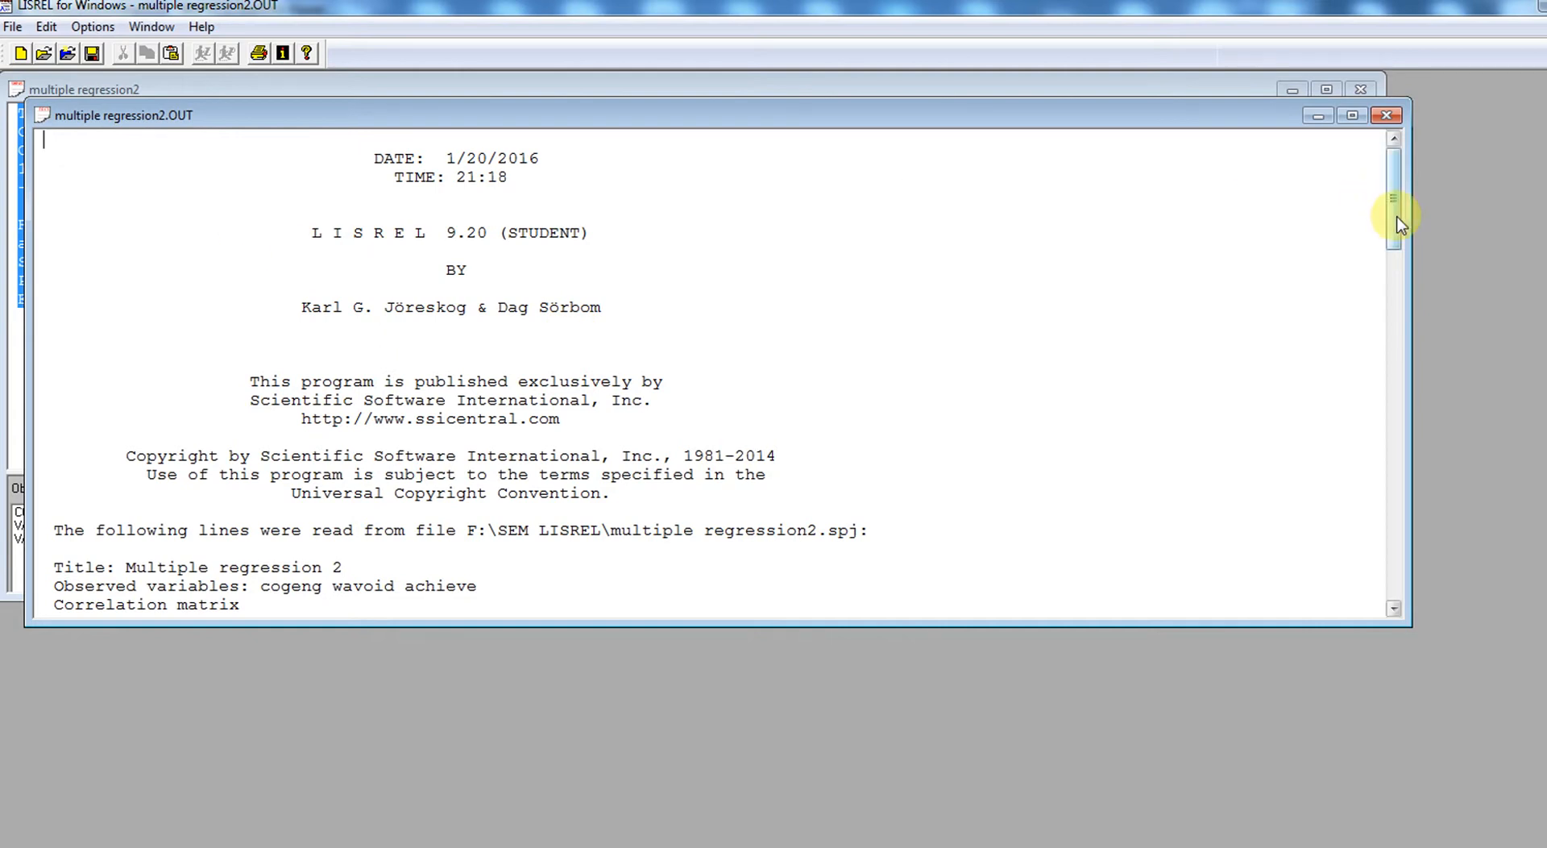
- Examine the echoed syntax, structural equation estimates, R² and goodness-of-fit statistics in the output file, and close it
{"action": "left_click_drag", "start_coordinate": [1391, 214], "coordinate": [1417, 295]}
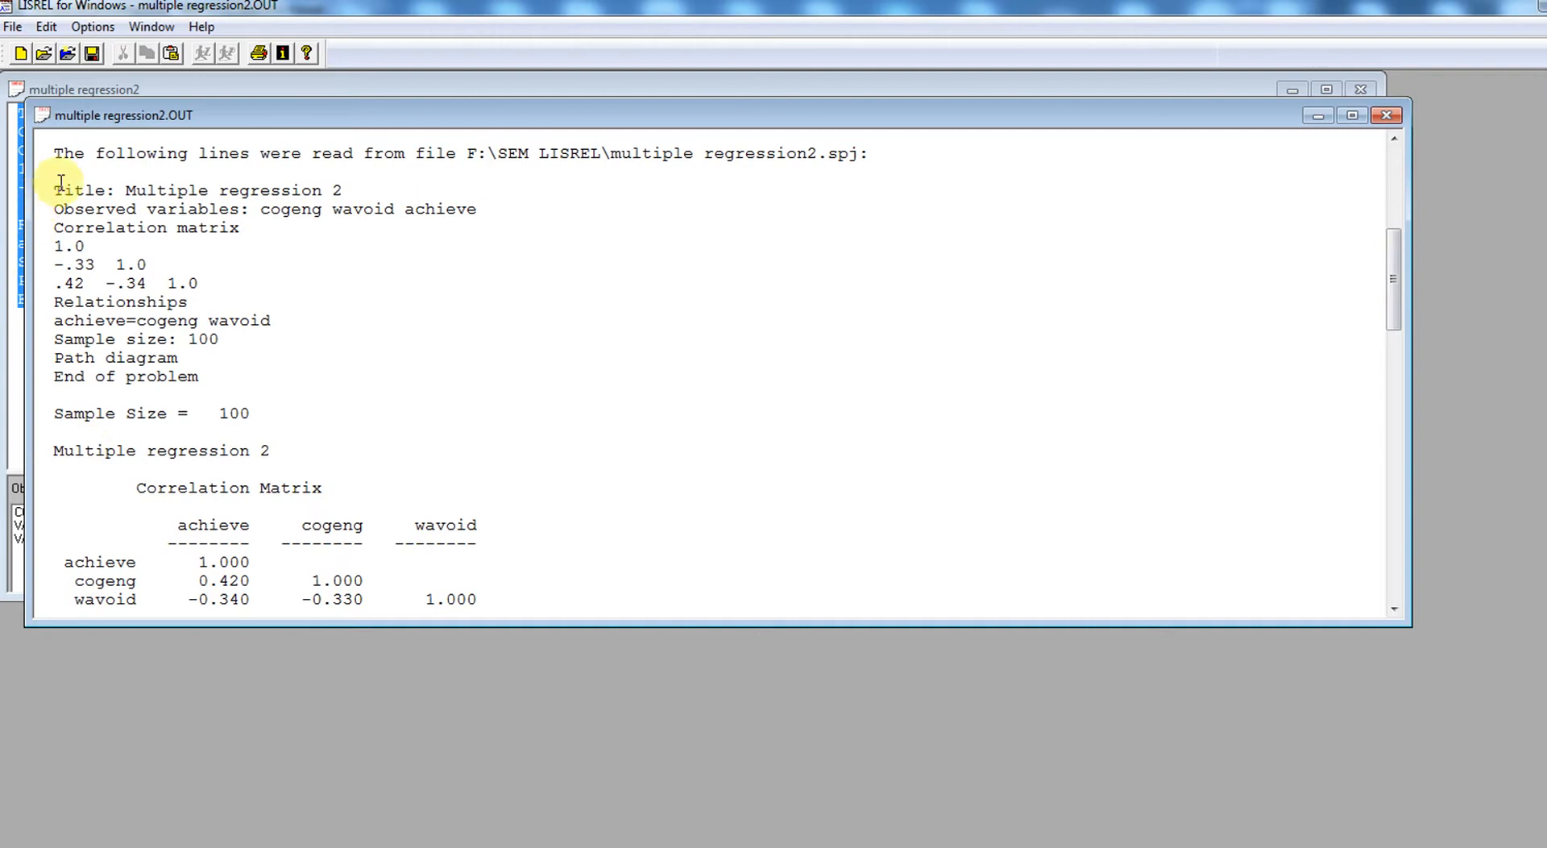
{"action": "left_click_drag", "start_coordinate": [54, 190], "coordinate": [271, 398]}
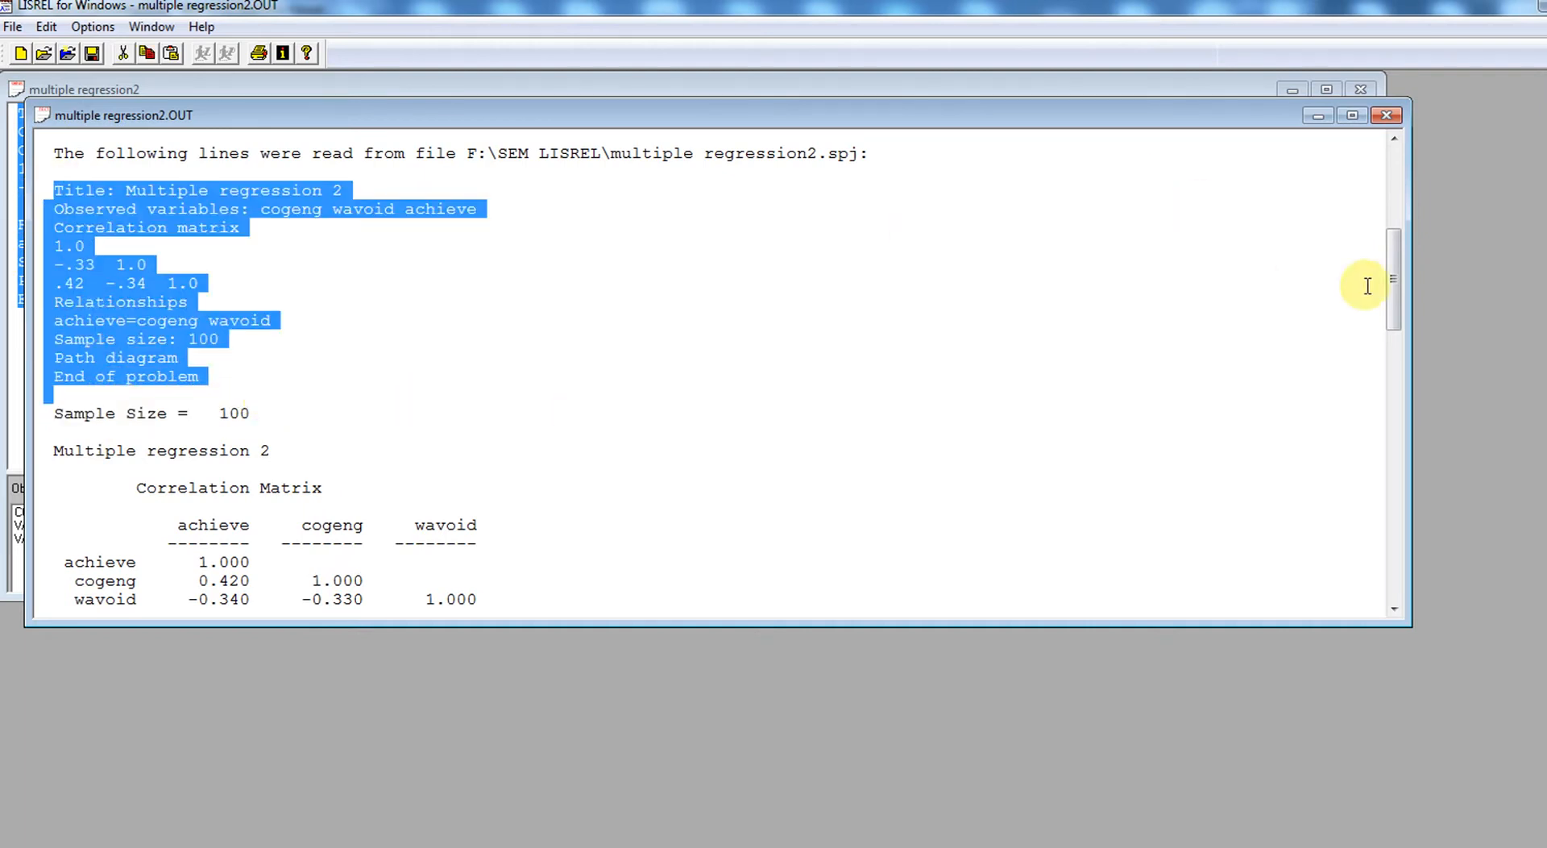
{"action": "left_click_drag", "start_coordinate": [1399, 291], "coordinate": [1424, 438]}
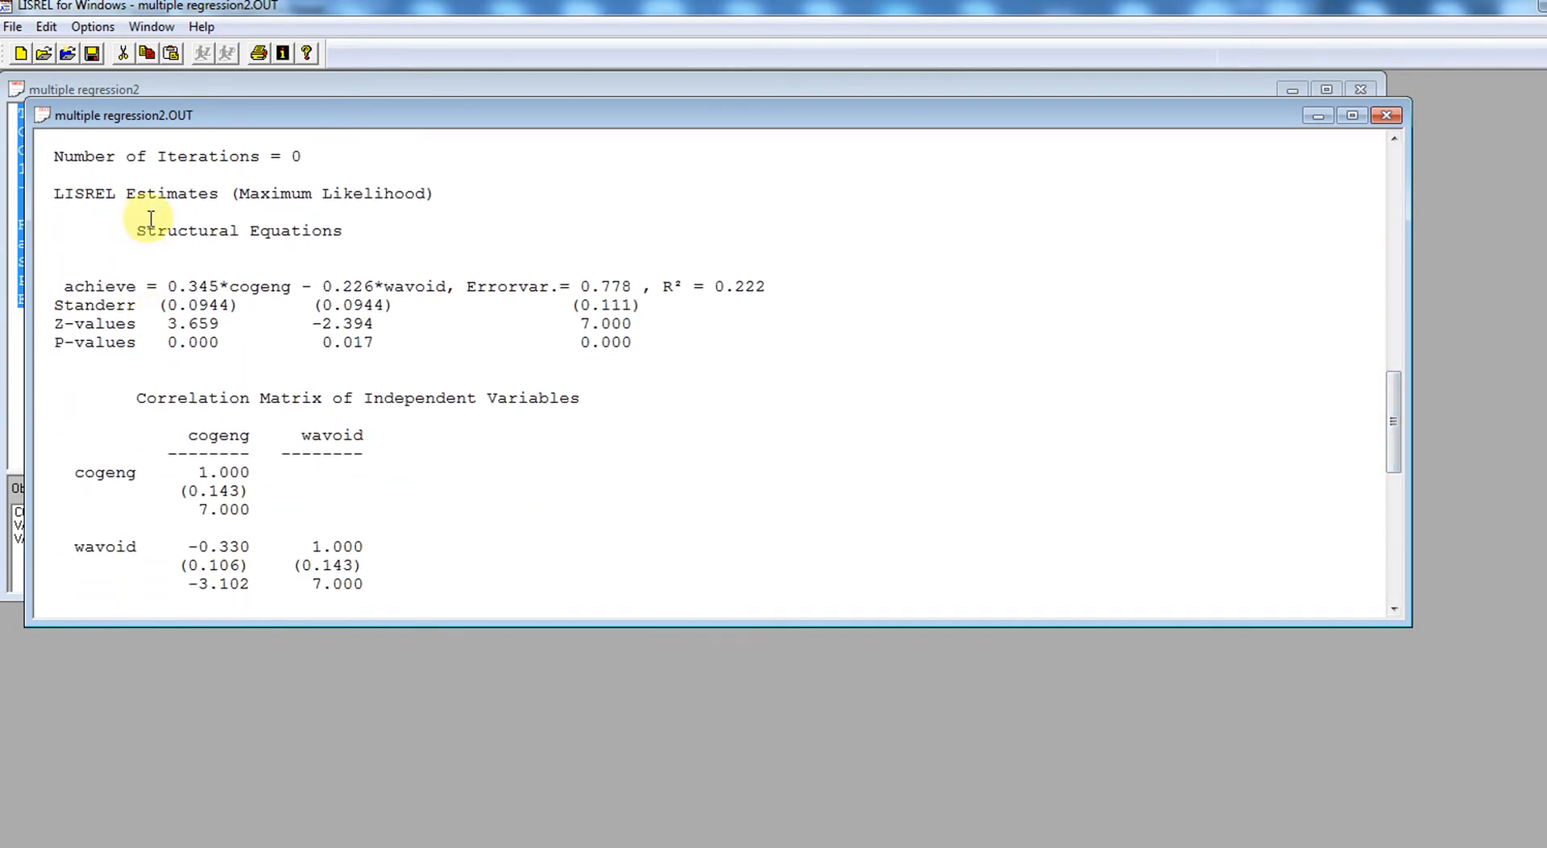
{"action": "left_click_drag", "start_coordinate": [169, 286], "coordinate": [216, 286]}
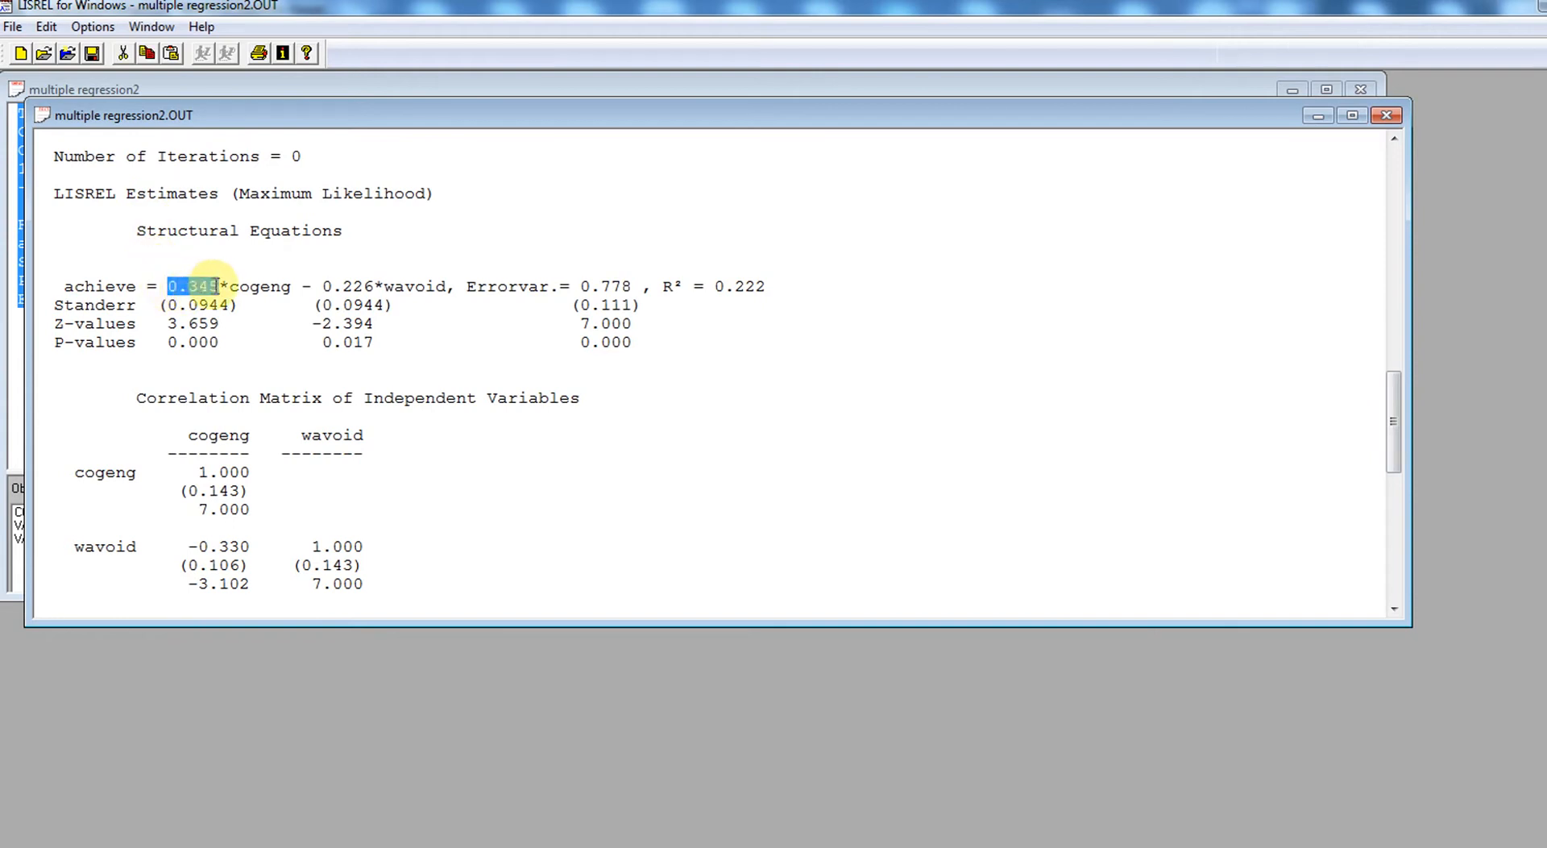
{"action": "left_click_drag", "start_coordinate": [322, 286], "coordinate": [373, 286]}
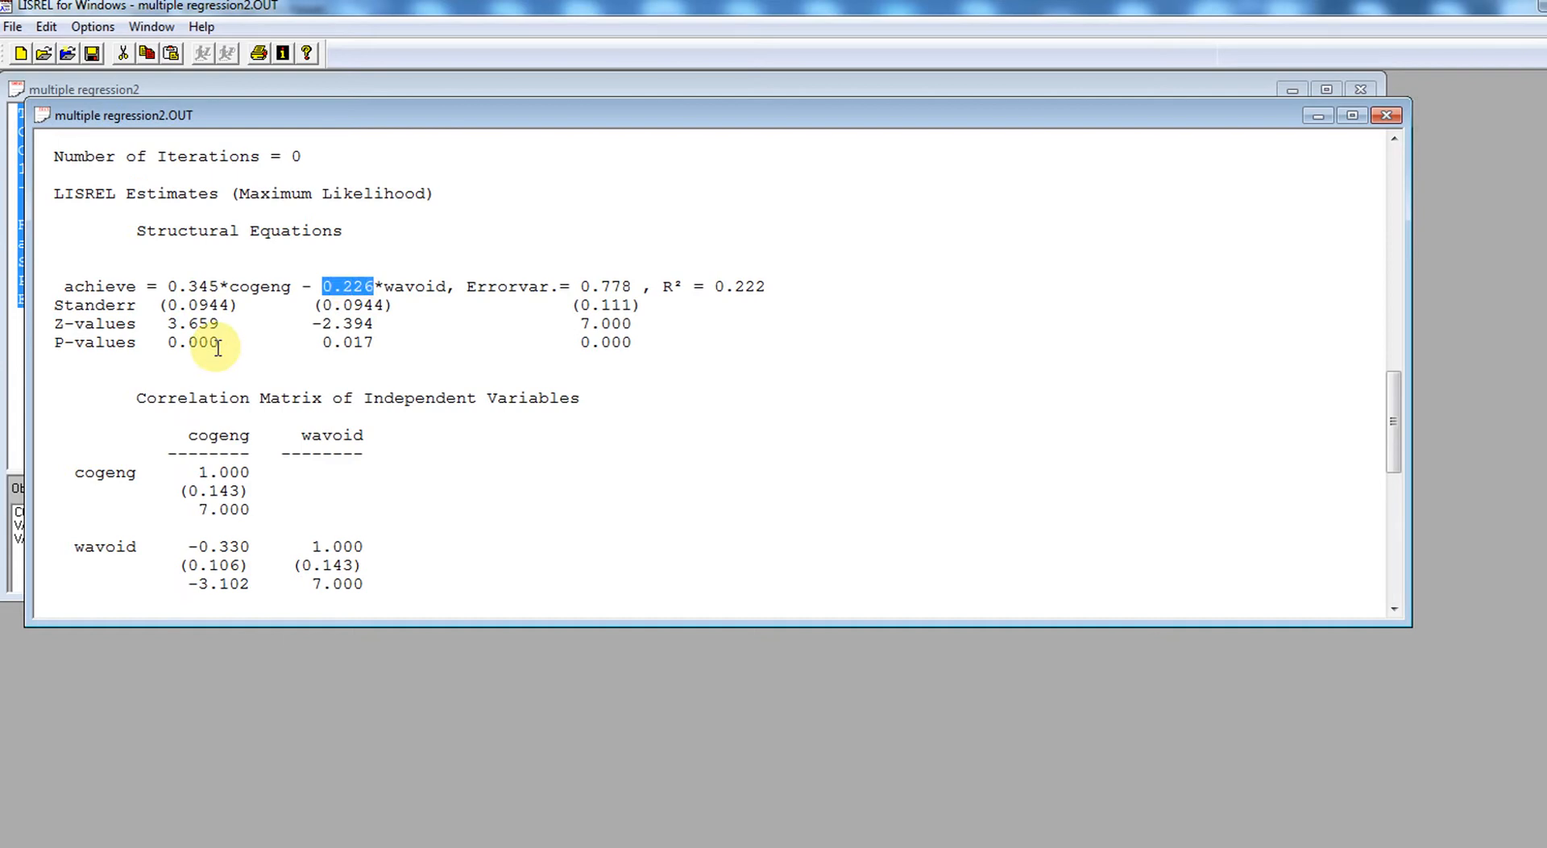
{"action": "left_click_drag", "start_coordinate": [159, 304], "coordinate": [230, 305]}
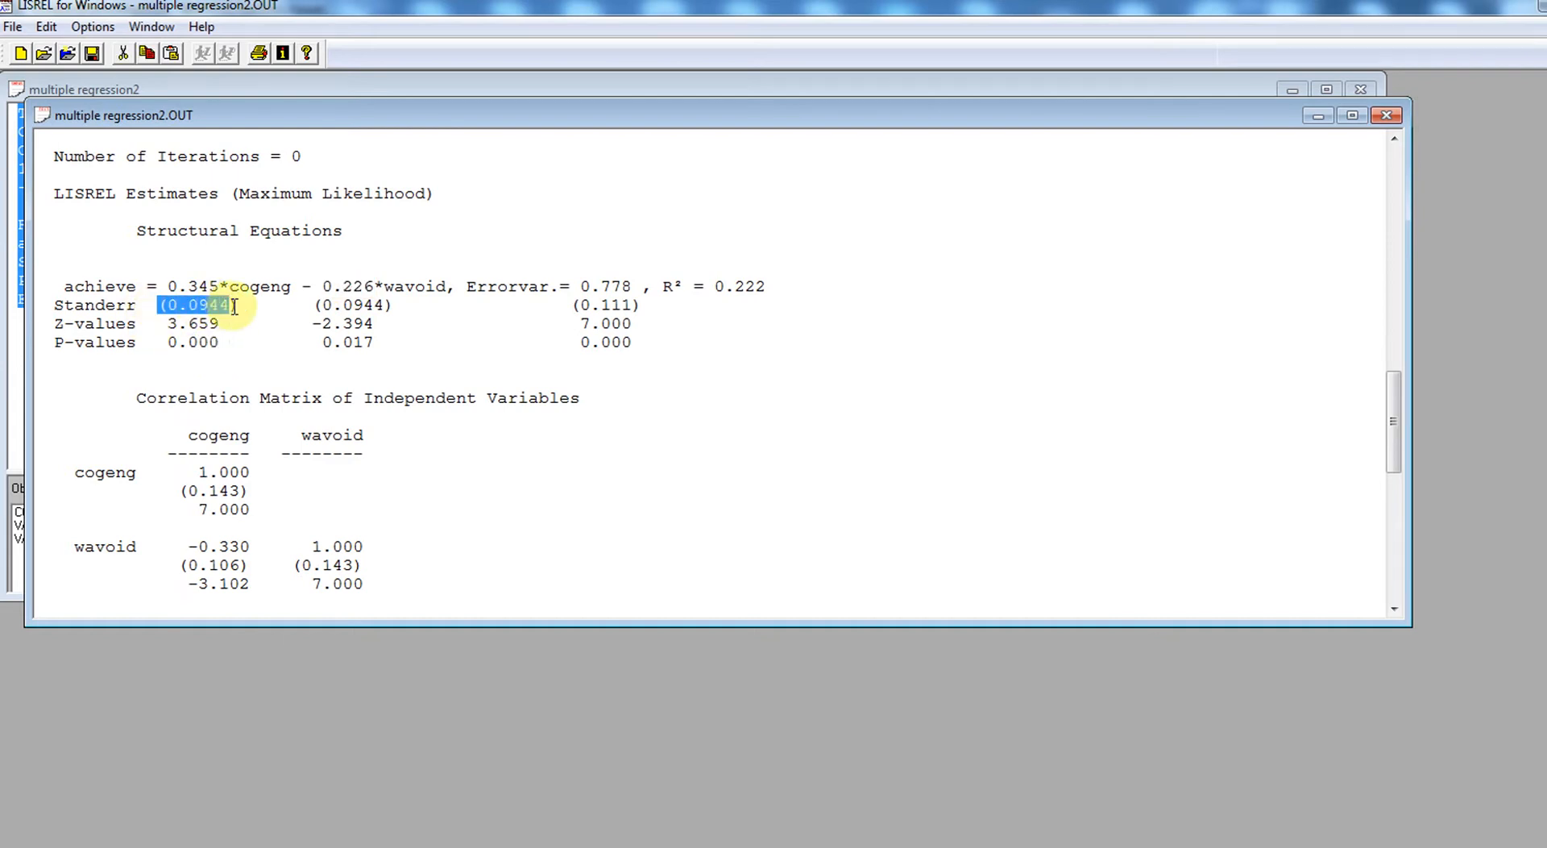
{"action": "double_click", "coordinate": [172, 323]}
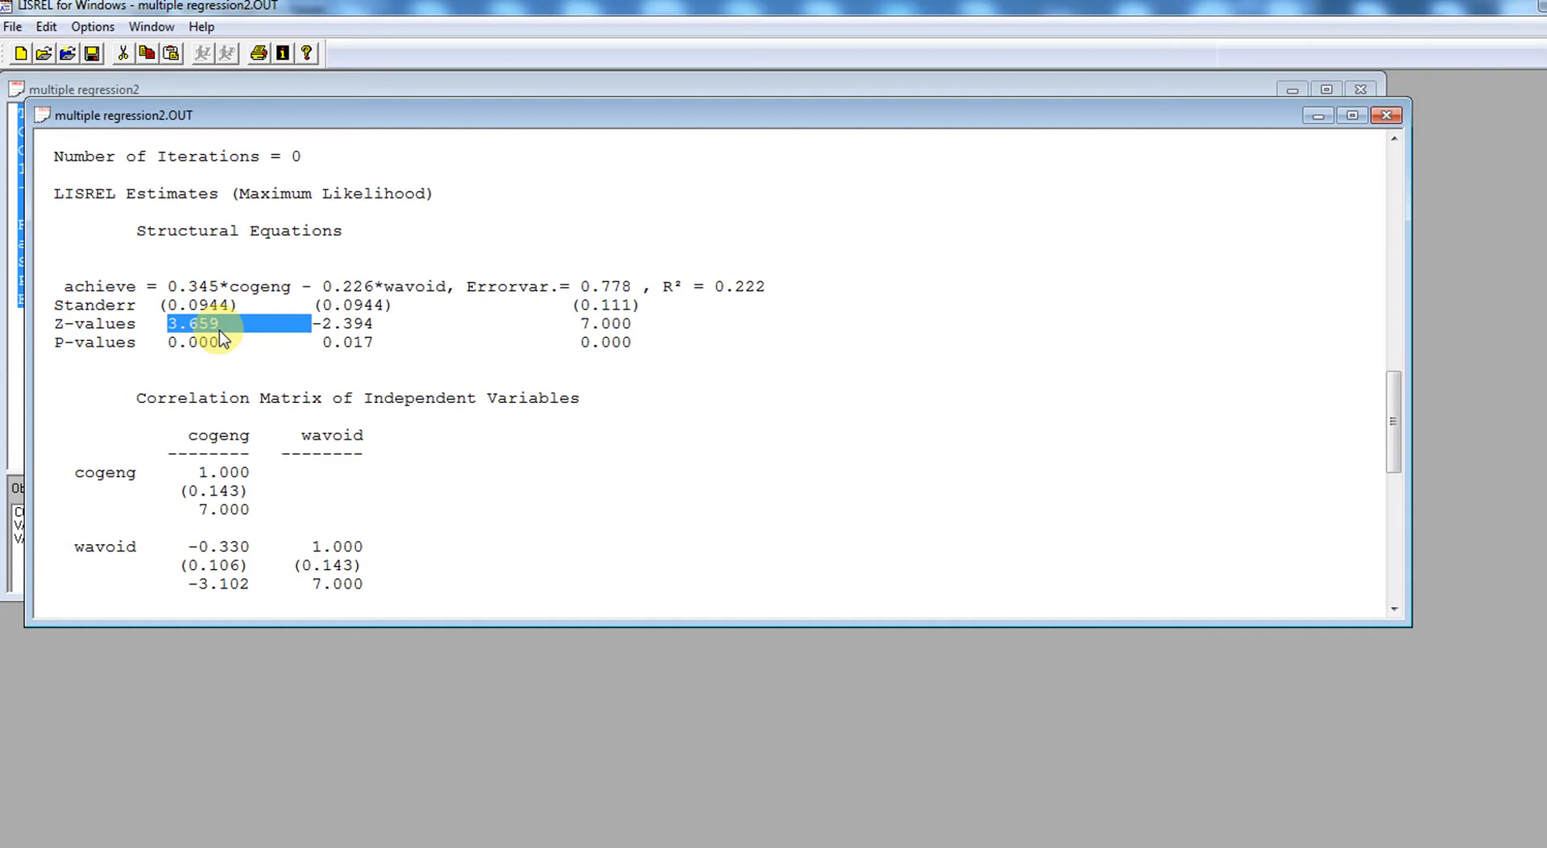
{"action": "left_click", "coordinate": [220, 323]}
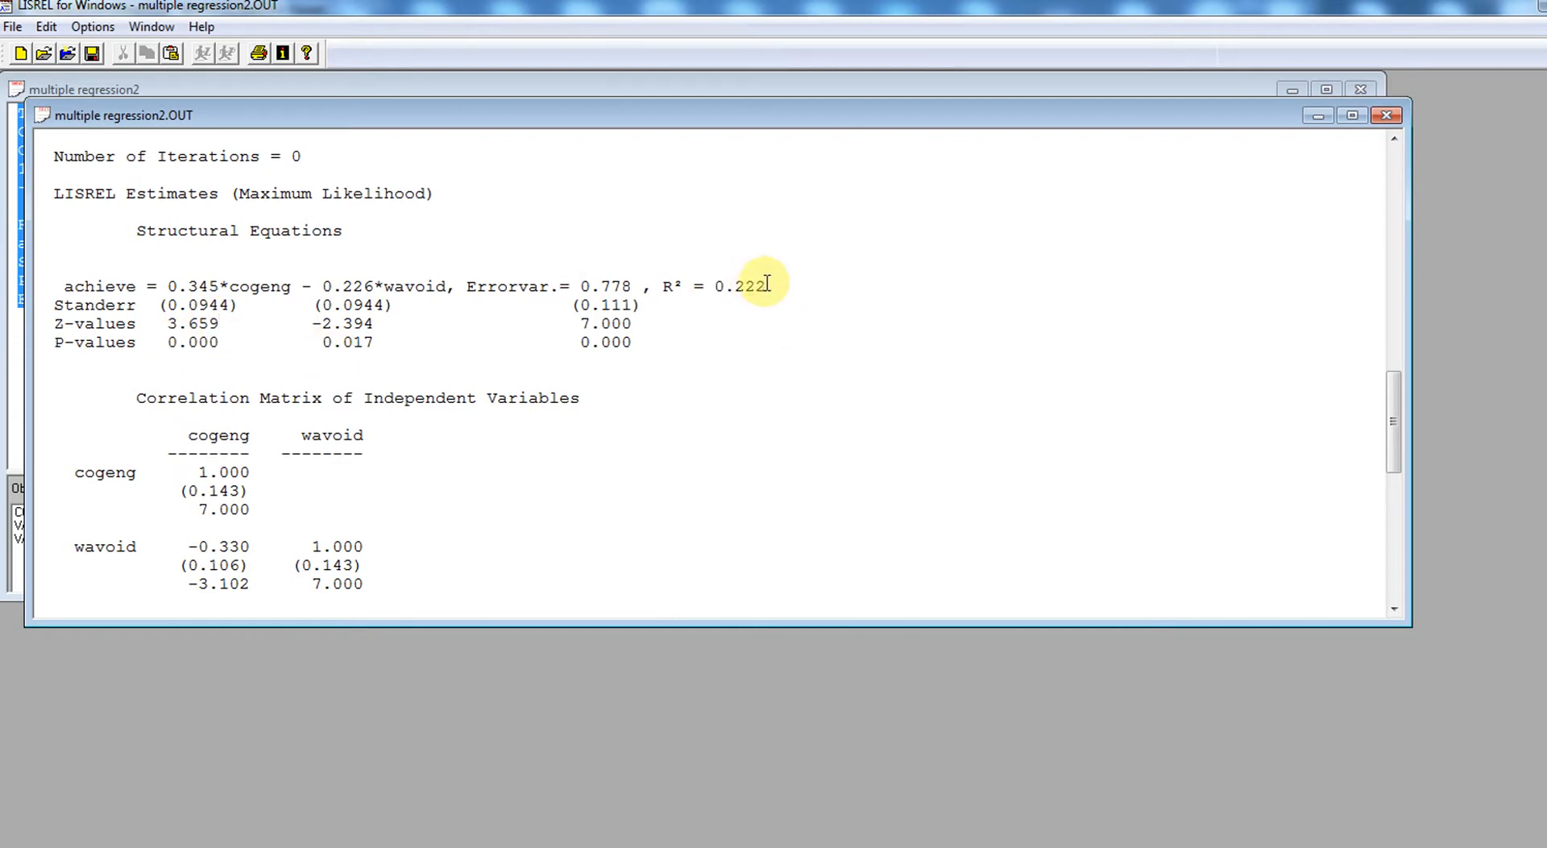
{"action": "double_click", "coordinate": [737, 288]}
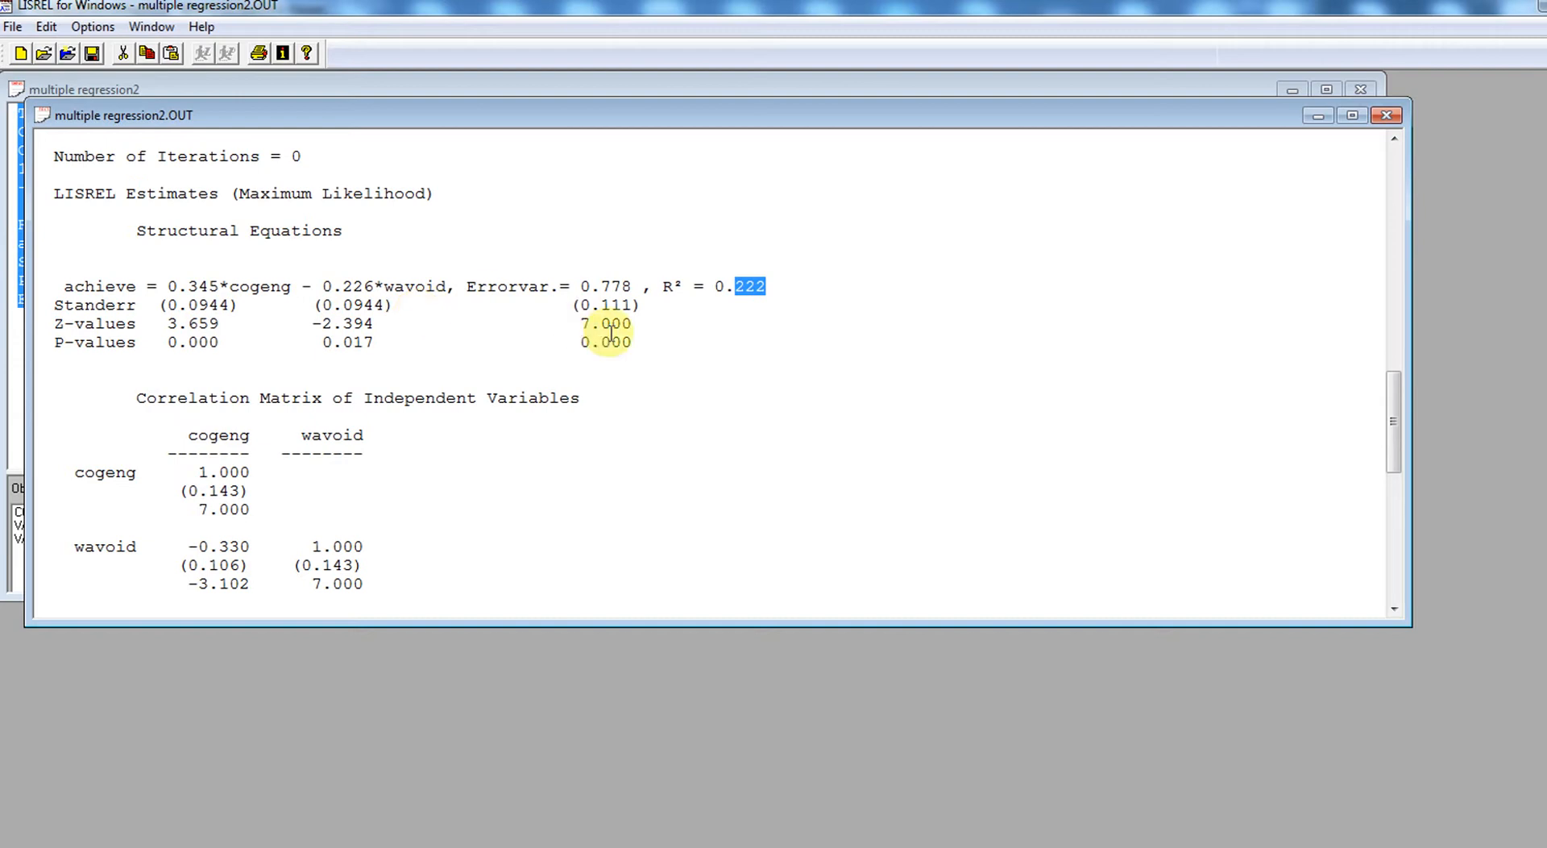
{"action": "left_click_drag", "start_coordinate": [1395, 423], "coordinate": [1416, 568]}
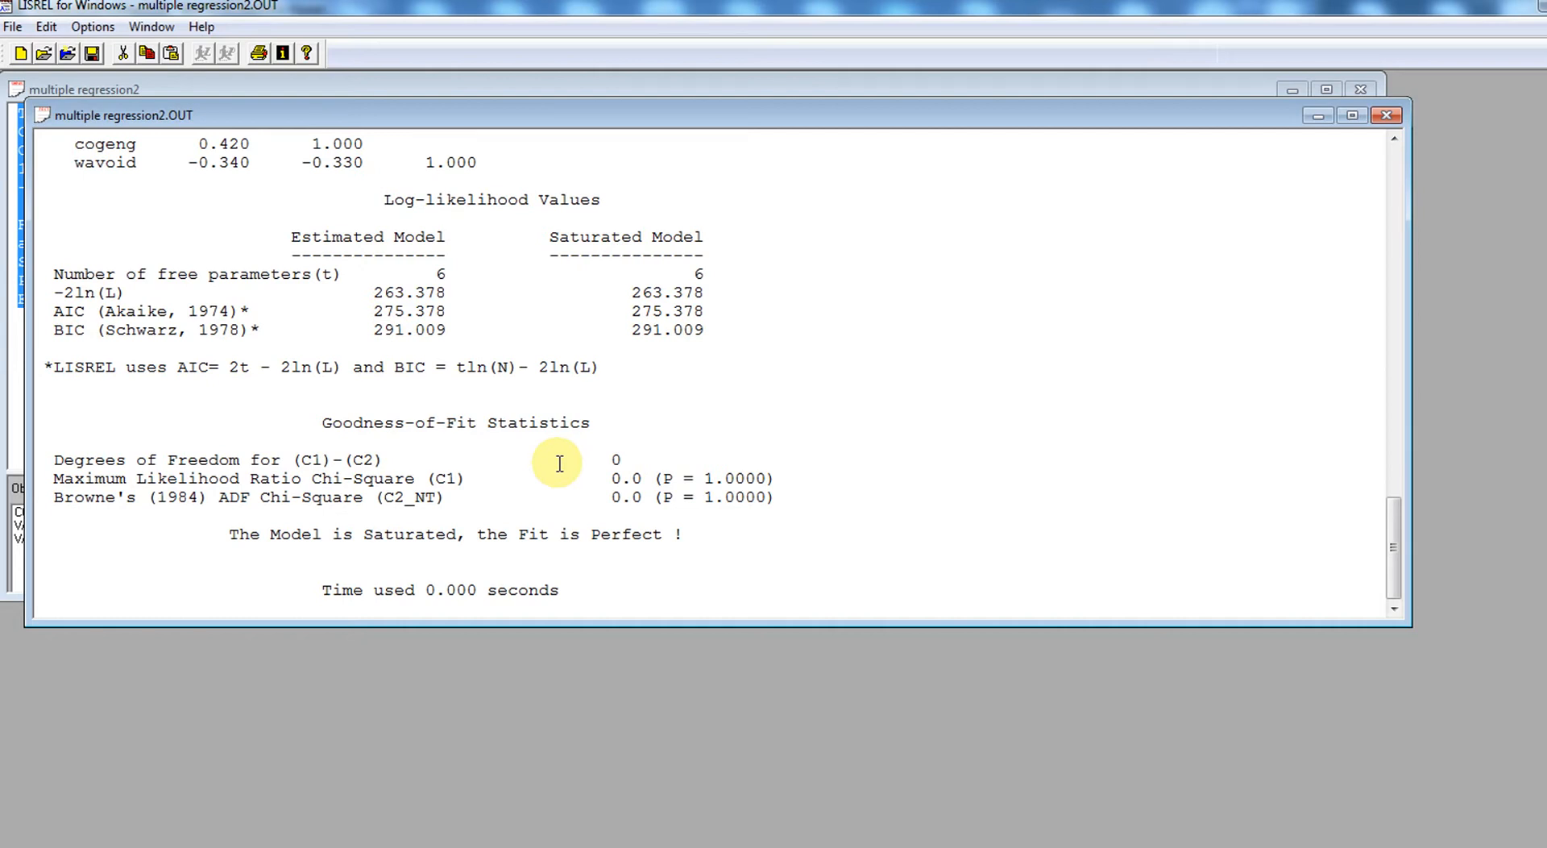
{"action": "left_click", "coordinate": [1386, 116]}
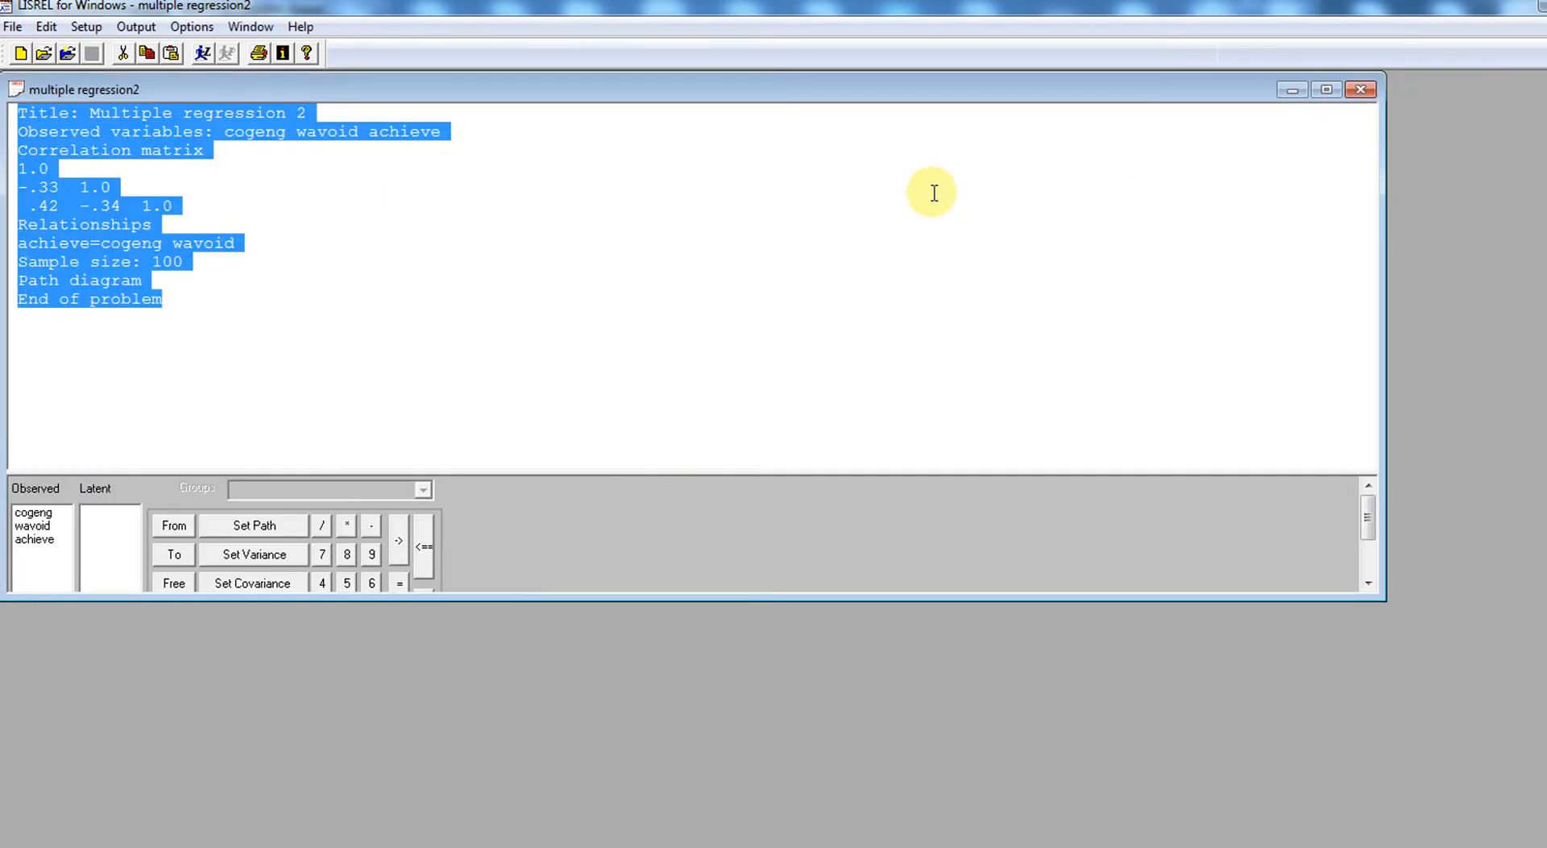
- Insert the line "Standard deviations: 79.5 58.5 22.5" between the correlation matrix and the Relationships section
{"action": "left_click", "coordinate": [308, 230]}
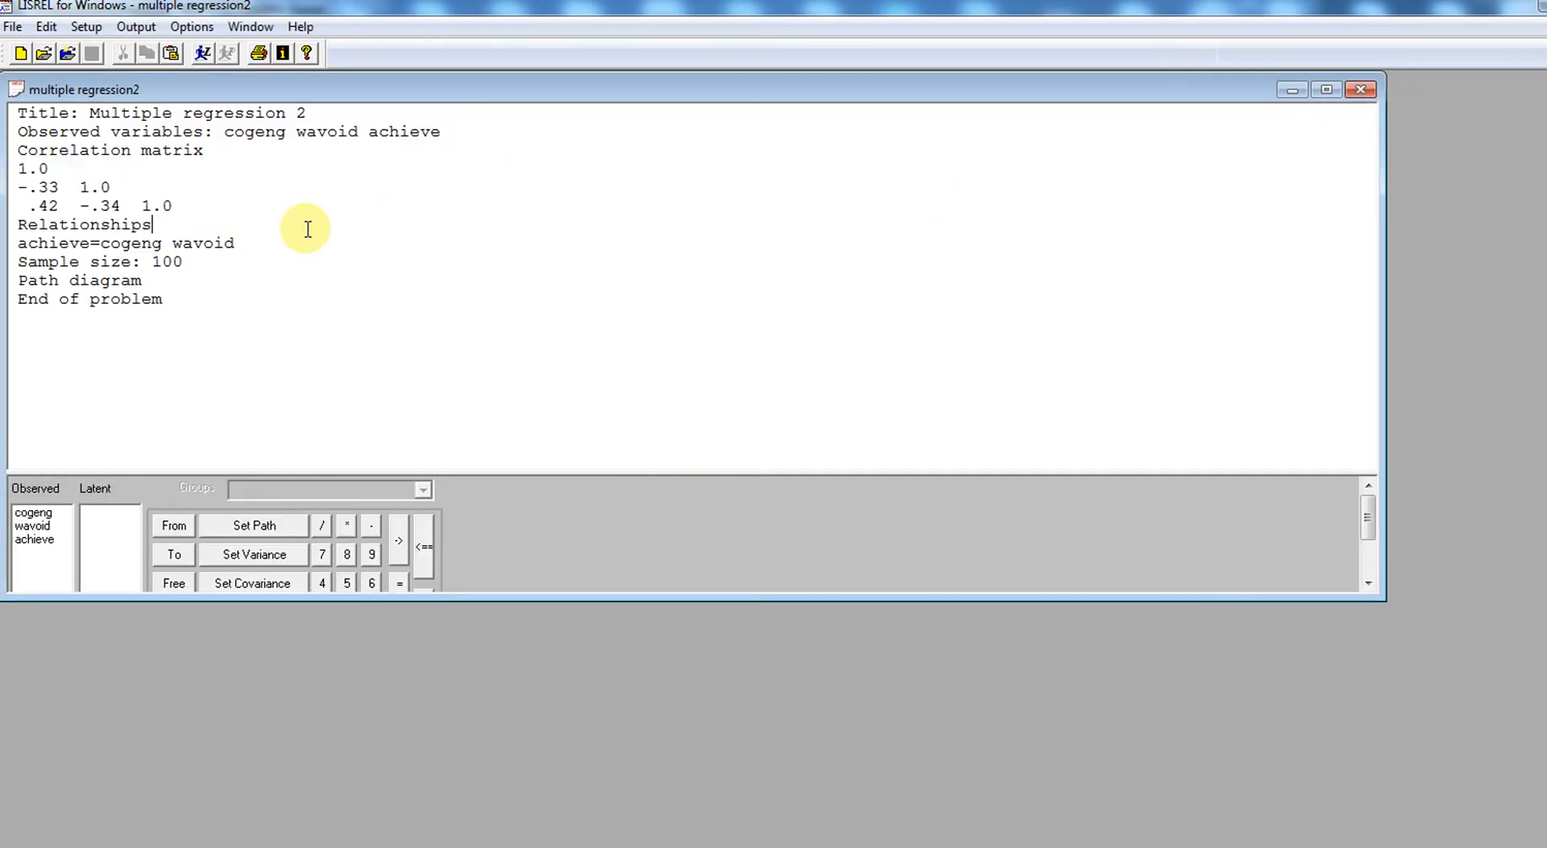
{"action": "left_click", "coordinate": [195, 208]}
{"action": "key", "text": "Return"}
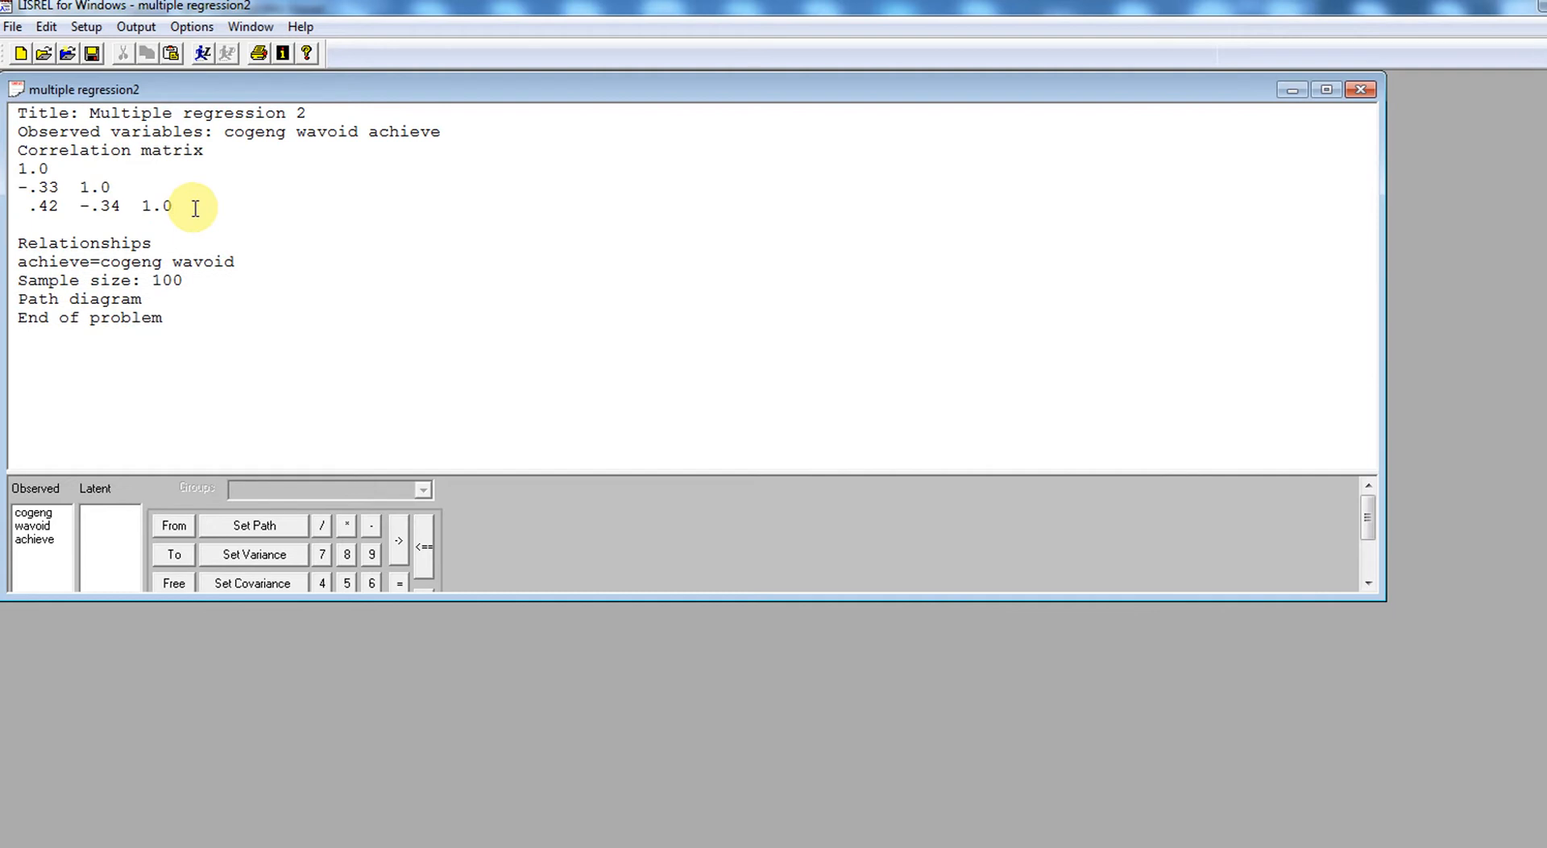
{"action": "type", "text": "Standard deviations:"}
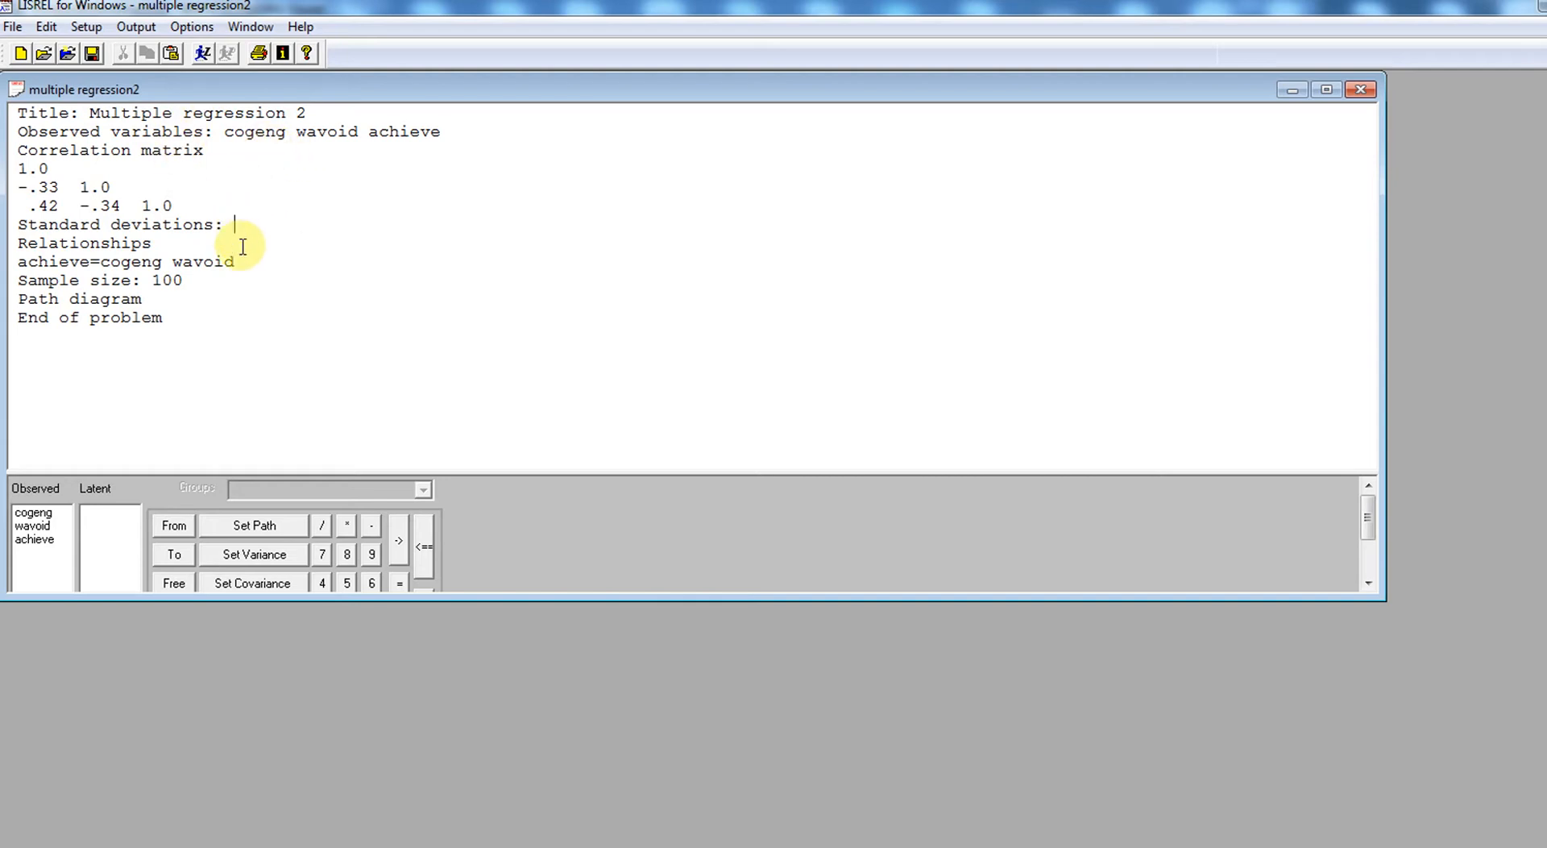
{"action": "type", "text": "79.5 58.5 22.2"}
{"action": "key", "text": "BackSpace"}
{"action": "type", "text": "5"}
- Add the line "Means: 645 490 245" directly below the standard deviations
{"action": "key", "text": "Return"}
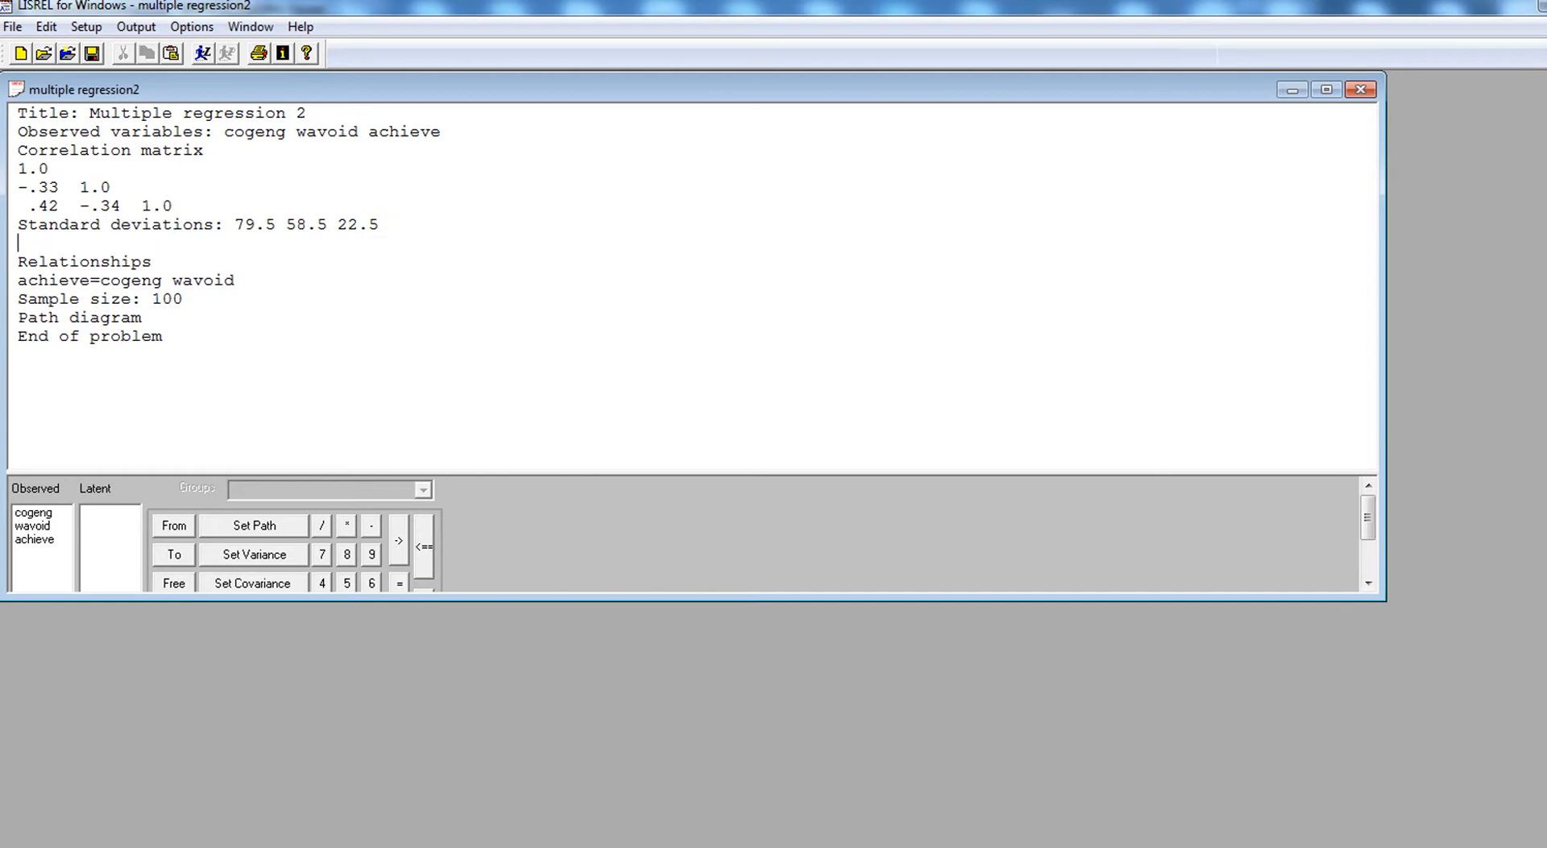
{"action": "type", "text": "Means: 645 490 245"}
- Append the term "const" to the regression equation so it reads "achieve=cogeng wavoid const"
{"action": "left_click", "coordinate": [72, 282]}
{"action": "key", "text": "Right"}
{"action": "key", "text": "Right"}
{"action": "key", "text": "Right"}
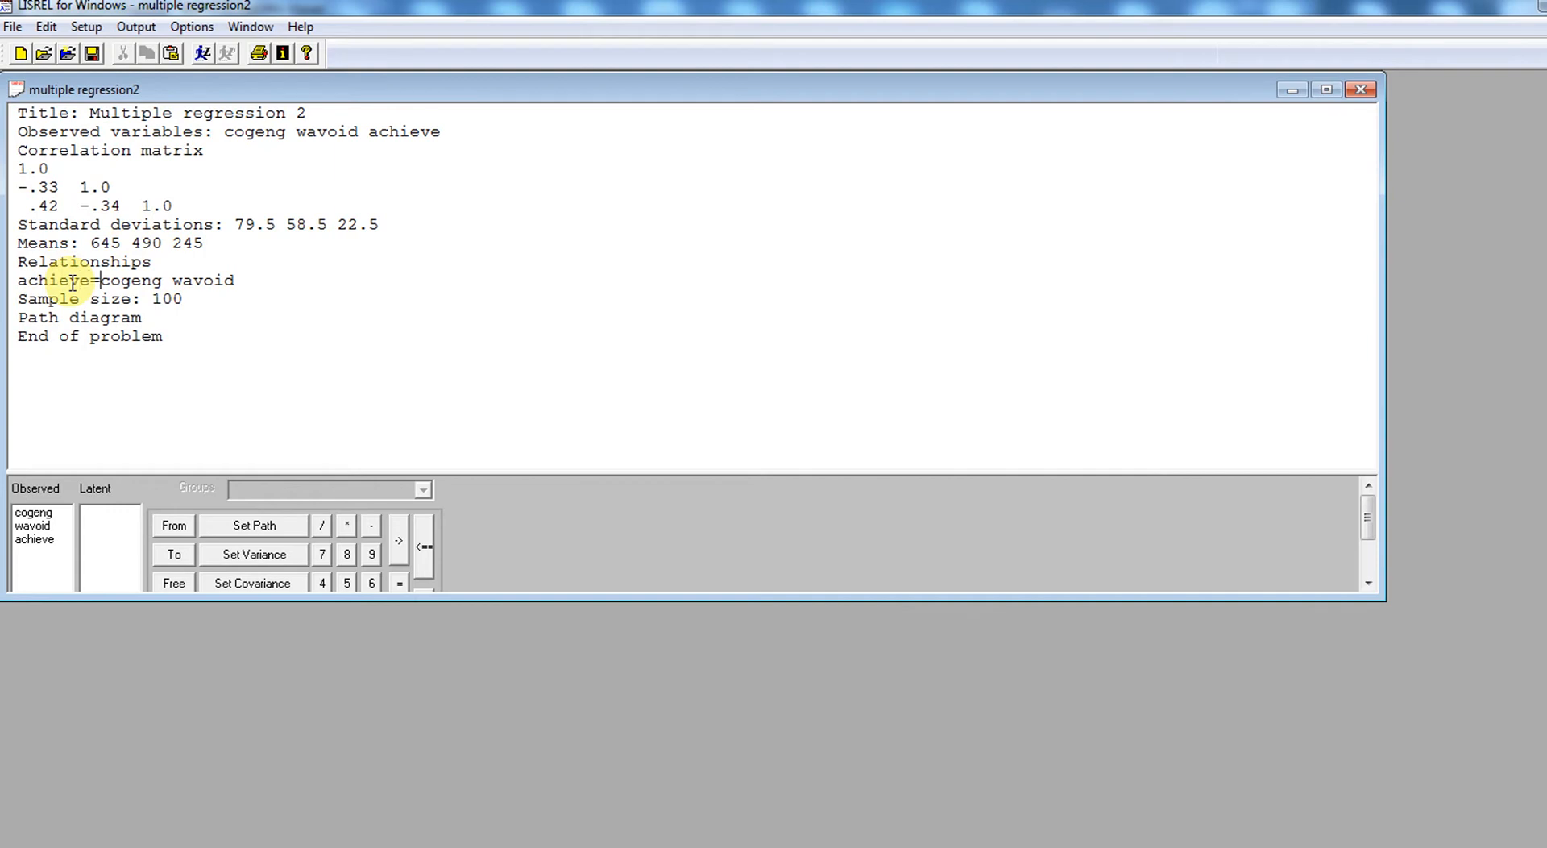
{"action": "key", "text": "Right"}
{"action": "key", "text": "Right"}
{"action": "key", "text": "Right"}
{"action": "key", "text": "Right"}
{"action": "key", "text": "Right"}
{"action": "key", "text": "Right"}
{"action": "key", "text": "Right"}
{"action": "key", "text": "Right"}
{"action": "key", "text": "Right"}
{"action": "key", "text": "Right"}
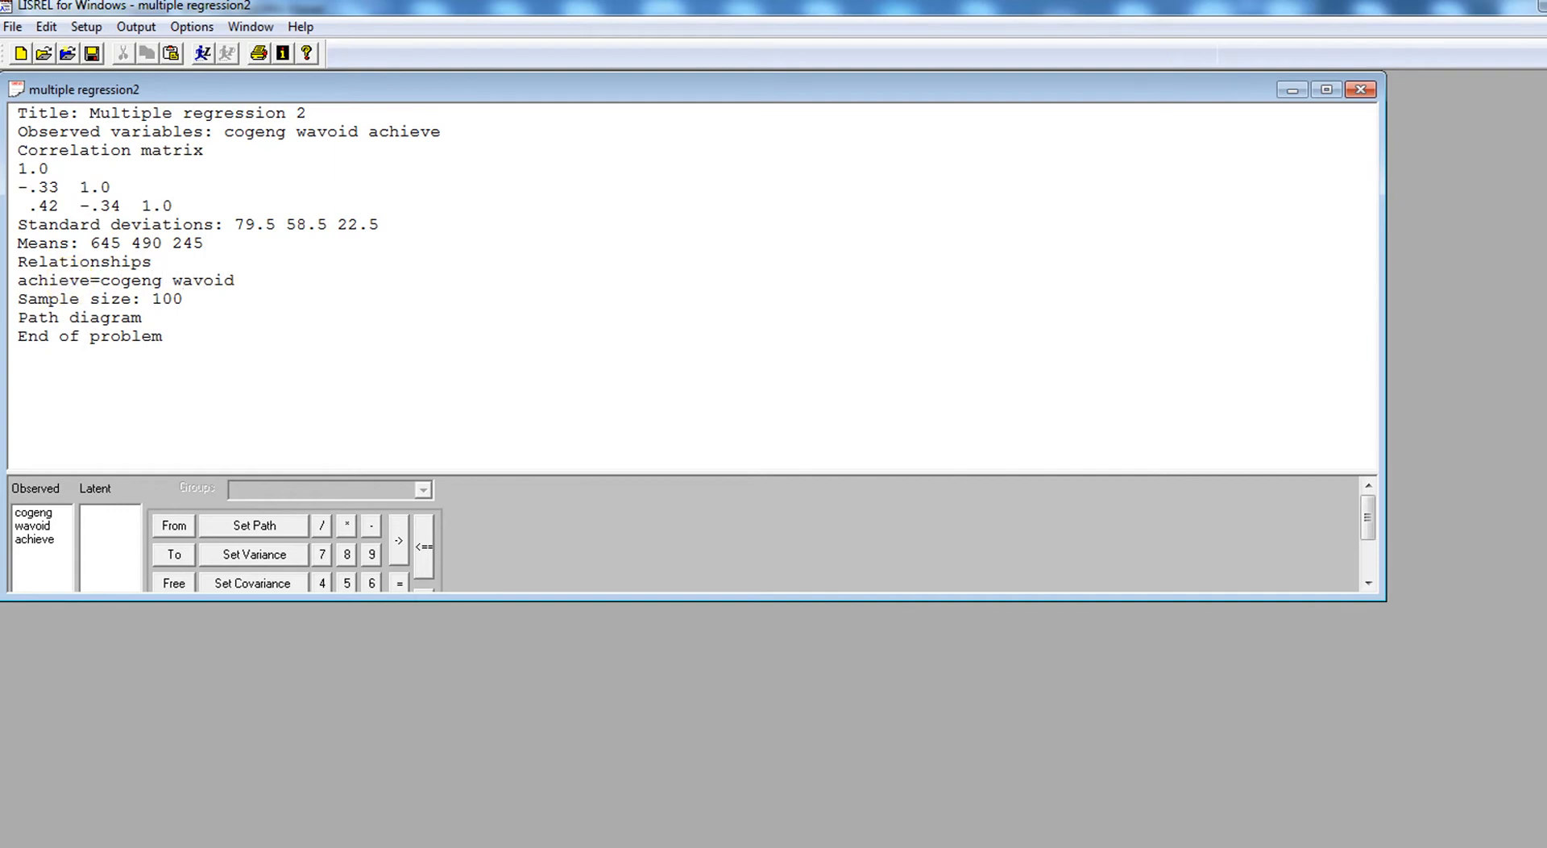
{"action": "type", "text": "const"}
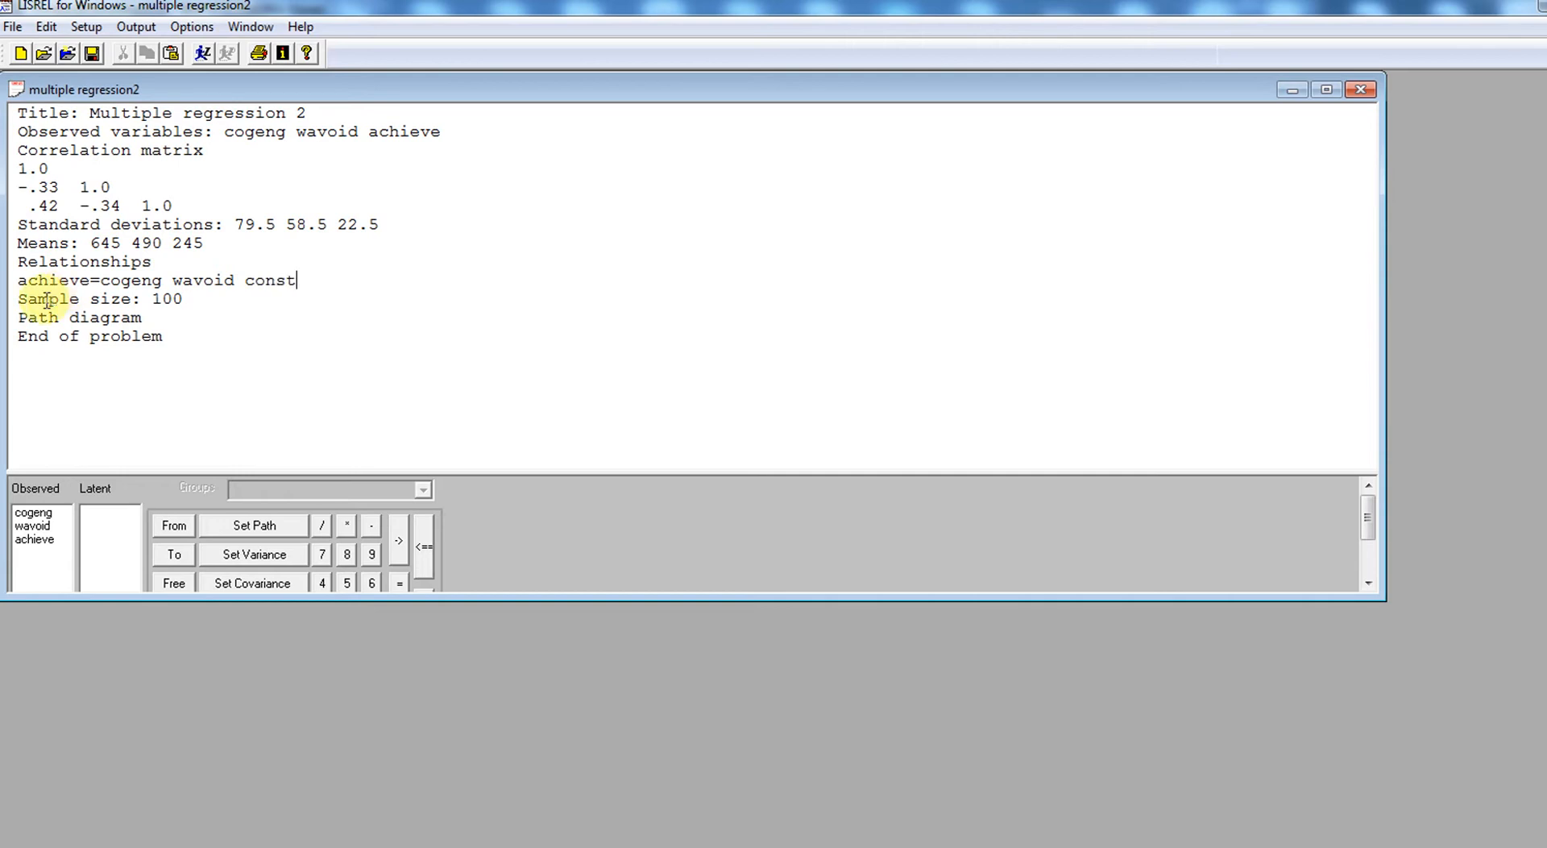
- Run the LISREL analysis on the revised syntax with standard deviations, means and the constant term
{"action": "left_click", "coordinate": [160, 331]}
{"action": "left_click_drag", "start_coordinate": [159, 329], "coordinate": [16, 112]}
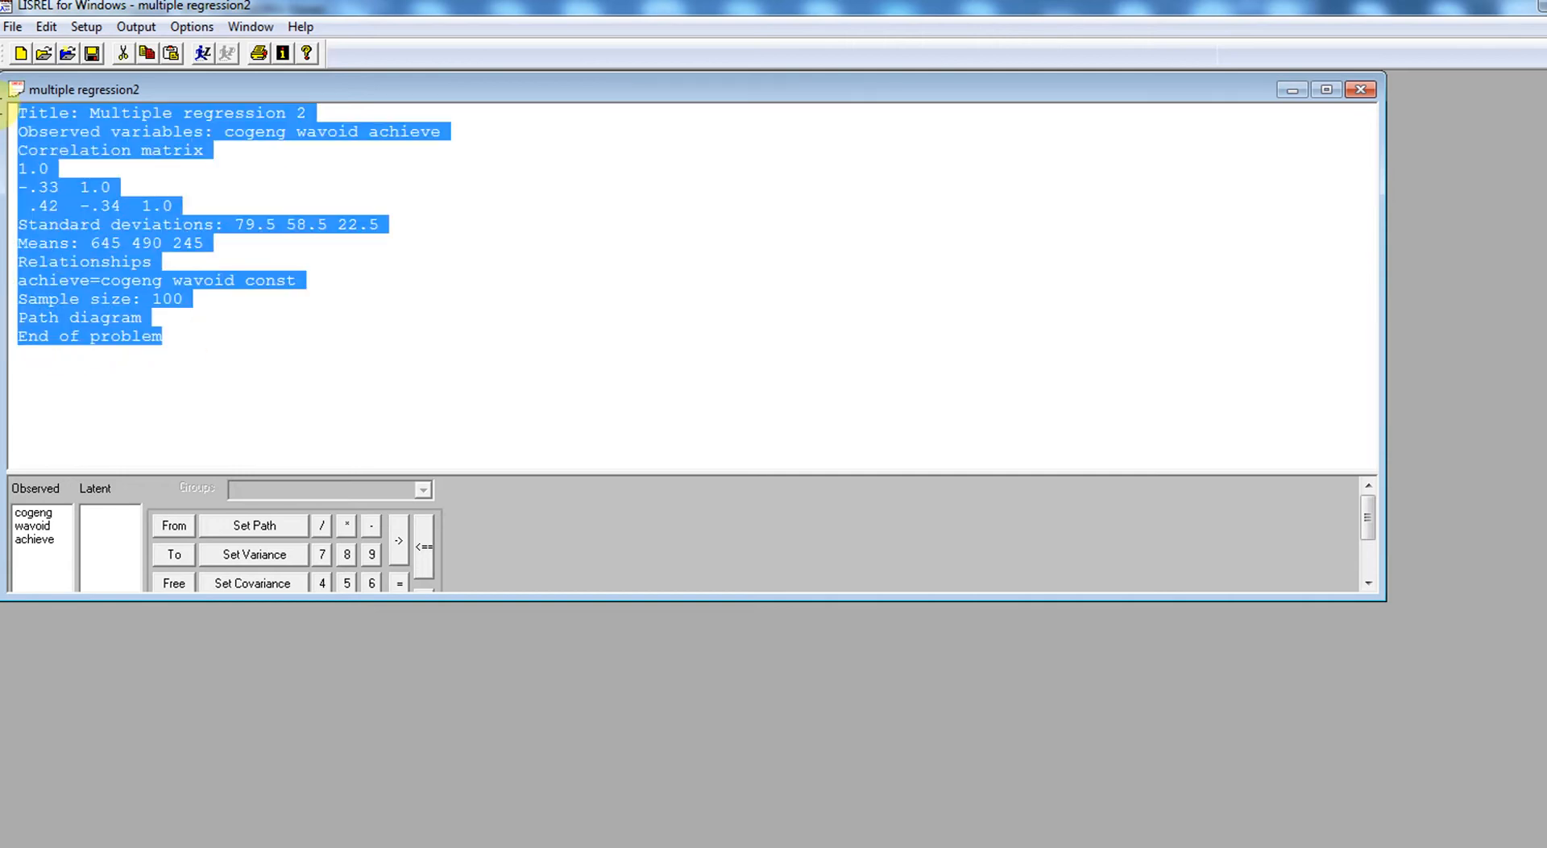
{"action": "left_click", "coordinate": [205, 53]}
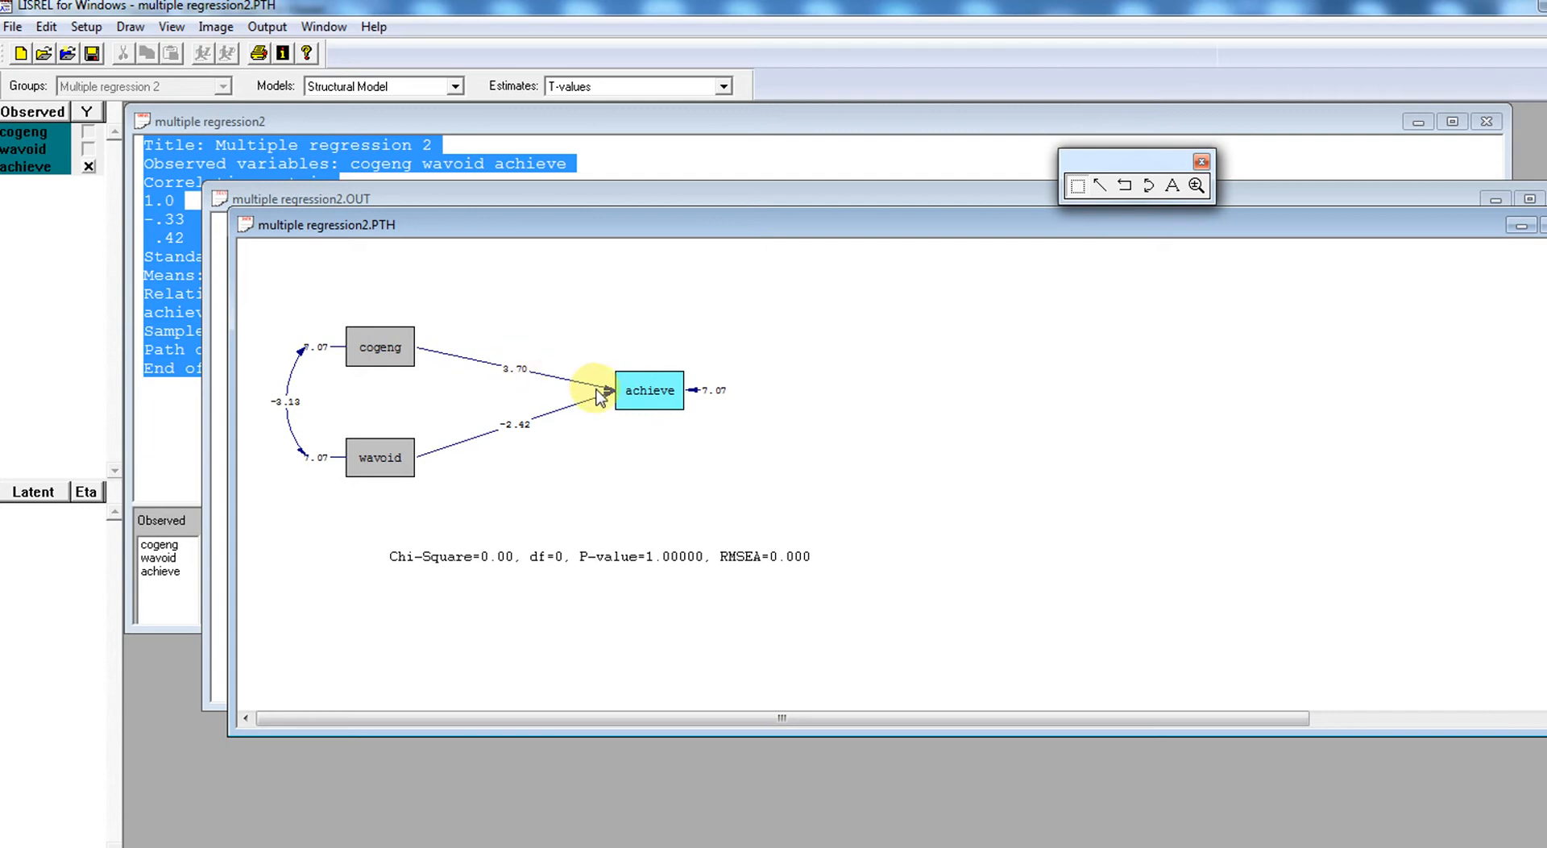
- Review the new path diagram's unstandardized estimates and T-values, and dismiss the diagram window
{"action": "left_click", "coordinate": [725, 87]}
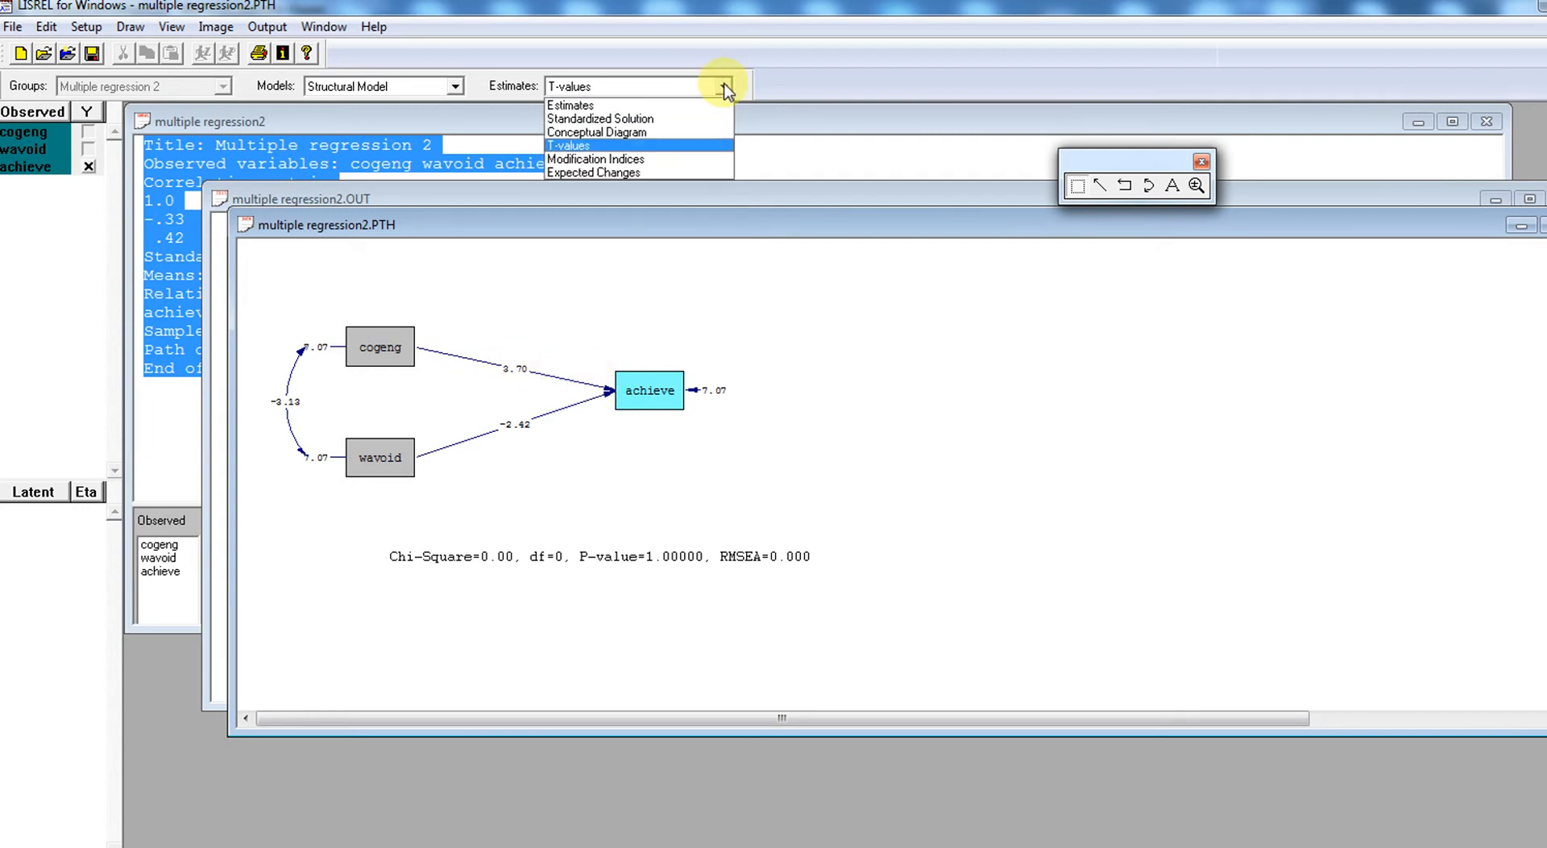
{"action": "left_click", "coordinate": [689, 105]}
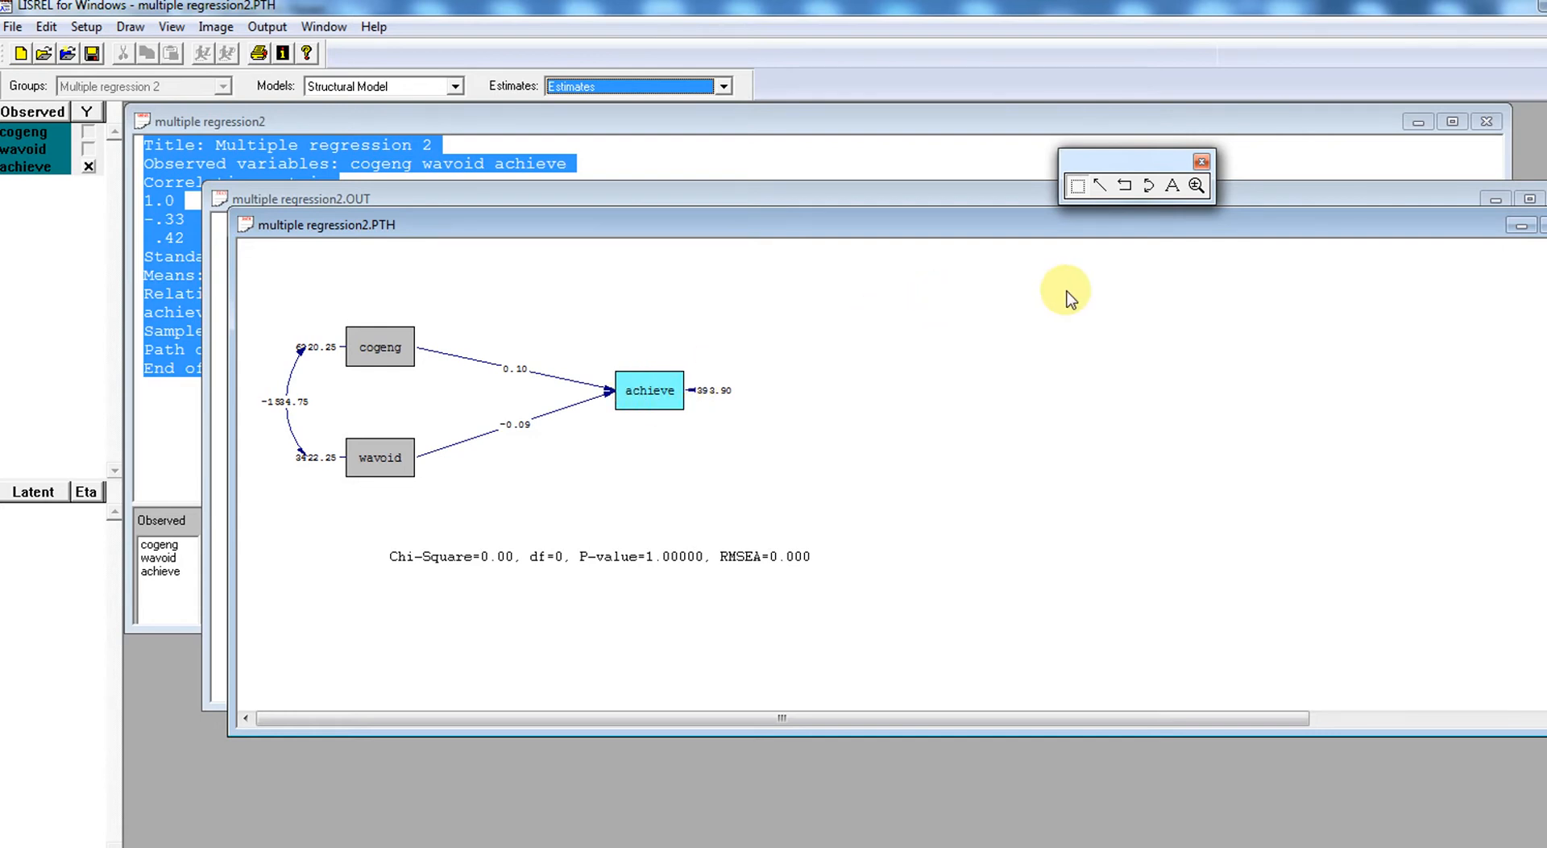
{"action": "left_click", "coordinate": [691, 93]}
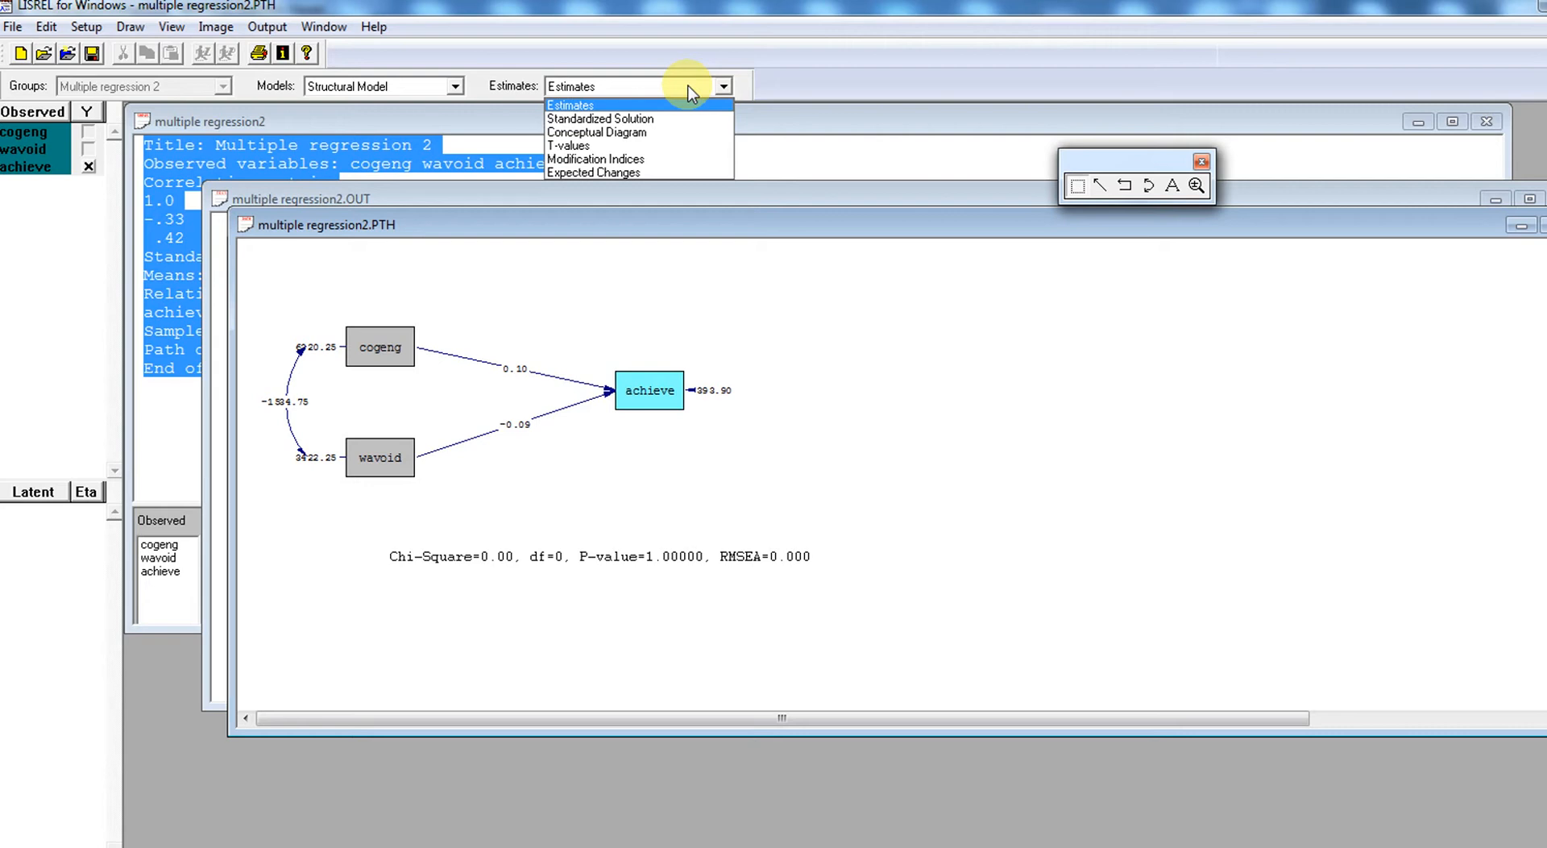
{"action": "left_click", "coordinate": [679, 144]}
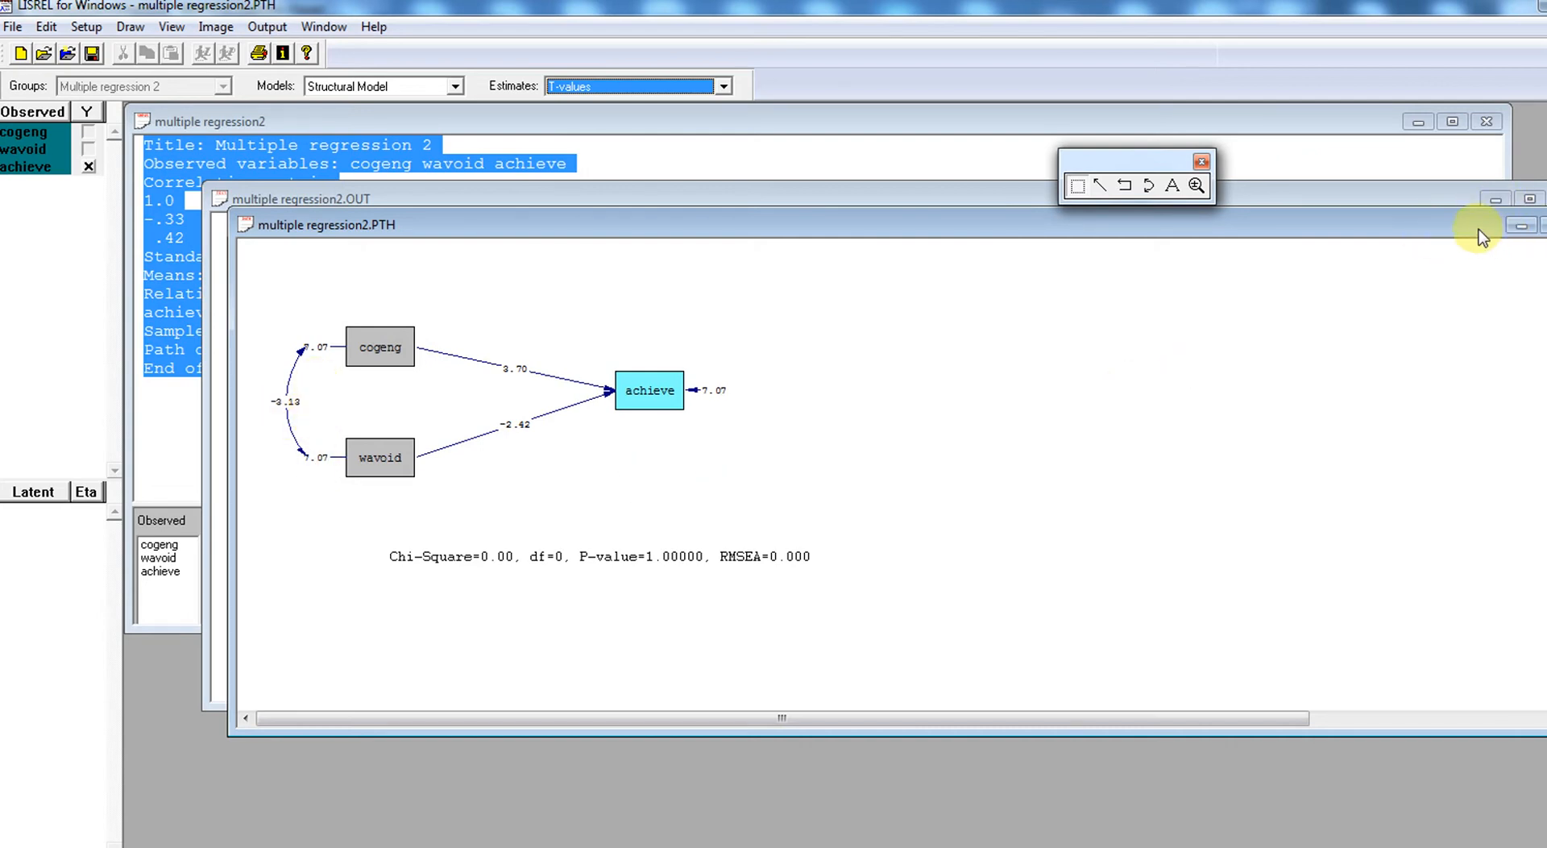
{"action": "left_click_drag", "start_coordinate": [1467, 230], "coordinate": [1403, 230]}
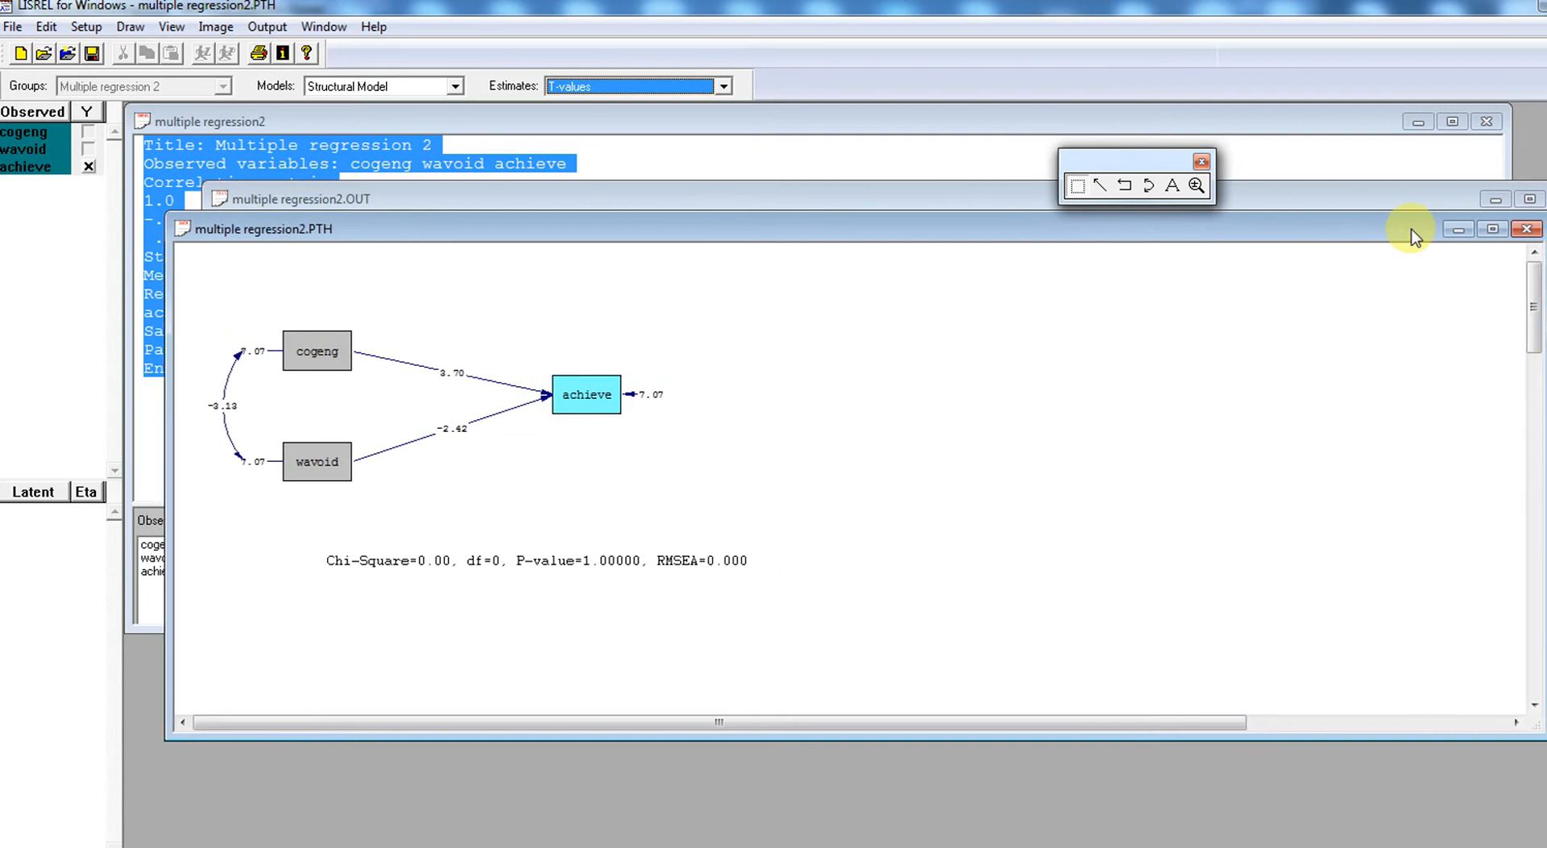
{"action": "left_click", "coordinate": [1525, 230]}
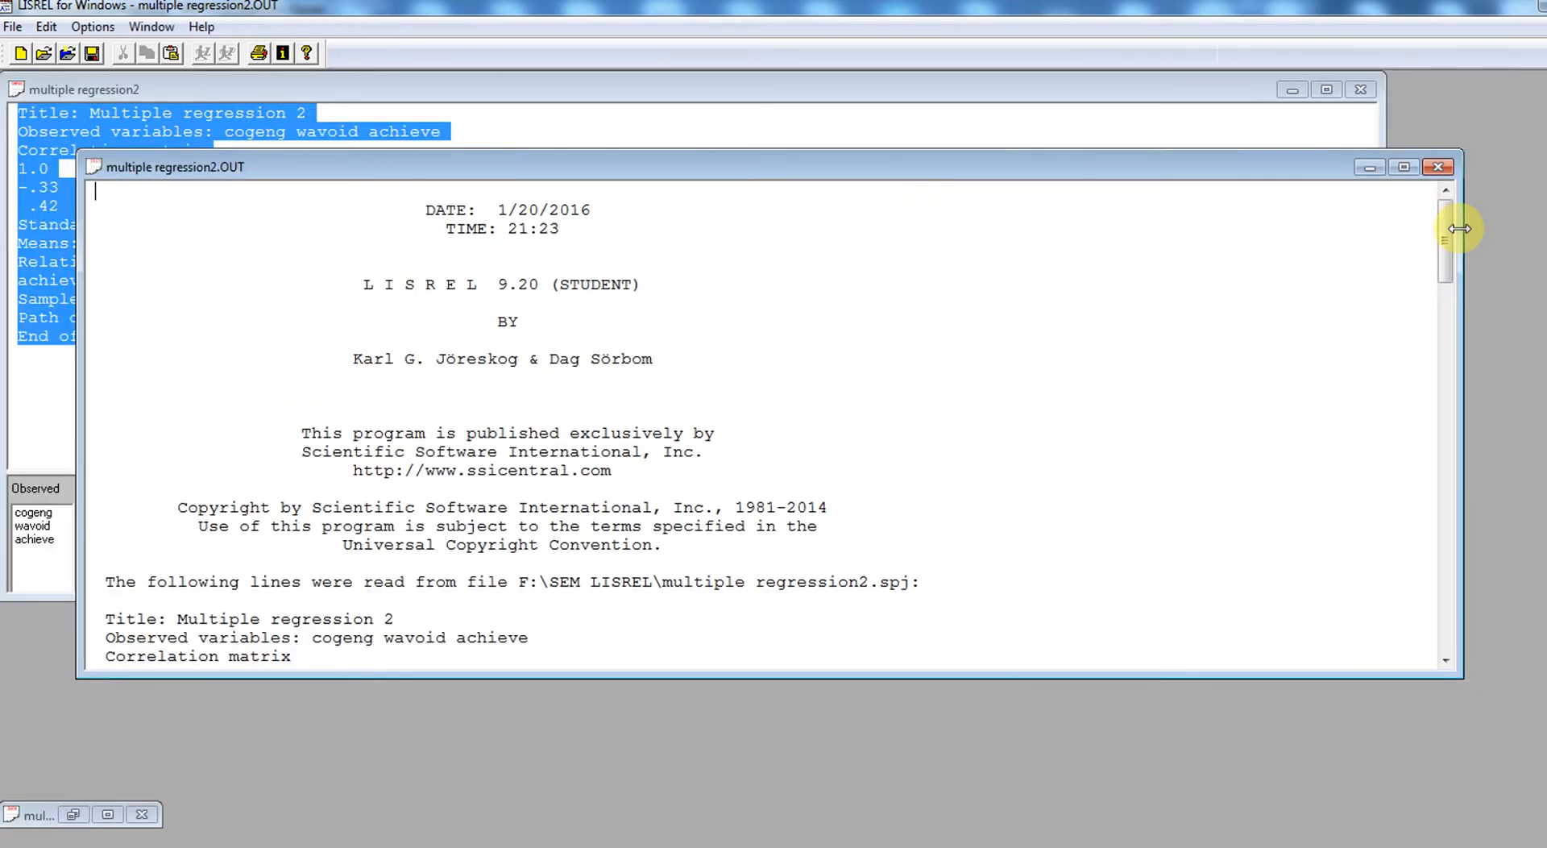
- Examine the structural equation in the output, including the intercept and the coefficients for cogeng and wavoid
{"action": "left_click_drag", "start_coordinate": [1443, 234], "coordinate": [1504, 445]}
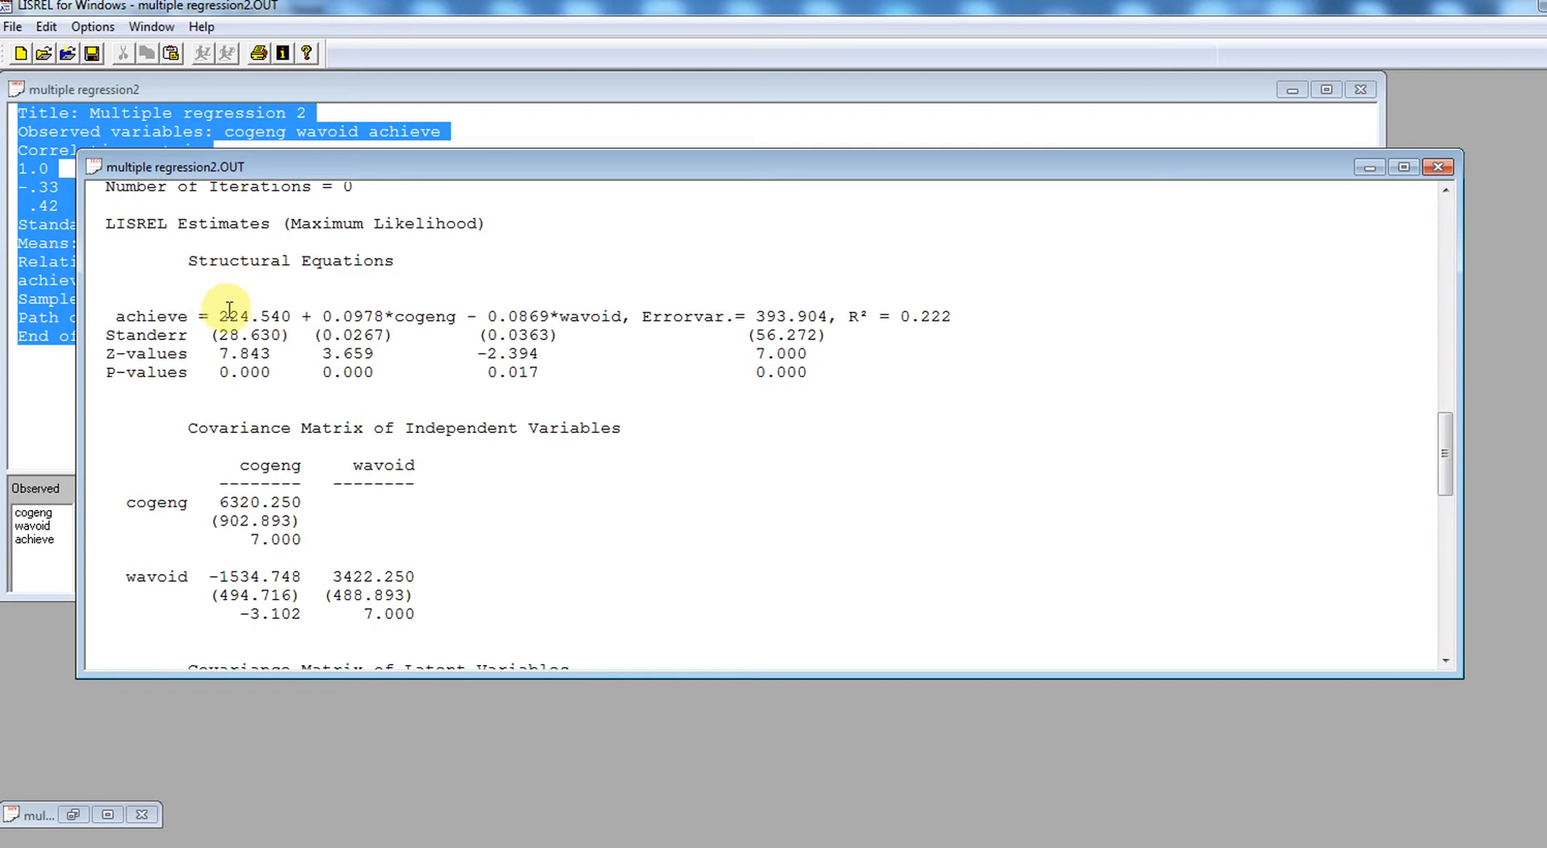
{"action": "left_click_drag", "start_coordinate": [218, 317], "coordinate": [282, 315]}
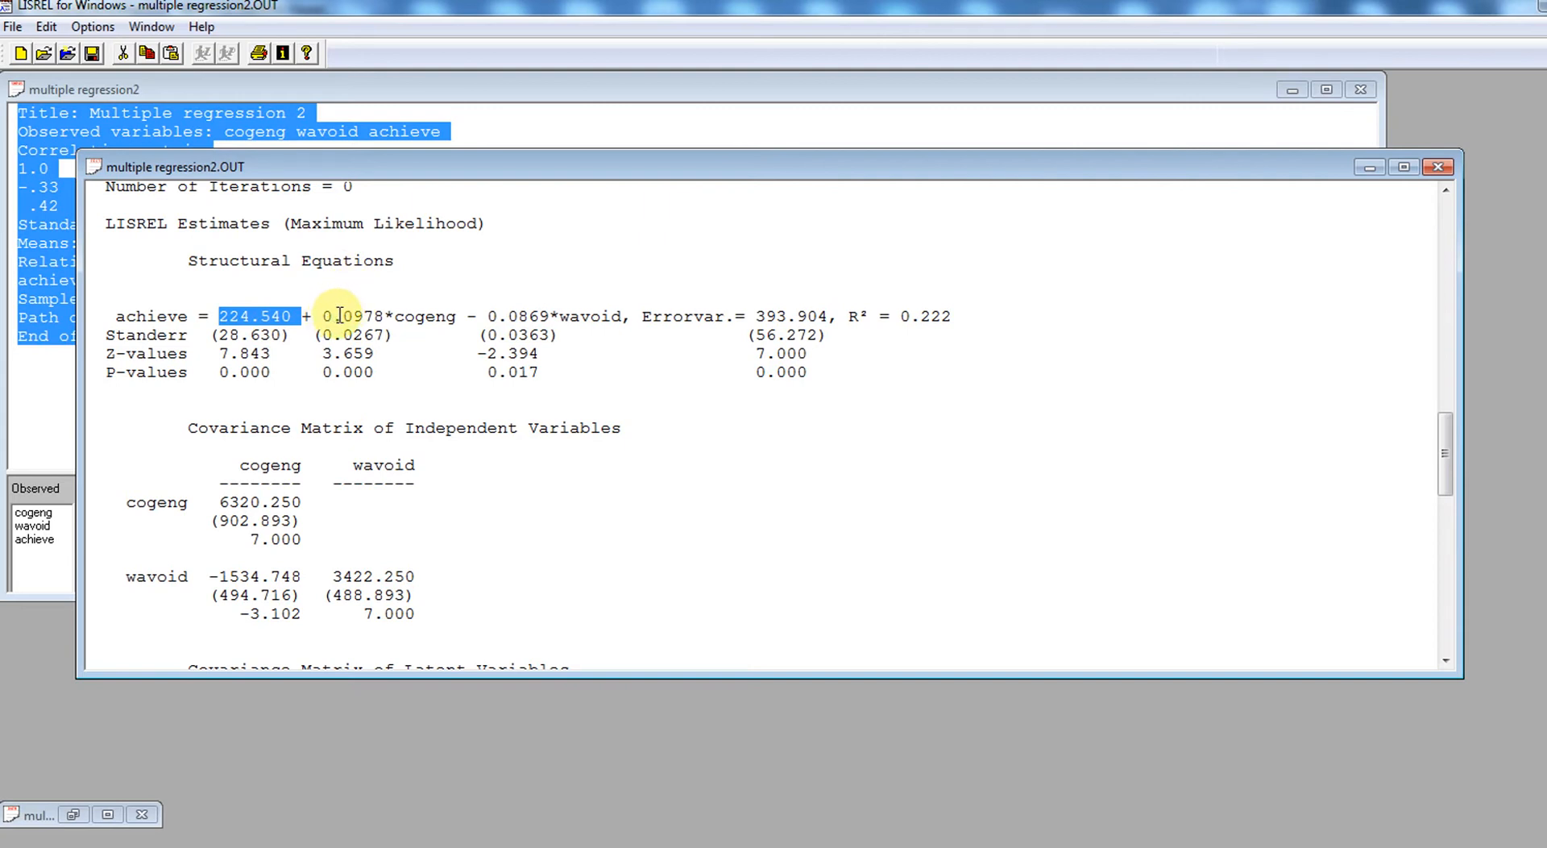
{"action": "left_click_drag", "start_coordinate": [344, 316], "coordinate": [381, 316]}
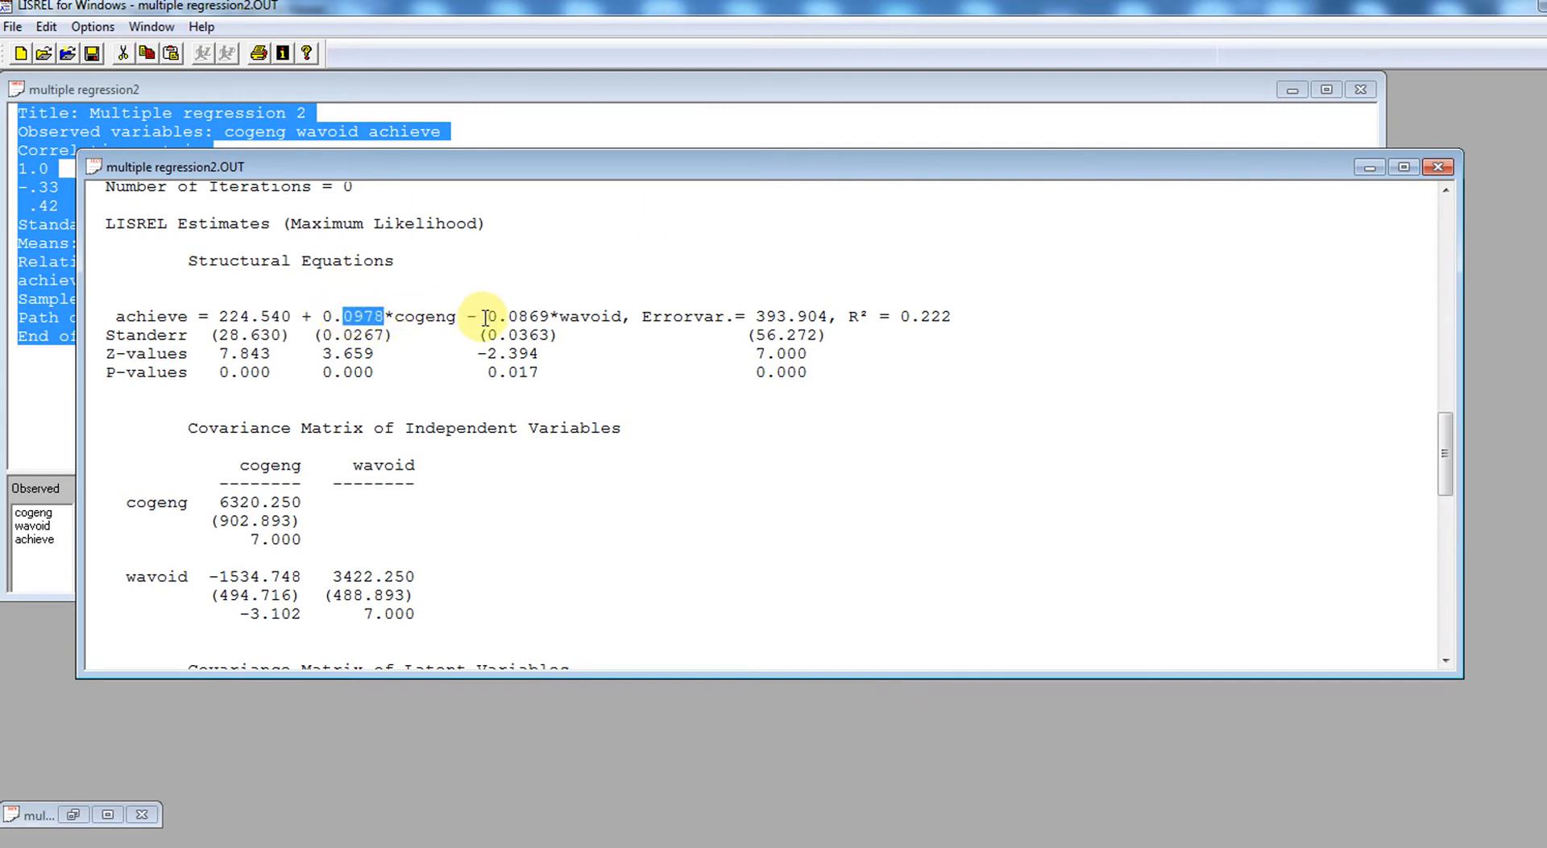
{"action": "left_click_drag", "start_coordinate": [489, 316], "coordinate": [550, 316]}
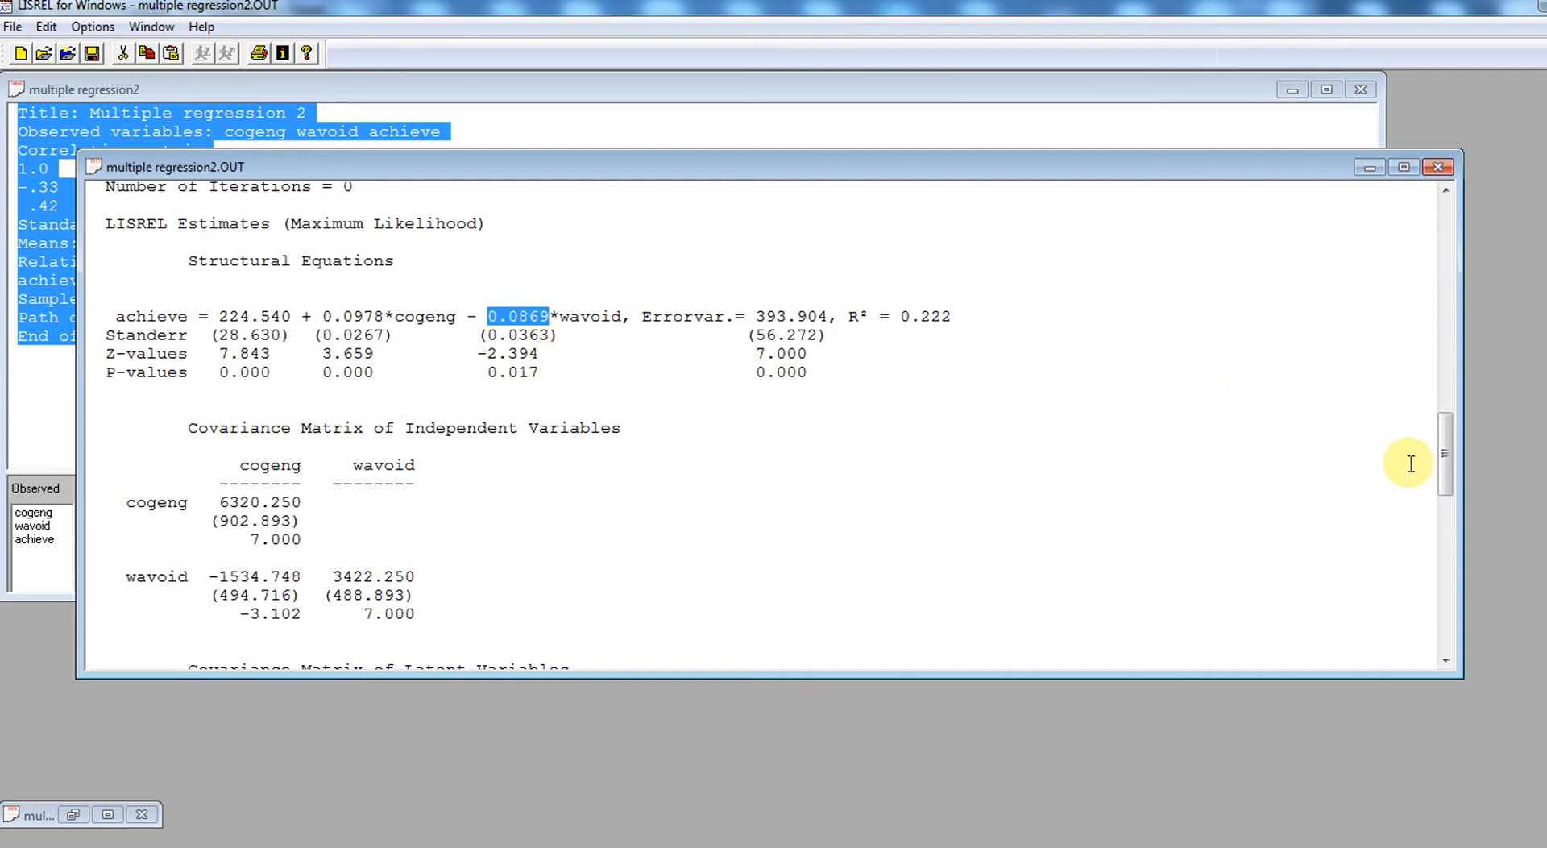
{"action": "left_click", "coordinate": [1281, 494]}
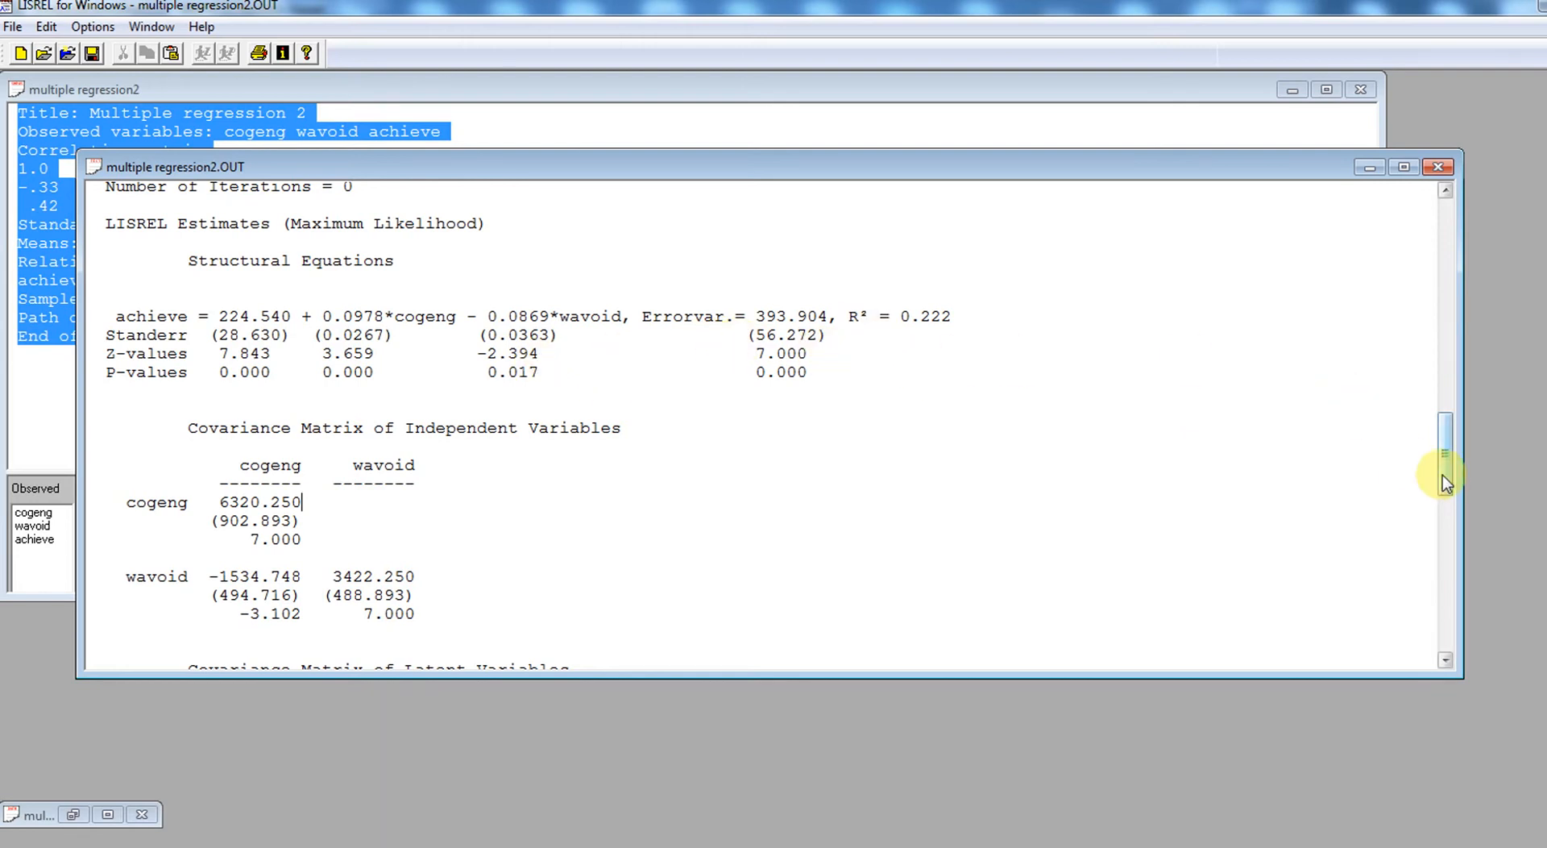
- Review the log-likelihood values, the goodness-of-fit statistics and the model fit statement at the end of the output
{"action": "left_click_drag", "start_coordinate": [1445, 474], "coordinate": [1486, 641]}
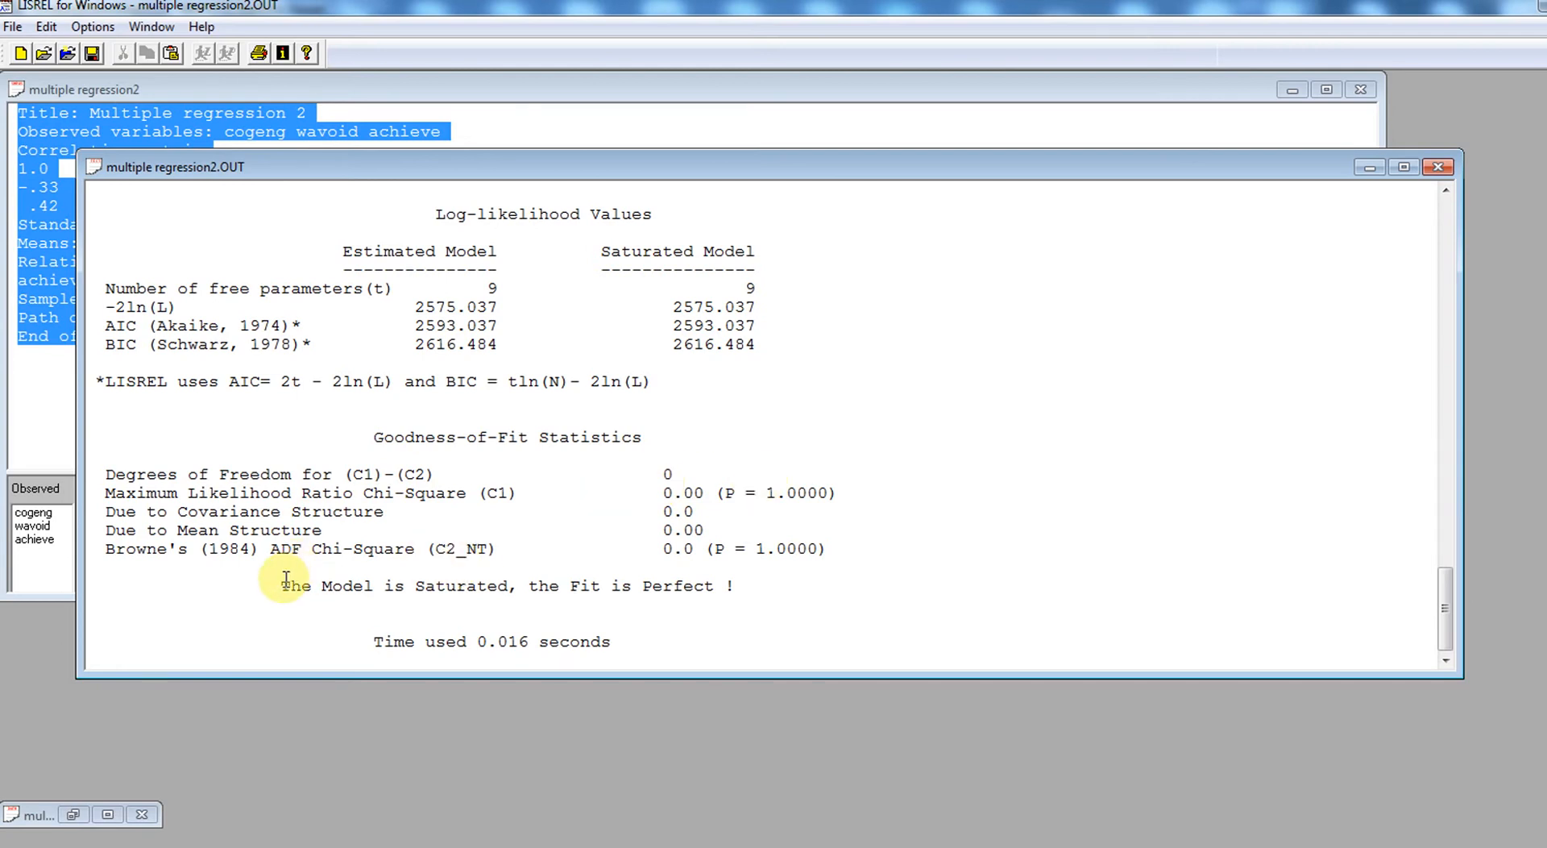
{"action": "left_click_drag", "start_coordinate": [283, 581], "coordinate": [708, 589]}
{"action": "left_click", "coordinate": [904, 522]}
- Close the multiple regression2 output, syntax and path diagram windows so that no documents remain open
{"action": "left_click", "coordinate": [1439, 166]}
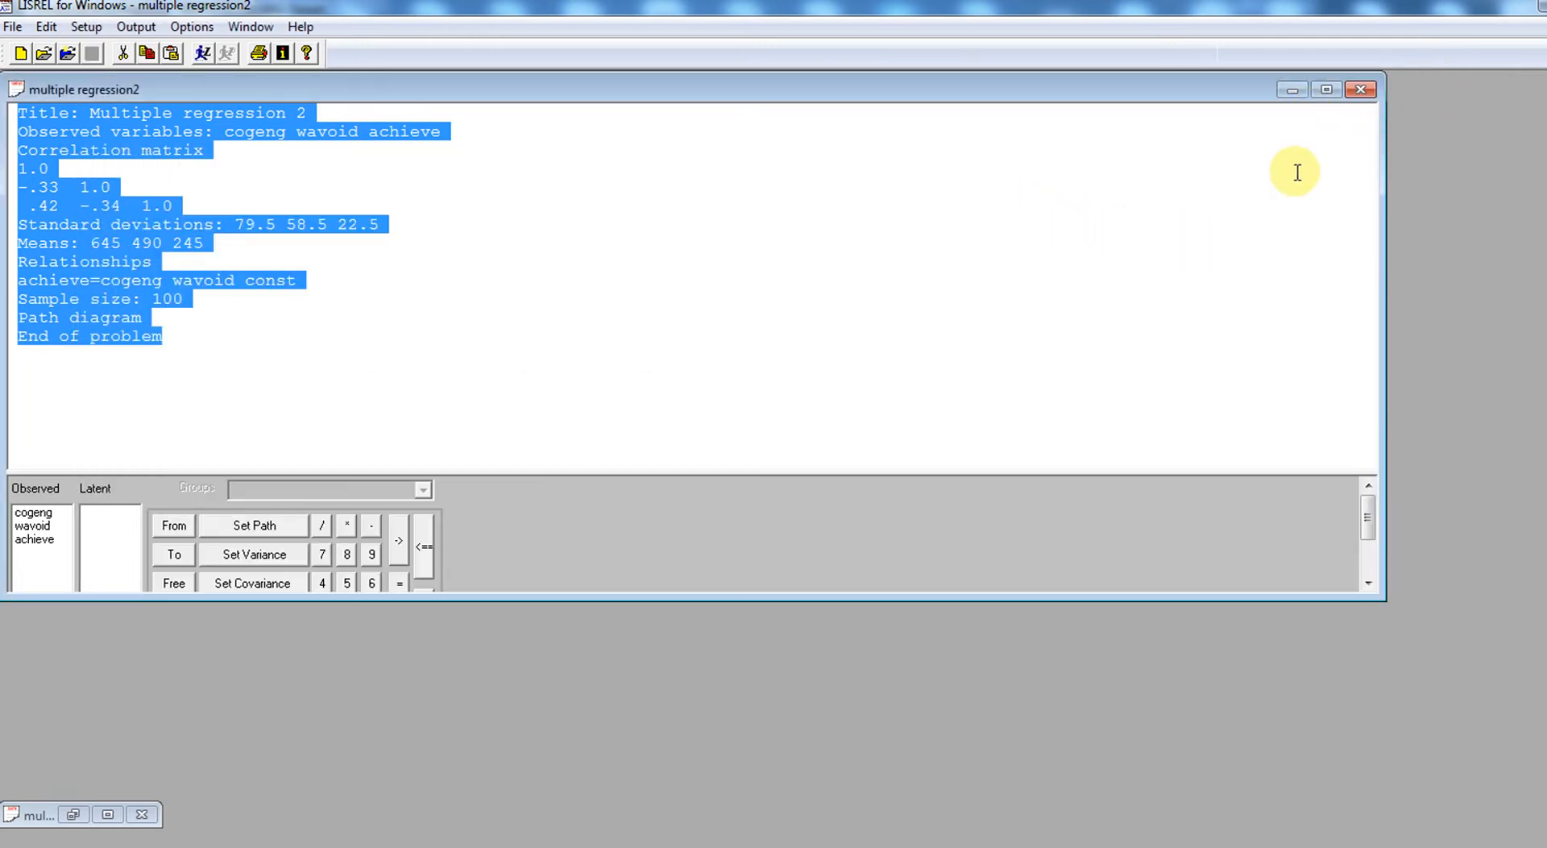
{"action": "left_click", "coordinate": [1362, 89]}
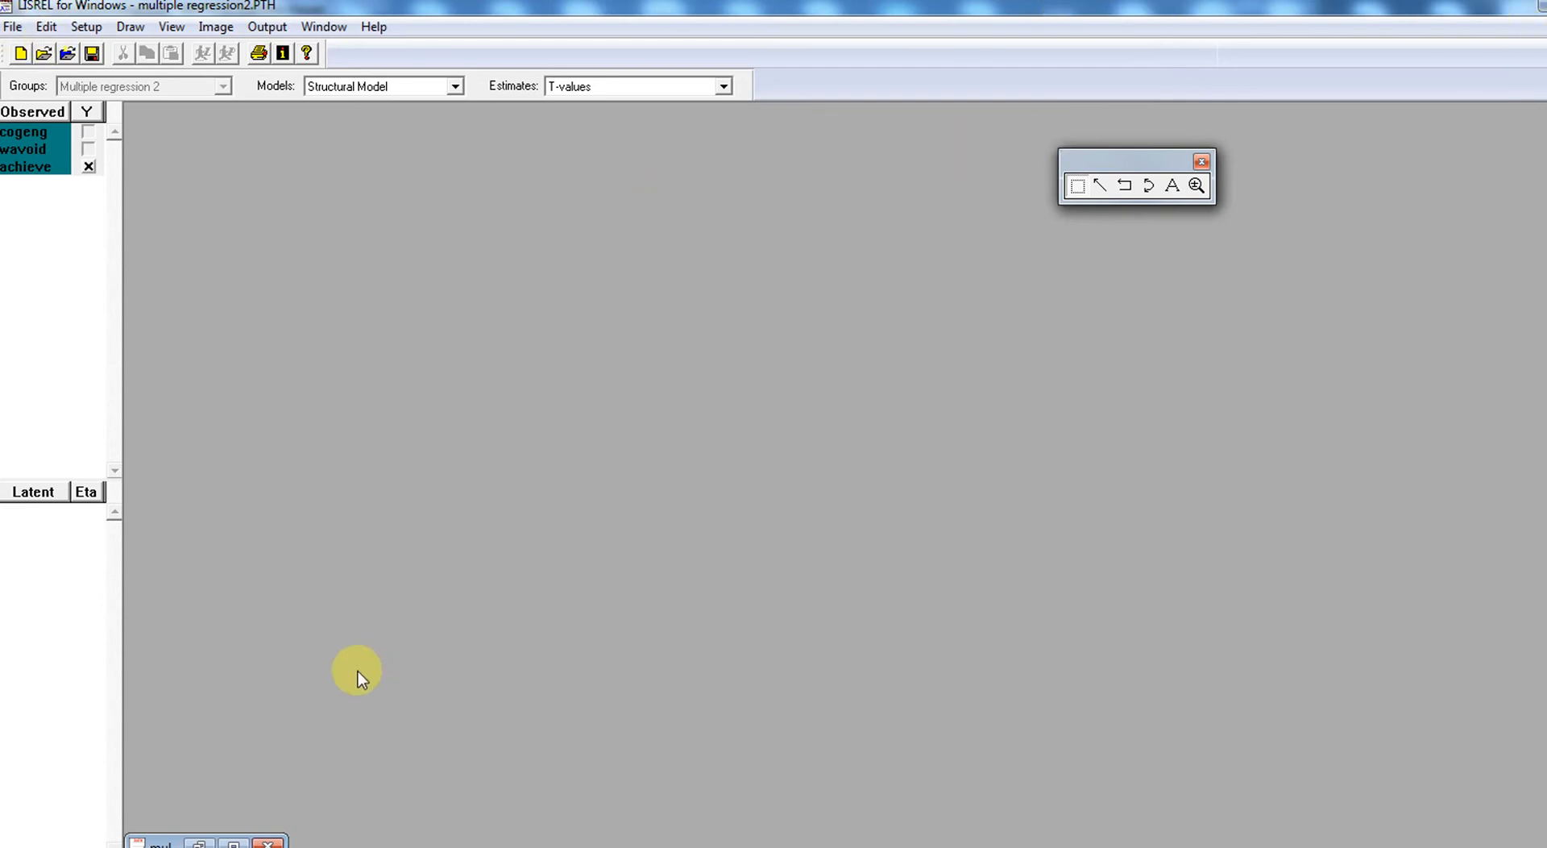
{"action": "left_click", "coordinate": [233, 842]}
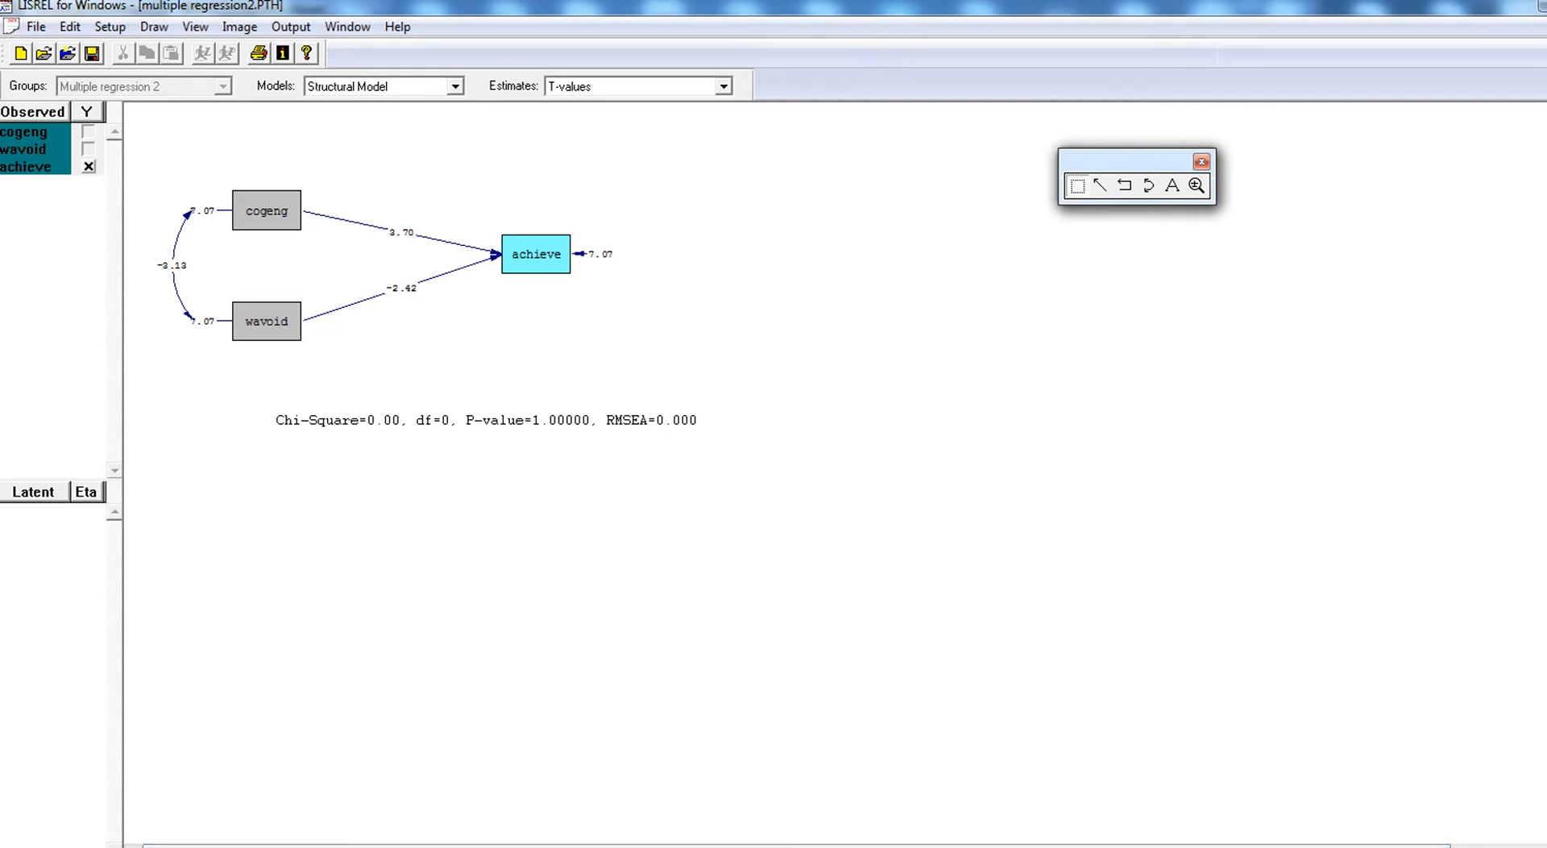
{"action": "left_click", "coordinate": [1544, 27]}
{"action": "left_click", "coordinate": [858, 489]}
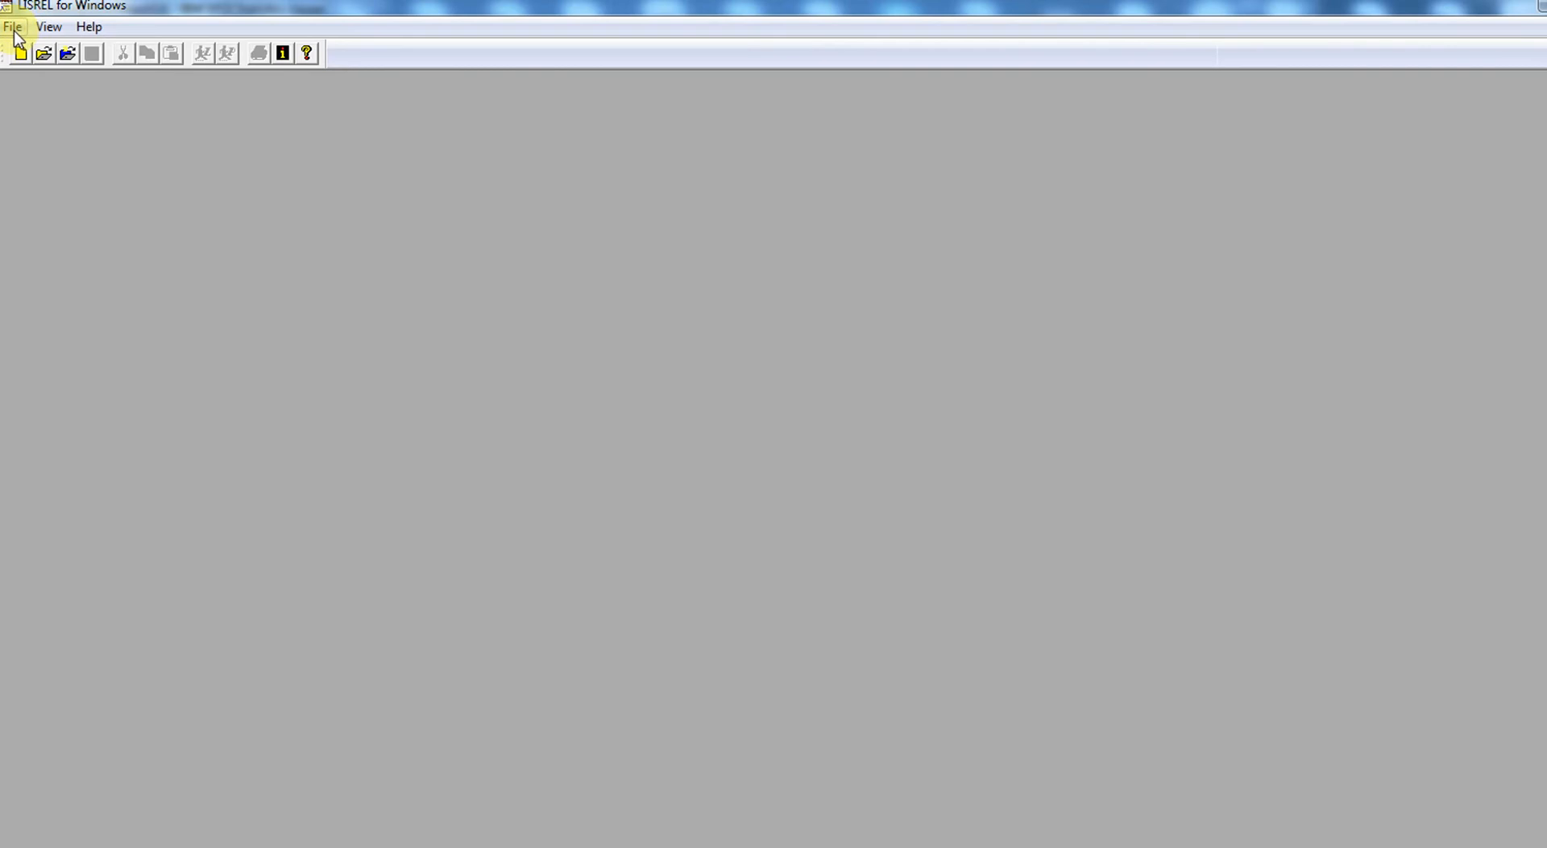
- Create a new SIMPLIS project named "path model" in the SEM LISREL folder
{"action": "left_click", "coordinate": [13, 30]}
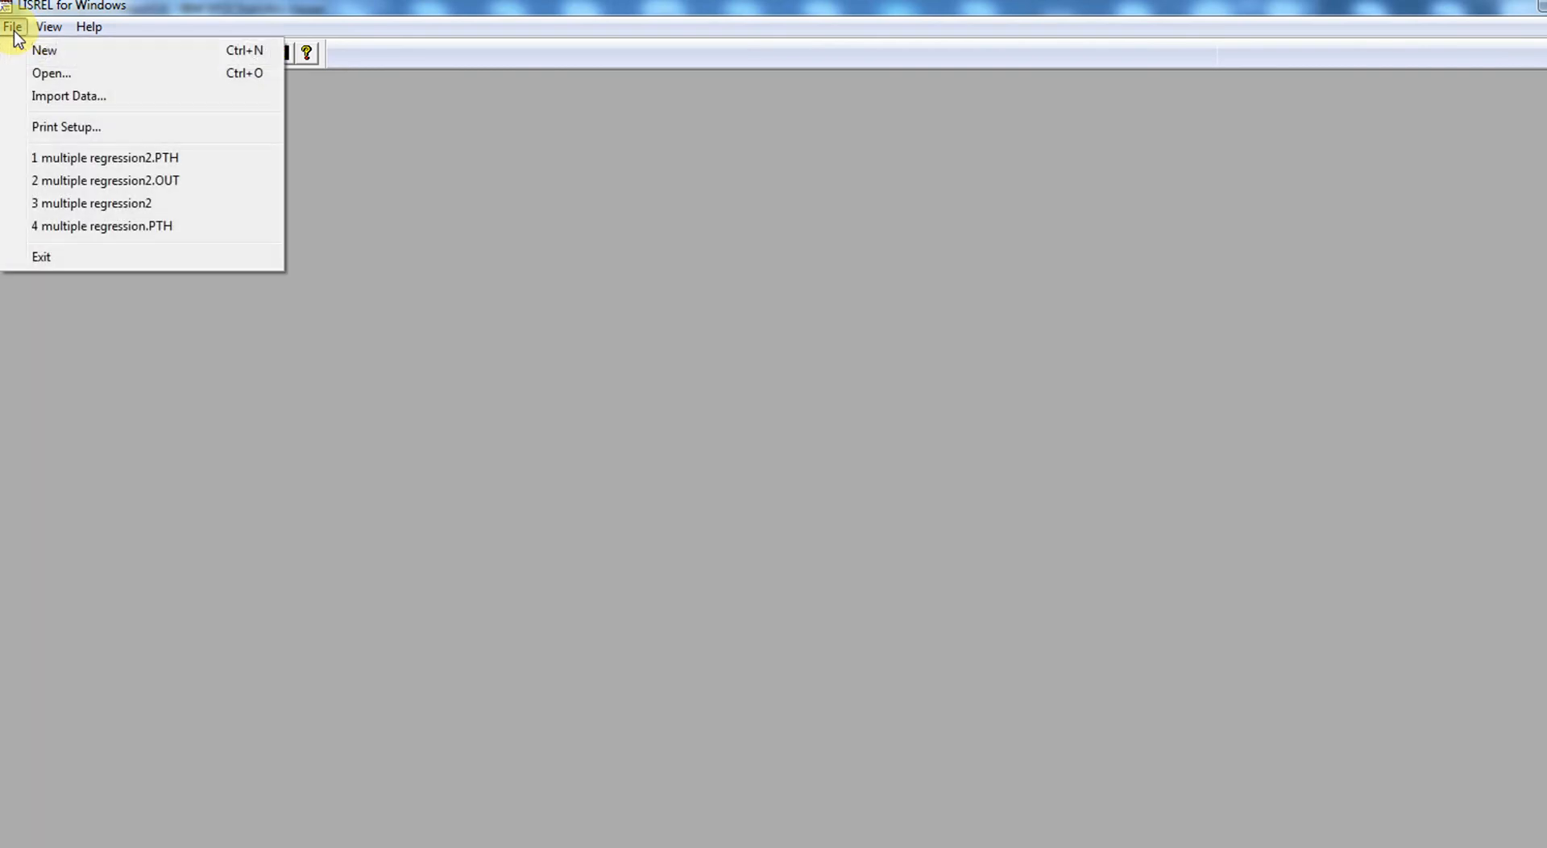
{"action": "left_click", "coordinate": [52, 52]}
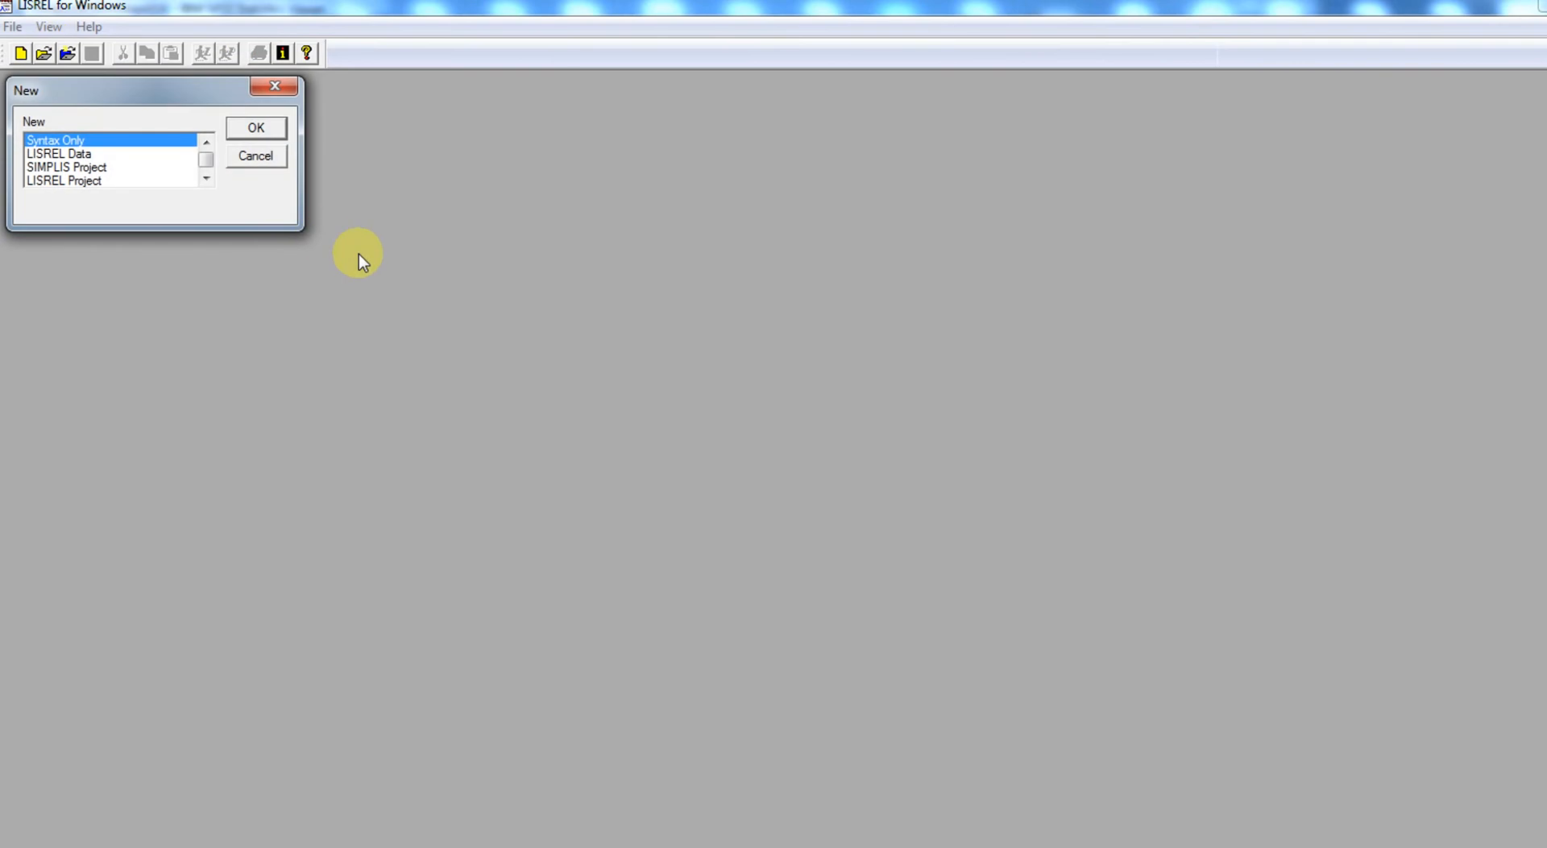
{"action": "left_click", "coordinate": [71, 166]}
{"action": "left_click", "coordinate": [251, 128]}
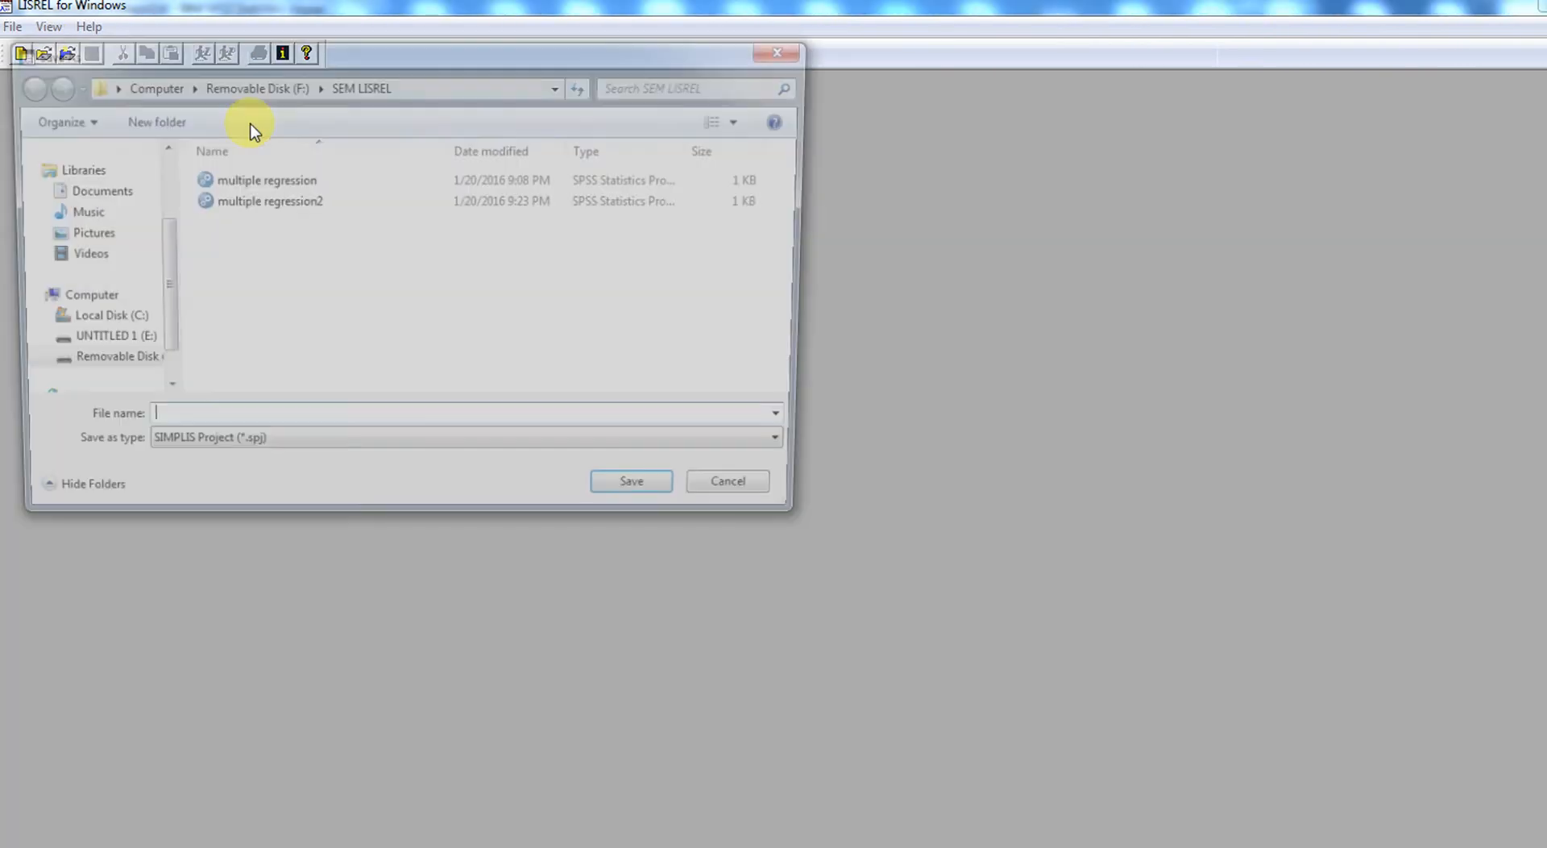
{"action": "type", "text": "path model"}
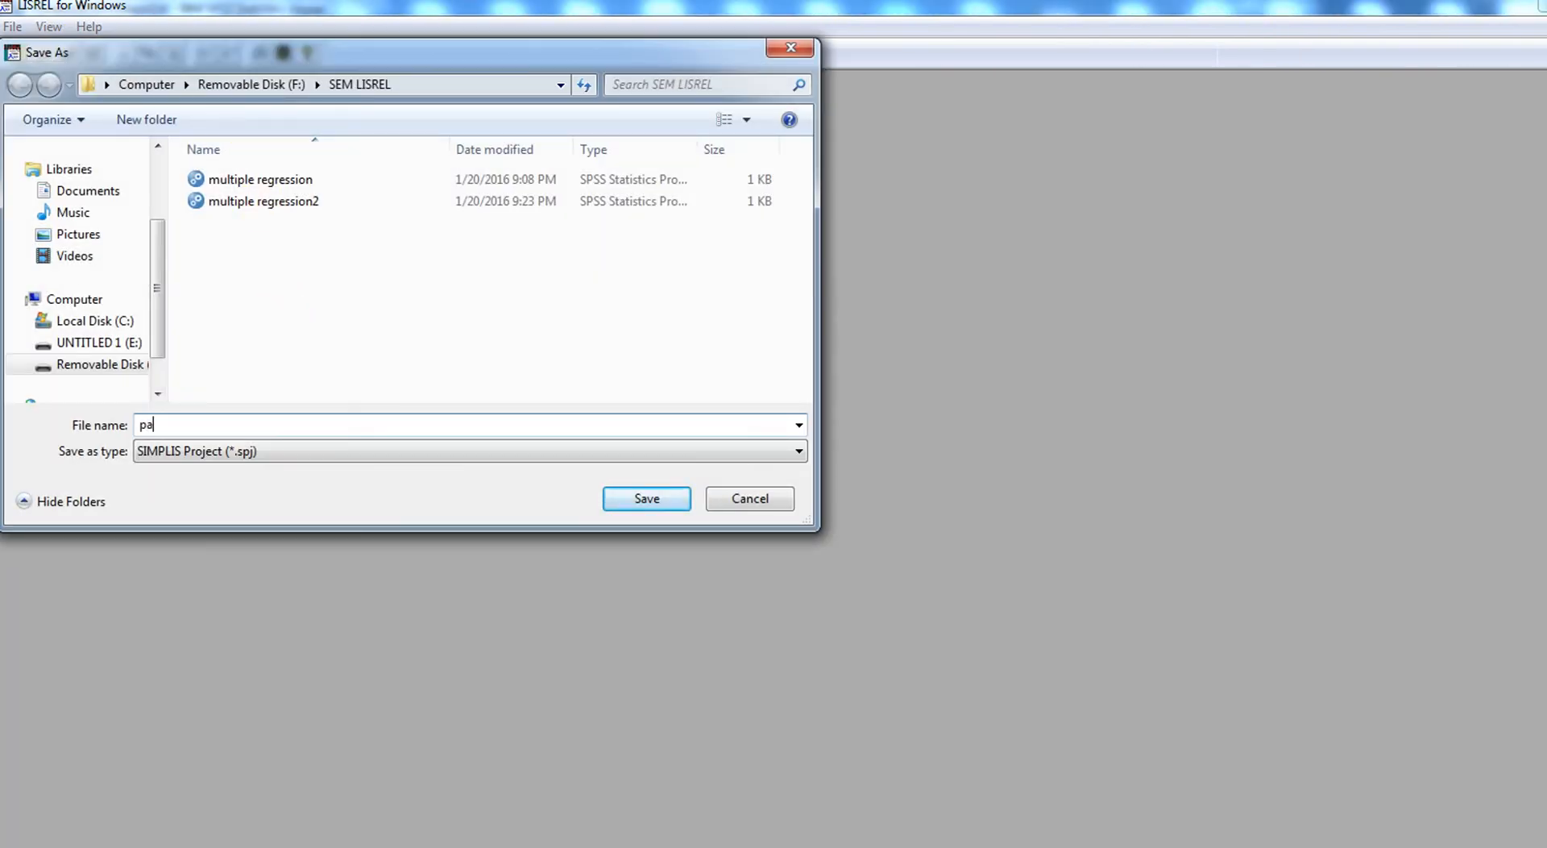
{"action": "key", "text": "Return"}
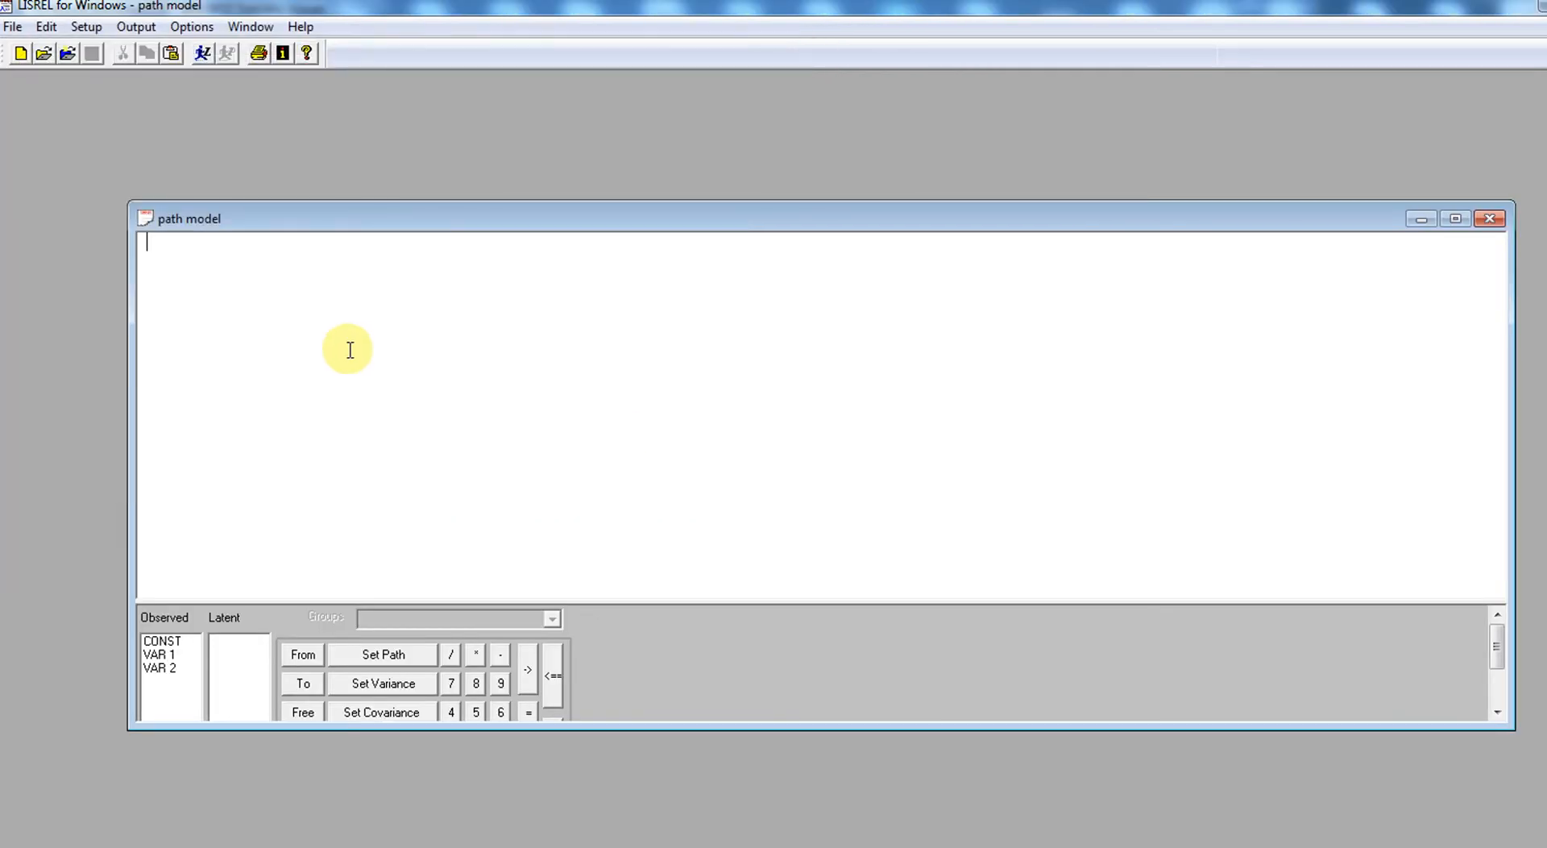
- Fill the project with the prepared Achievement model syntax containing the six-variable covariance matrix, means, three relationships, sample size 100 and path diagram
{"action": "type", "text": "Path model"}
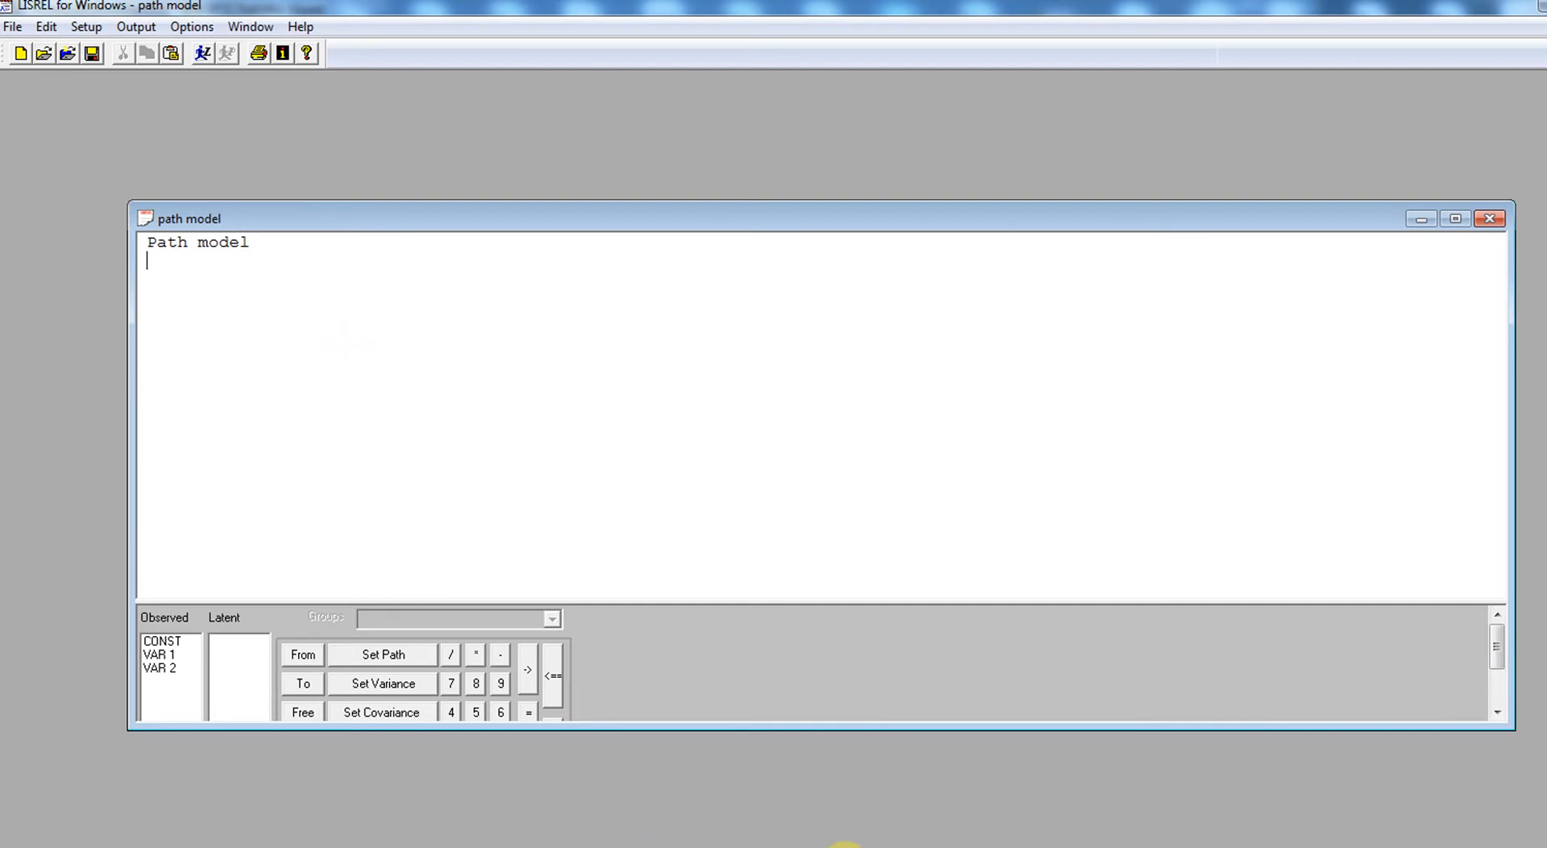
{"action": "left_click", "coordinate": [846, 847]}
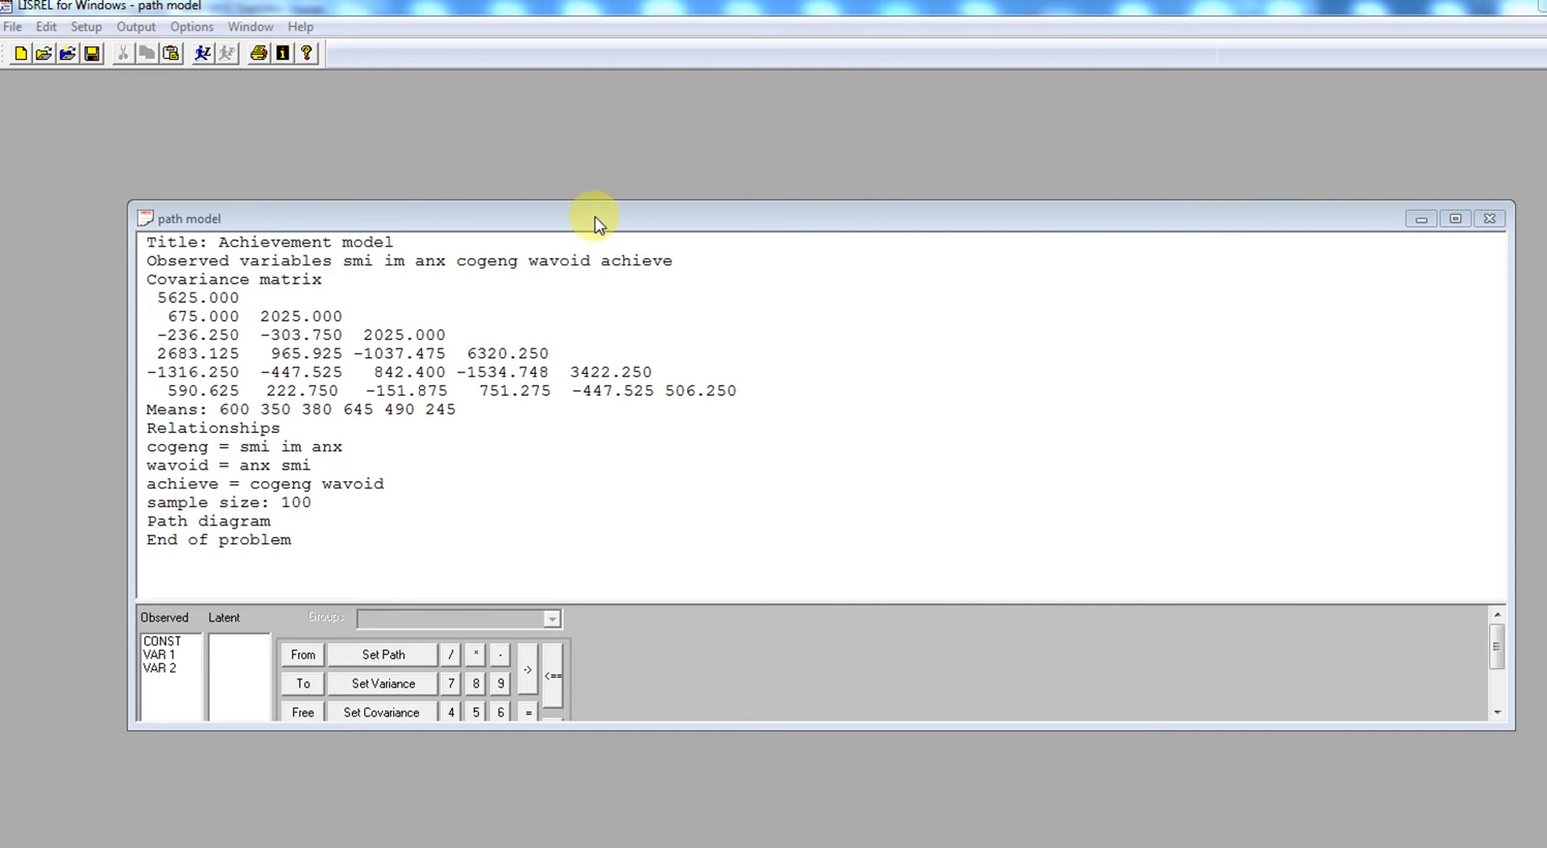
{"action": "left_click_drag", "start_coordinate": [596, 220], "coordinate": [587, 127]}
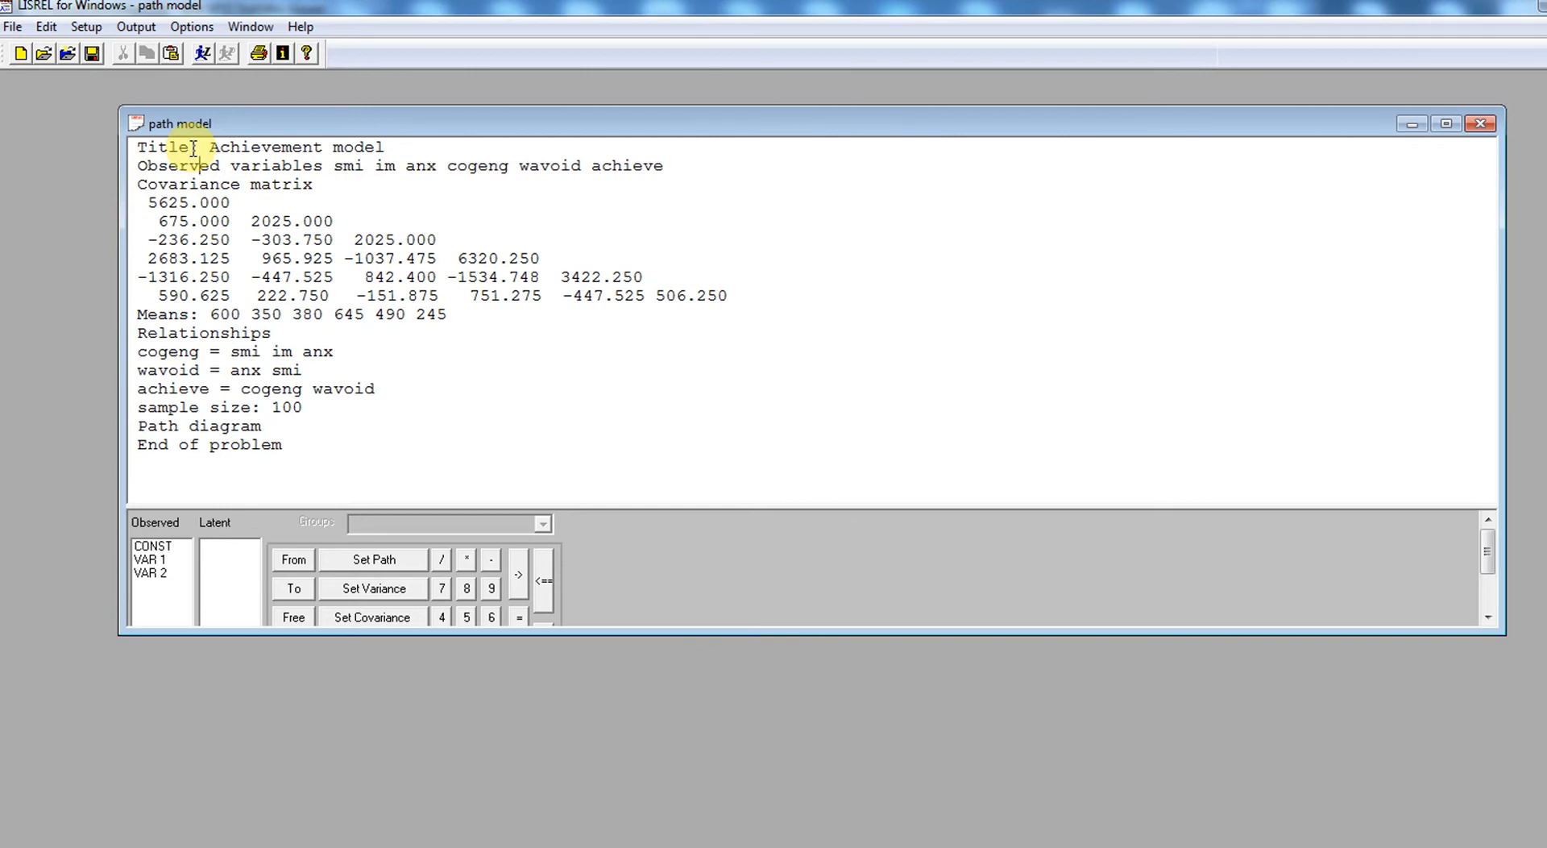
- Add the missing colon after "Observed variables" in the second syntax line
{"action": "key", "text": "Right"}
{"action": "key", "text": "Right"}
{"action": "key", "text": "Right"}
{"action": "key", "text": "Right"}
{"action": "key", "text": "Right"}
{"action": "key", "text": "Right"}
{"action": "key", "text": "Right"}
{"action": "key", "text": "Right"}
{"action": "key", "text": "Right"}
{"action": "key", "text": "Right"}
{"action": "key", "text": "Right"}
{"action": "key", "text": "Right"}
{"action": "key", "text": "Left"}
{"action": "type", "text": ":"}
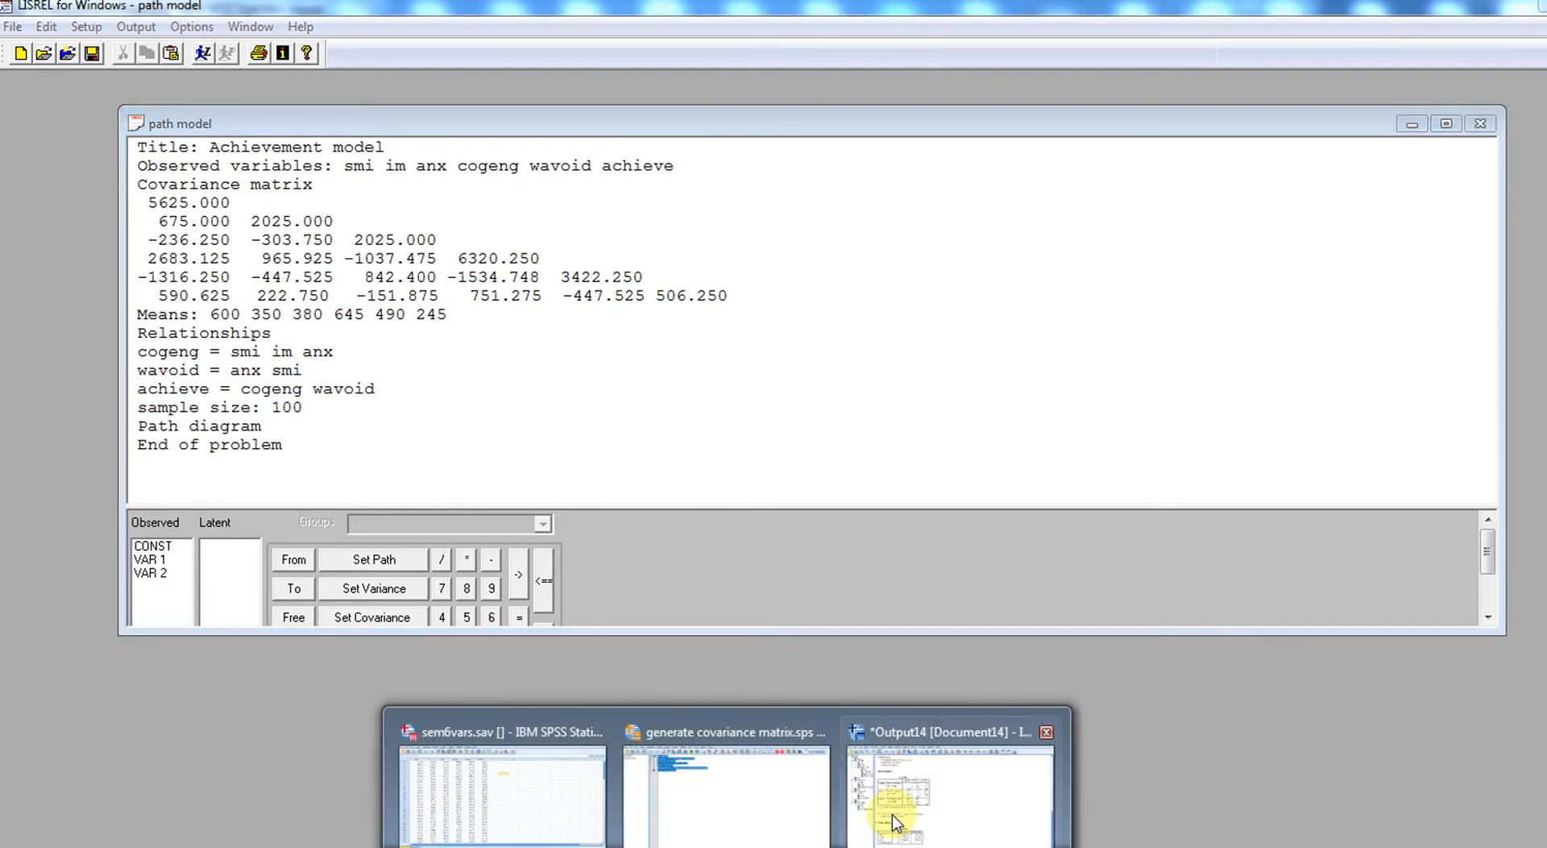
- Switch to the SPSS output, examine the inter-item covariance matrix and the six variable means, and return to LISREL
{"action": "left_click", "coordinate": [891, 815]}
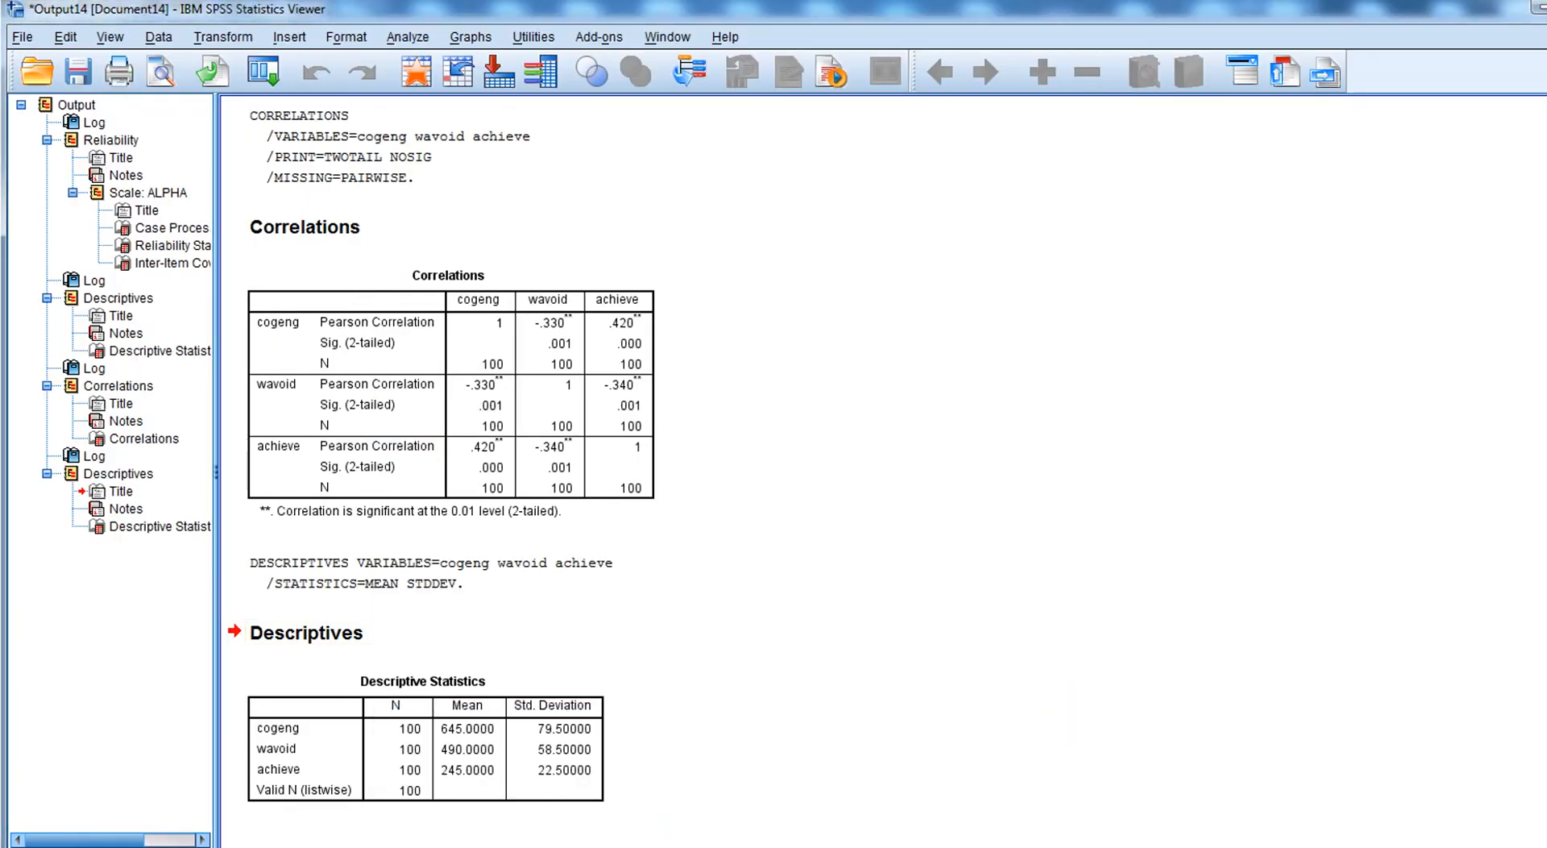
{"action": "scroll", "coordinate": [863, 339], "scroll_direction": "up", "scroll_amount": 10}
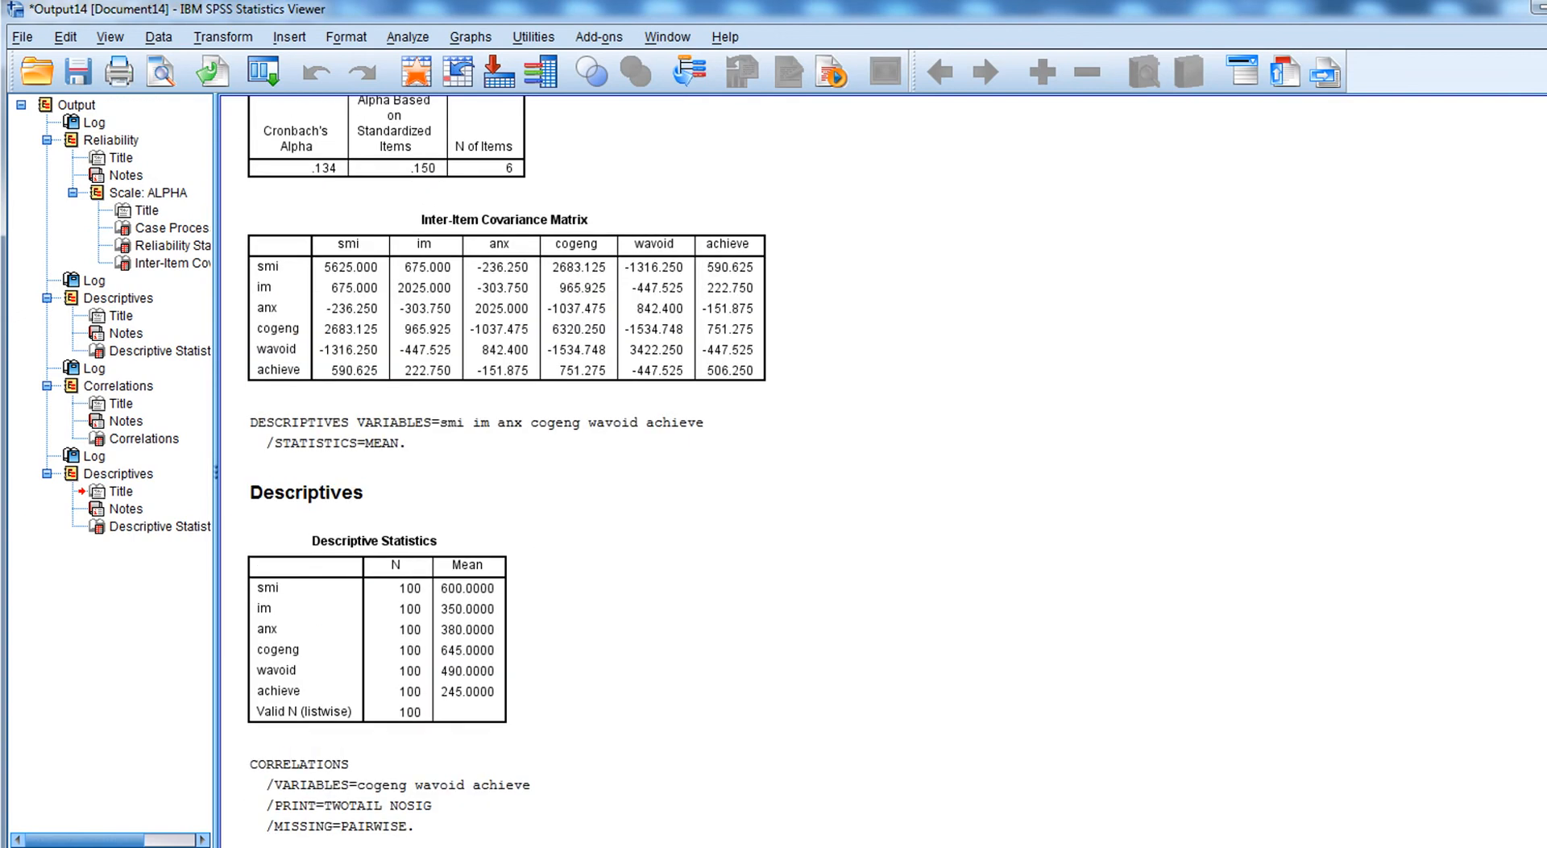
{"action": "left_click", "coordinate": [411, 283]}
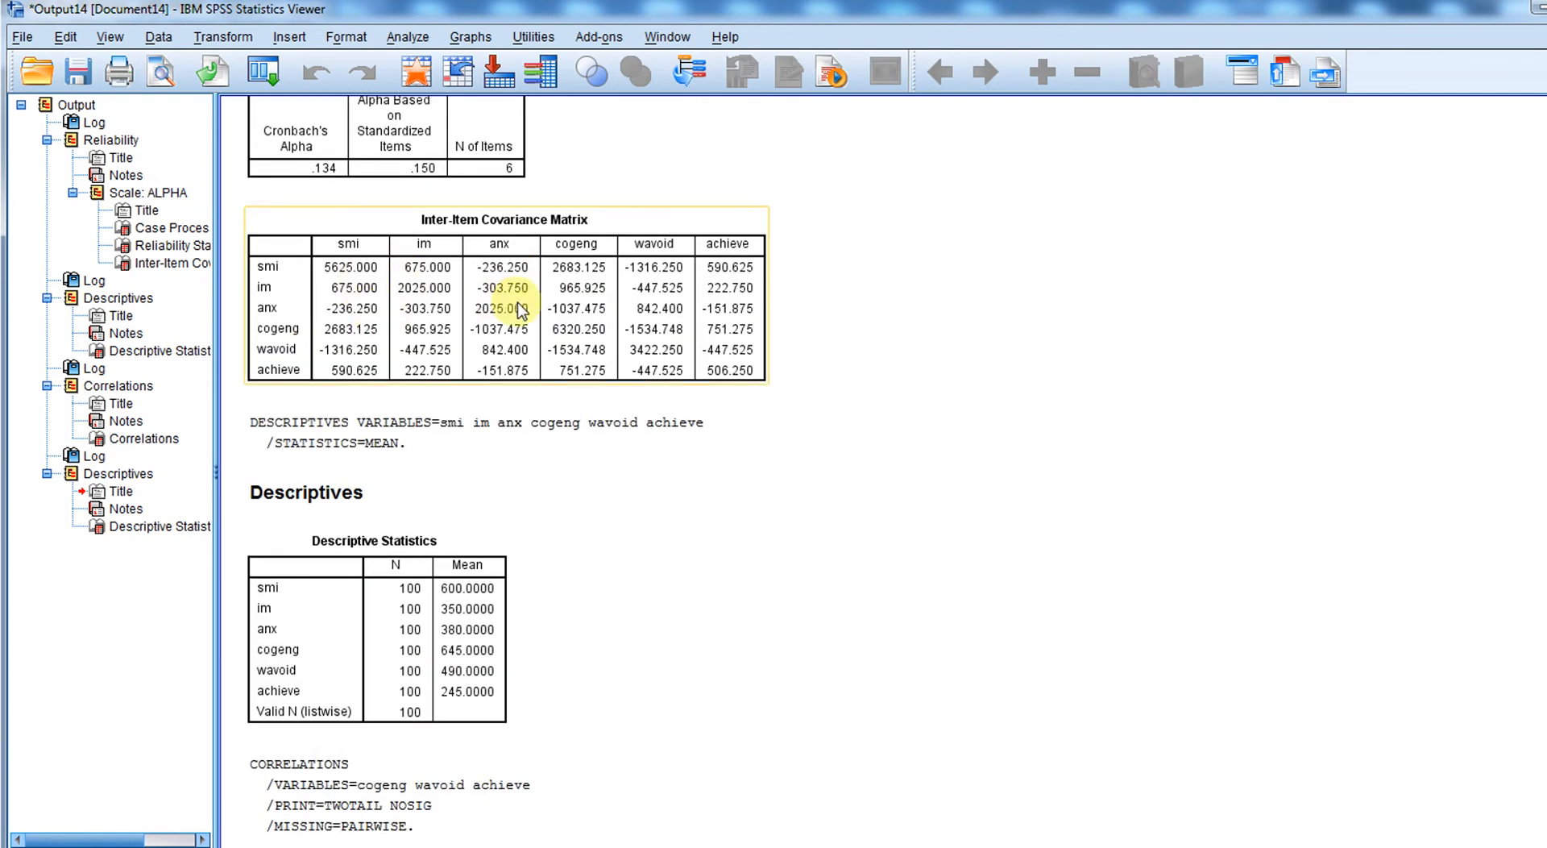
{"action": "left_click", "coordinate": [525, 528]}
{"action": "left_click", "coordinate": [798, 764]}
{"action": "left_click", "coordinate": [580, 366]}
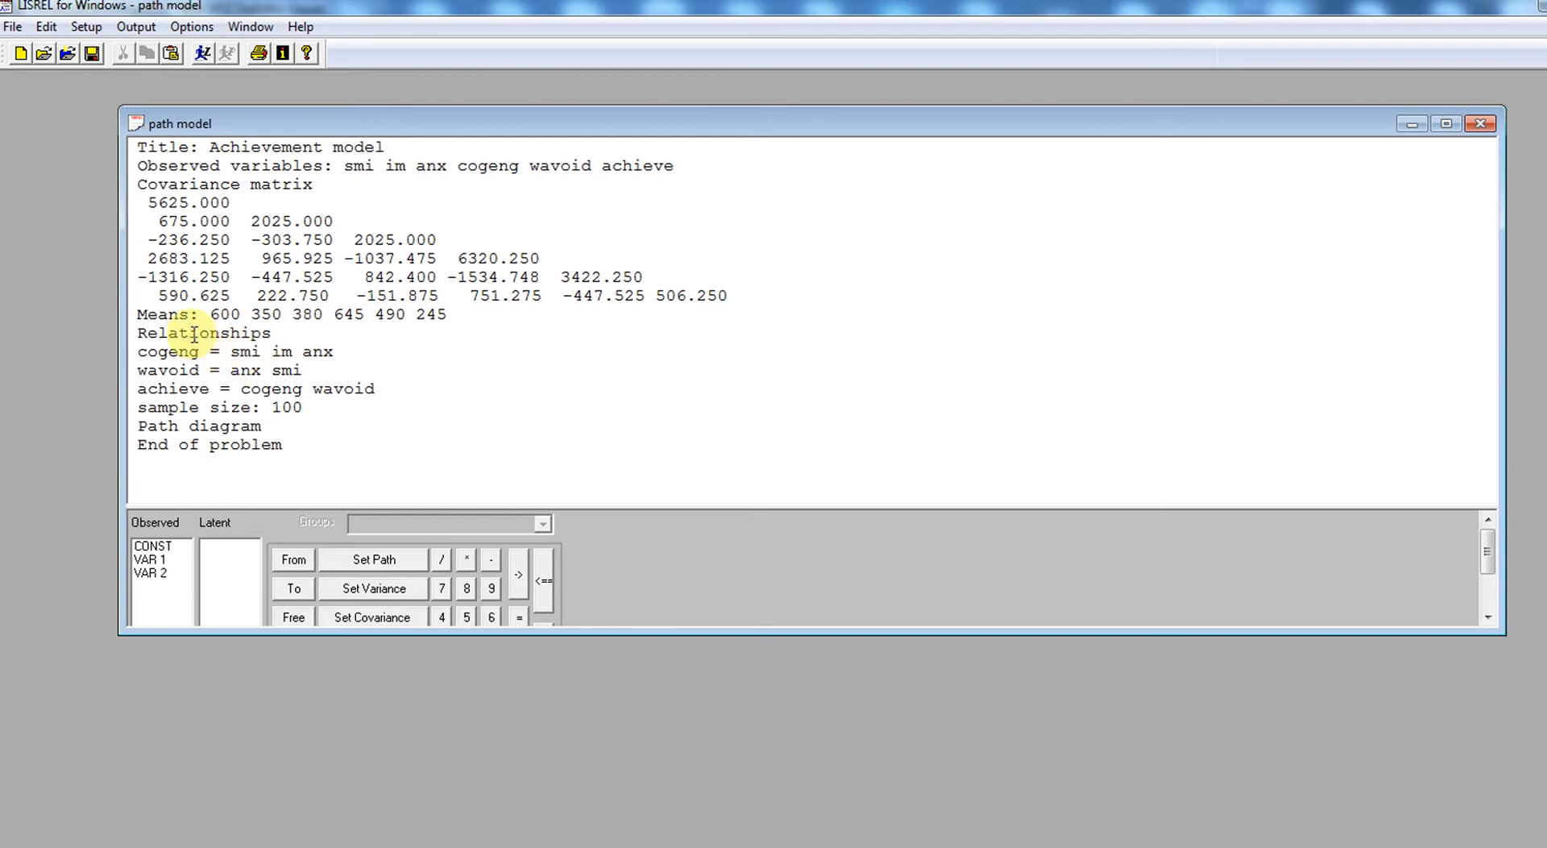
- Insert the line "Print residuals" between "Path diagram" and "End of problem"
{"action": "key", "text": "Left"}
{"action": "key", "text": "Left"}
{"action": "key", "text": "Right"}
{"action": "key", "text": "Right"}
{"action": "key", "text": "Right"}
{"action": "key", "text": "Down"}
{"action": "key", "text": "Left"}
{"action": "key", "text": "Left"}
{"action": "key", "text": "Left"}
{"action": "key", "text": "Left"}
{"action": "key", "text": "Left"}
{"action": "key", "text": "Left"}
{"action": "key", "text": "Up"}
{"action": "key", "text": "Return"}
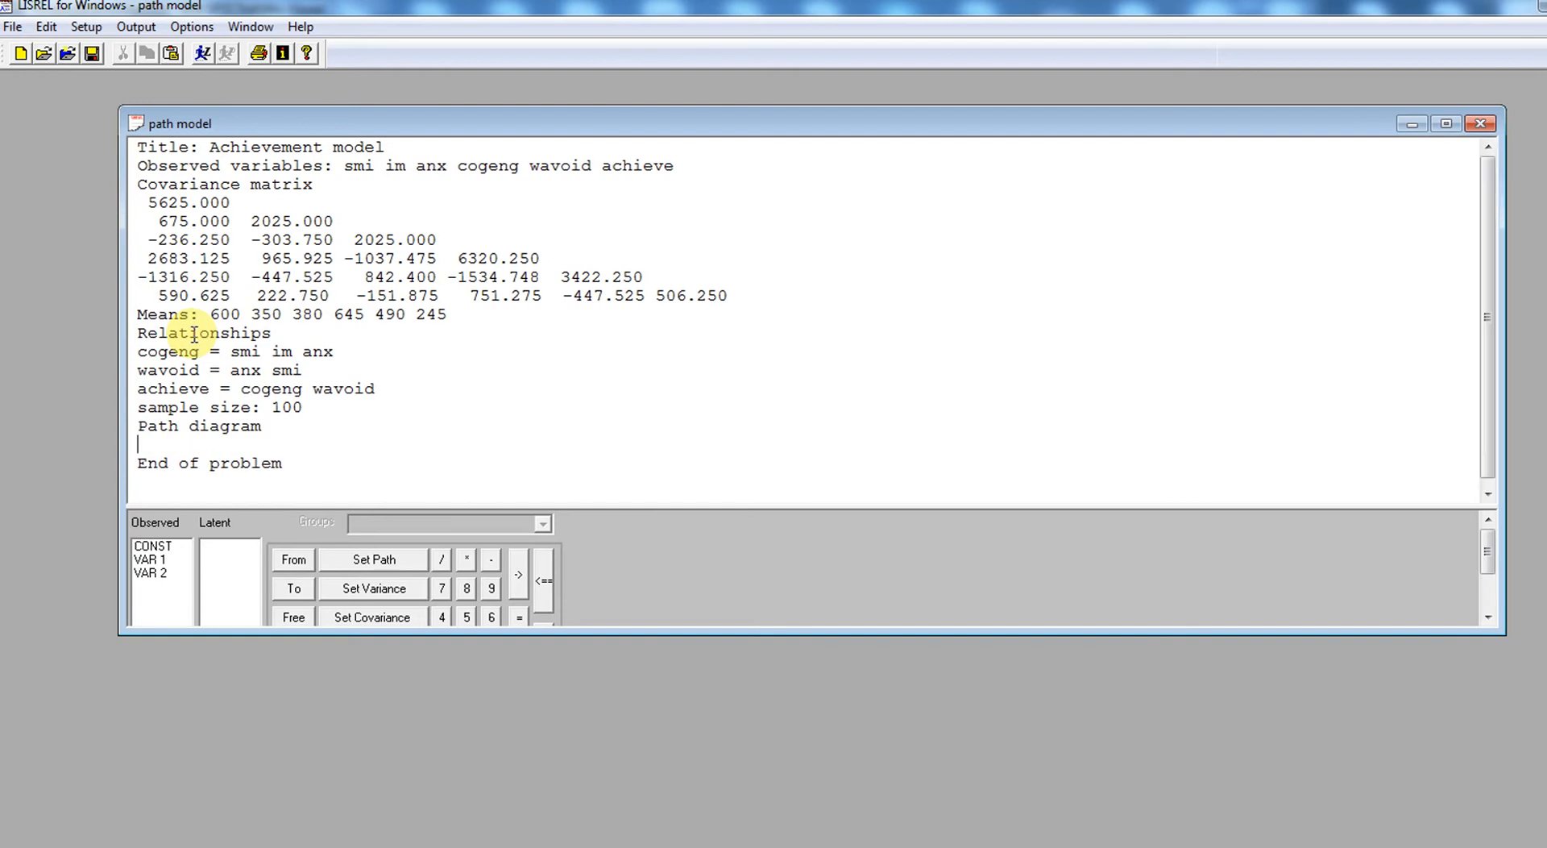
{"action": "type", "text": "Pr"}
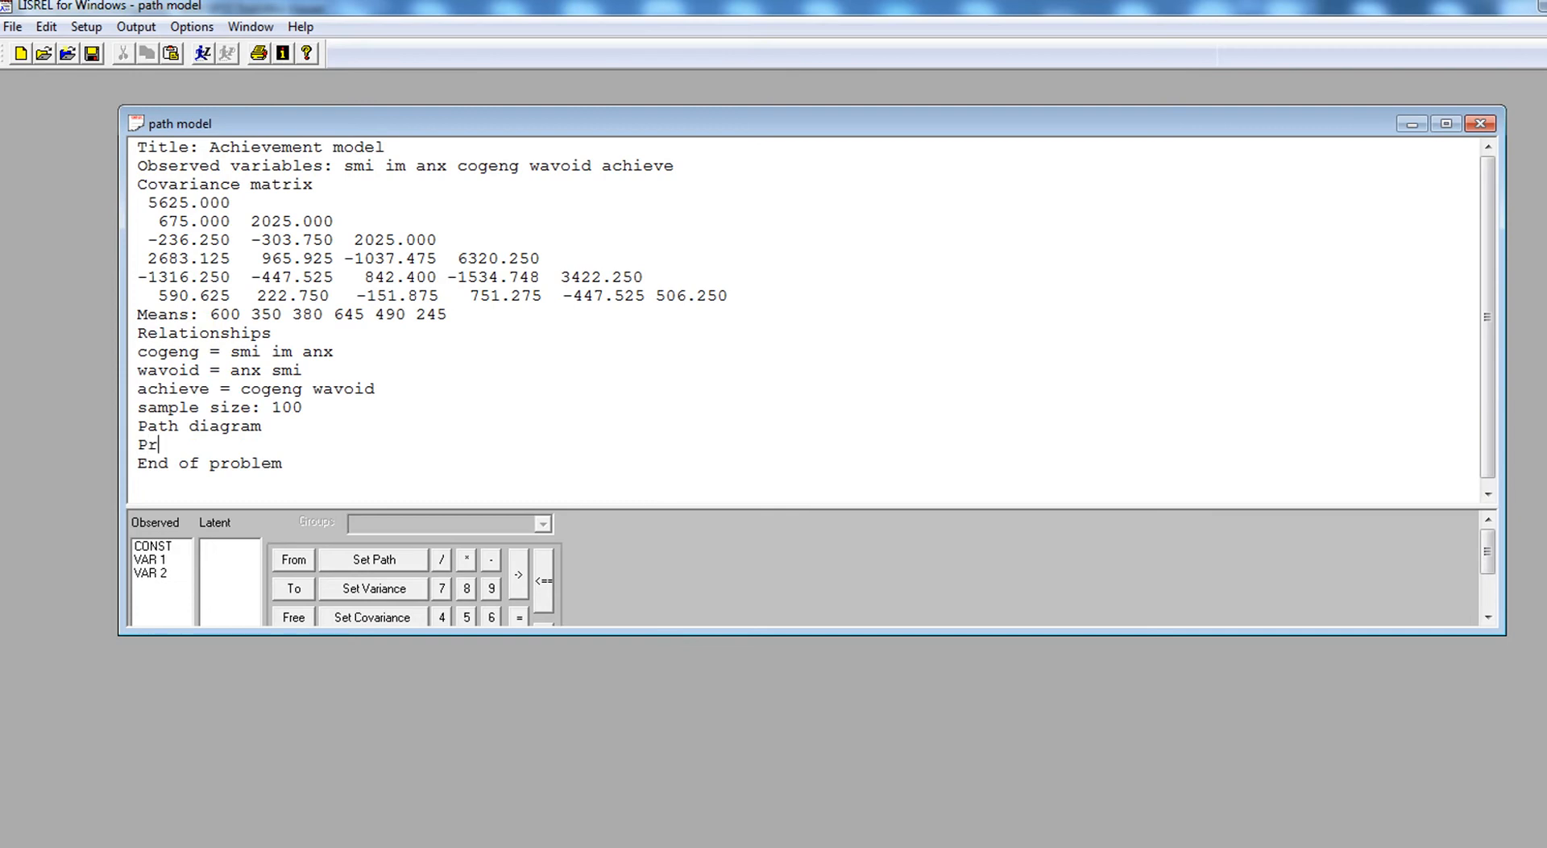
{"action": "type", "text": "int residuals"}
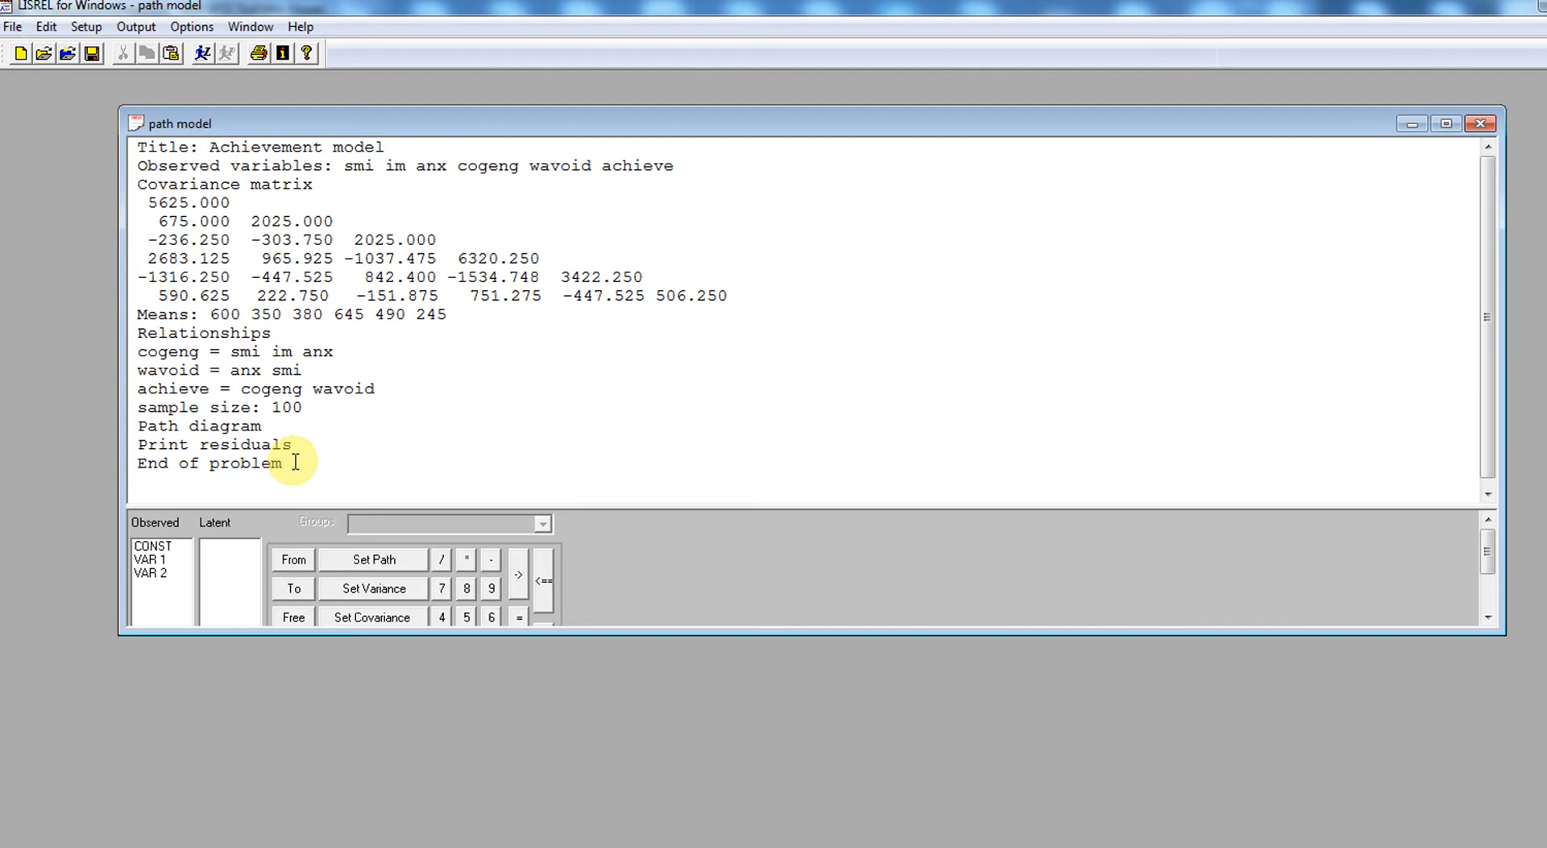
- Run the LISREL analysis on the entire path model syntax and inspect the fit statistics line beneath the path diagram
{"action": "left_click_drag", "start_coordinate": [295, 462], "coordinate": [97, 148]}
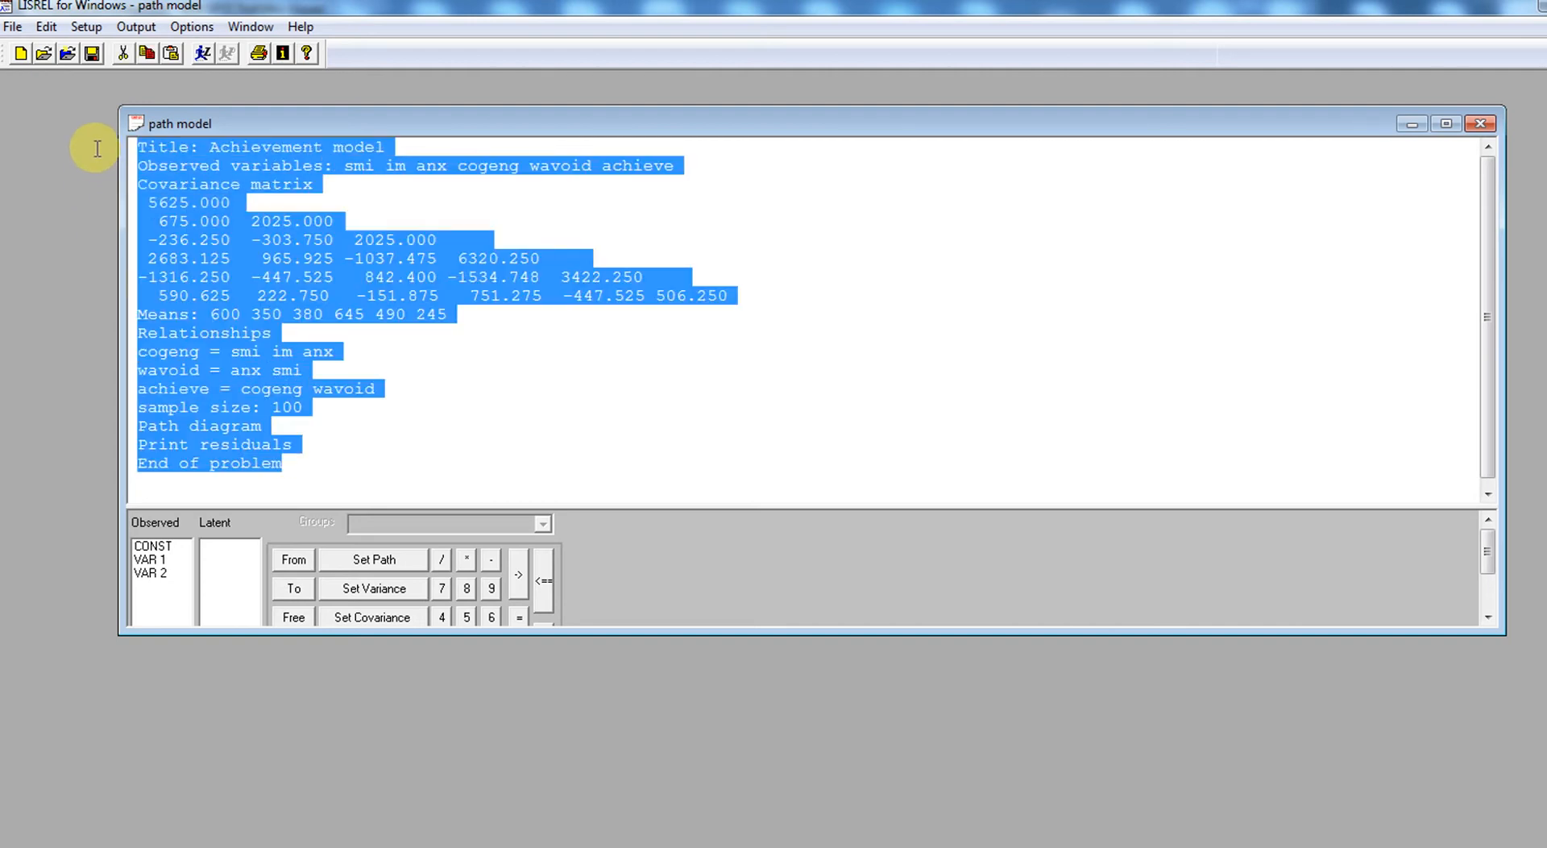
{"action": "left_click", "coordinate": [201, 52]}
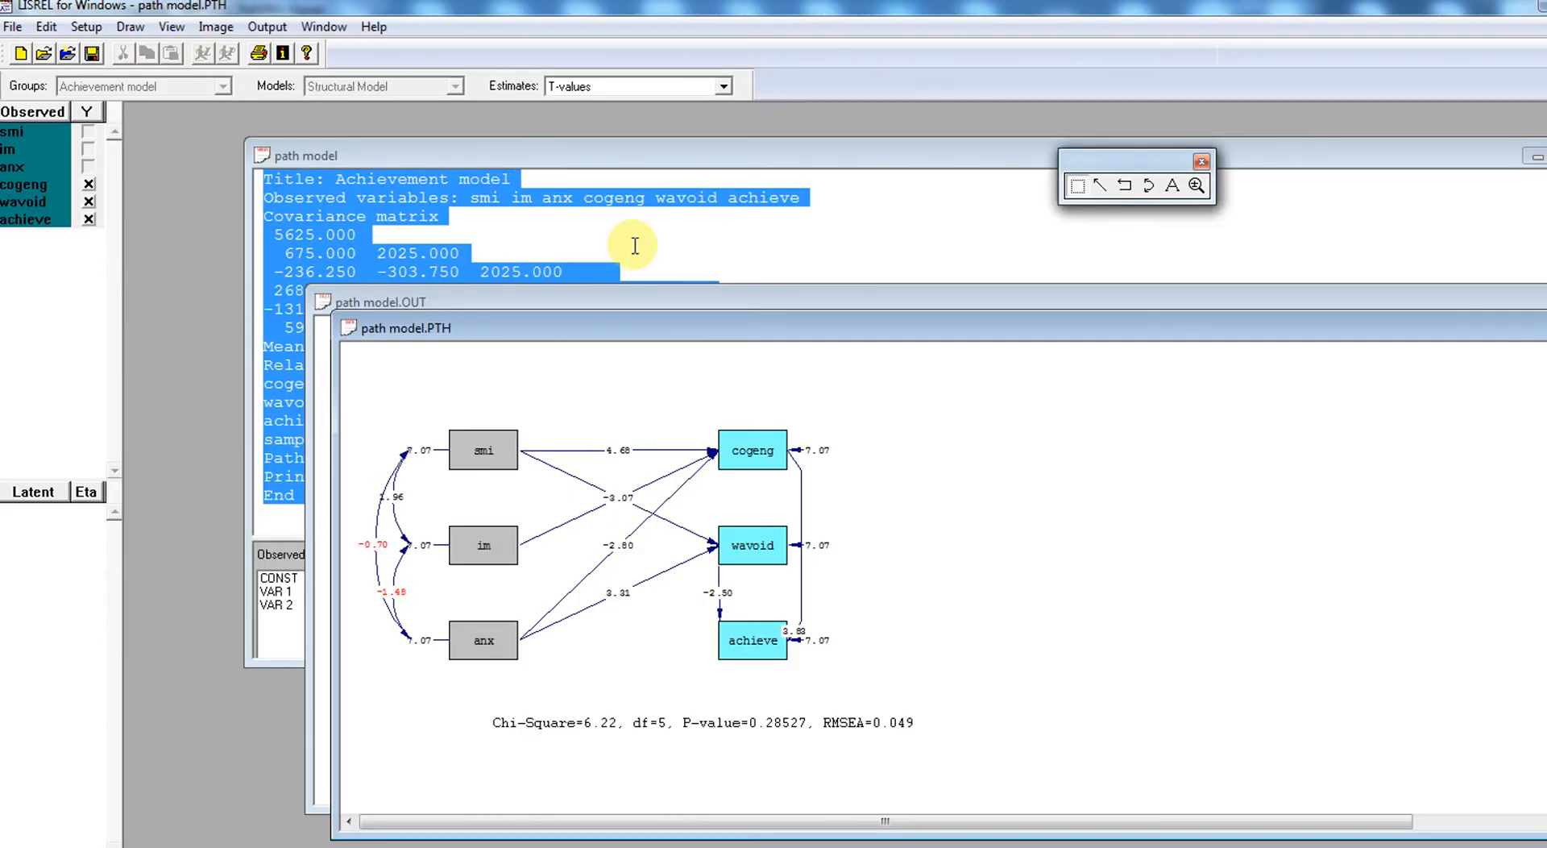
{"action": "left_click_drag", "start_coordinate": [715, 325], "coordinate": [561, 144]}
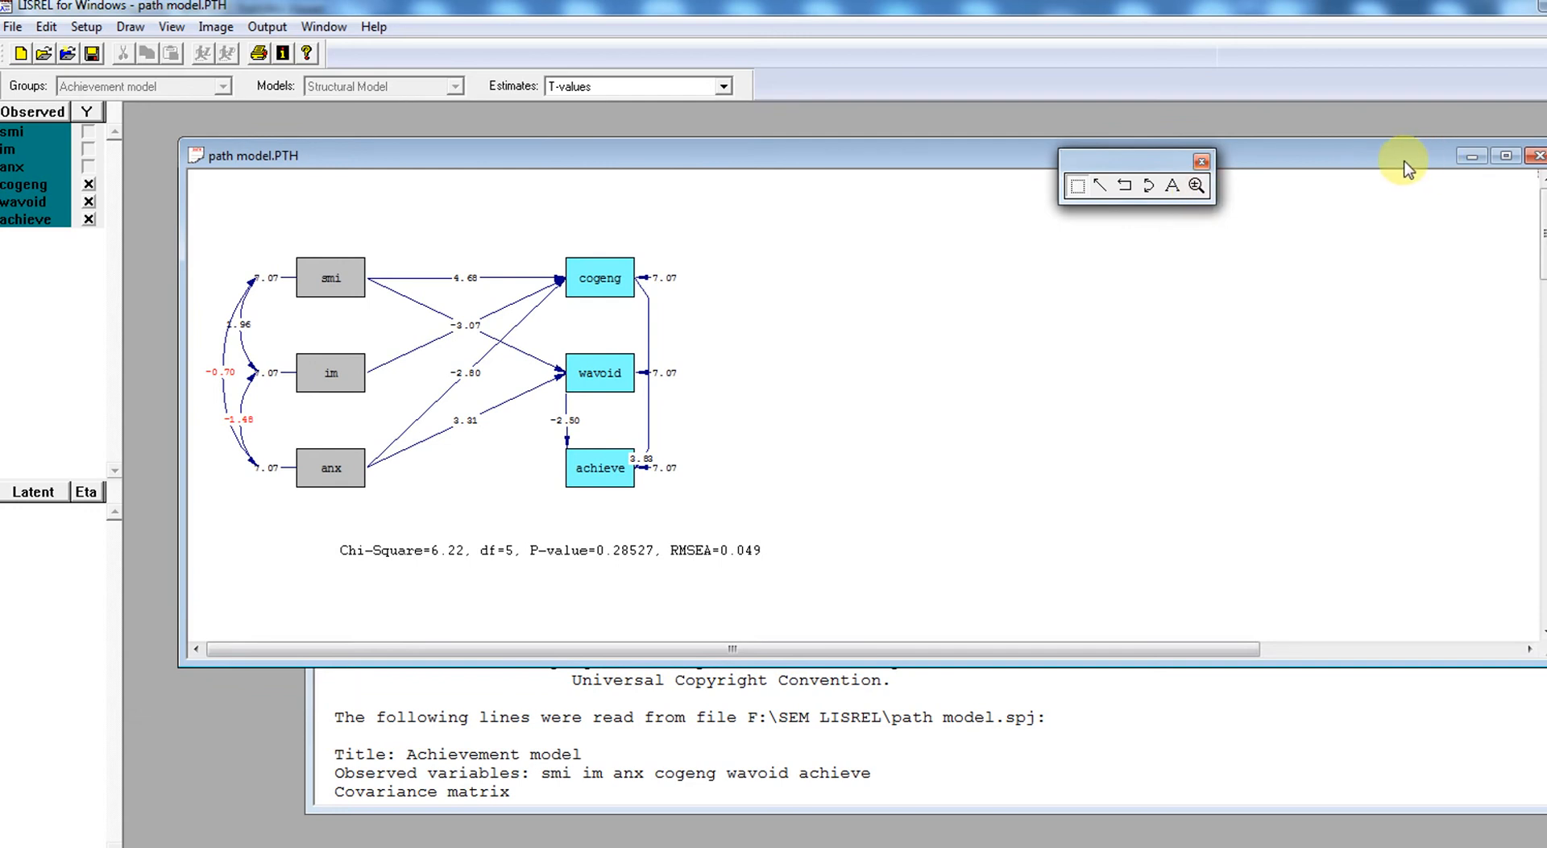
{"action": "left_click_drag", "start_coordinate": [1406, 163], "coordinate": [1382, 151]}
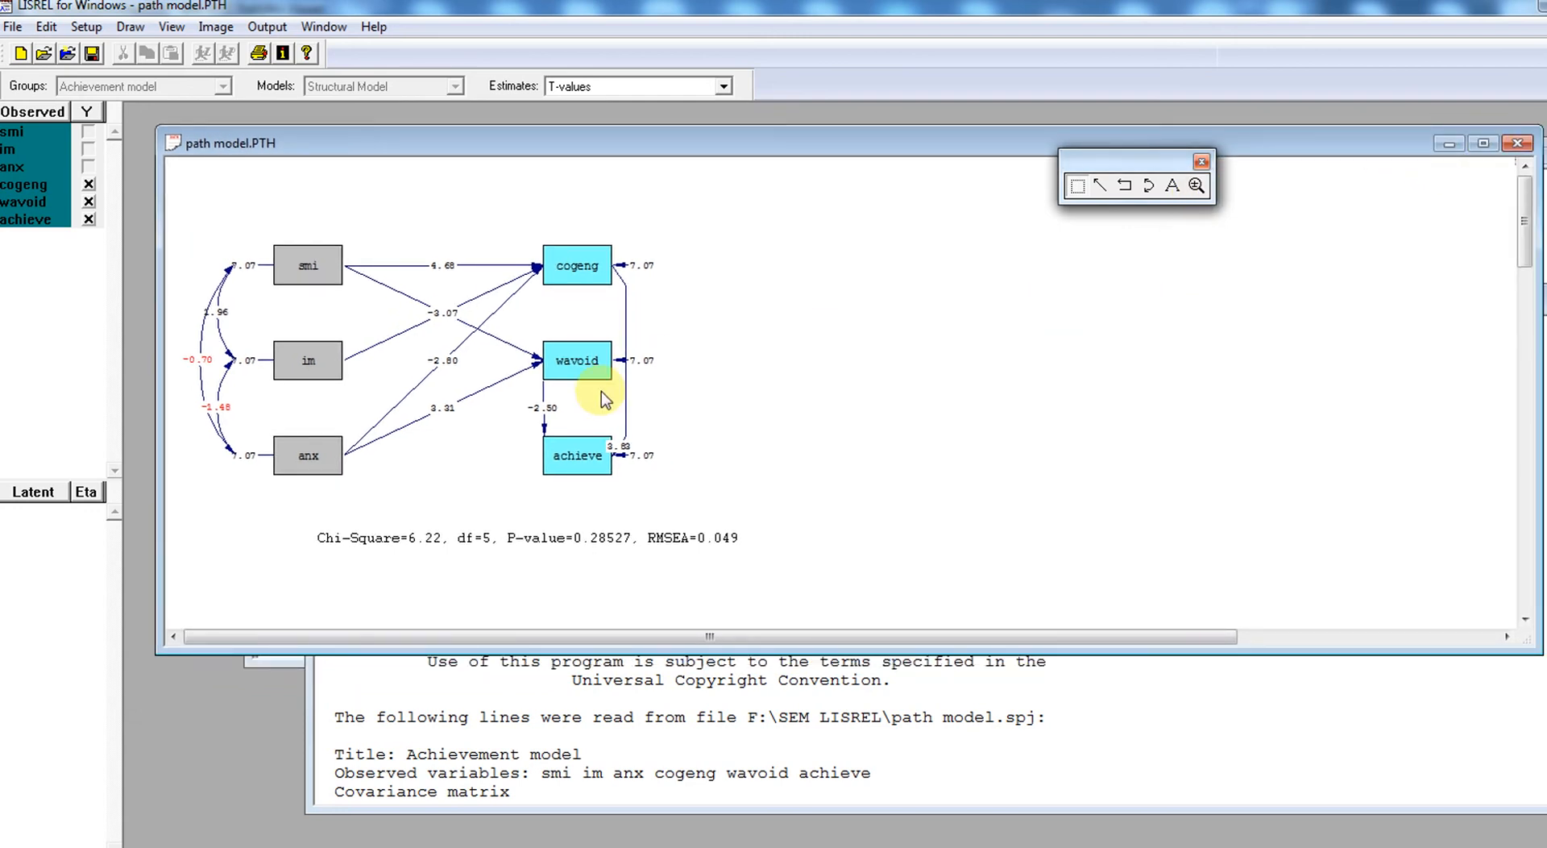
{"action": "left_click", "coordinate": [636, 551]}
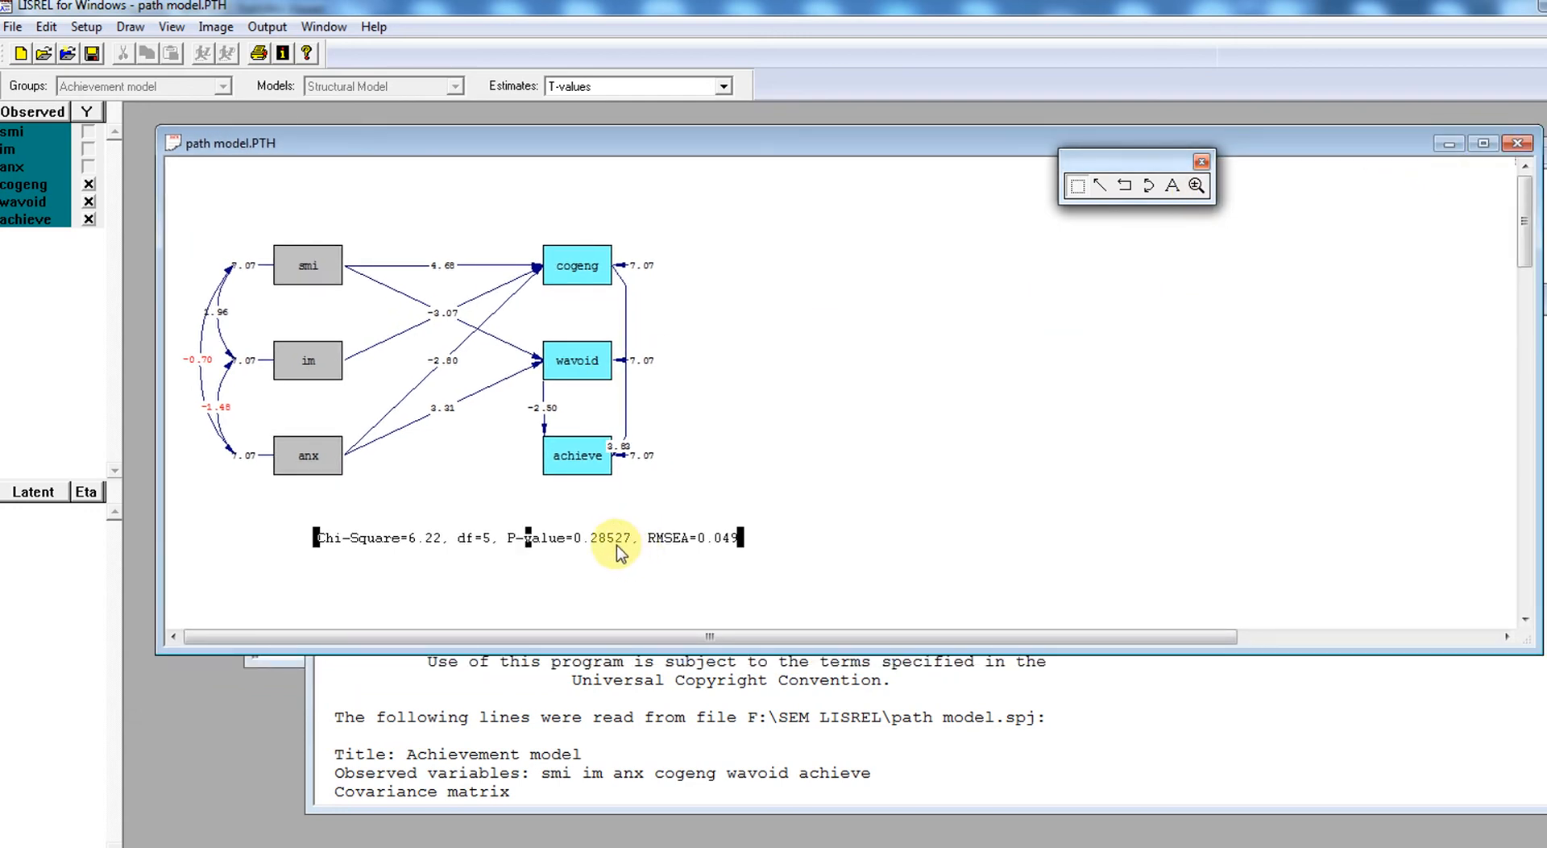
{"action": "left_click", "coordinate": [821, 547]}
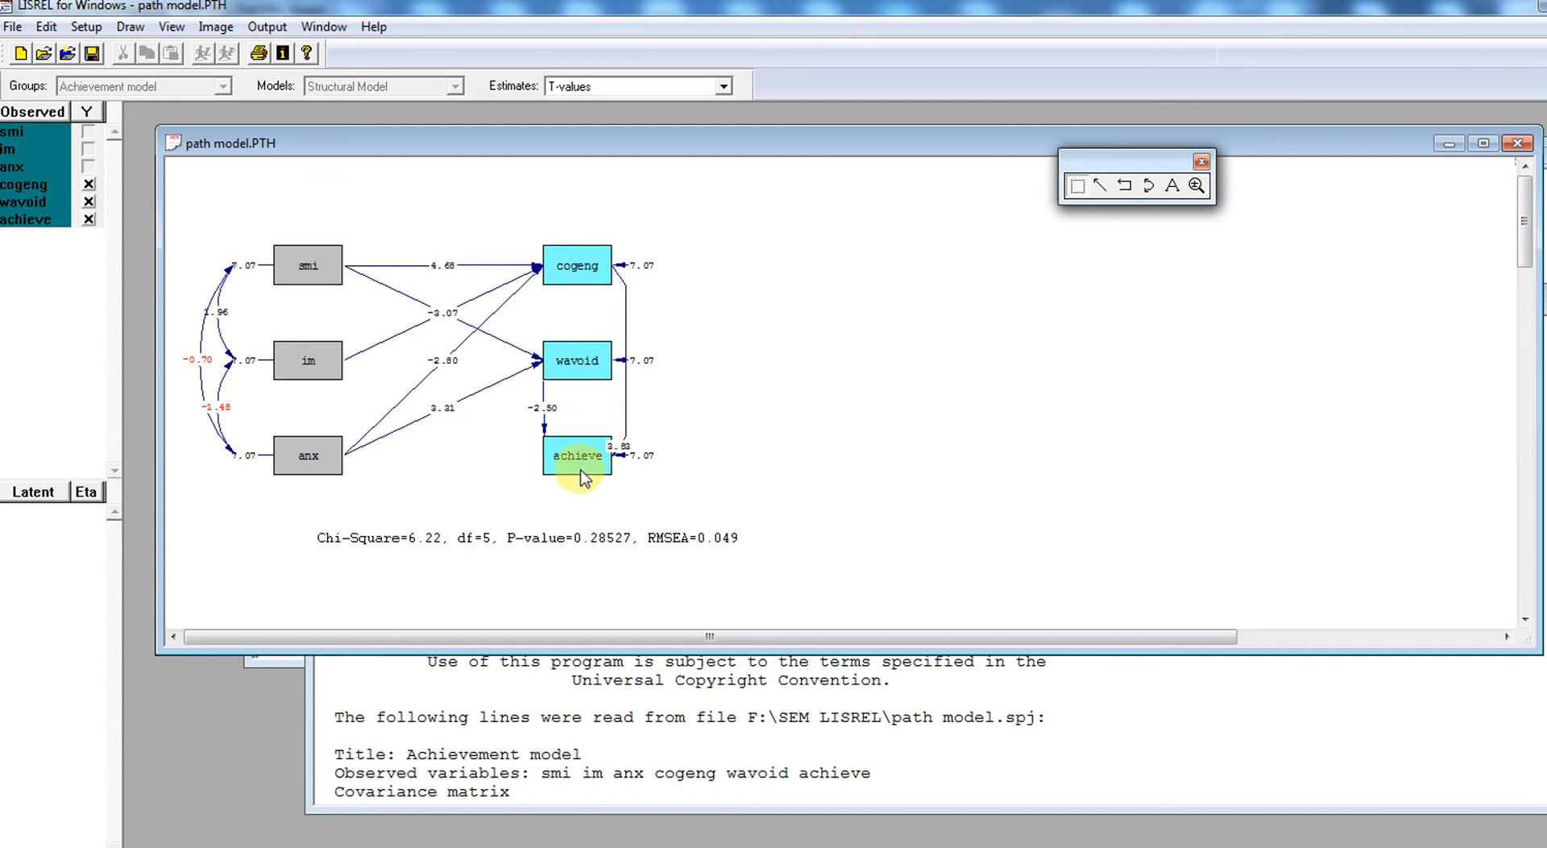
- Rearrange the path diagram by moving the achieve, cogeng and wavoid boxes farther right, with cogeng also raised
{"action": "left_click_drag", "start_coordinate": [585, 475], "coordinate": [627, 472]}
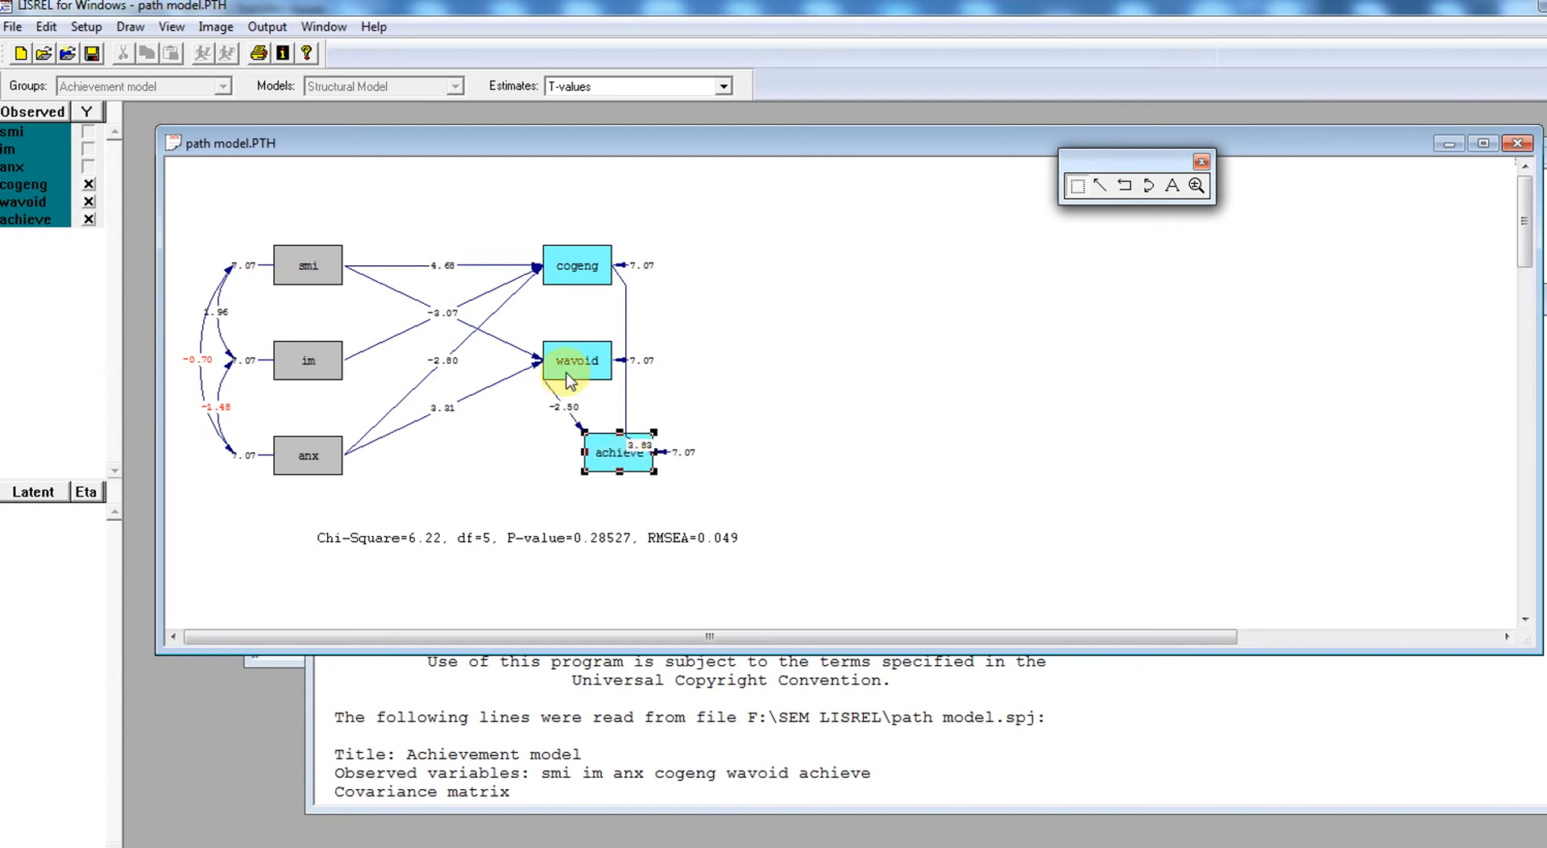
{"action": "left_click_drag", "start_coordinate": [592, 266], "coordinate": [661, 221]}
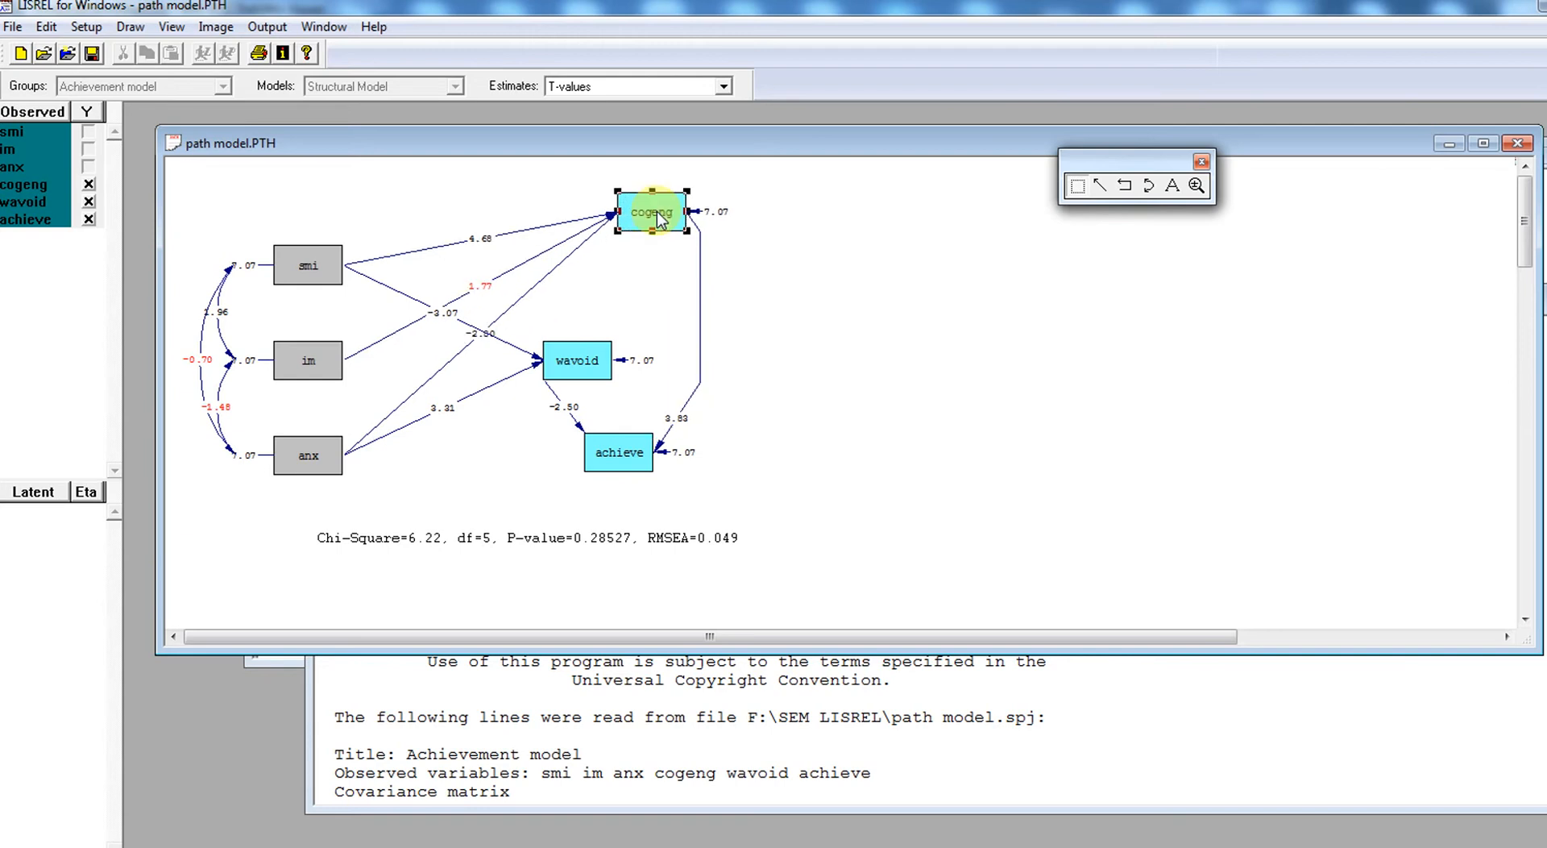
{"action": "left_click_drag", "start_coordinate": [590, 372], "coordinate": [639, 363]}
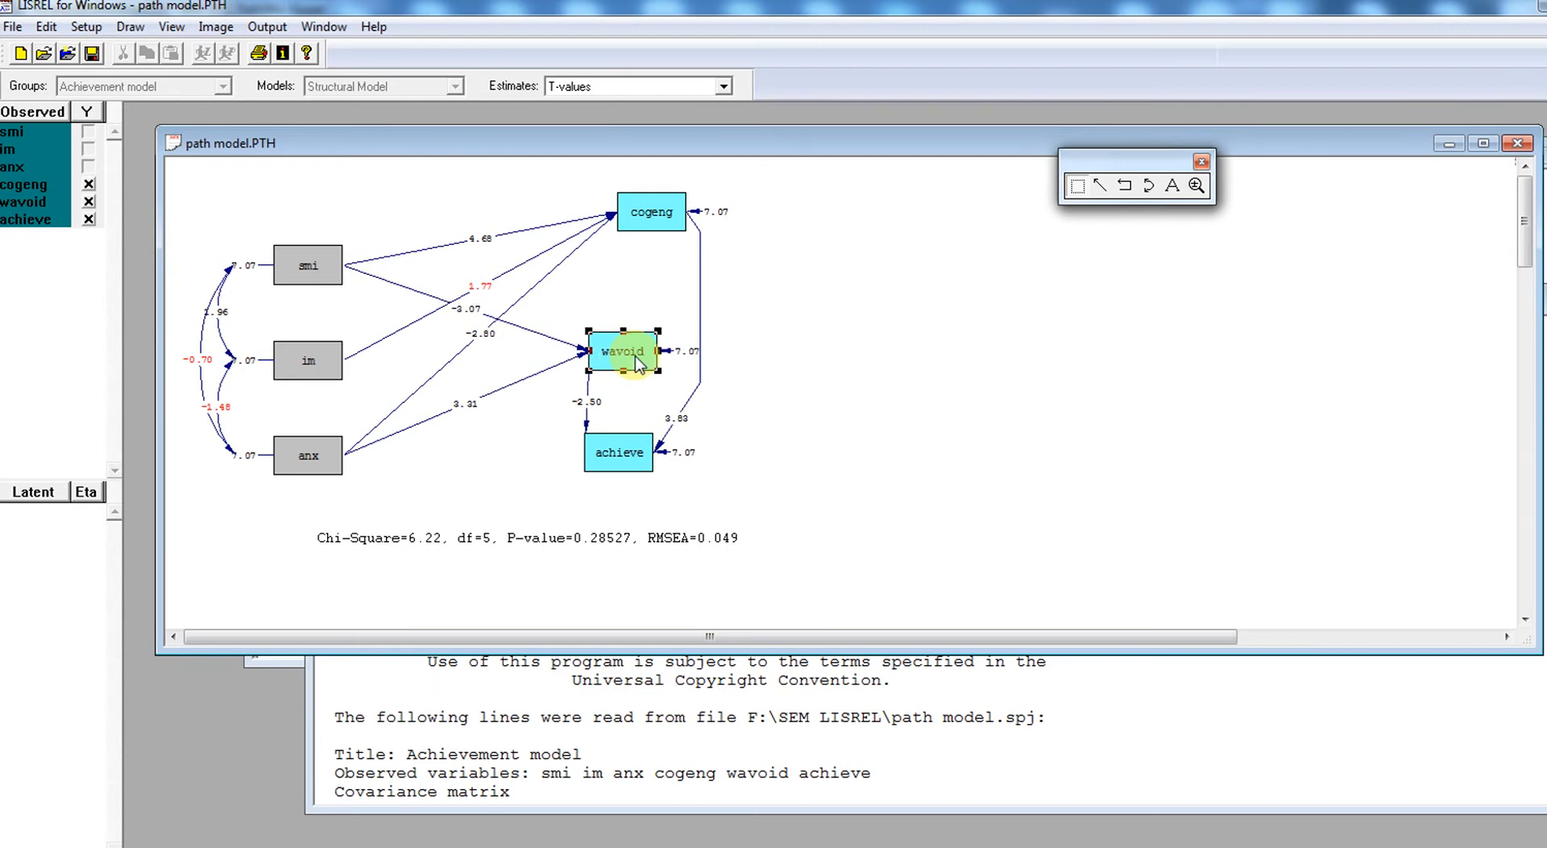
- Deselect the wavoid box and switch the path diagram from T-values to Estimates
{"action": "left_click", "coordinate": [801, 367]}
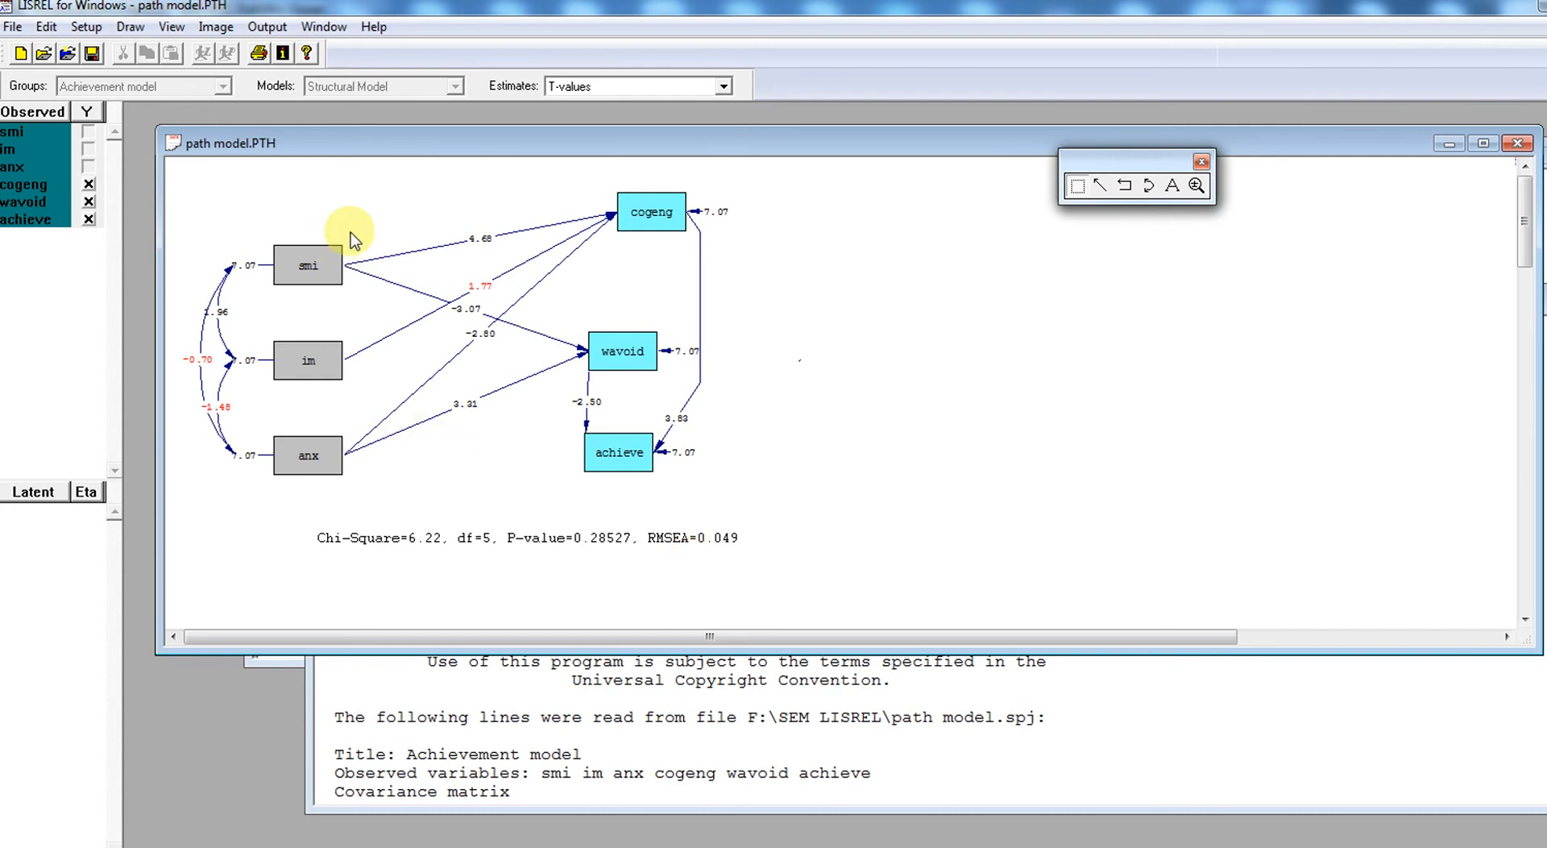
{"action": "left_click", "coordinate": [723, 87]}
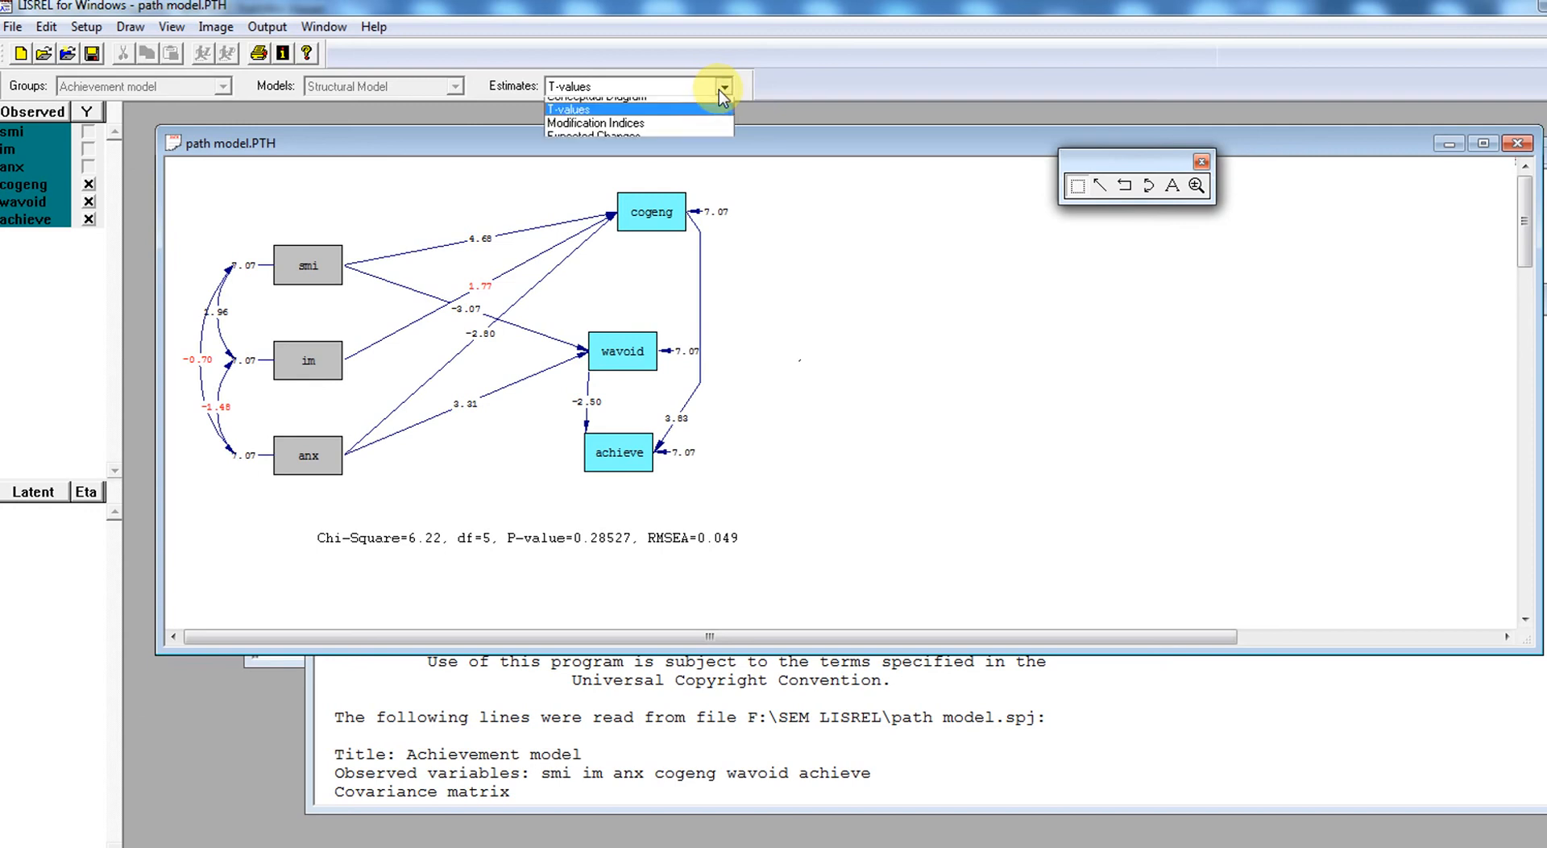
{"action": "left_click", "coordinate": [706, 106]}
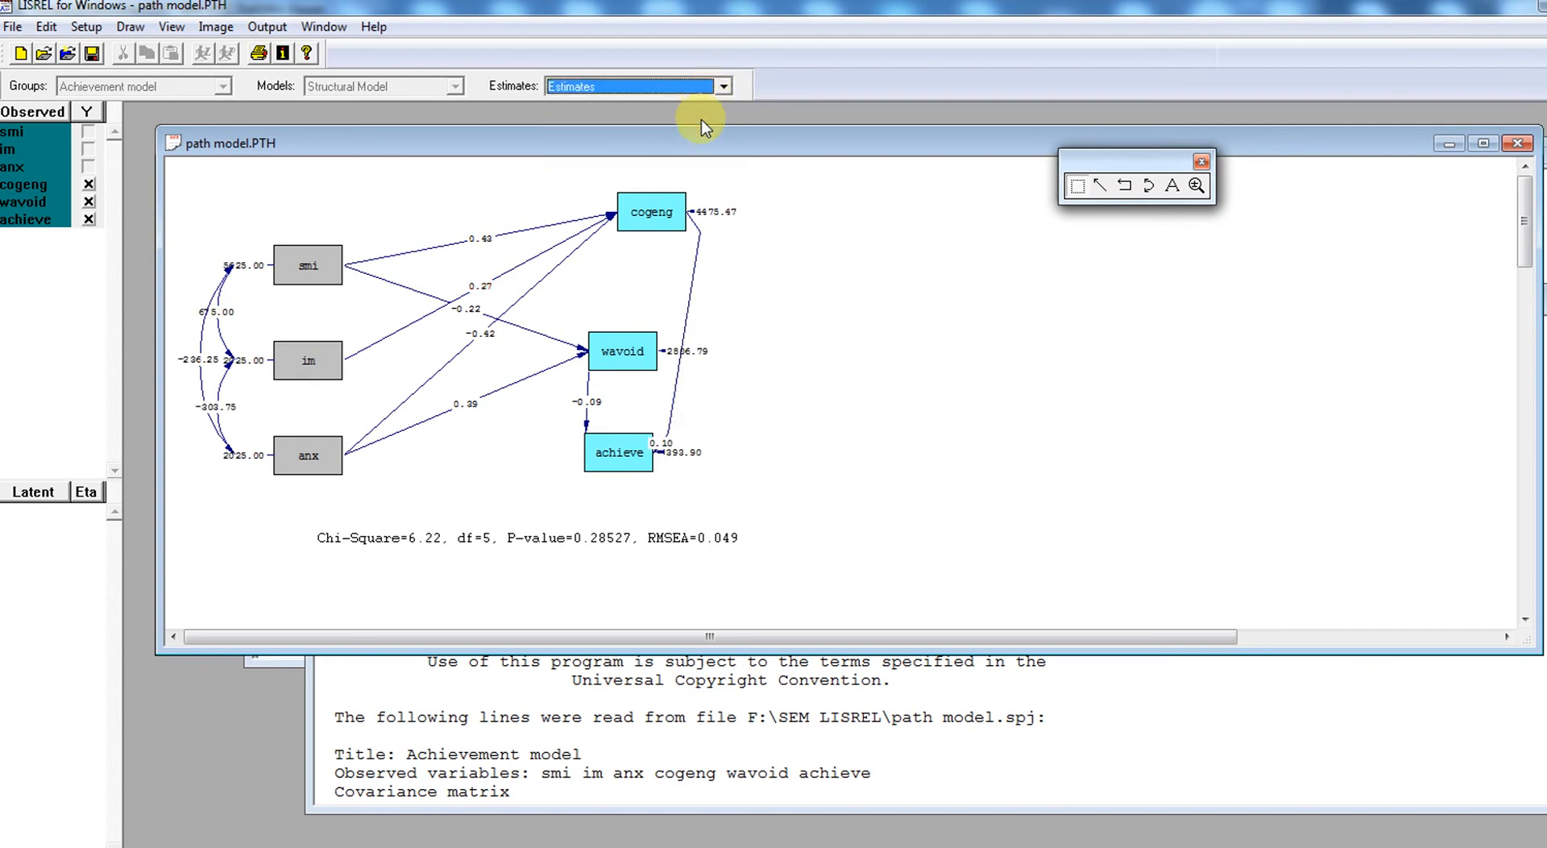
- Shift the achieve box slightly right and bend the cogeng-to-achieve path outward, clear of the wavoid box and its error variance
{"action": "left_click_drag", "start_coordinate": [639, 464], "coordinate": [677, 471]}
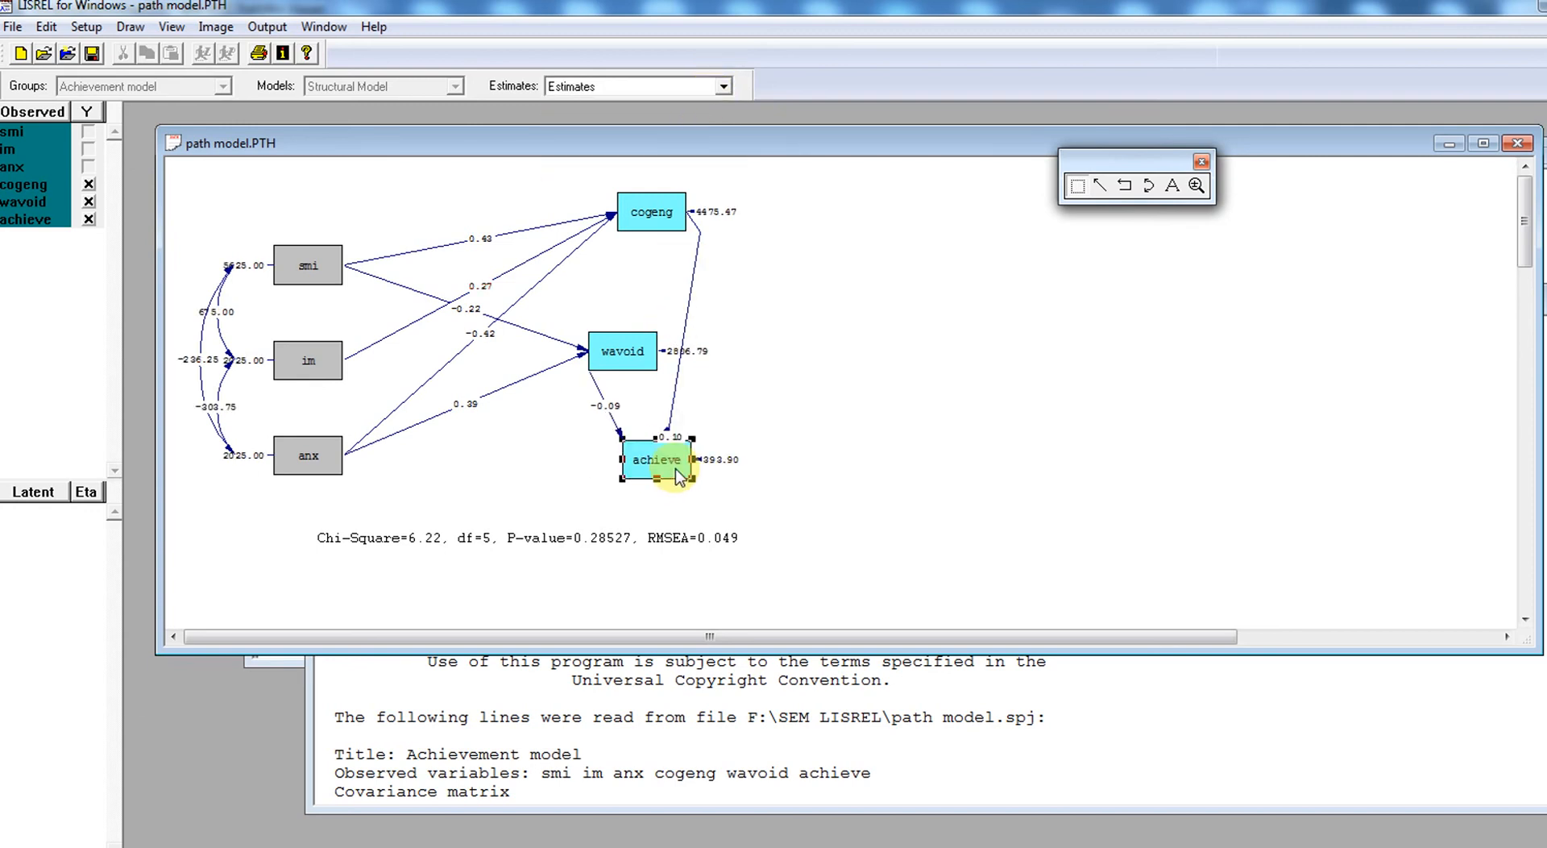
{"action": "left_click", "coordinate": [675, 415]}
{"action": "left_click", "coordinate": [698, 228]}
{"action": "left_click_drag", "start_coordinate": [669, 436], "coordinate": [788, 373]}
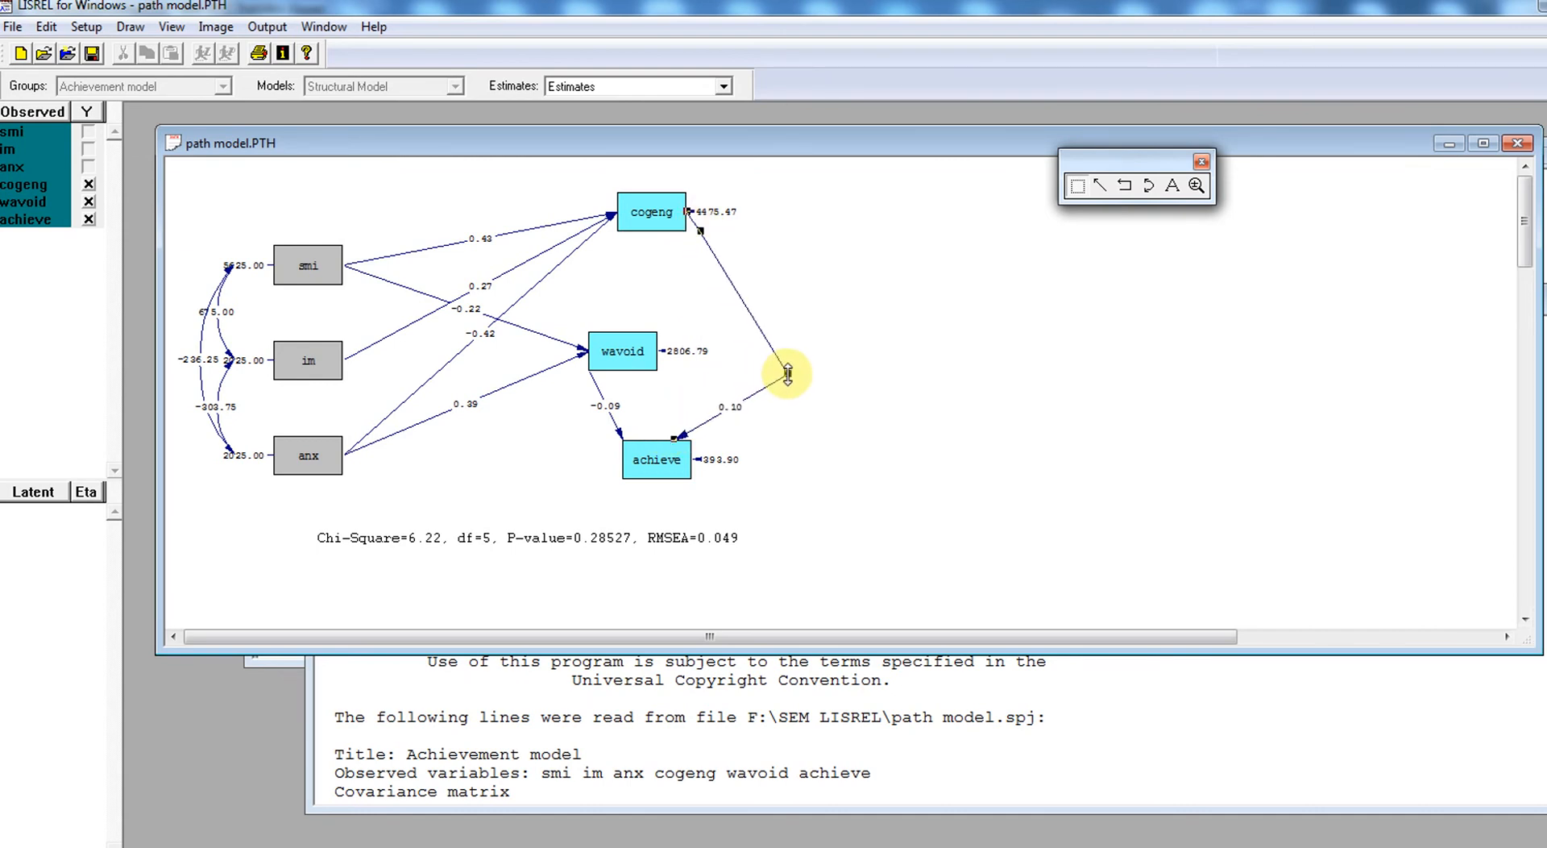
{"action": "left_click", "coordinate": [832, 384]}
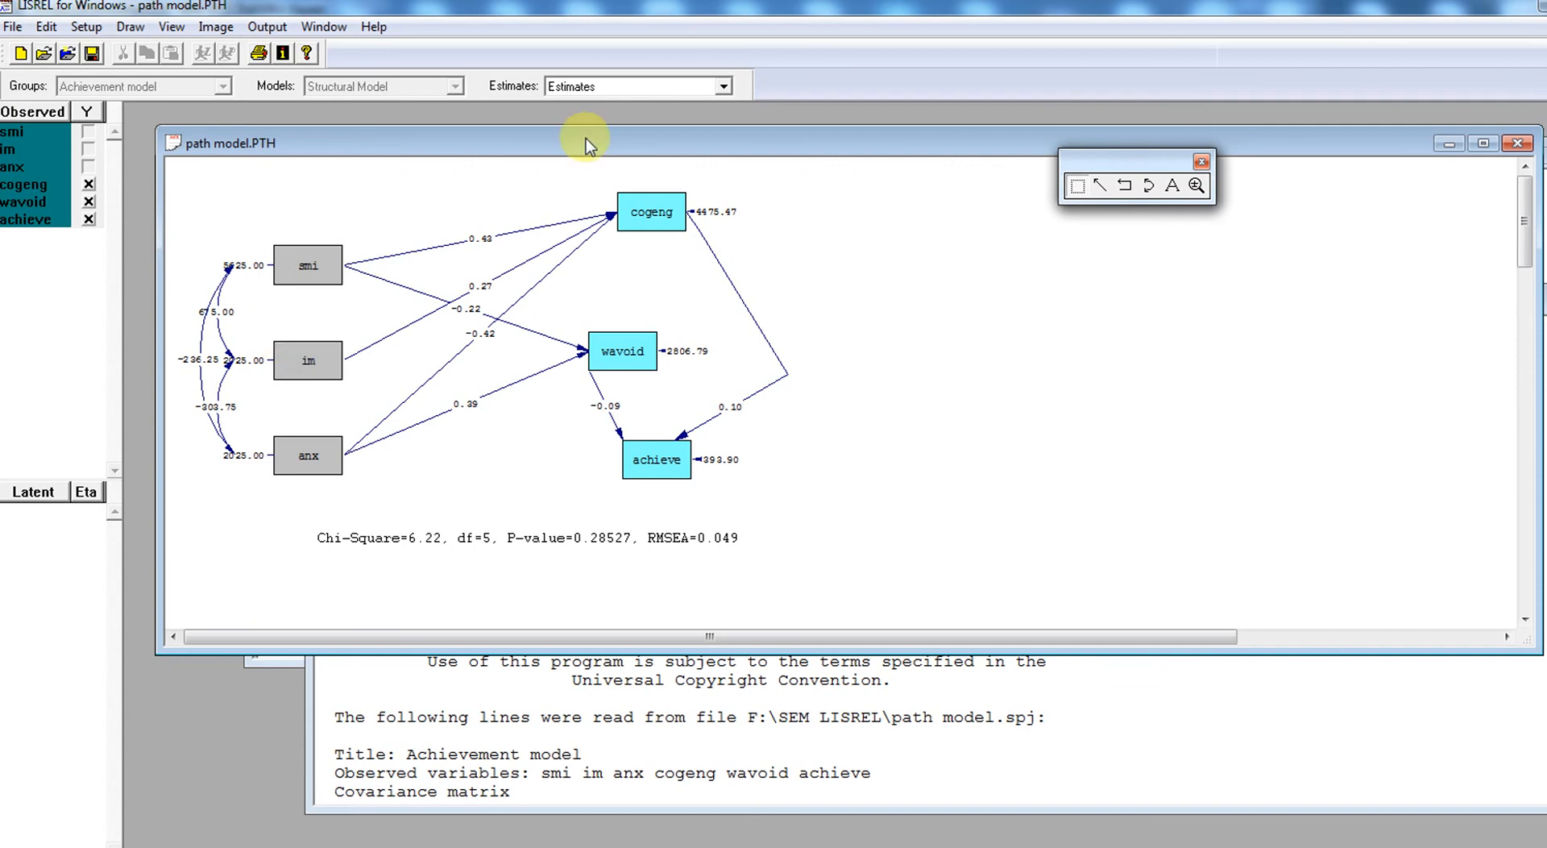
- Show T-values on the path diagram and bend the cogeng-to-achieve path outward so its label clears the achieve box
{"action": "left_click", "coordinate": [659, 85]}
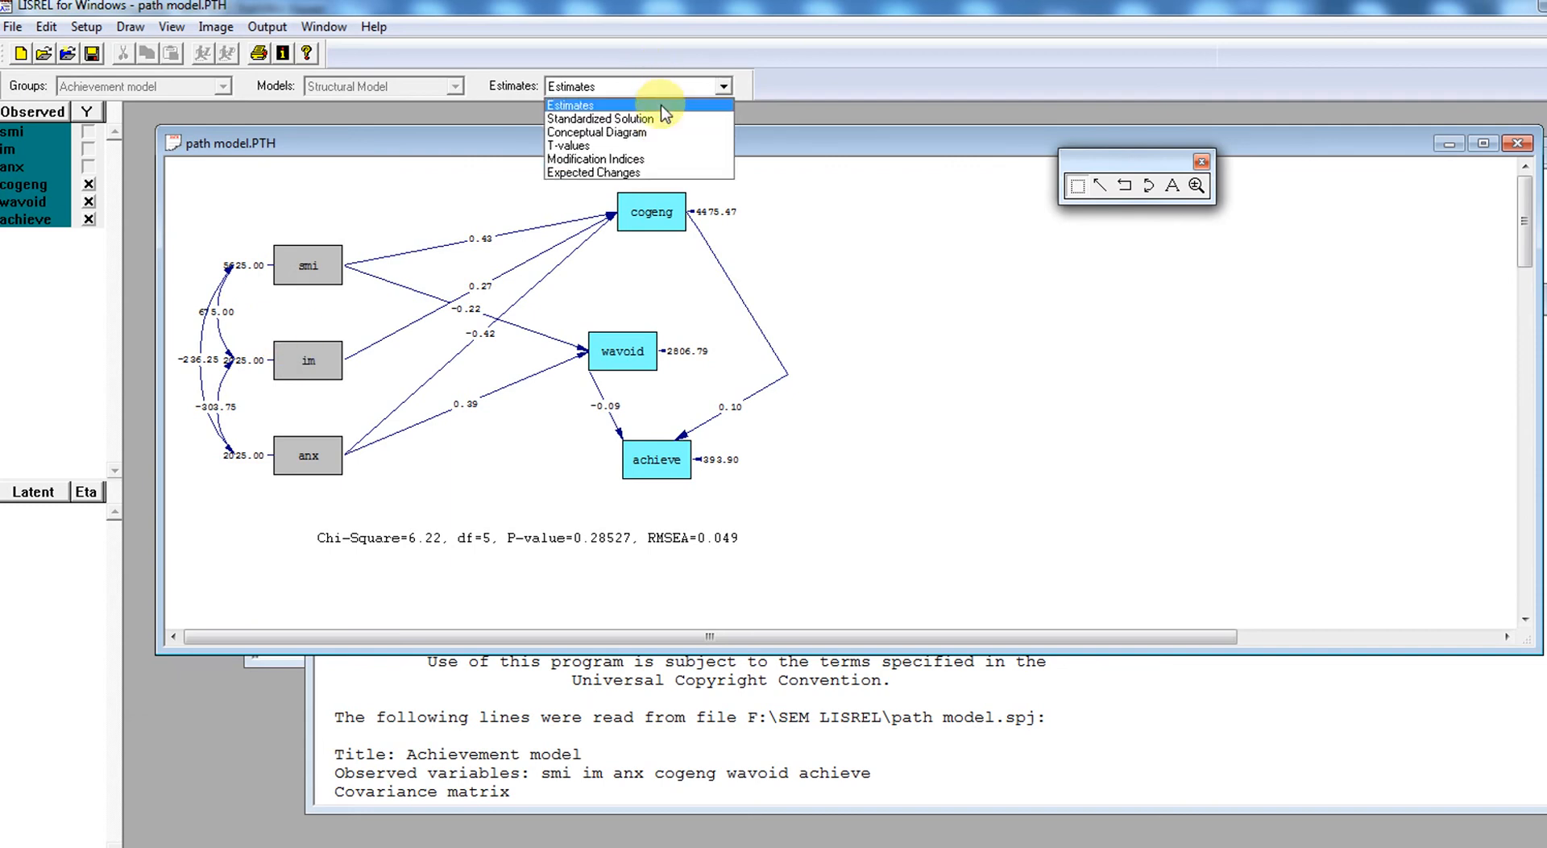
{"action": "left_click", "coordinate": [671, 146]}
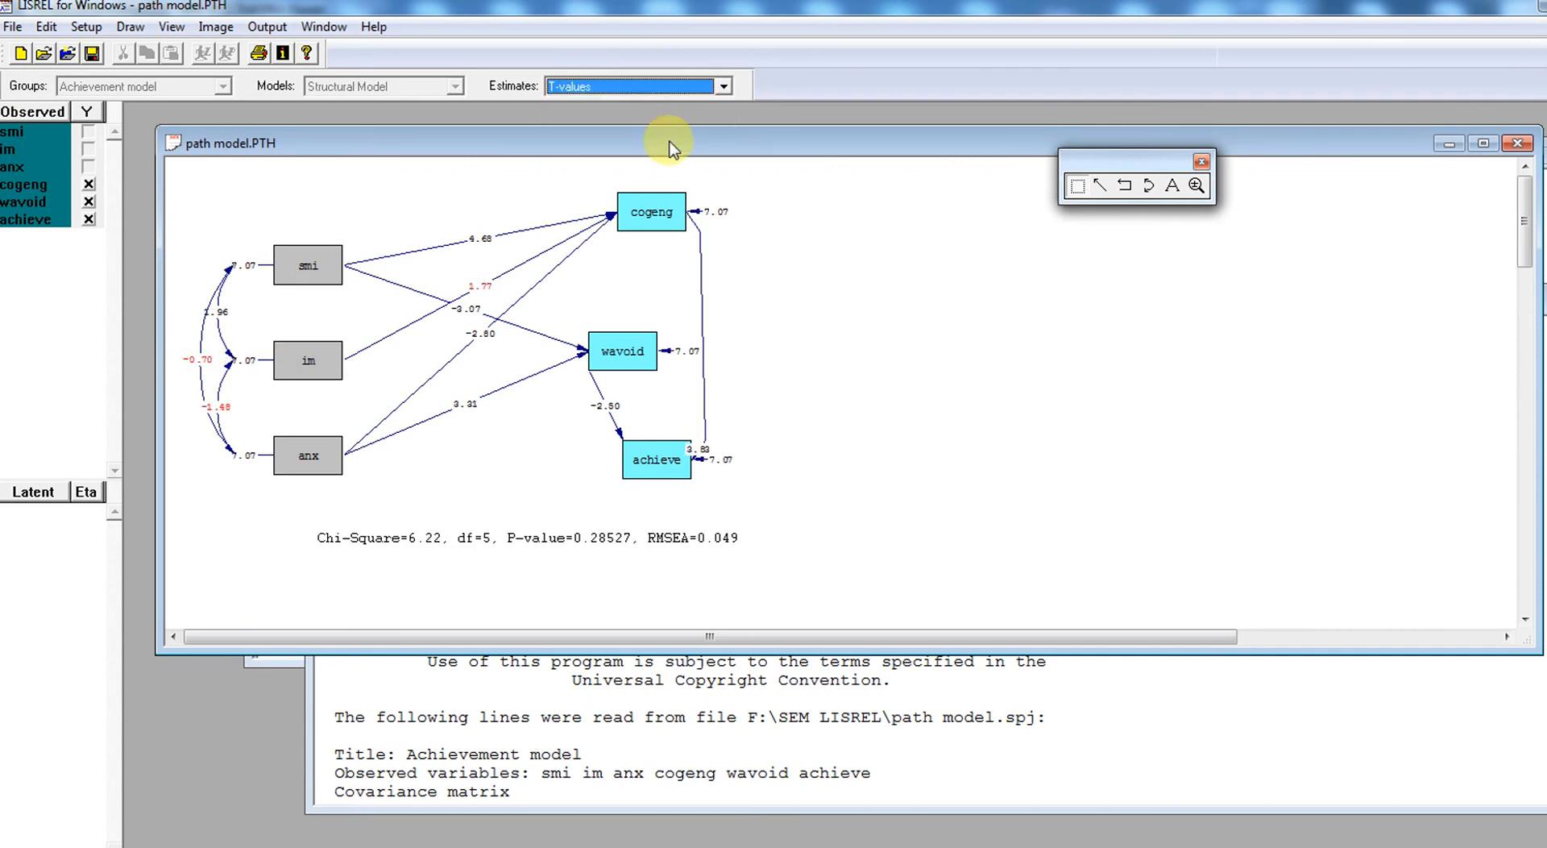
{"action": "left_click", "coordinate": [703, 373]}
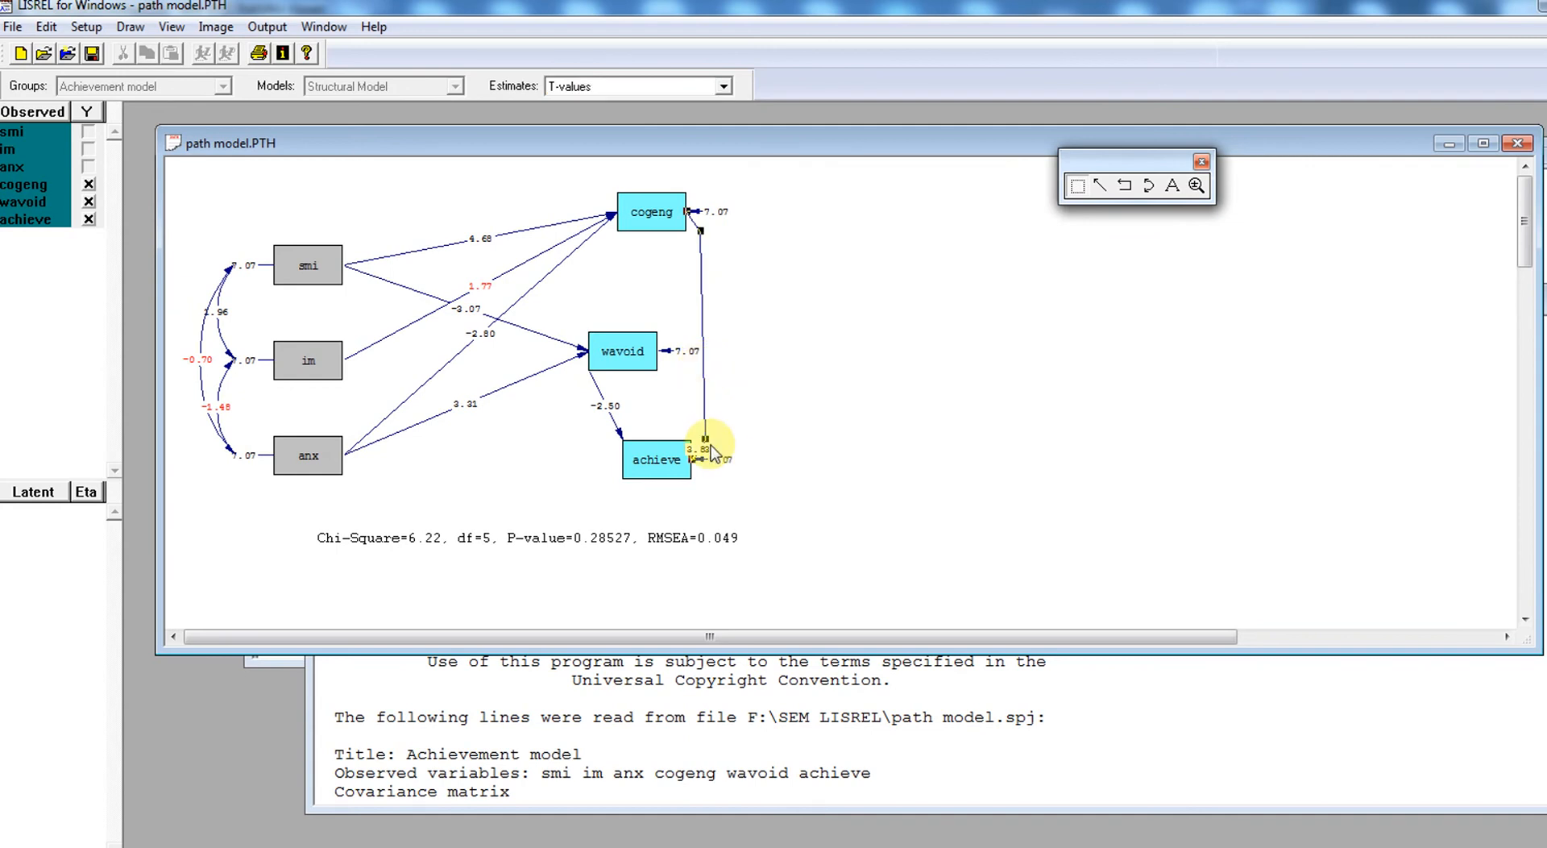
{"action": "left_click_drag", "start_coordinate": [708, 441], "coordinate": [776, 409]}
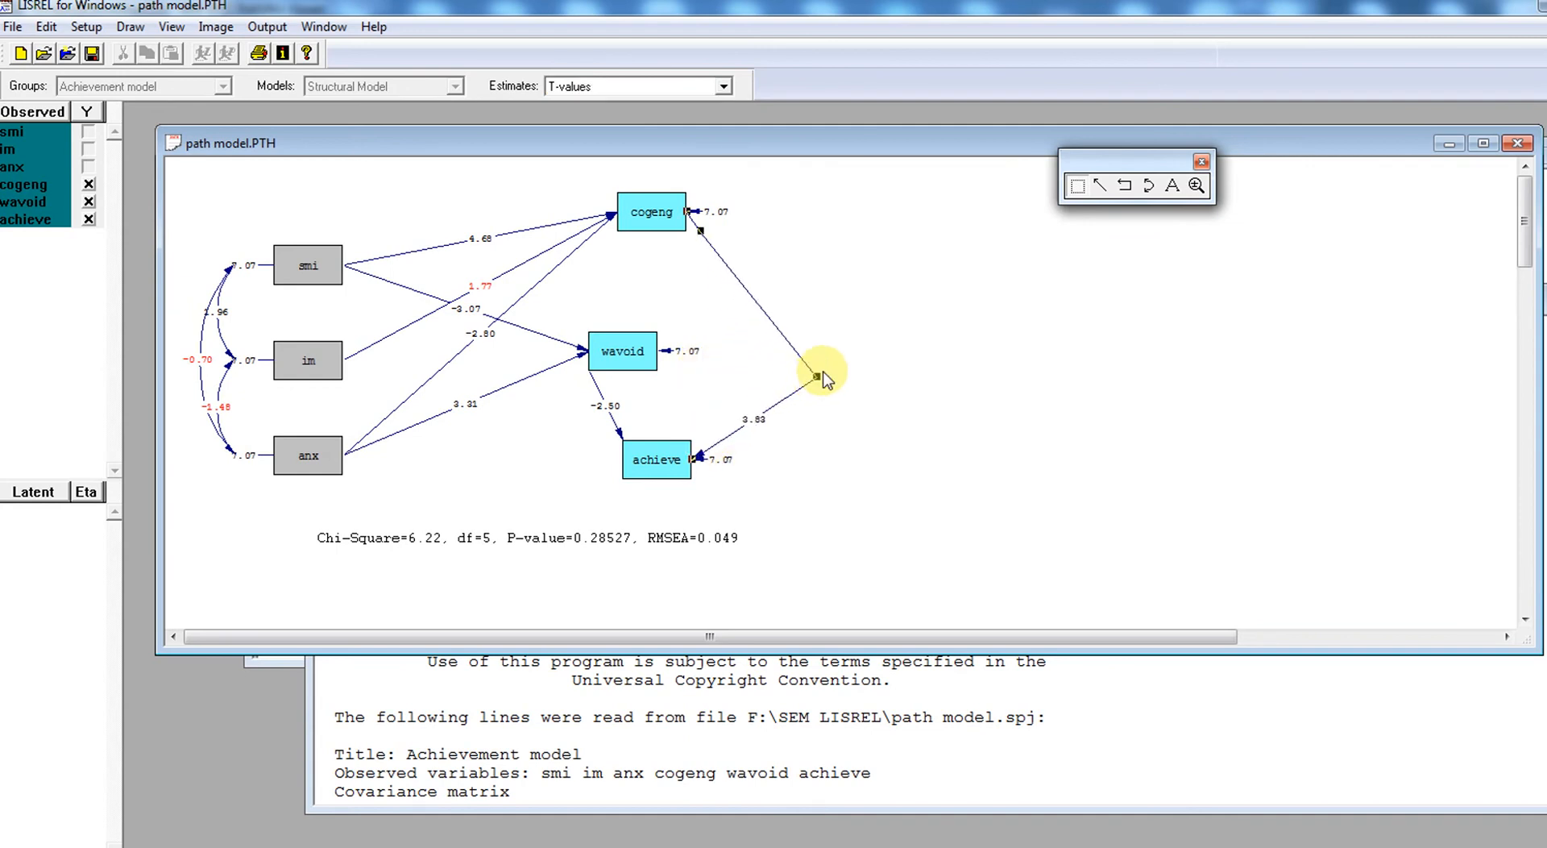
{"action": "left_click", "coordinate": [895, 337]}
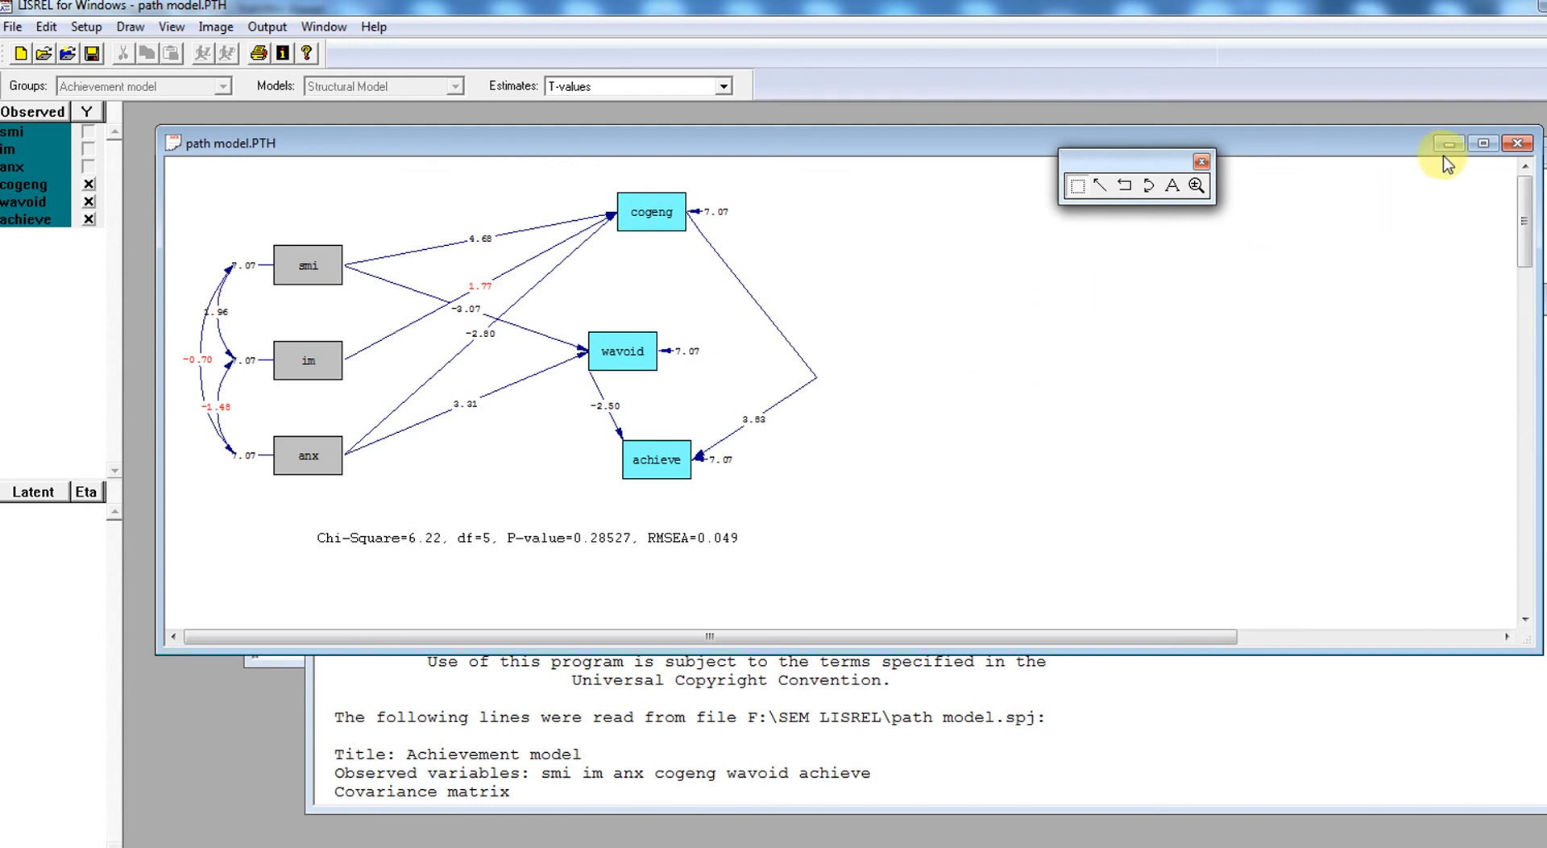
- Close the path diagram without saving its changes and move the path model.OUT window up over the syntax window
{"action": "left_click", "coordinate": [1520, 149]}
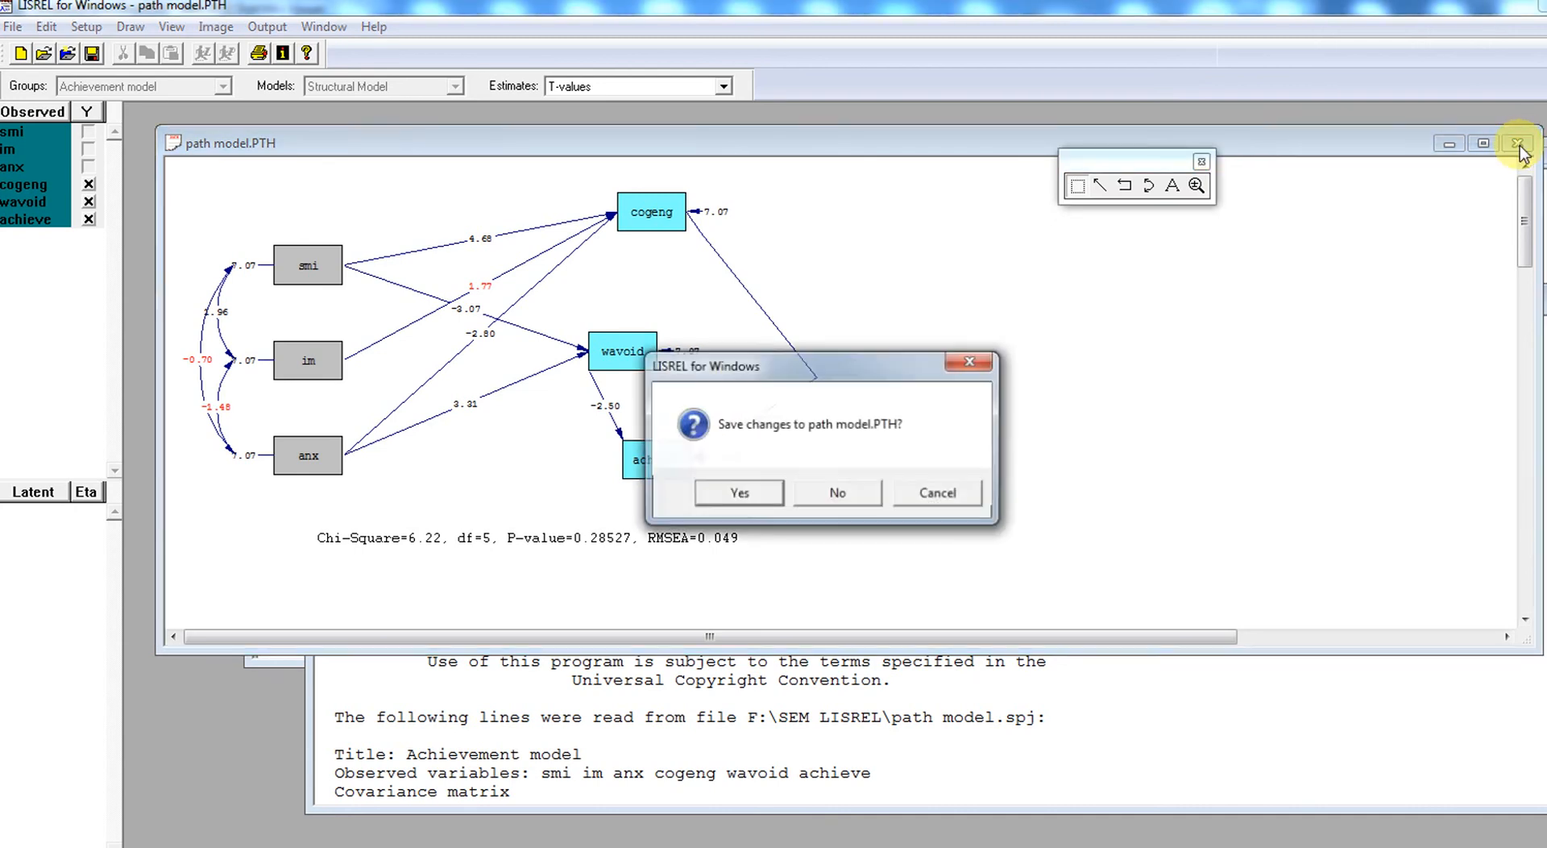
{"action": "left_click", "coordinate": [859, 496]}
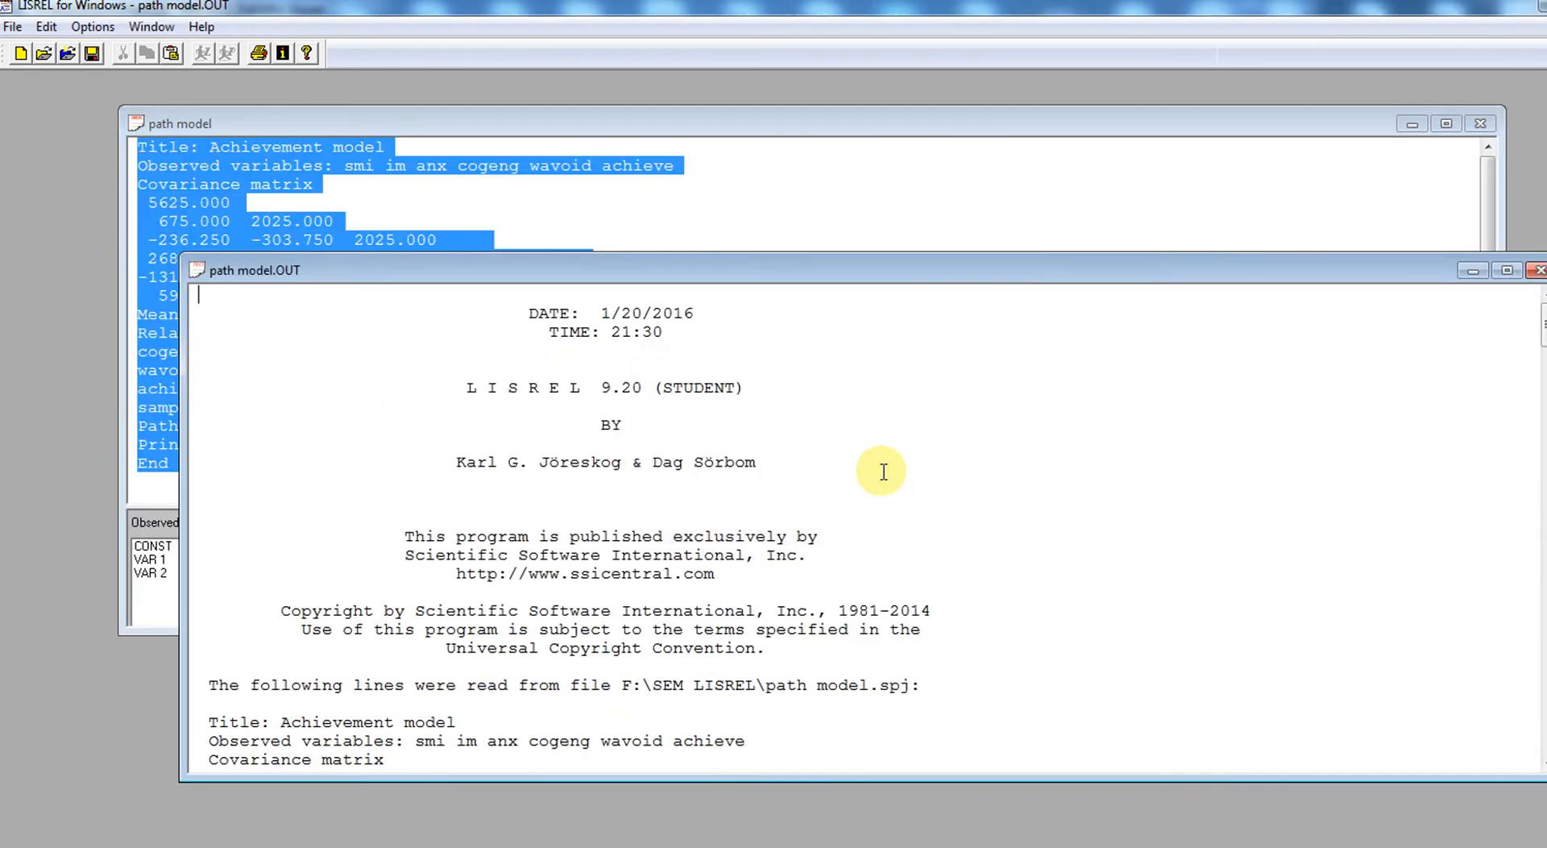
{"action": "left_click_drag", "start_coordinate": [1289, 278], "coordinate": [1203, 136]}
- Review the path model output from the echoed syntax and covariance matrix through to the three structural equations
{"action": "mouse_move", "coordinate": [1465, 192]}
{"action": "left_mouse_down"}
{"action": "mouse_move", "coordinate": [1474, 241]}
{"action": "mouse_move", "coordinate": [1474, 219]}
{"action": "left_mouse_up"}
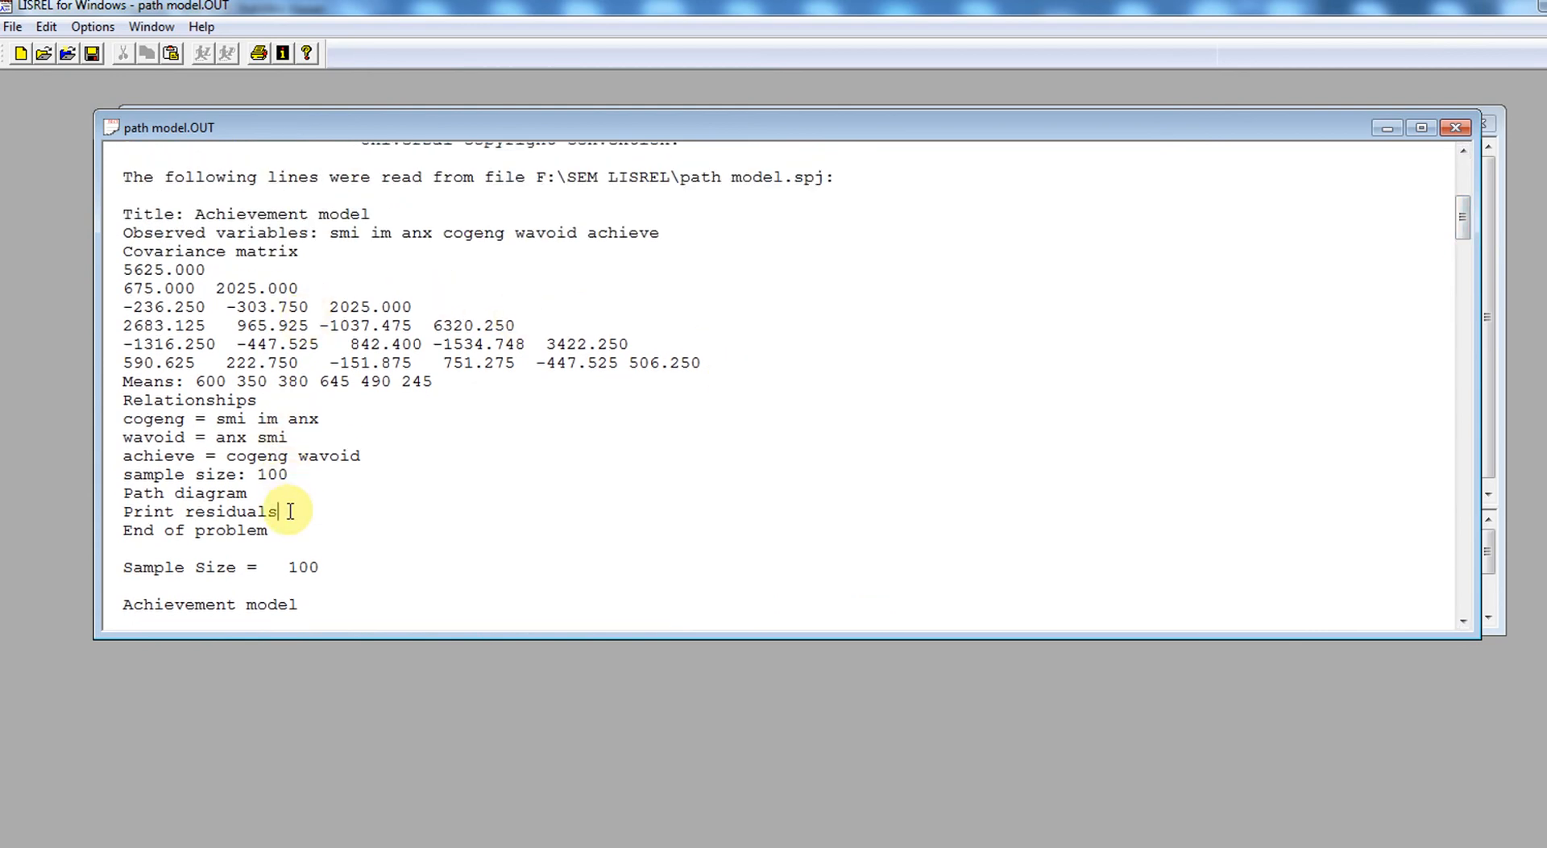
{"action": "key", "text": "Down"}
{"action": "key", "text": "Down"}
{"action": "key", "text": "Down"}
{"action": "key", "text": "Down"}
{"action": "key", "text": "Down"}
{"action": "key", "text": "Down"}
{"action": "key", "text": "Down"}
{"action": "key", "text": "Down"}
{"action": "key", "text": "Down"}
{"action": "key", "text": "Down"}
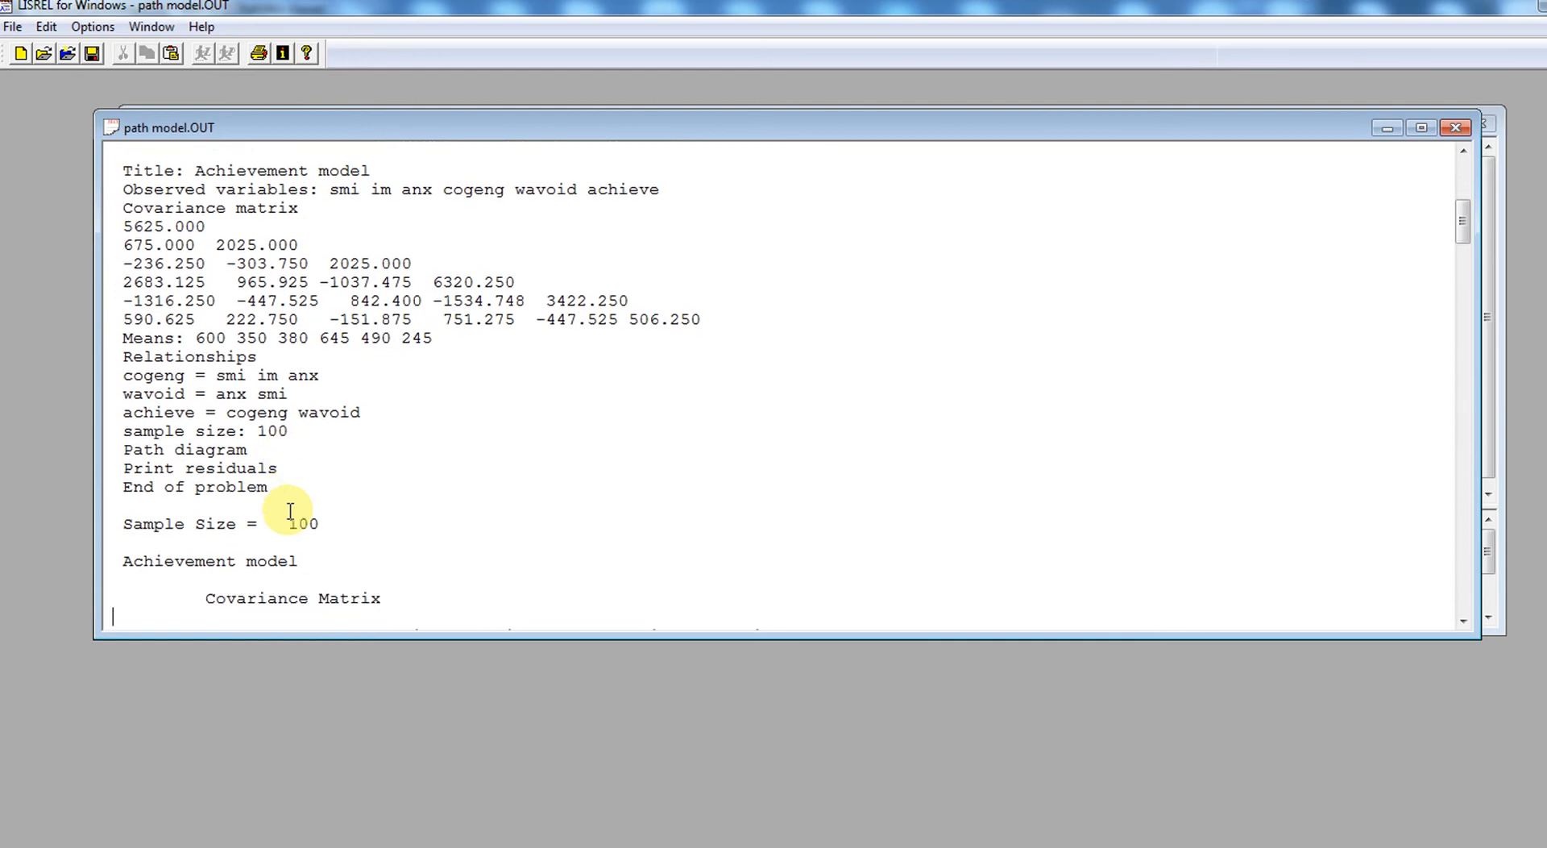
{"action": "key", "text": "Down"}
{"action": "key", "text": "Down"}
{"action": "key", "text": "Down"}
{"action": "key", "text": "Down"}
{"action": "key", "text": "Down"}
{"action": "key", "text": "Down"}
{"action": "key", "text": "Down"}
{"action": "key", "text": "Down"}
{"action": "key", "text": "Down"}
{"action": "key", "text": "Down"}
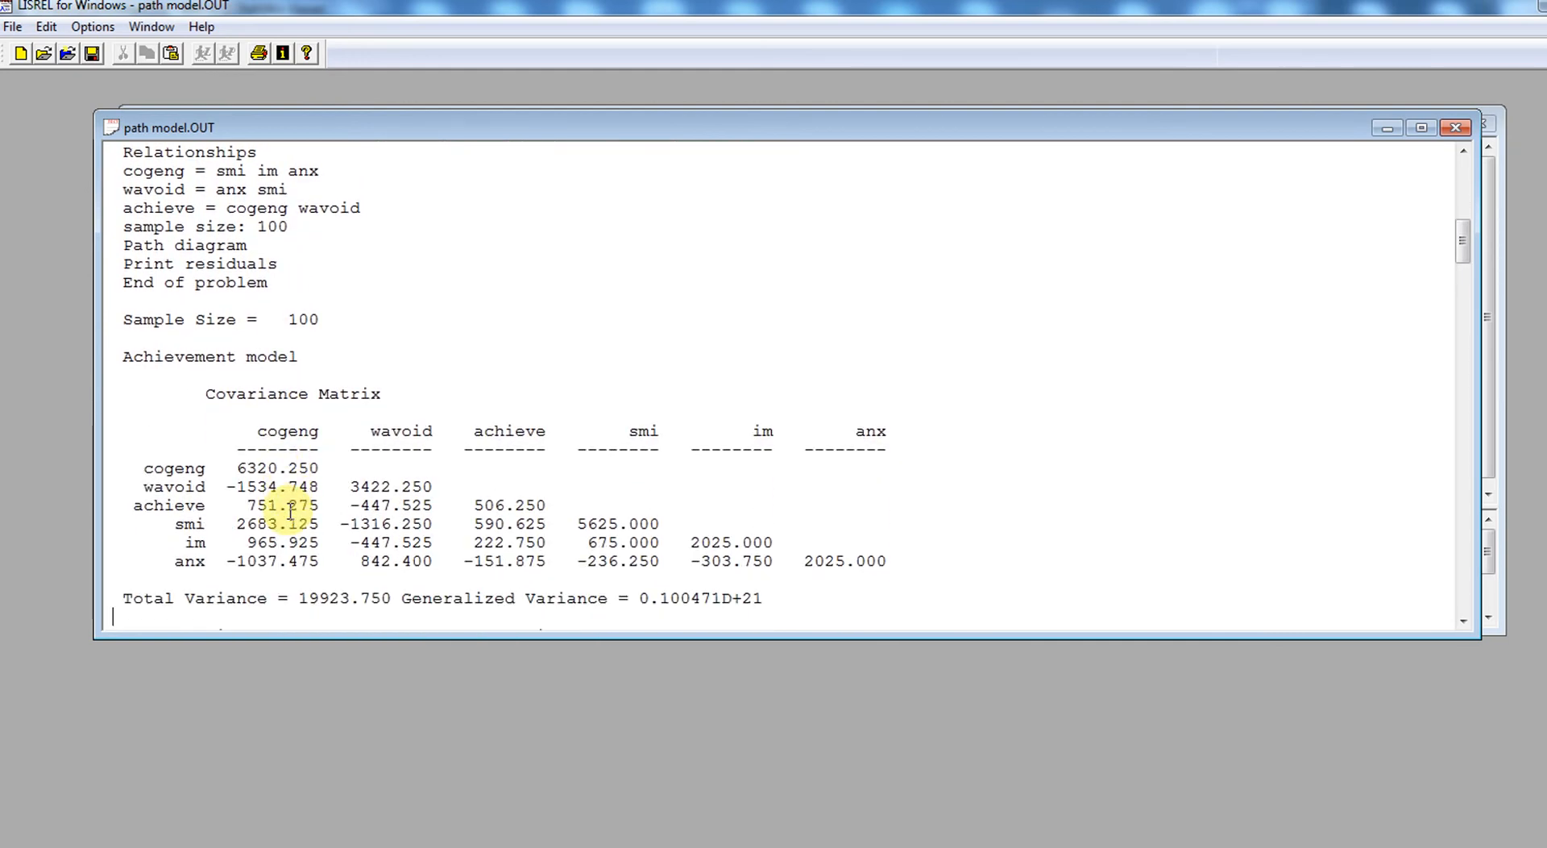
{"action": "key", "text": "Down"}
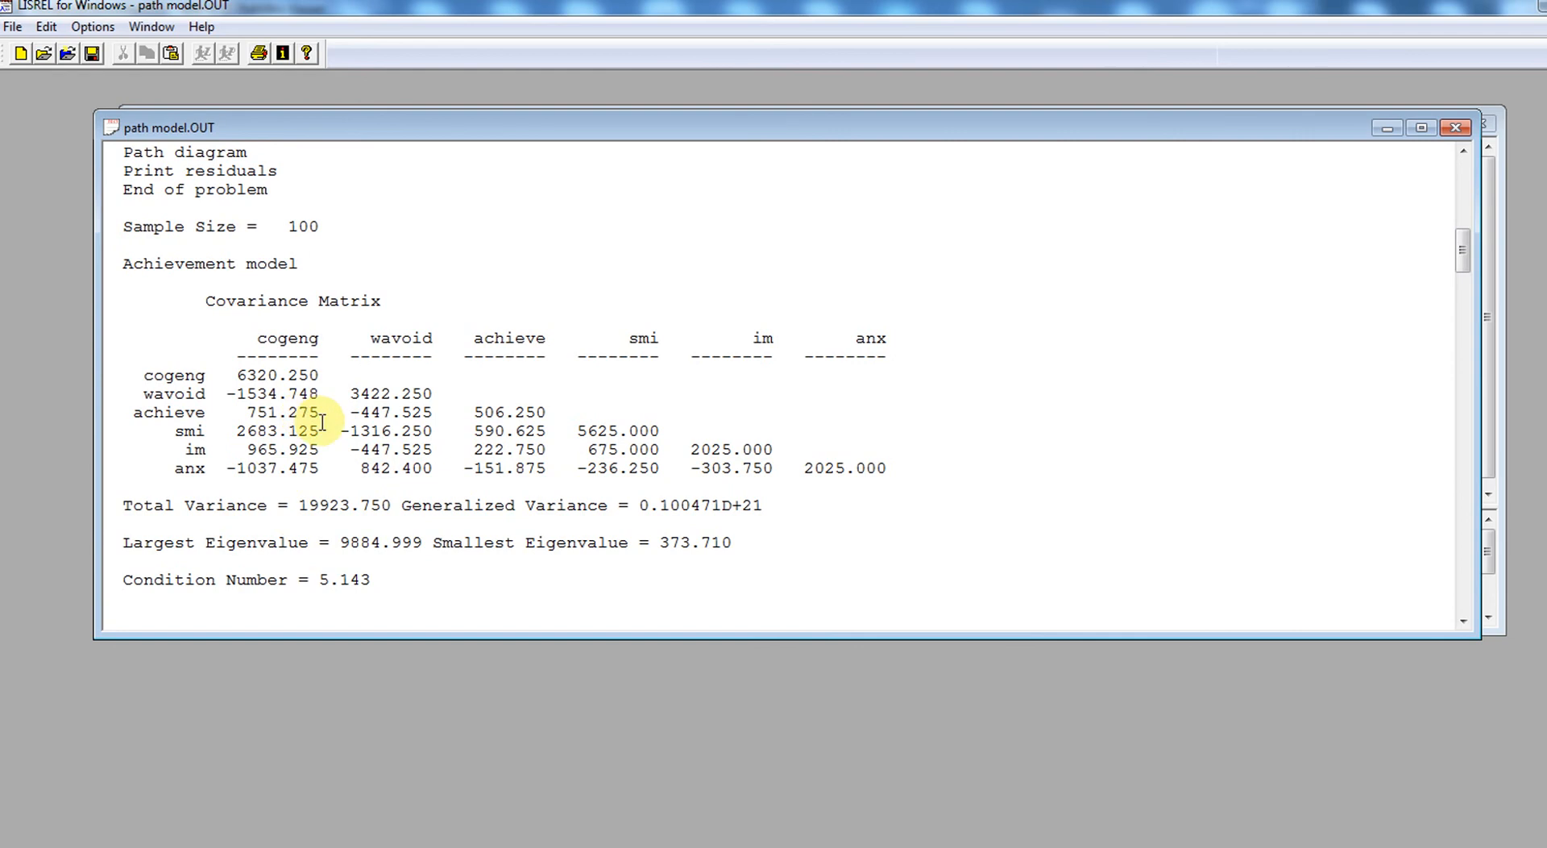
{"action": "key", "text": "Down"}
{"action": "key", "text": "Down"}
{"action": "key", "text": "Down"}
{"action": "key", "text": "Down"}
{"action": "key", "text": "Down"}
{"action": "key", "text": "Down"}
{"action": "key", "text": "Down"}
{"action": "key", "text": "Down"}
{"action": "key", "text": "Down"}
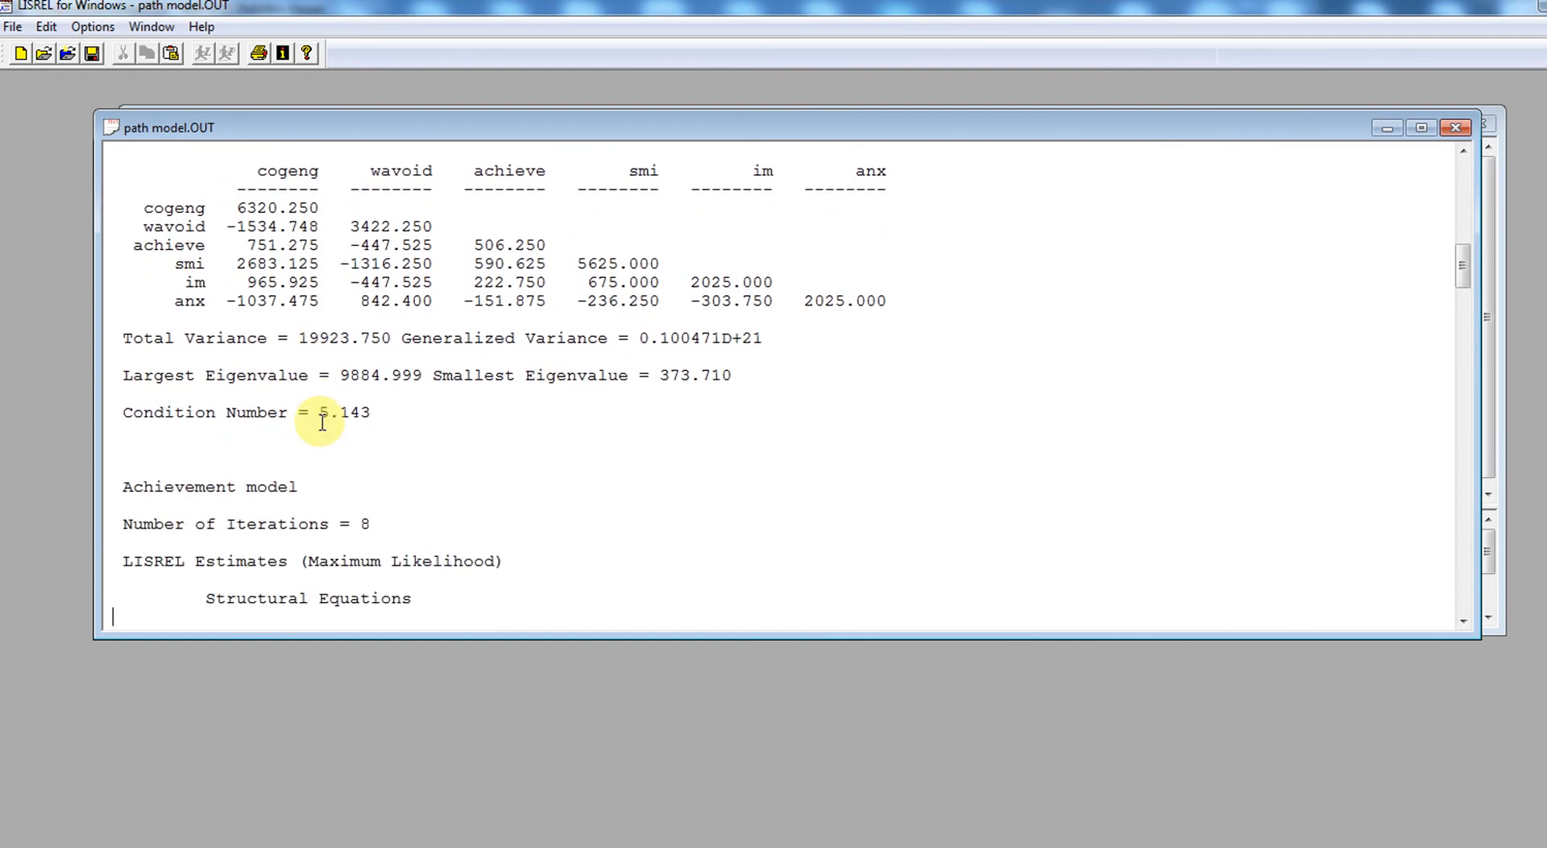
{"action": "key", "text": "Down"}
{"action": "key", "text": "Down"}
{"action": "key", "text": "Down"}
{"action": "key", "text": "Down"}
{"action": "key", "text": "Down"}
{"action": "key", "text": "Down"}
{"action": "key", "text": "Down"}
{"action": "key", "text": "Down"}
{"action": "key", "text": "Down"}
{"action": "key", "text": "Down"}
{"action": "key", "text": "Down"}
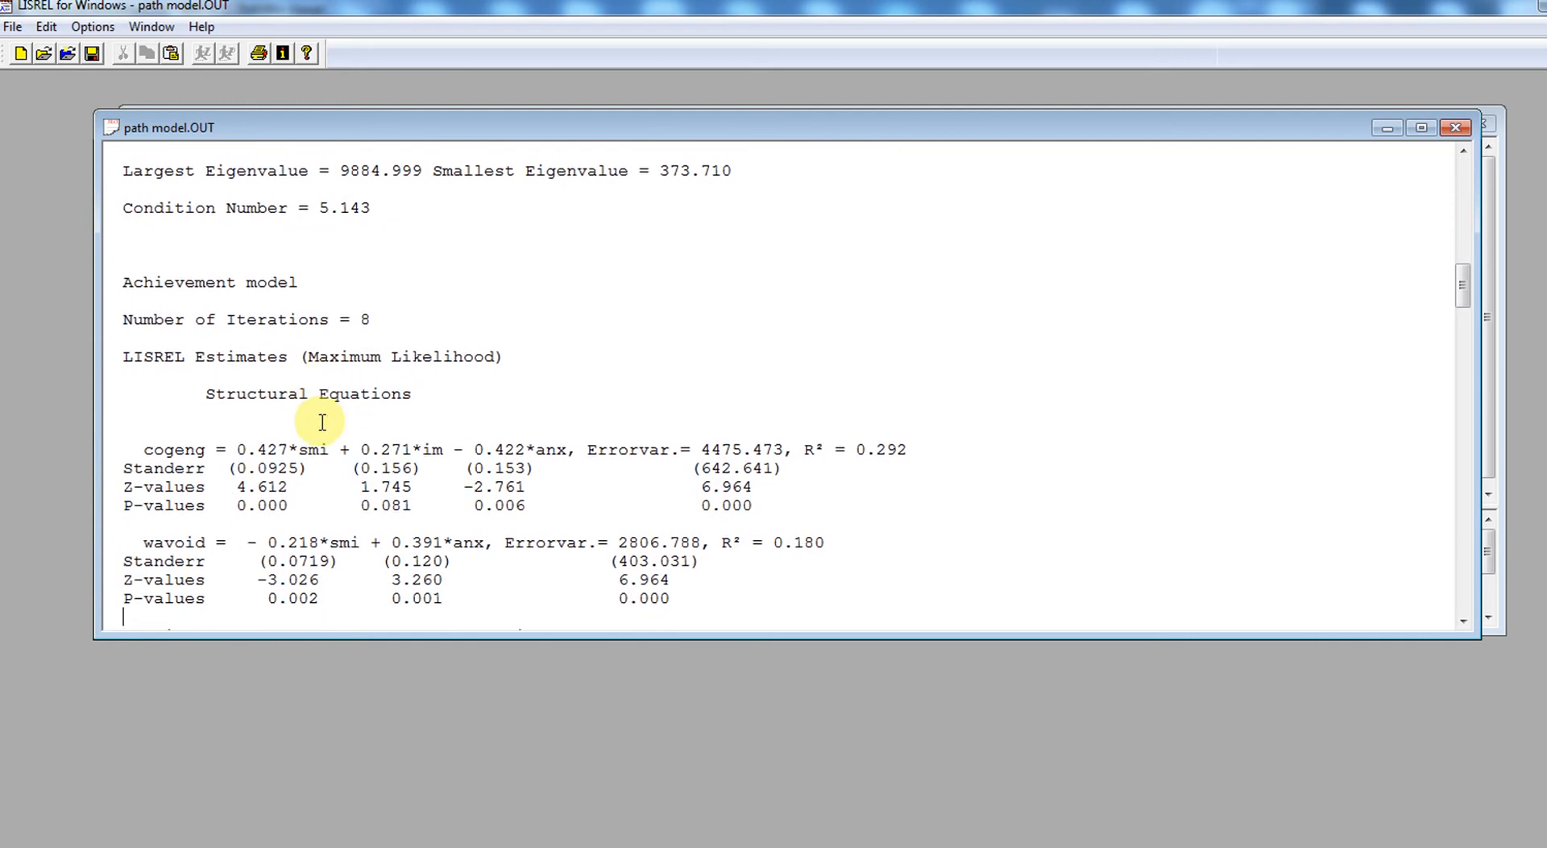
{"action": "key", "text": "Down"}
{"action": "key", "text": "Down"}
{"action": "key", "text": "Down"}
{"action": "key", "text": "Down"}
{"action": "key", "text": "Down"}
{"action": "key", "text": "Down"}
{"action": "key", "text": "Down"}
{"action": "key", "text": "Down"}
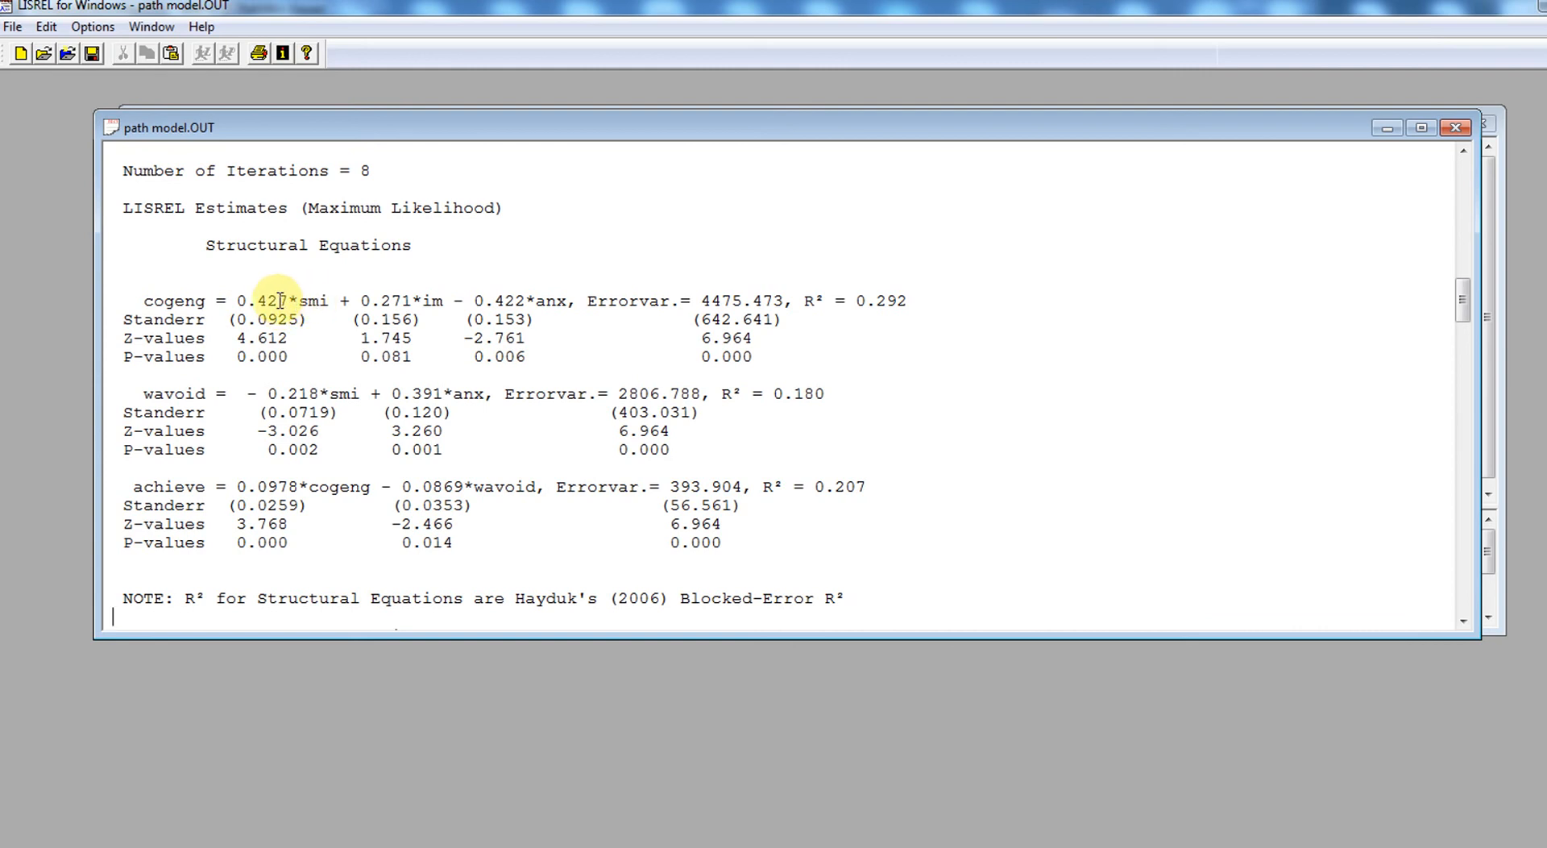
- Examine the cogeng equation's coefficients for smi, im and anx, their Z-values and P-values, and its R²
{"action": "double_click", "coordinate": [241, 338]}
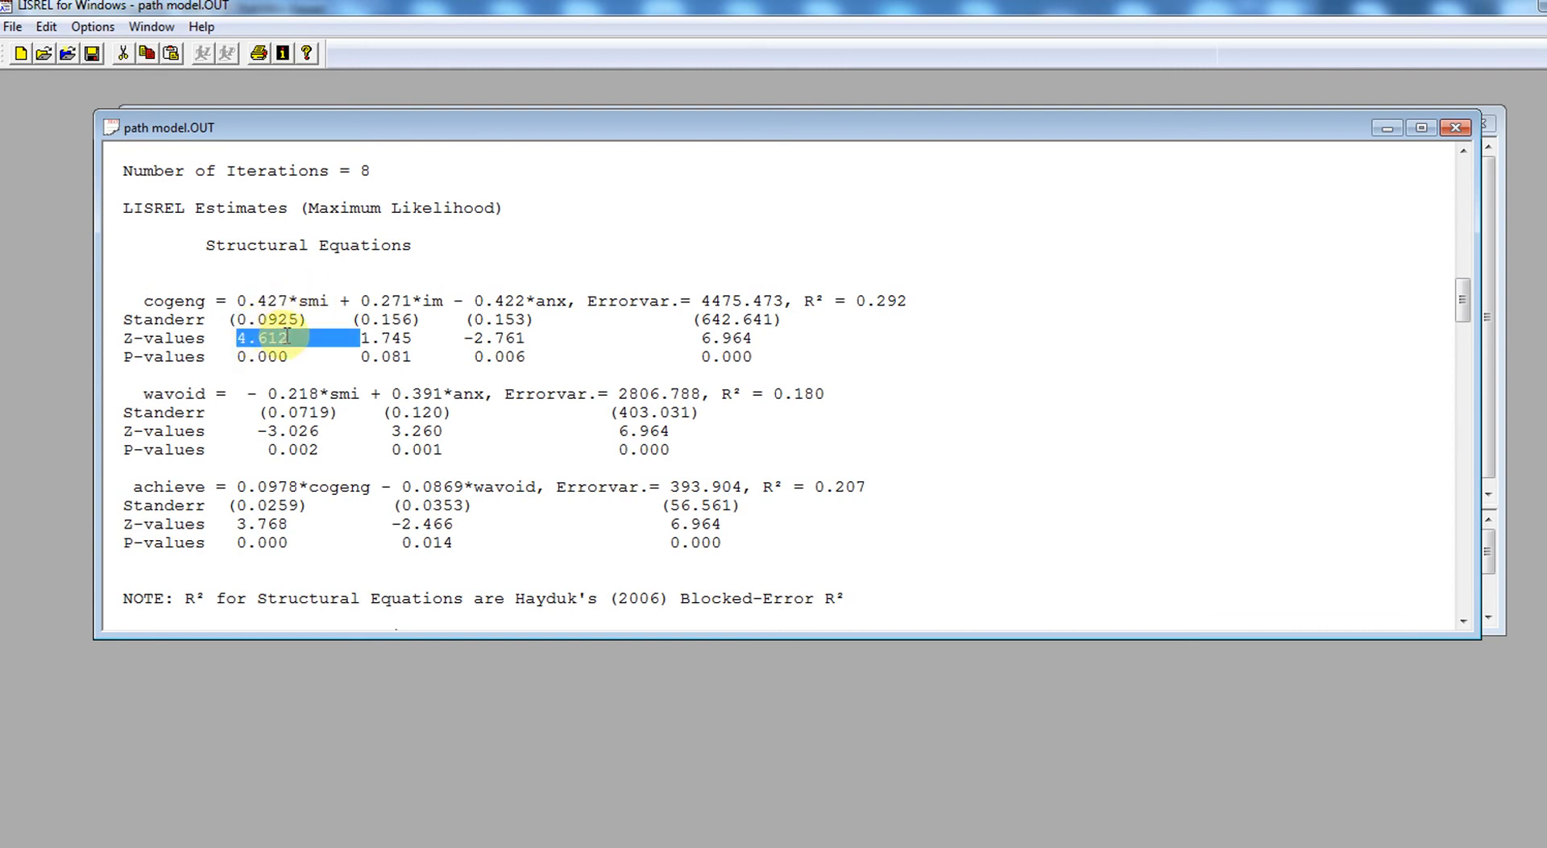
{"action": "double_click", "coordinate": [275, 354]}
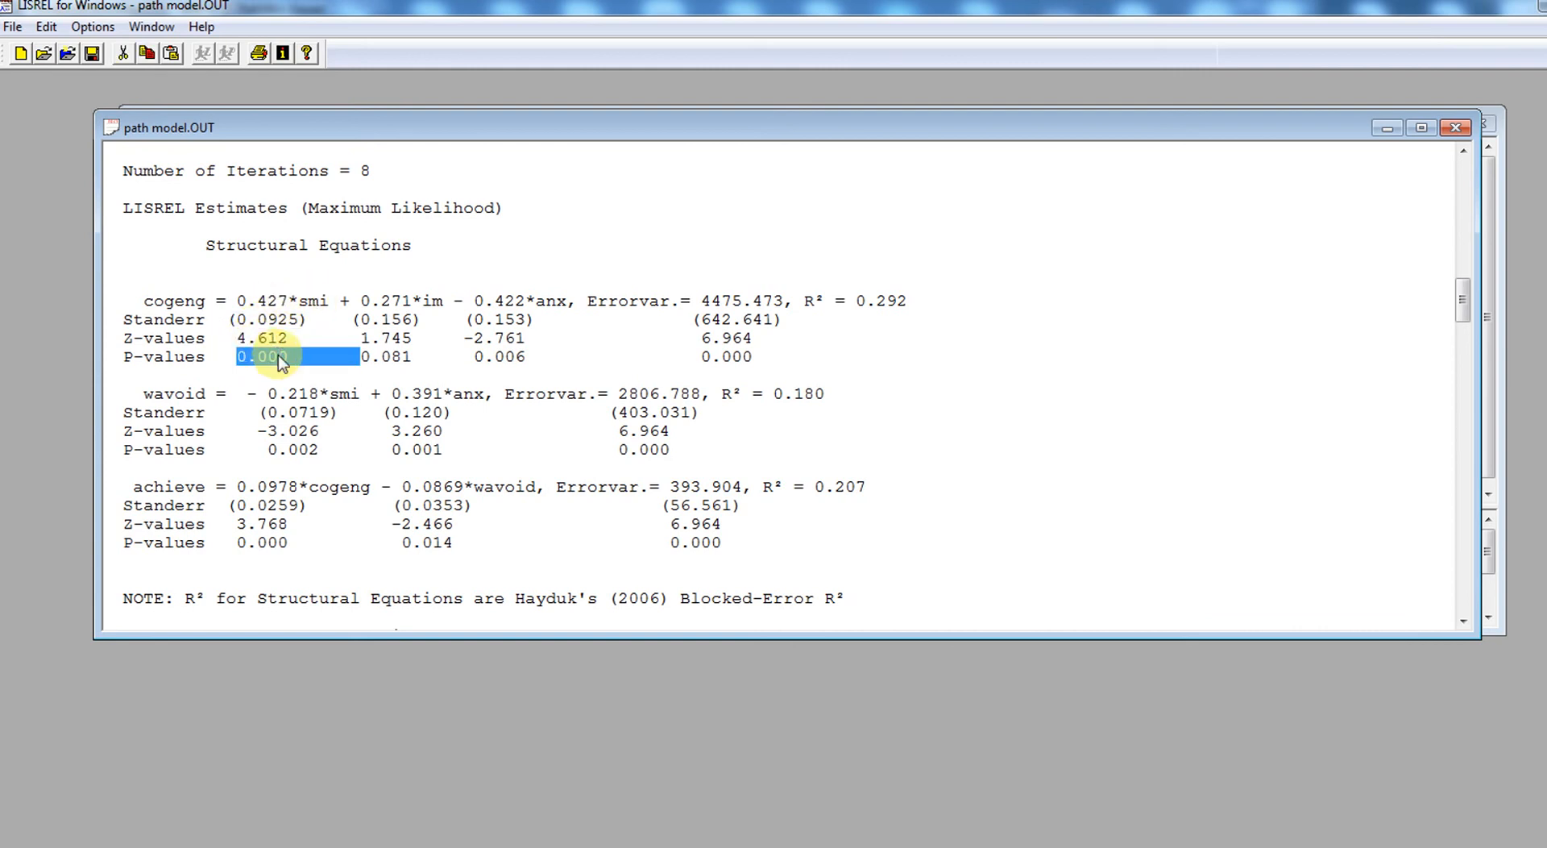
{"action": "left_click", "coordinate": [286, 322]}
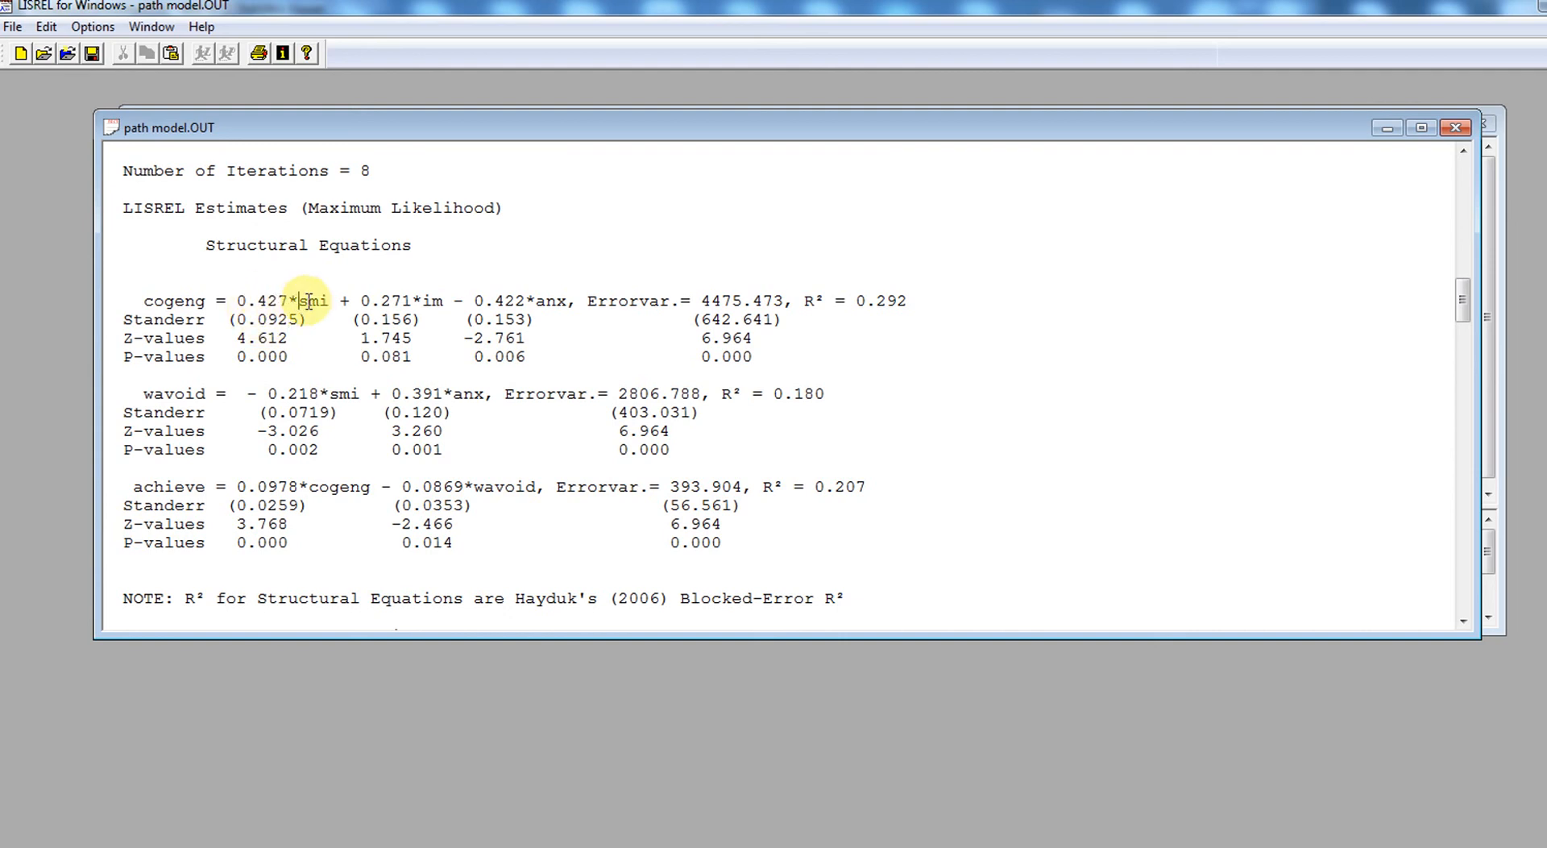
{"action": "left_click_drag", "start_coordinate": [300, 302], "coordinate": [331, 301]}
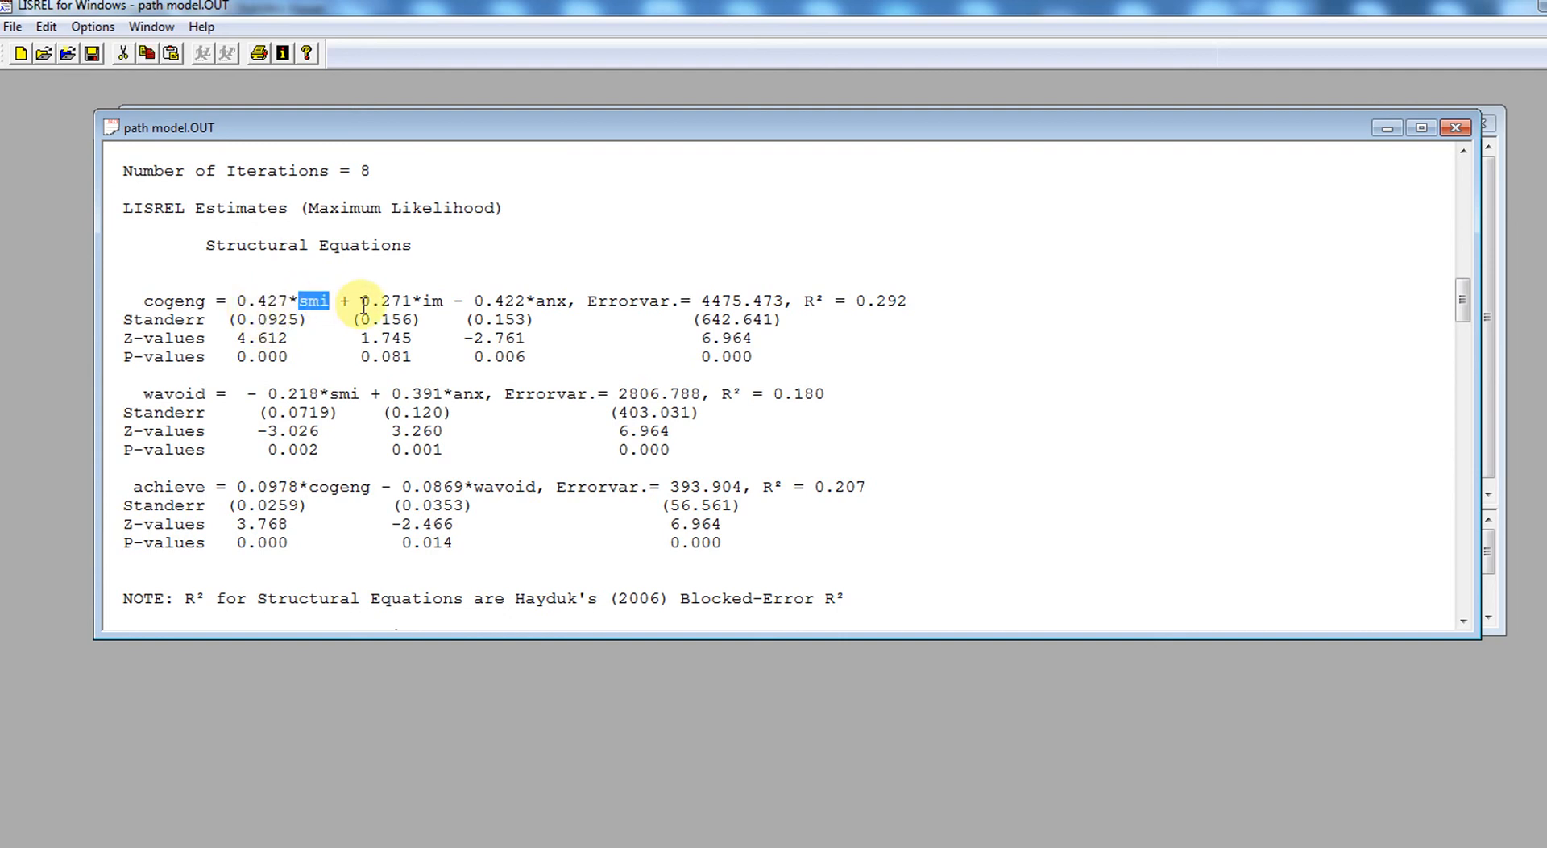
{"action": "left_click_drag", "start_coordinate": [362, 301], "coordinate": [412, 301]}
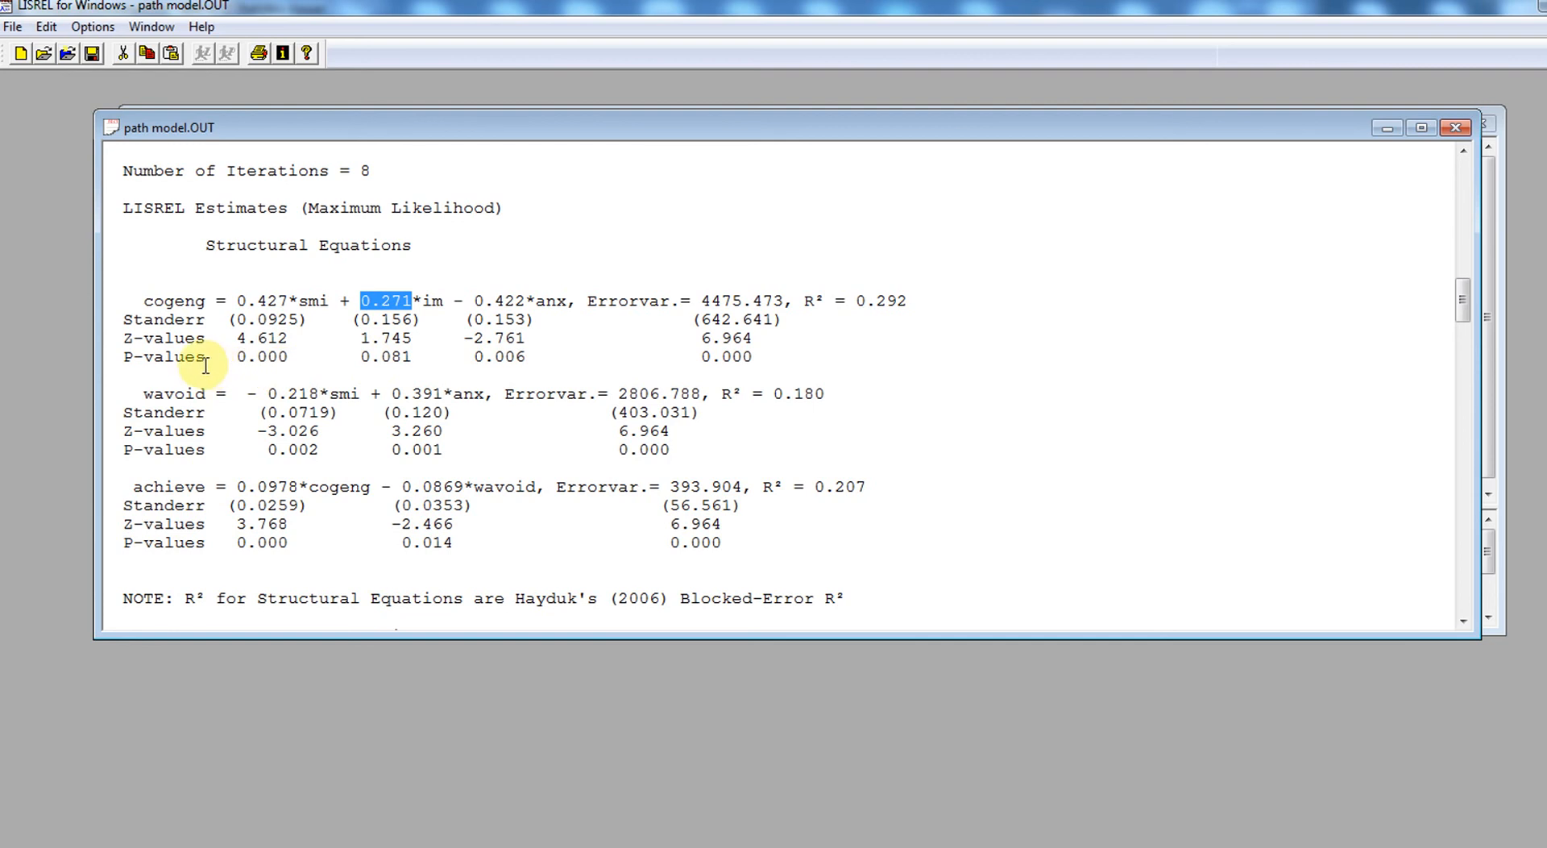
{"action": "double_click", "coordinate": [390, 357]}
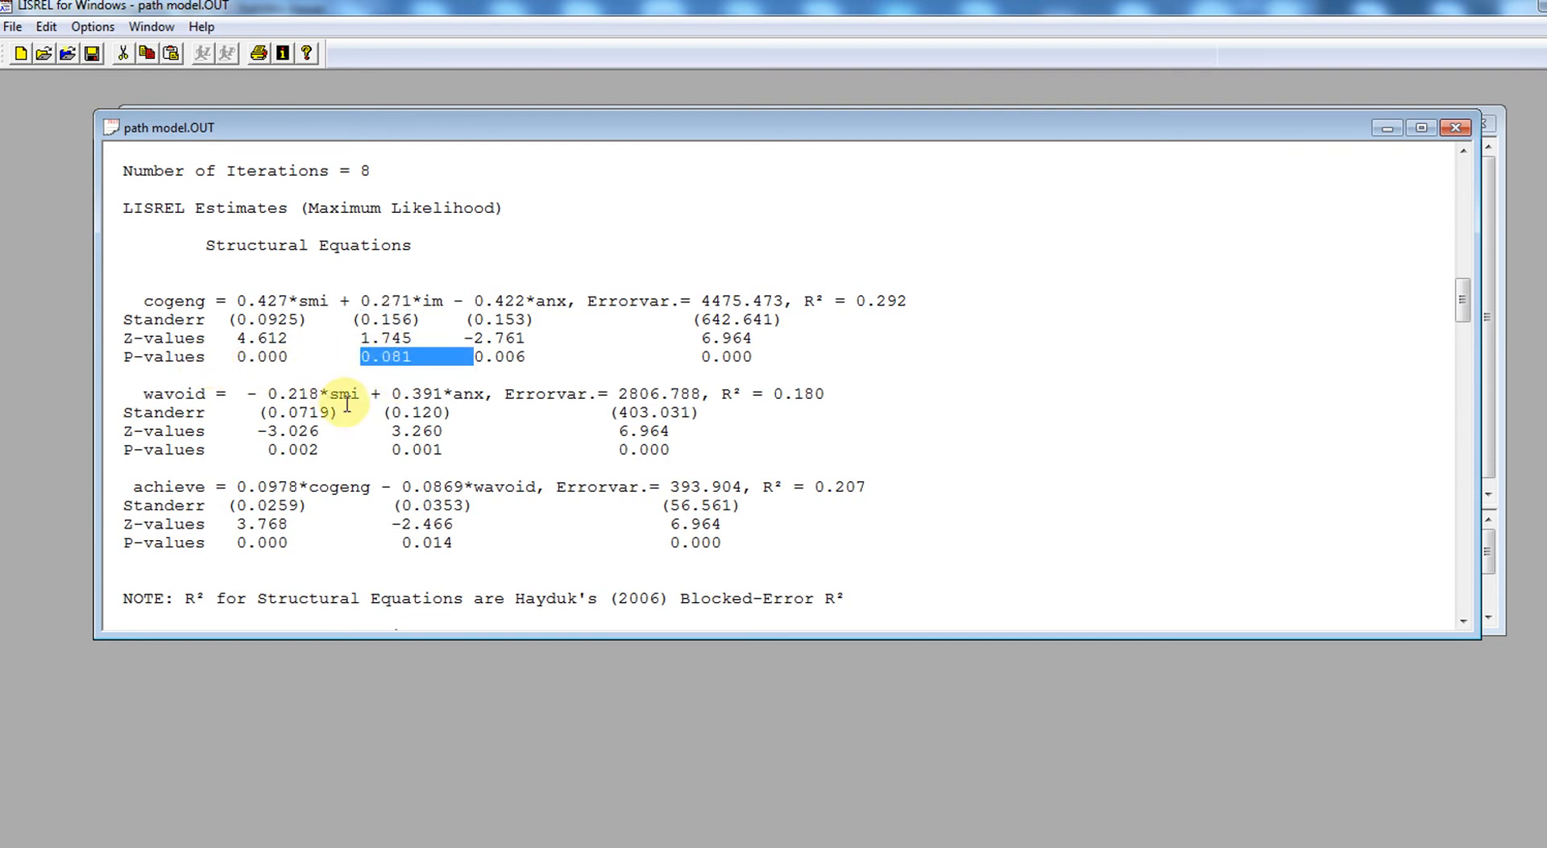
{"action": "left_click", "coordinate": [423, 361]}
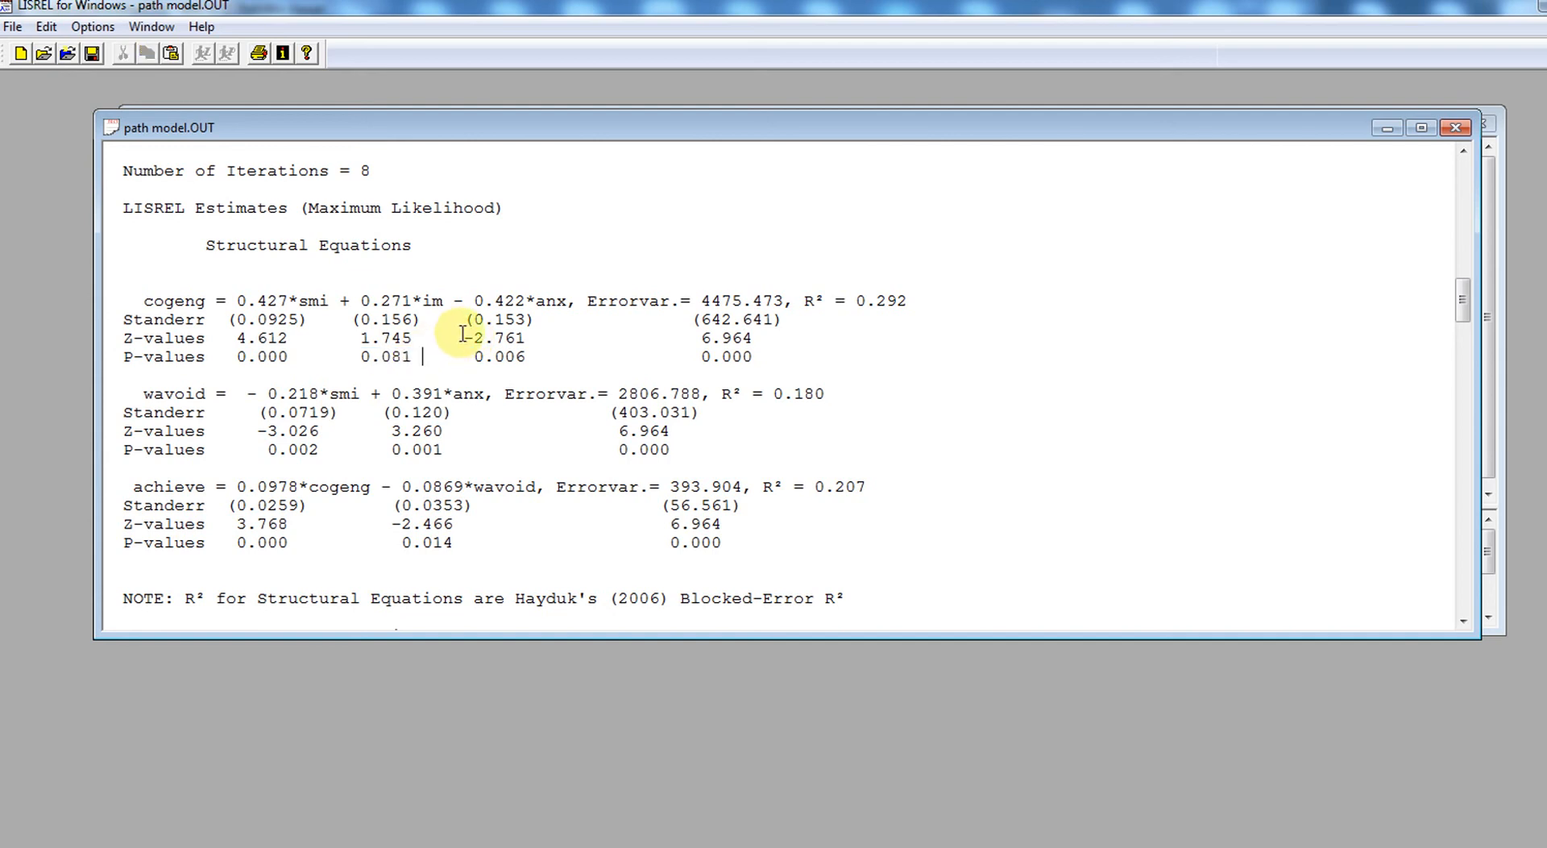
{"action": "left_click_drag", "start_coordinate": [477, 301], "coordinate": [537, 301]}
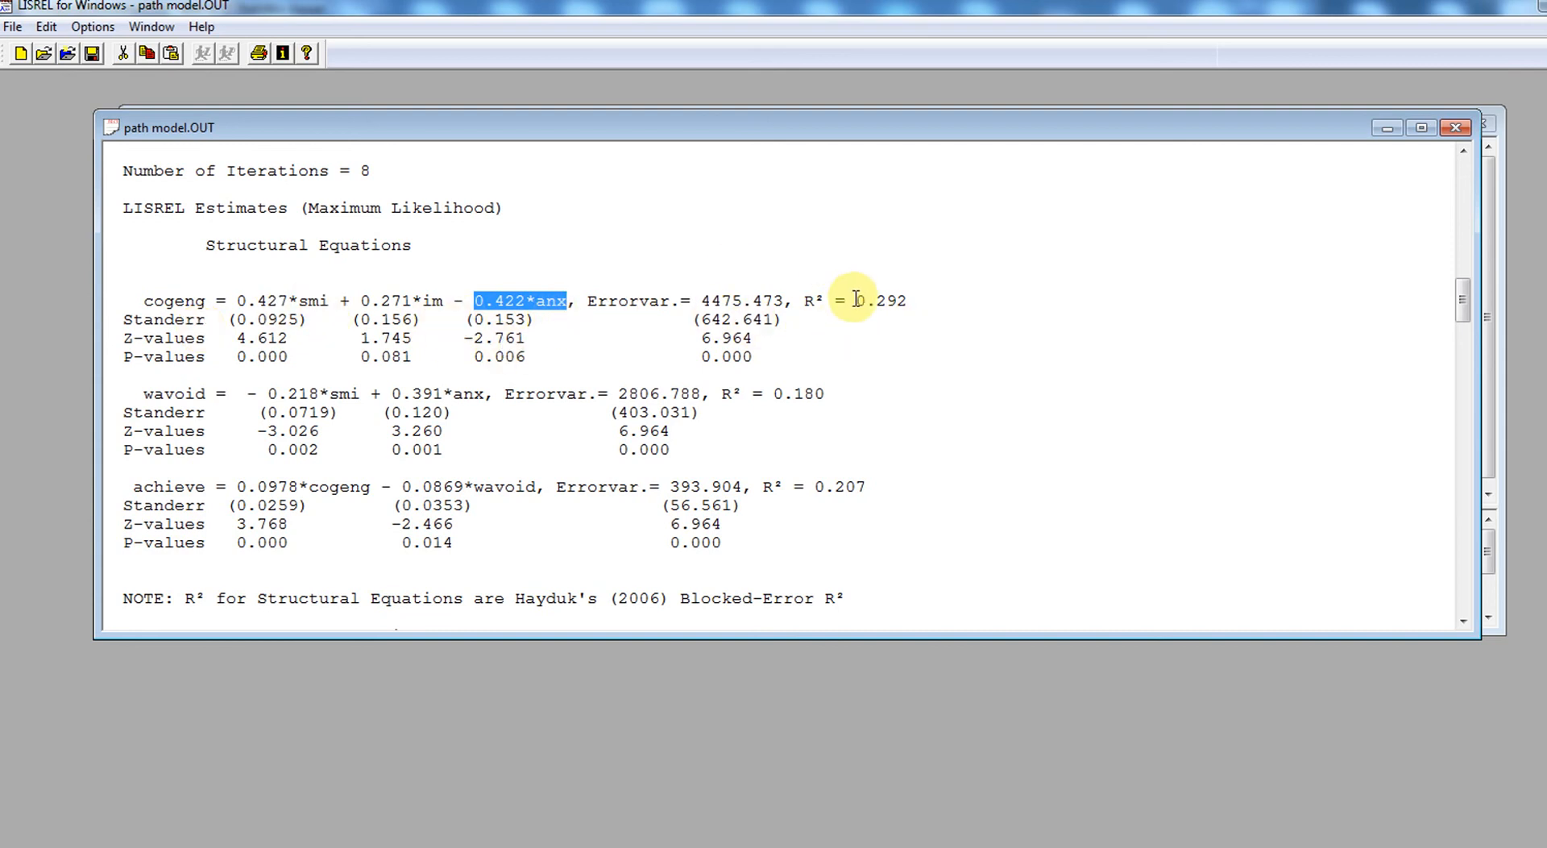
{"action": "left_click_drag", "start_coordinate": [876, 300], "coordinate": [902, 302]}
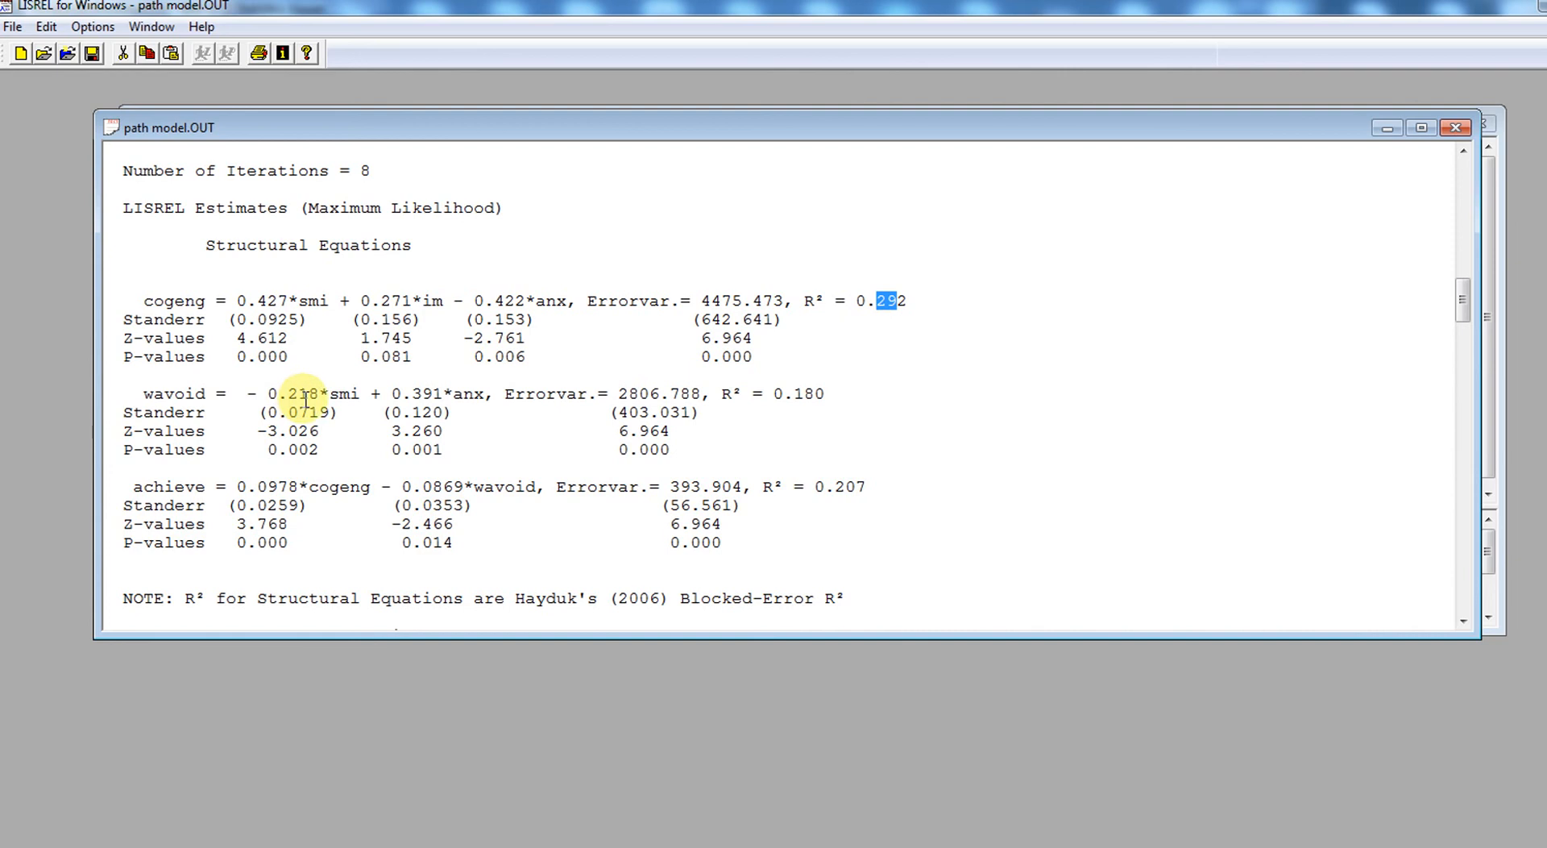
- Examine the wavoid equation's smi and anx effects with their P-values, and its R²
{"action": "double_click", "coordinate": [268, 449]}
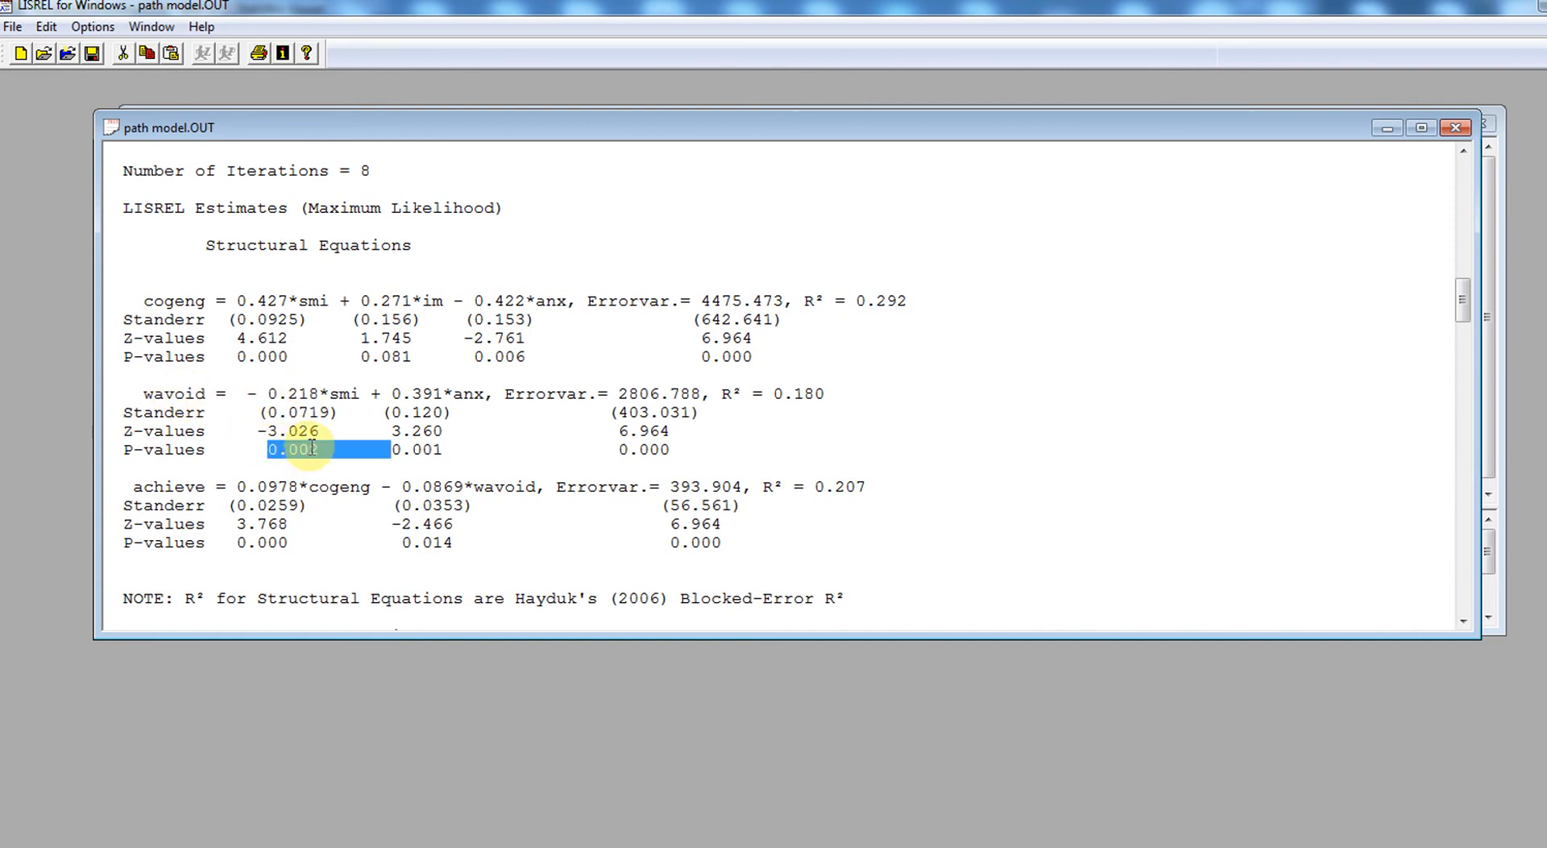
{"action": "left_click_drag", "start_coordinate": [392, 393], "coordinate": [445, 392]}
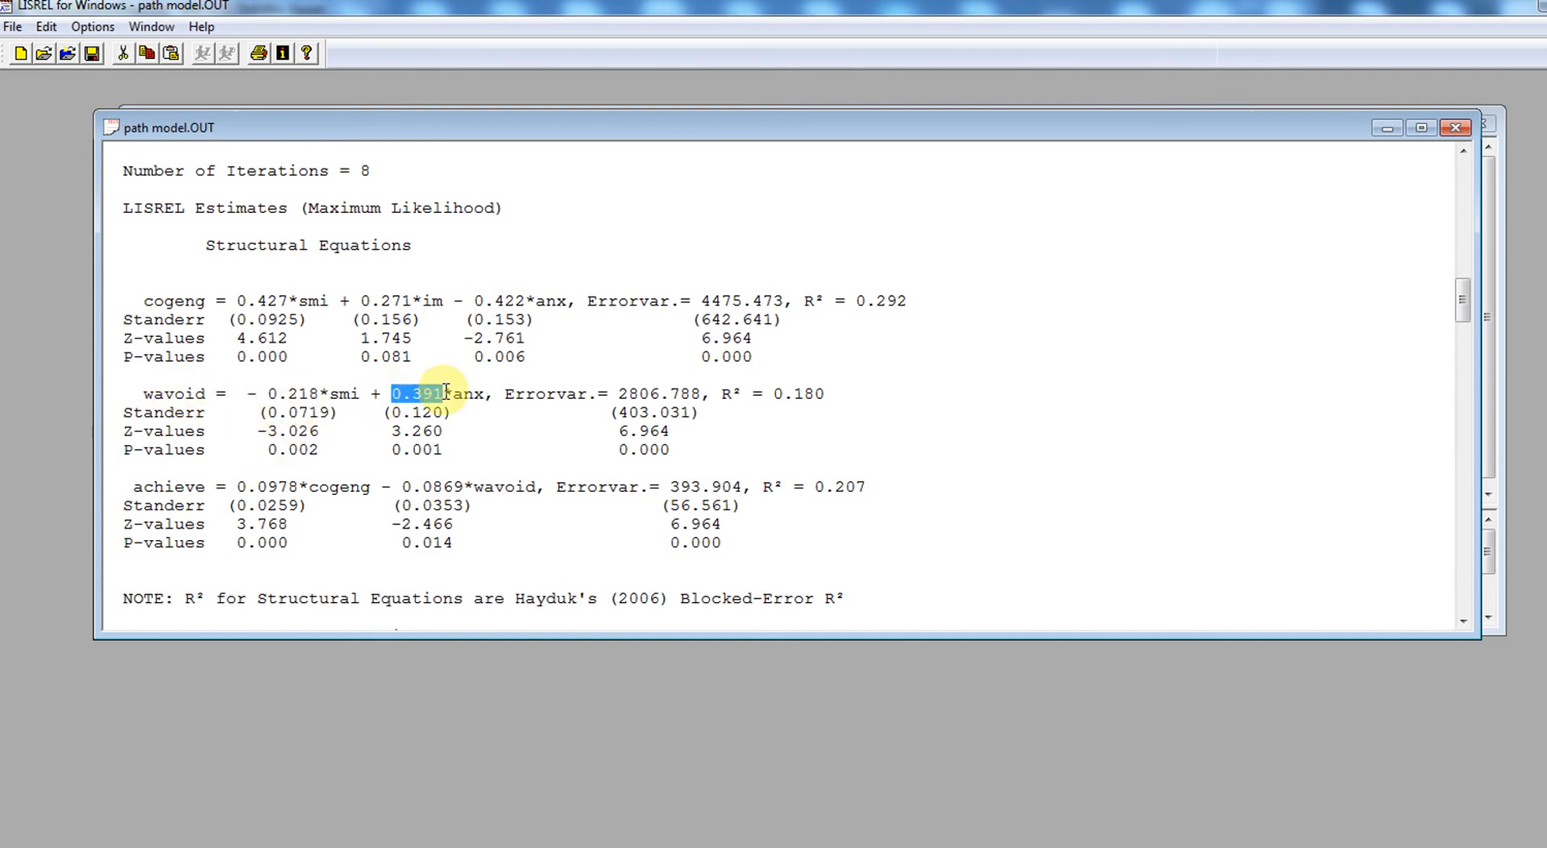
{"action": "double_click", "coordinate": [426, 449]}
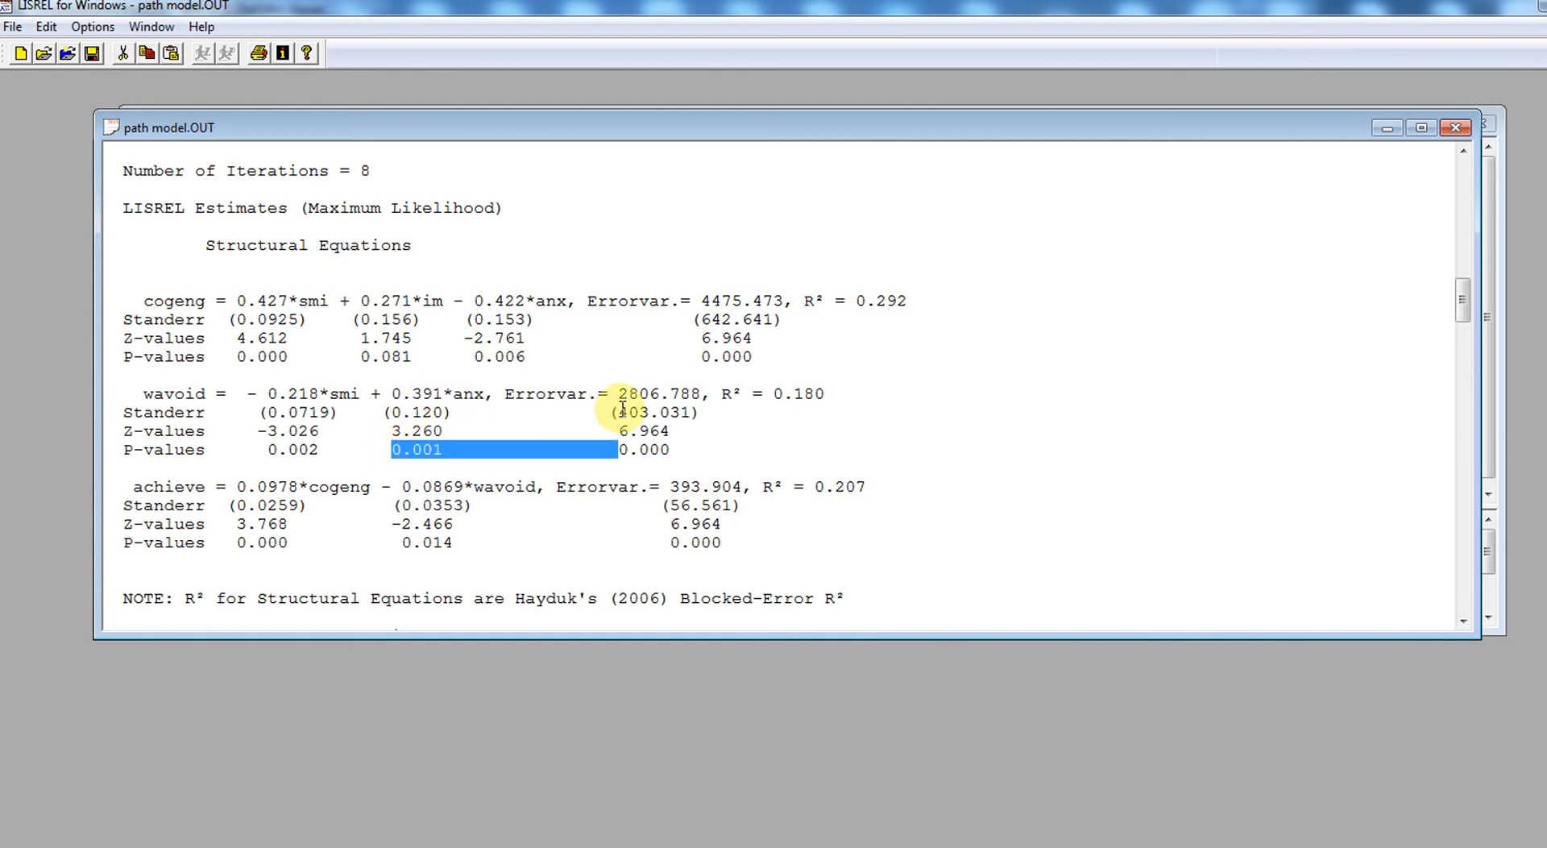
{"action": "left_click", "coordinate": [728, 418]}
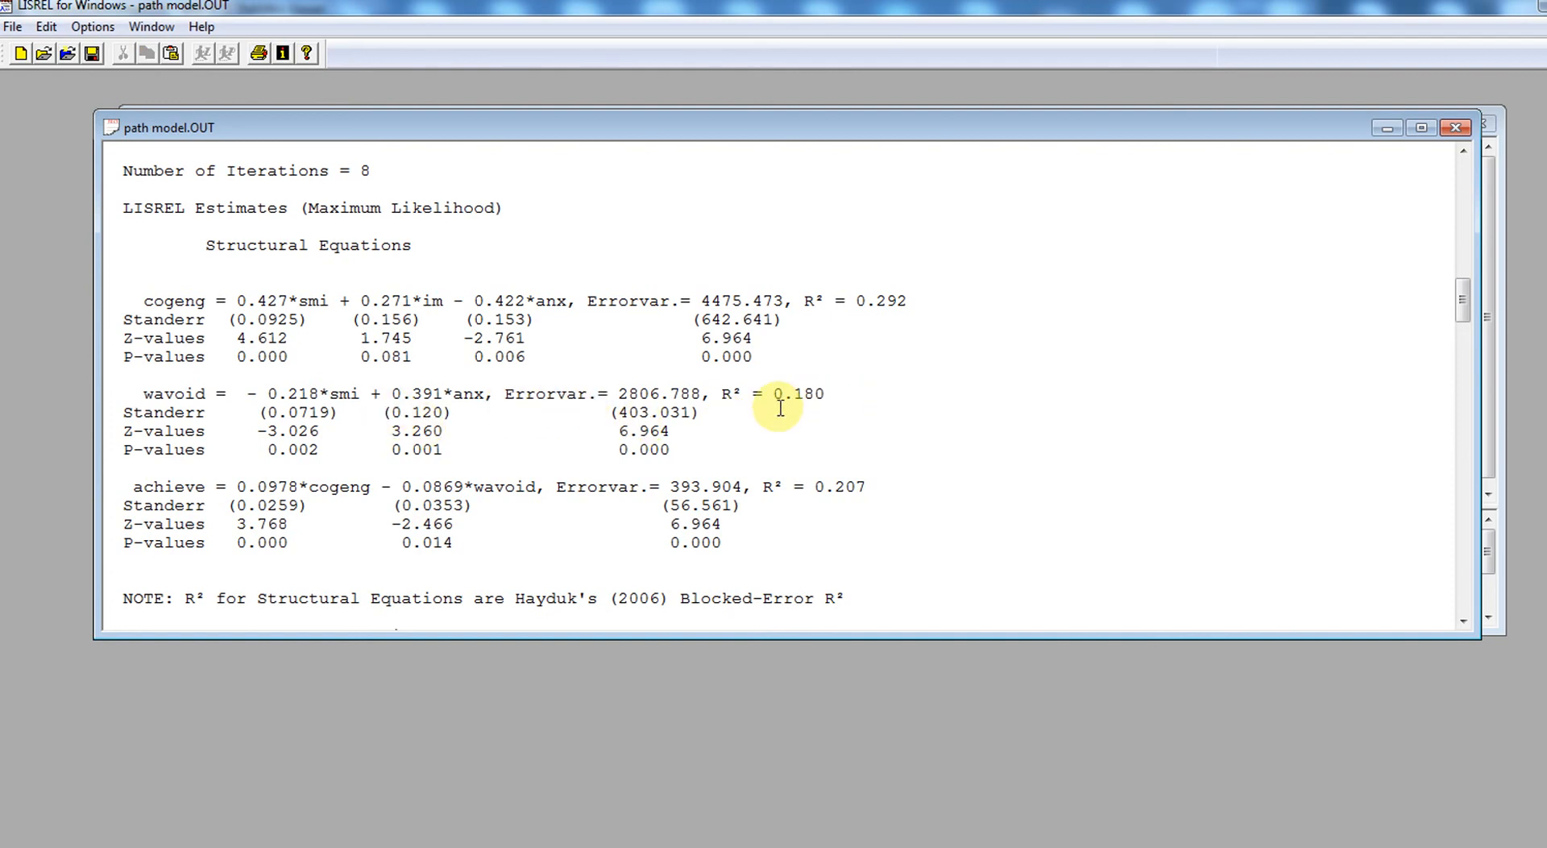
{"action": "left_click_drag", "start_coordinate": [794, 394], "coordinate": [816, 395]}
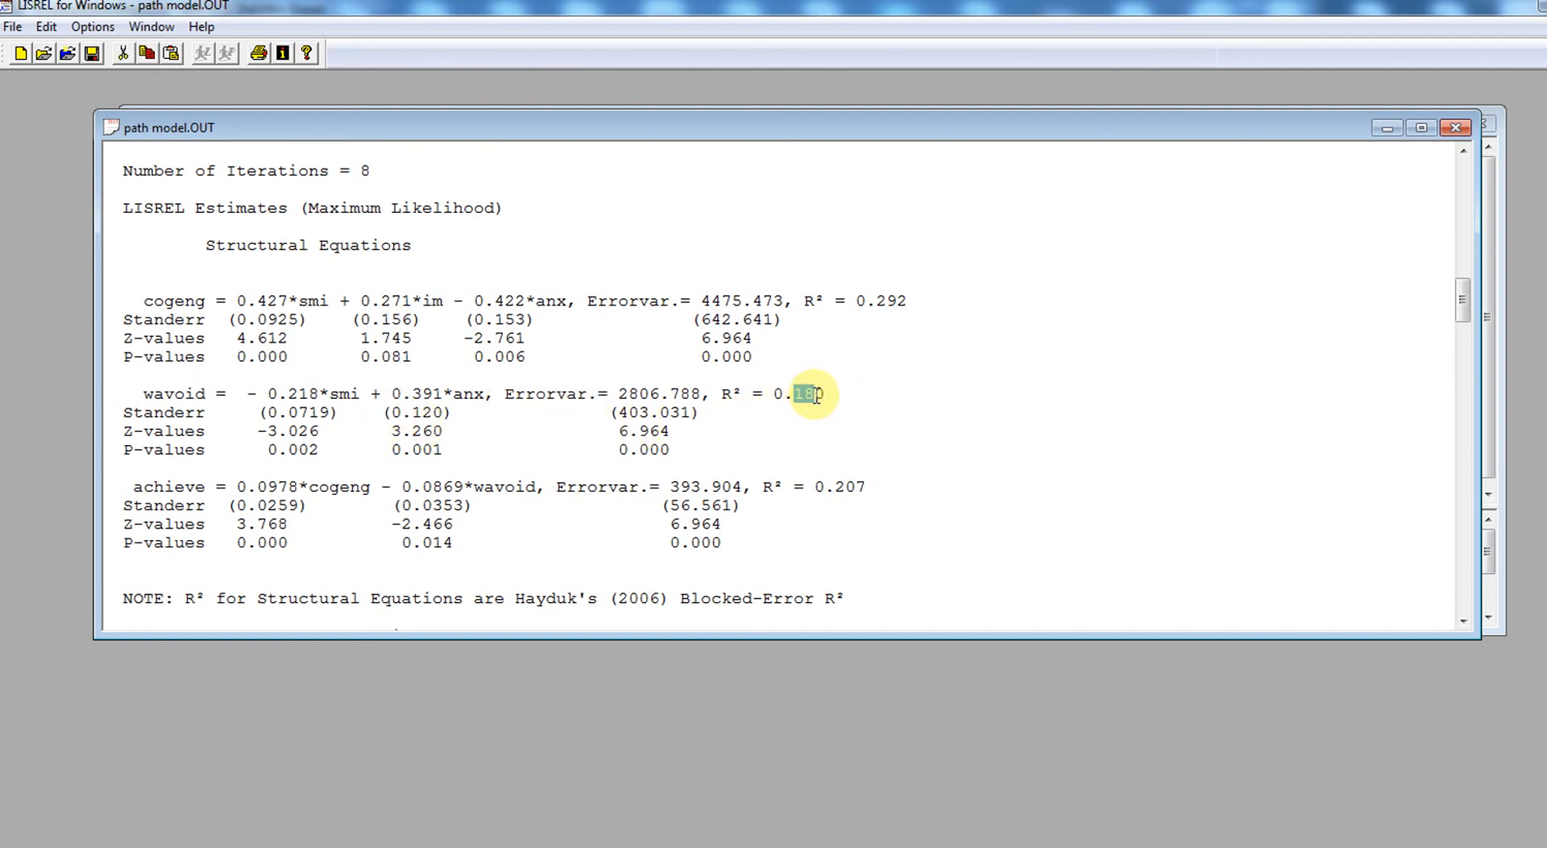
- Examine the achieve equation's cogeng and wavoid coefficients and its R²
{"action": "double_click", "coordinate": [237, 486]}
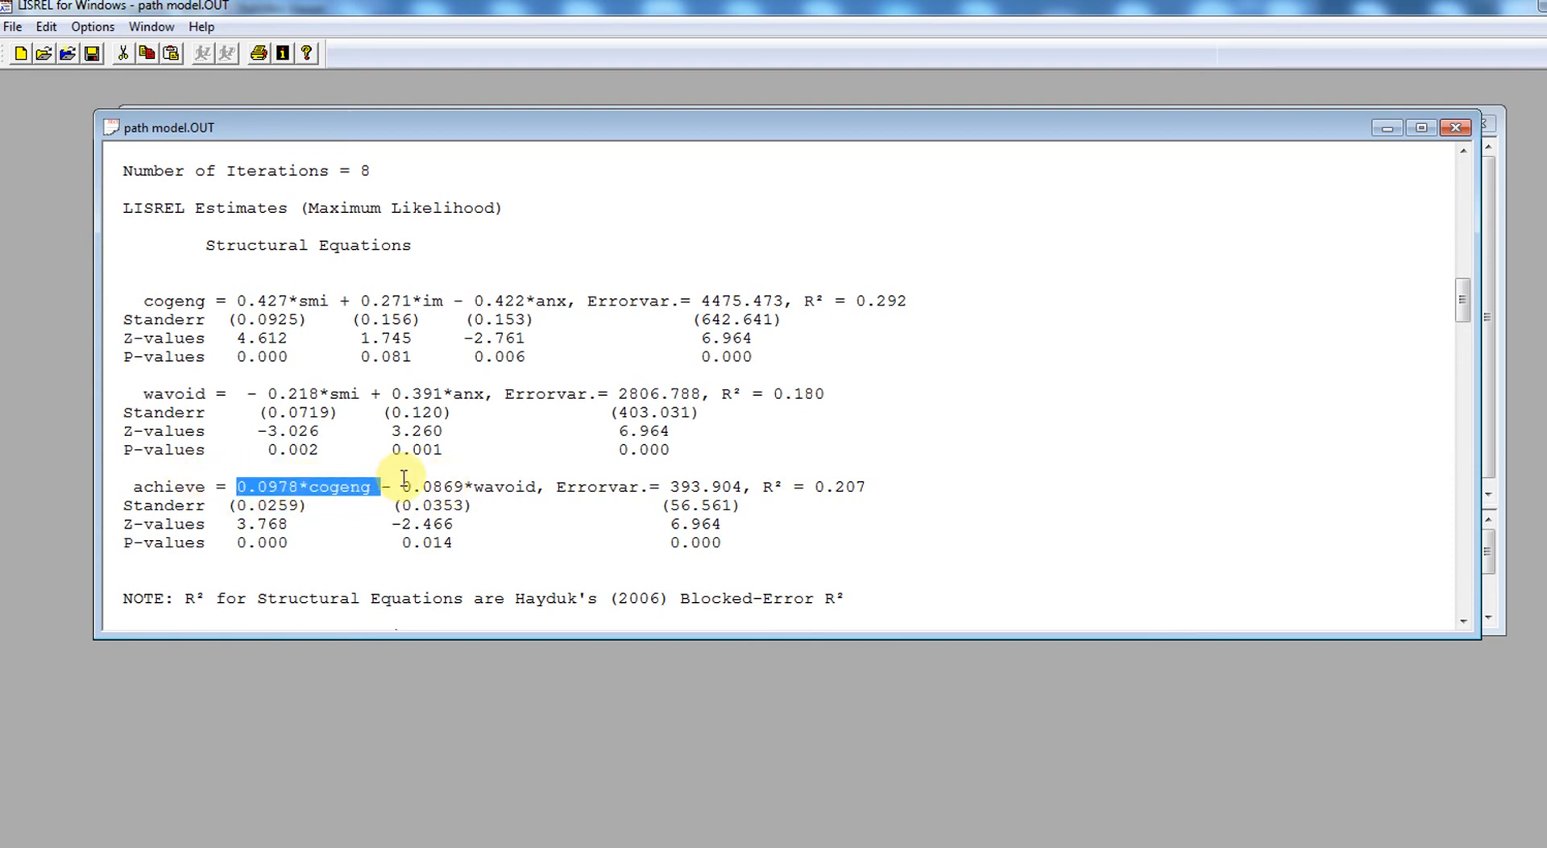
{"action": "left_click_drag", "start_coordinate": [402, 486], "coordinate": [464, 487]}
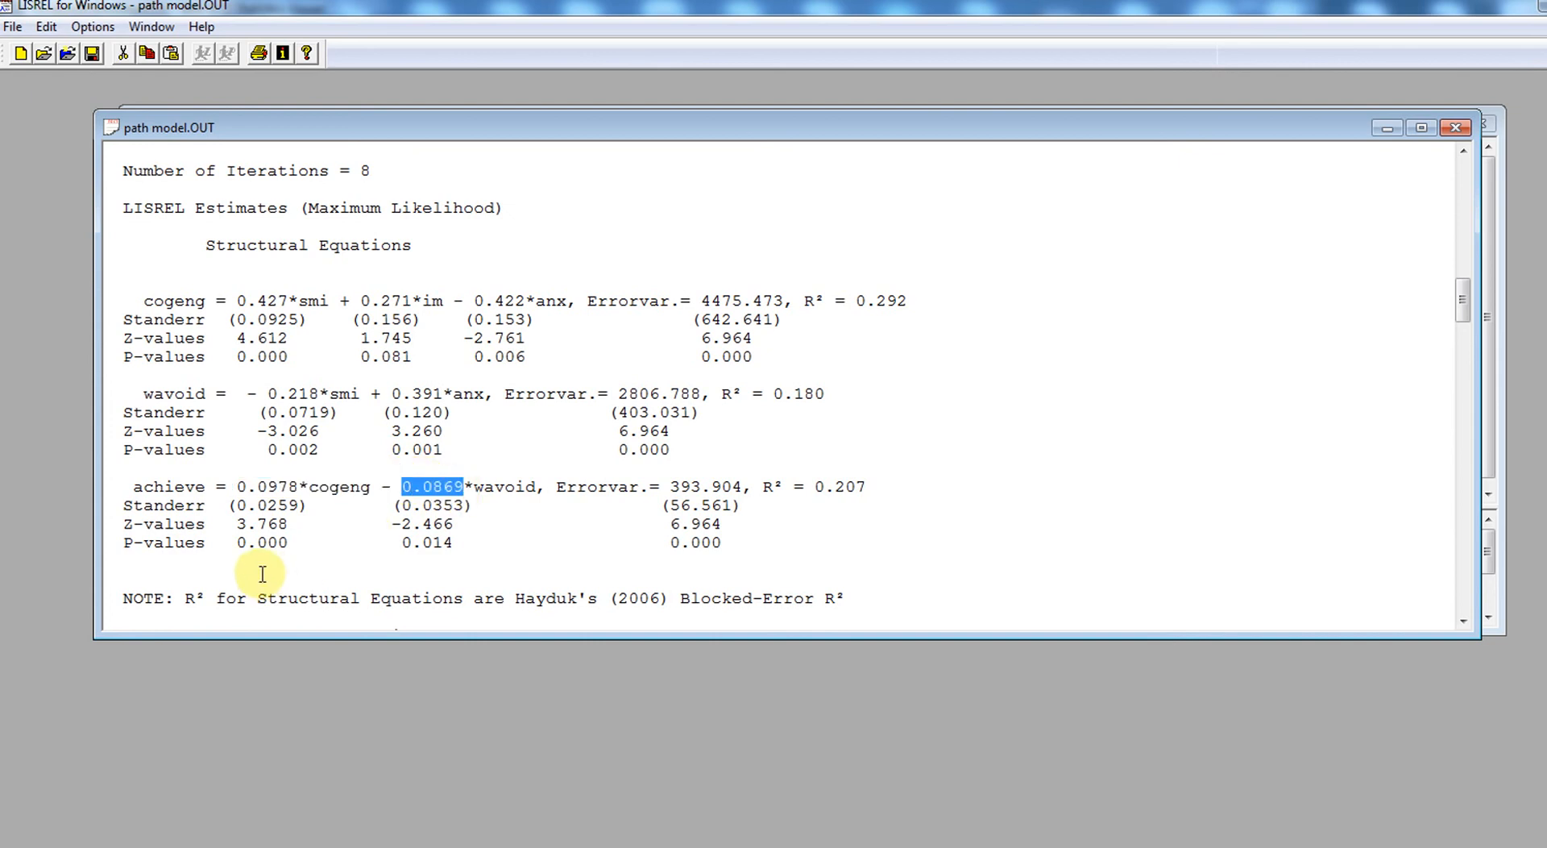
{"action": "left_click", "coordinate": [844, 487]}
{"action": "left_click_drag", "start_coordinate": [844, 486], "coordinate": [876, 487]}
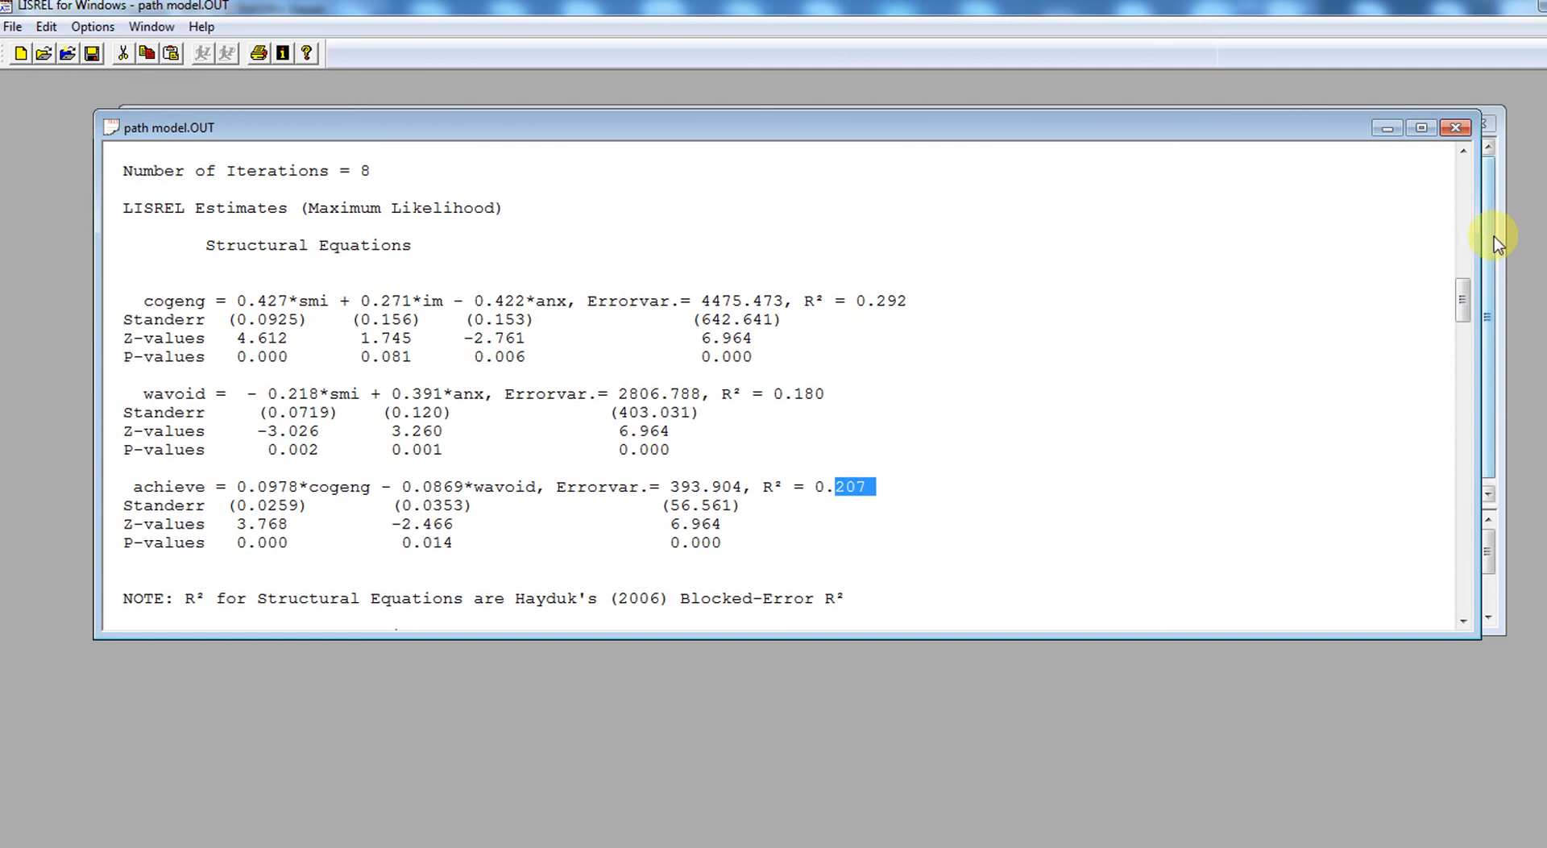
- Examine the model's degrees of freedom and chi-square tests in the Goodness-of-Fit Statistics section
{"action": "left_click_drag", "start_coordinate": [1463, 290], "coordinate": [1504, 433]}
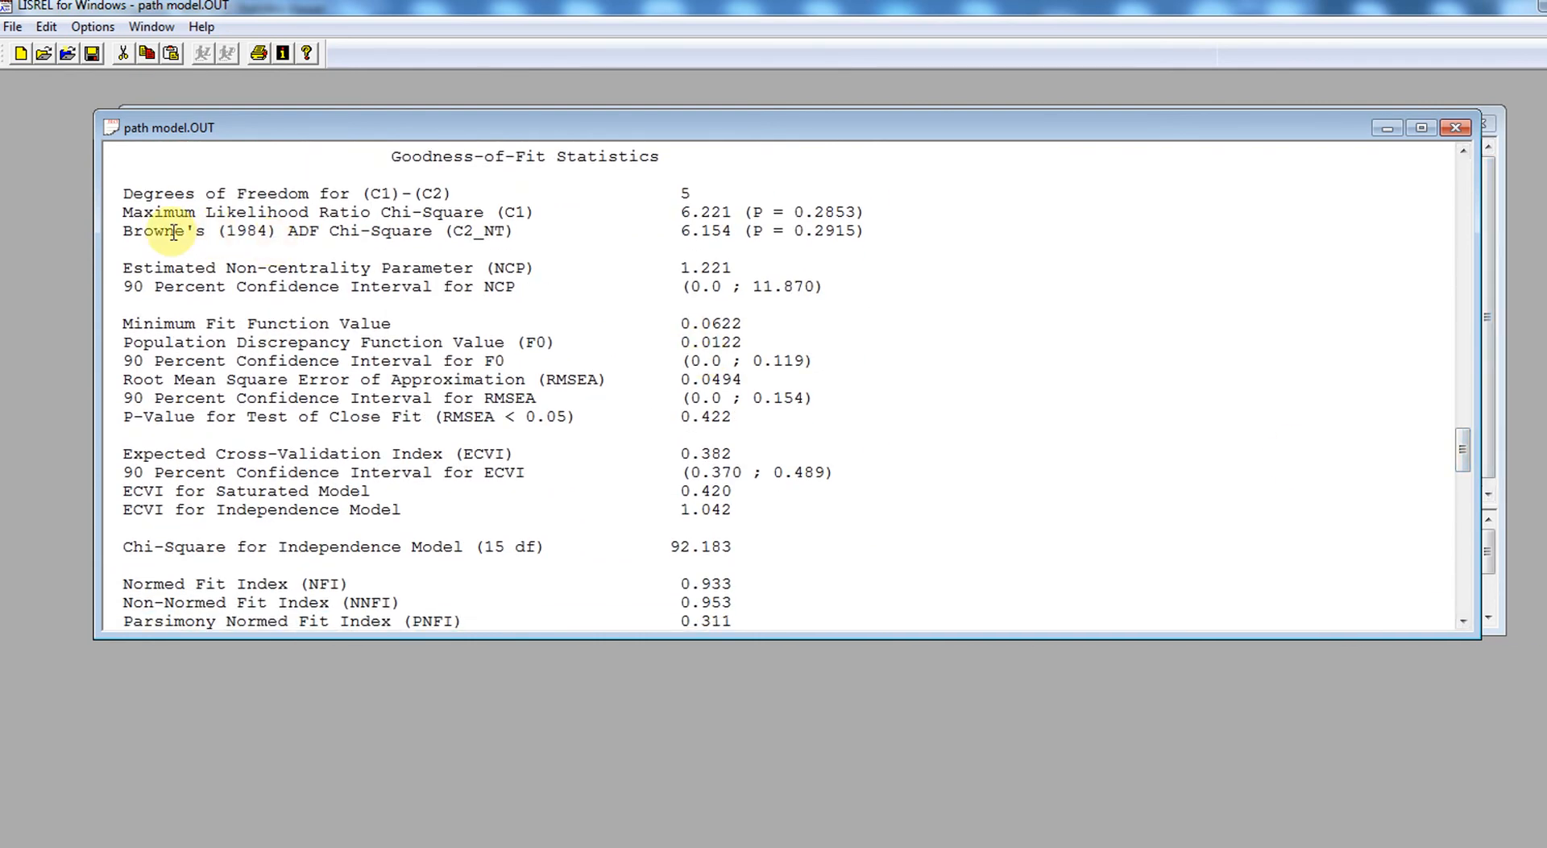
{"action": "left_click_drag", "start_coordinate": [121, 196], "coordinate": [696, 189]}
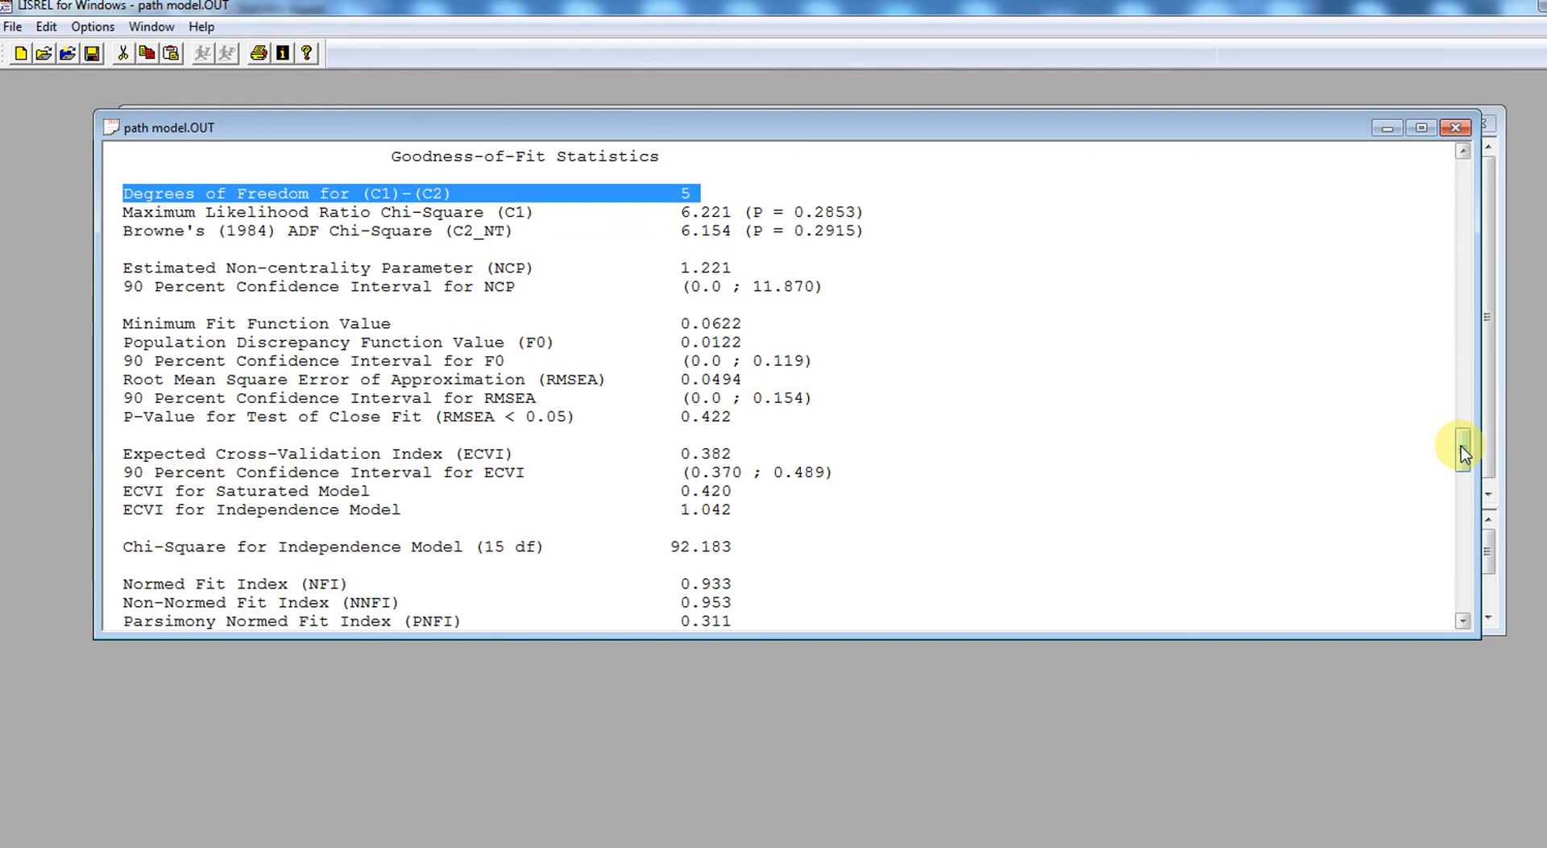
{"action": "left_click_drag", "start_coordinate": [1461, 446], "coordinate": [1462, 448]}
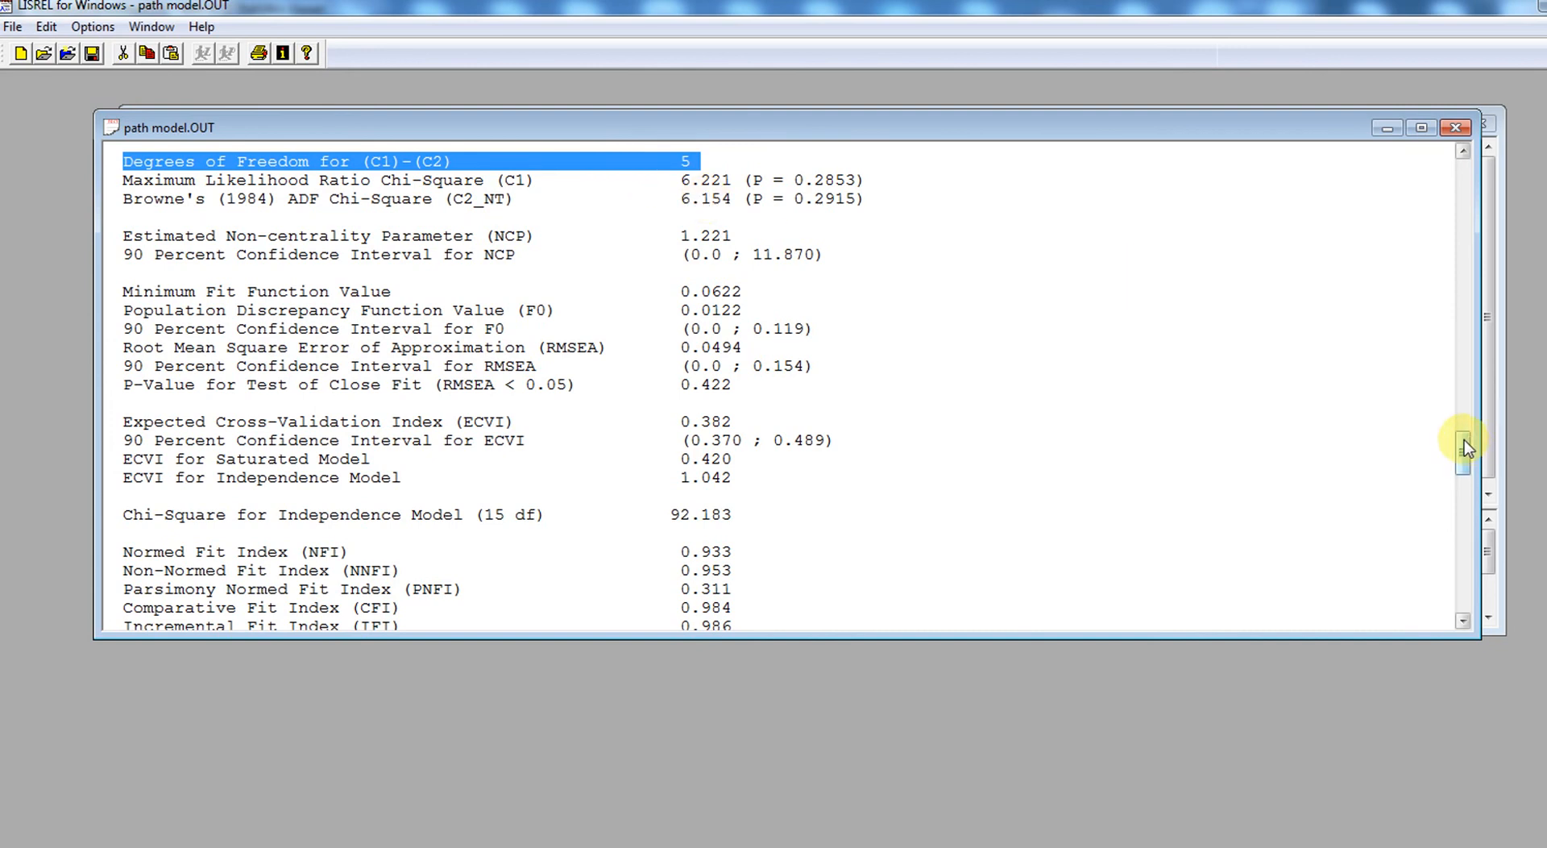
- Examine the Root Mean Square Error of Approximation (RMSEA) and its value among the fit statistics
{"action": "left_click_drag", "start_coordinate": [1464, 440], "coordinate": [1464, 462]}
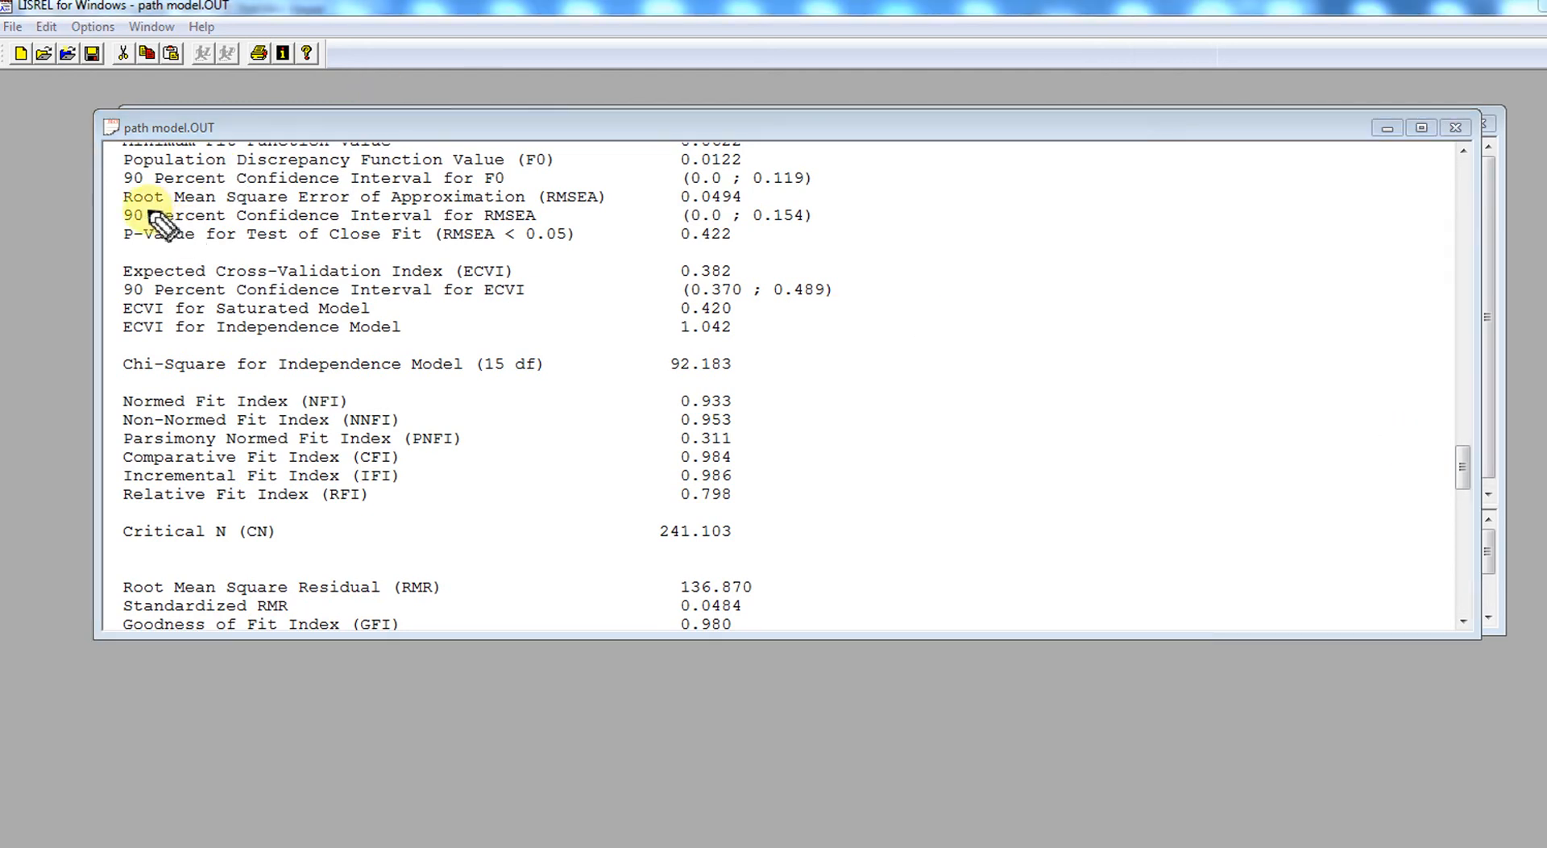
{"action": "left_click_drag", "start_coordinate": [129, 208], "coordinate": [577, 202]}
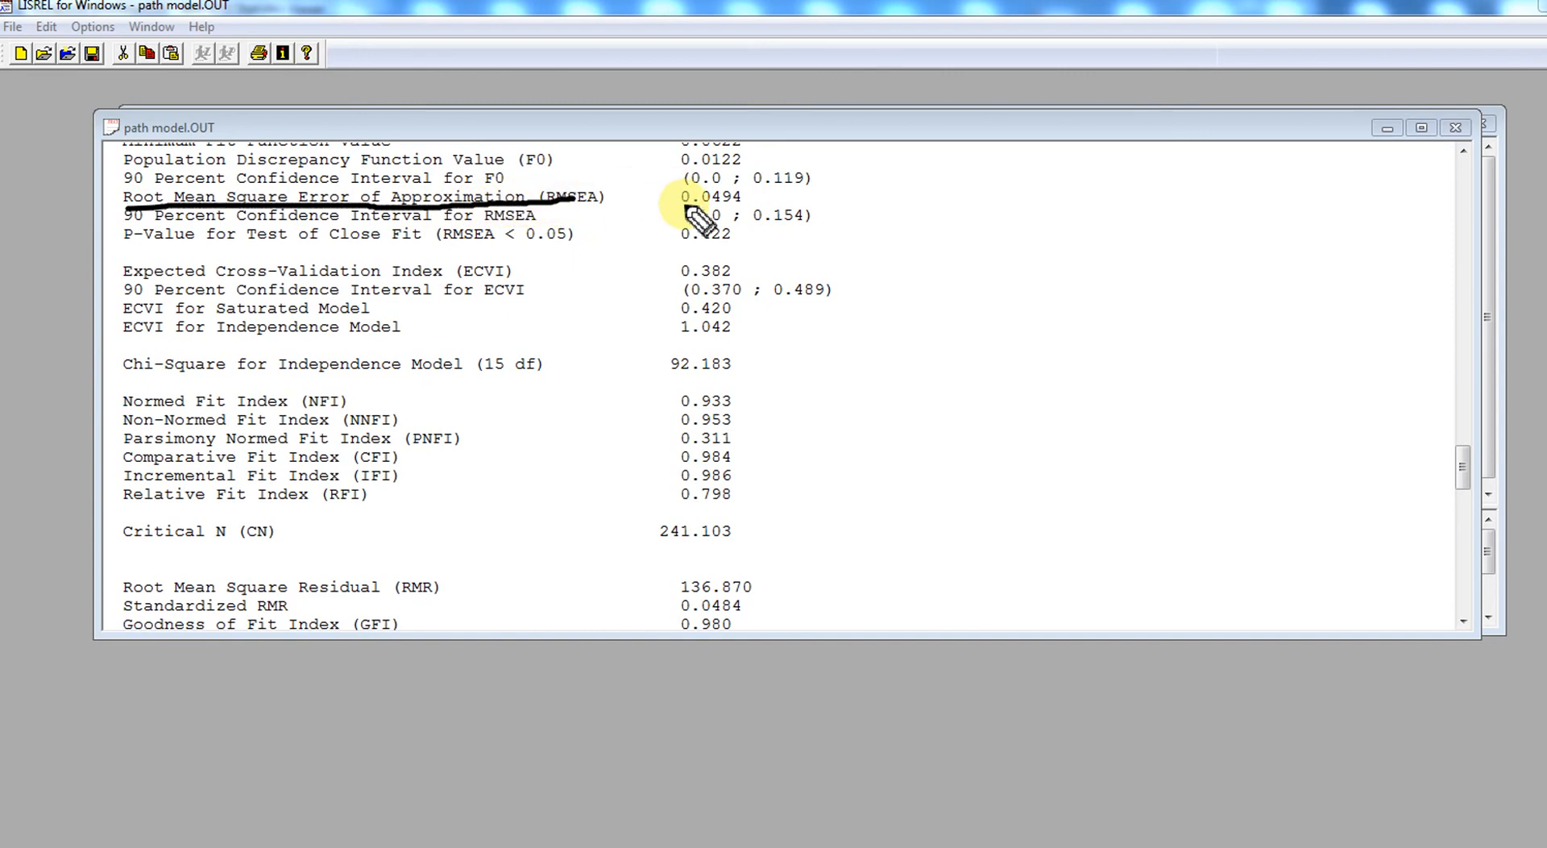
{"action": "left_click_drag", "start_coordinate": [683, 206], "coordinate": [737, 203]}
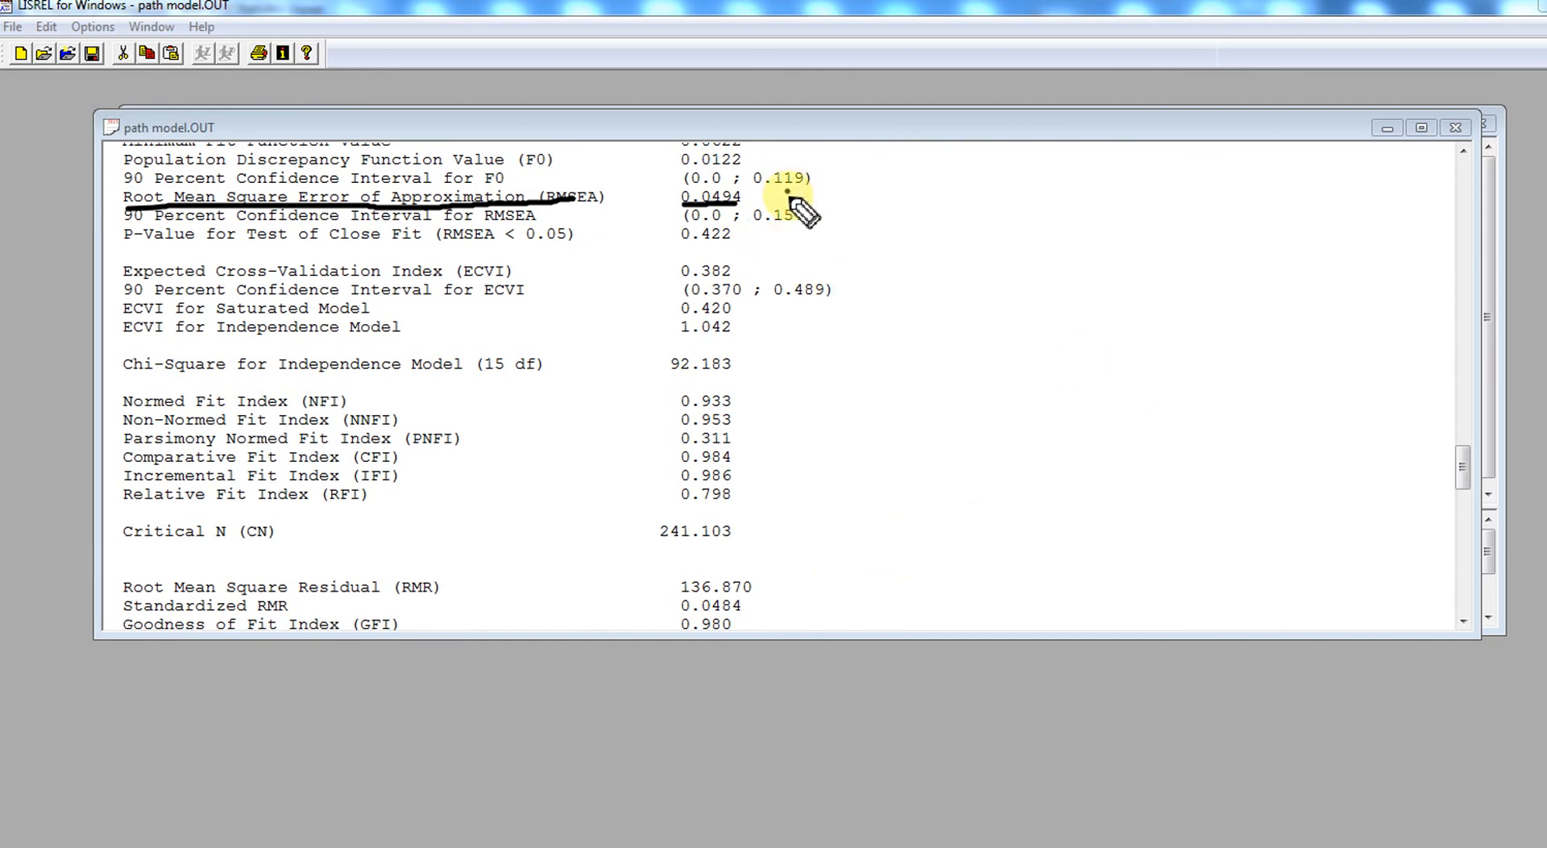
{"action": "left_click_drag", "start_coordinate": [787, 192], "coordinate": [846, 167]}
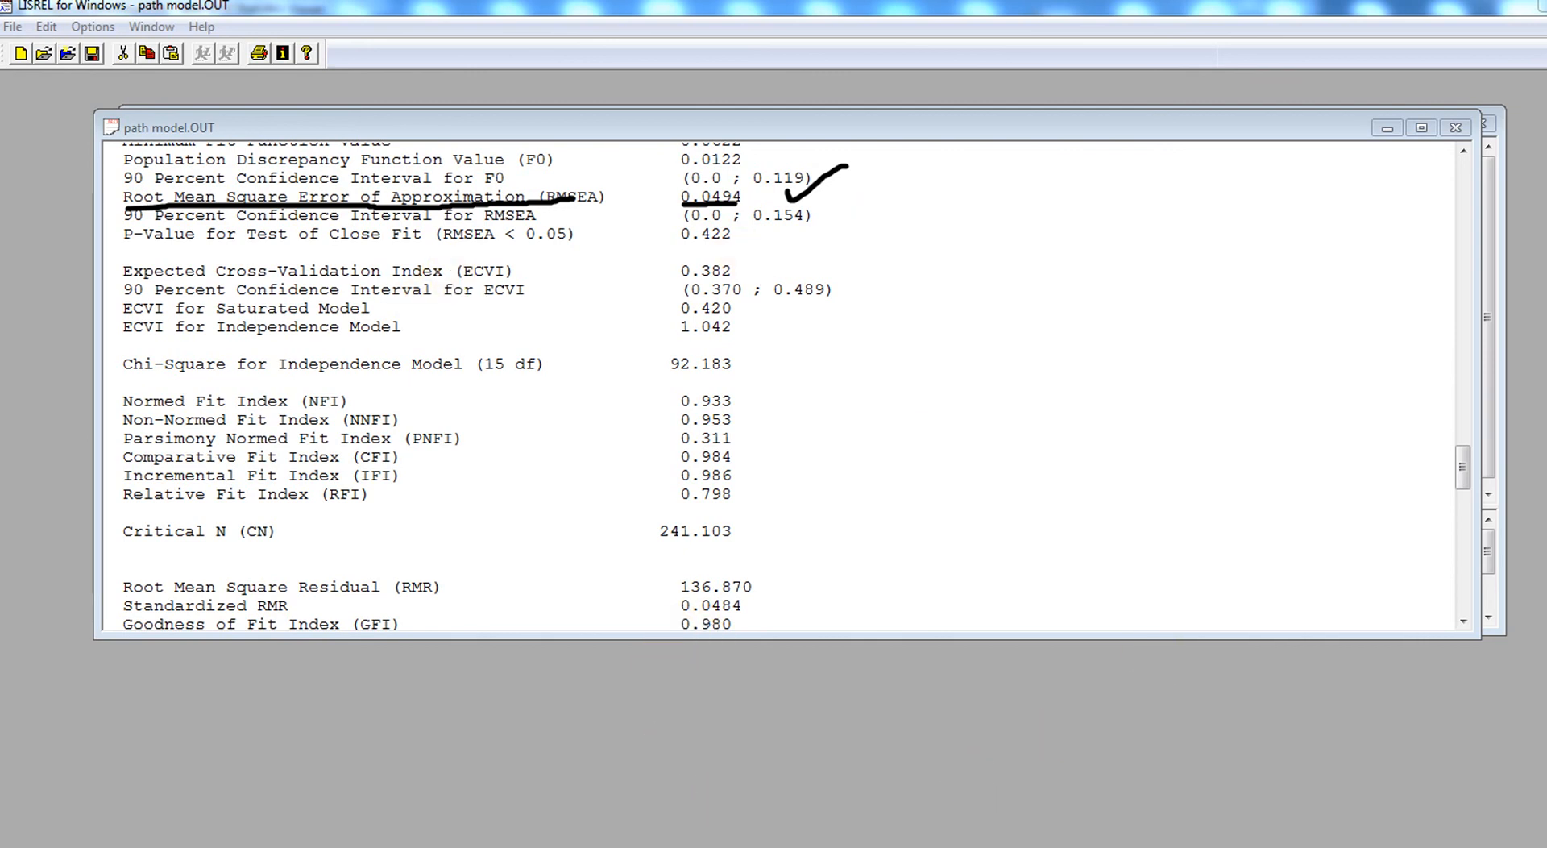
{"action": "key", "text": "Escape"}
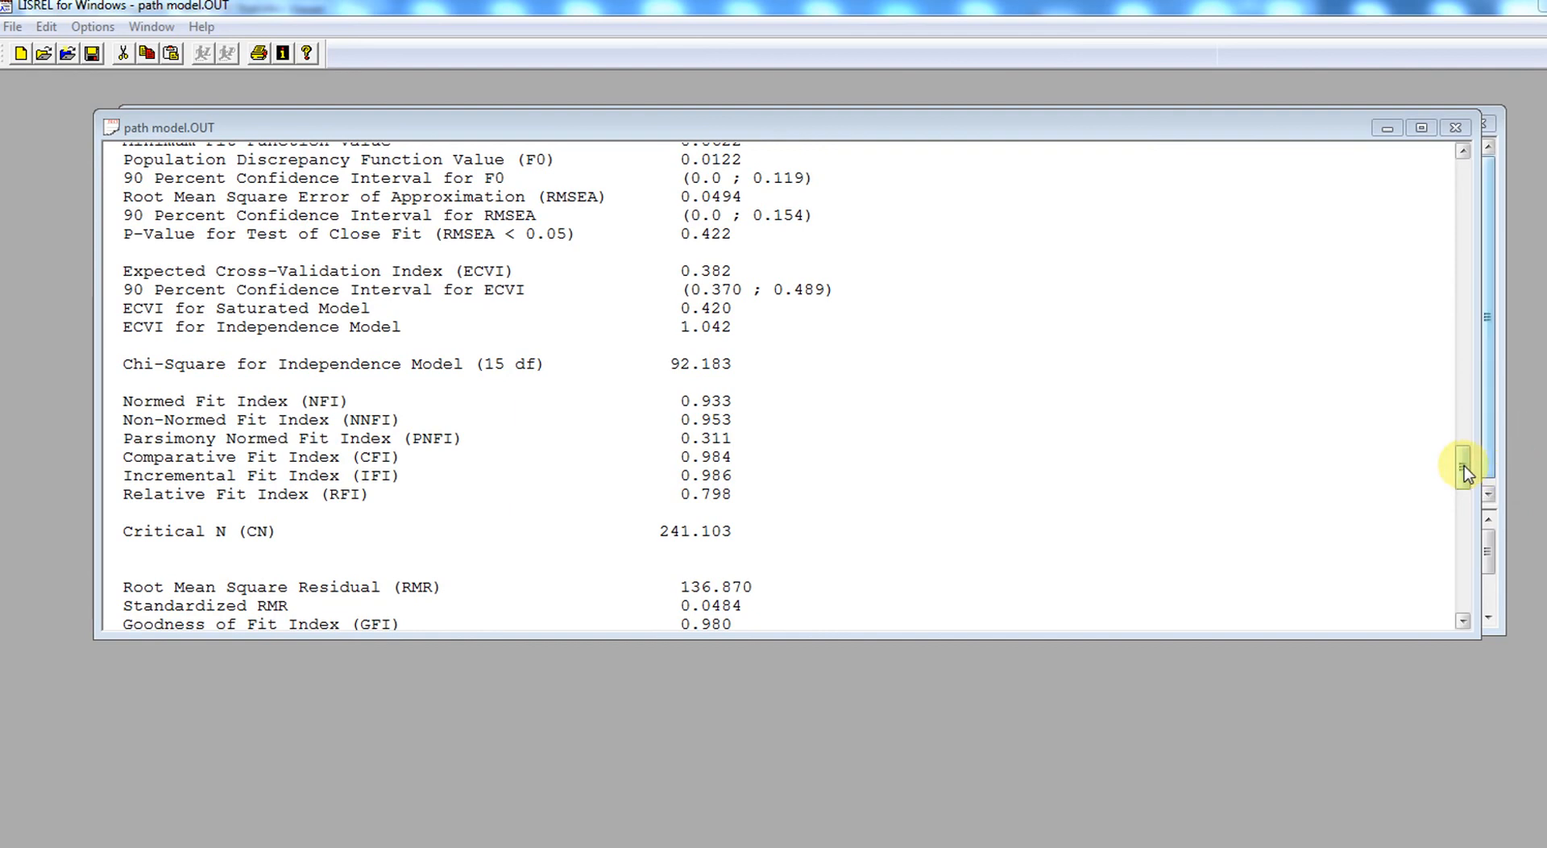
- Examine the Normed, Non-Normed and Comparative Fit Indices (NFI, NNFI, CFI) and their values
{"action": "left_click_drag", "start_coordinate": [1463, 466], "coordinate": [1464, 452]}
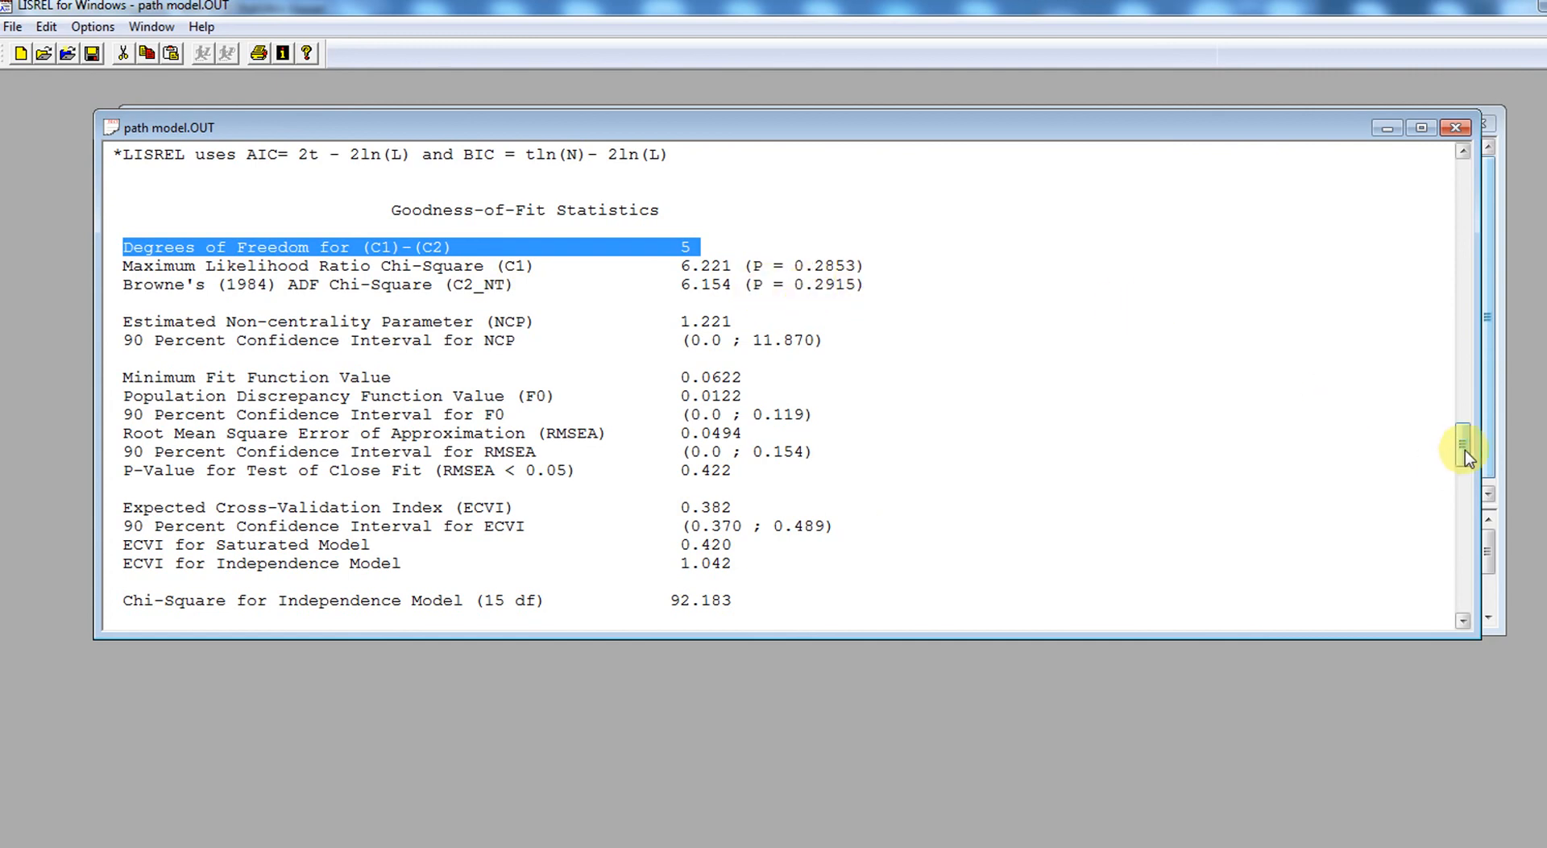
{"action": "left_click_drag", "start_coordinate": [1465, 450], "coordinate": [1474, 500]}
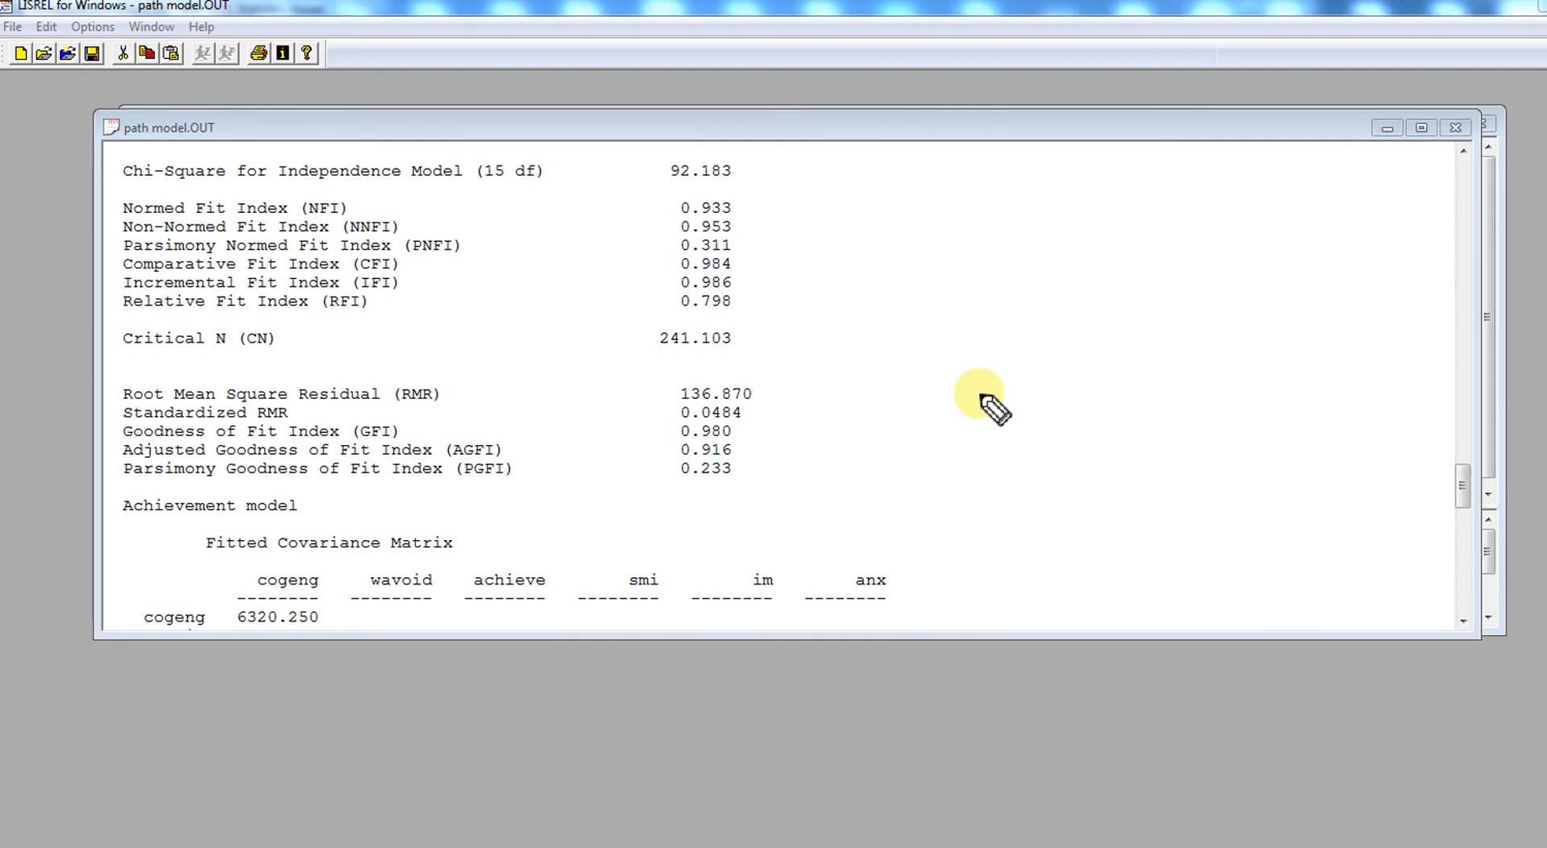
{"action": "left_click_drag", "start_coordinate": [128, 216], "coordinate": [322, 229]}
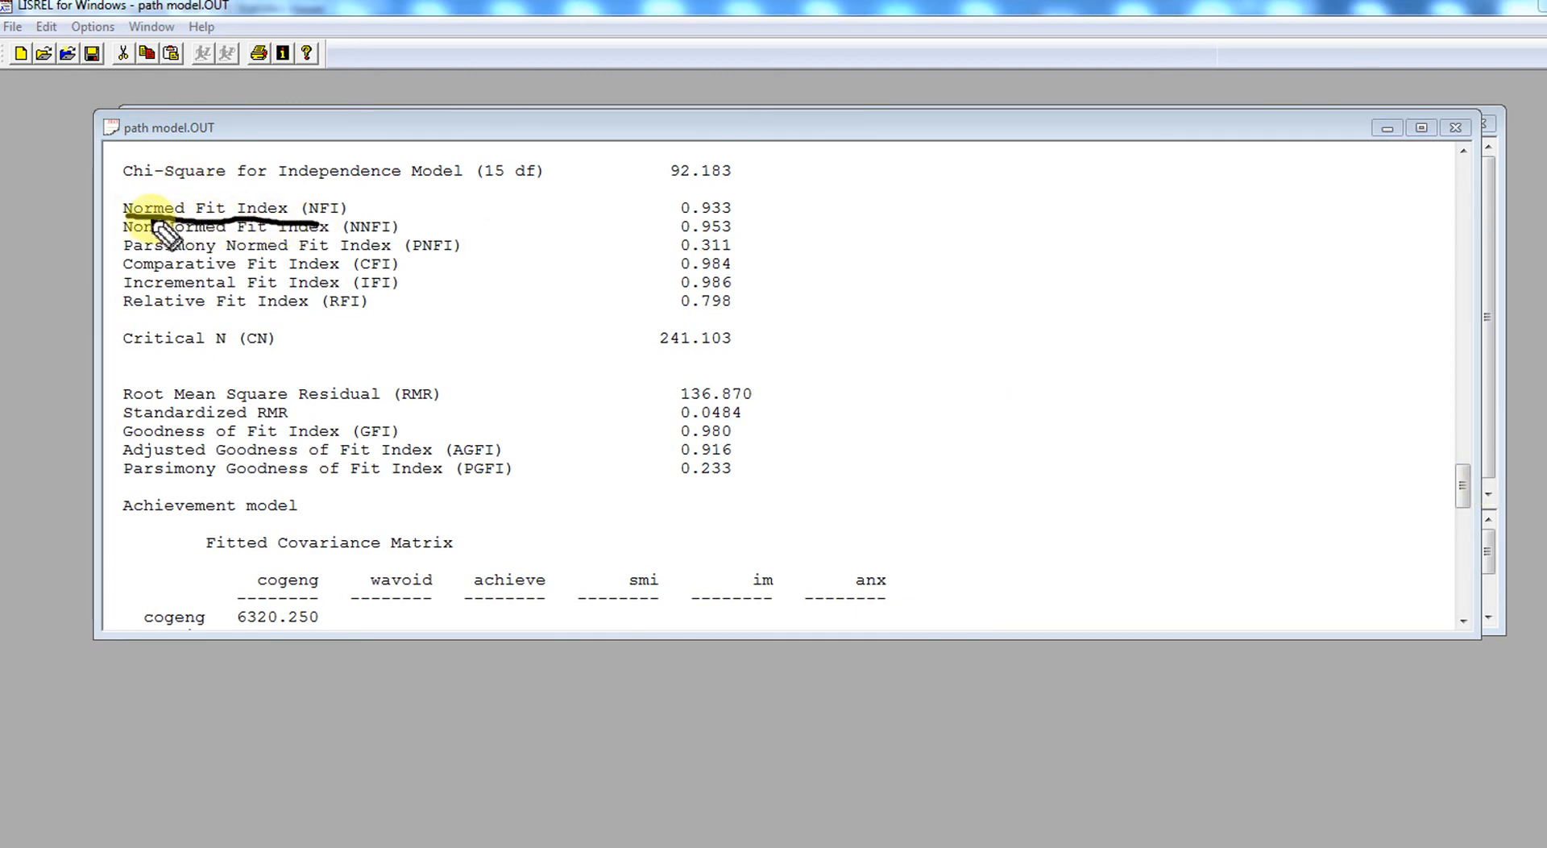
{"action": "left_click_drag", "start_coordinate": [139, 235], "coordinate": [354, 236]}
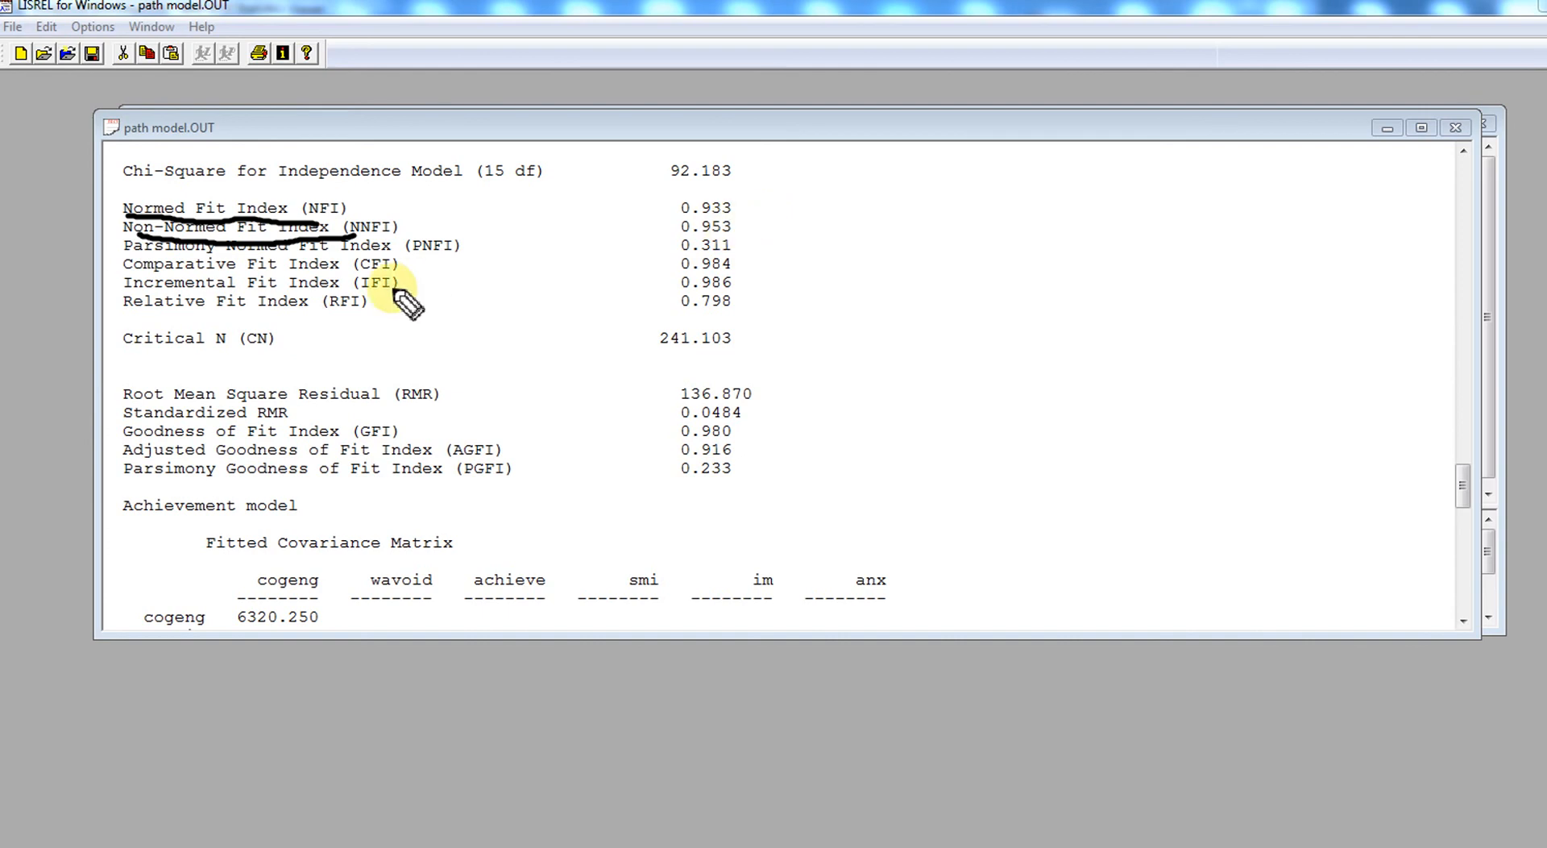
{"action": "left_click_drag", "start_coordinate": [141, 277], "coordinate": [379, 273]}
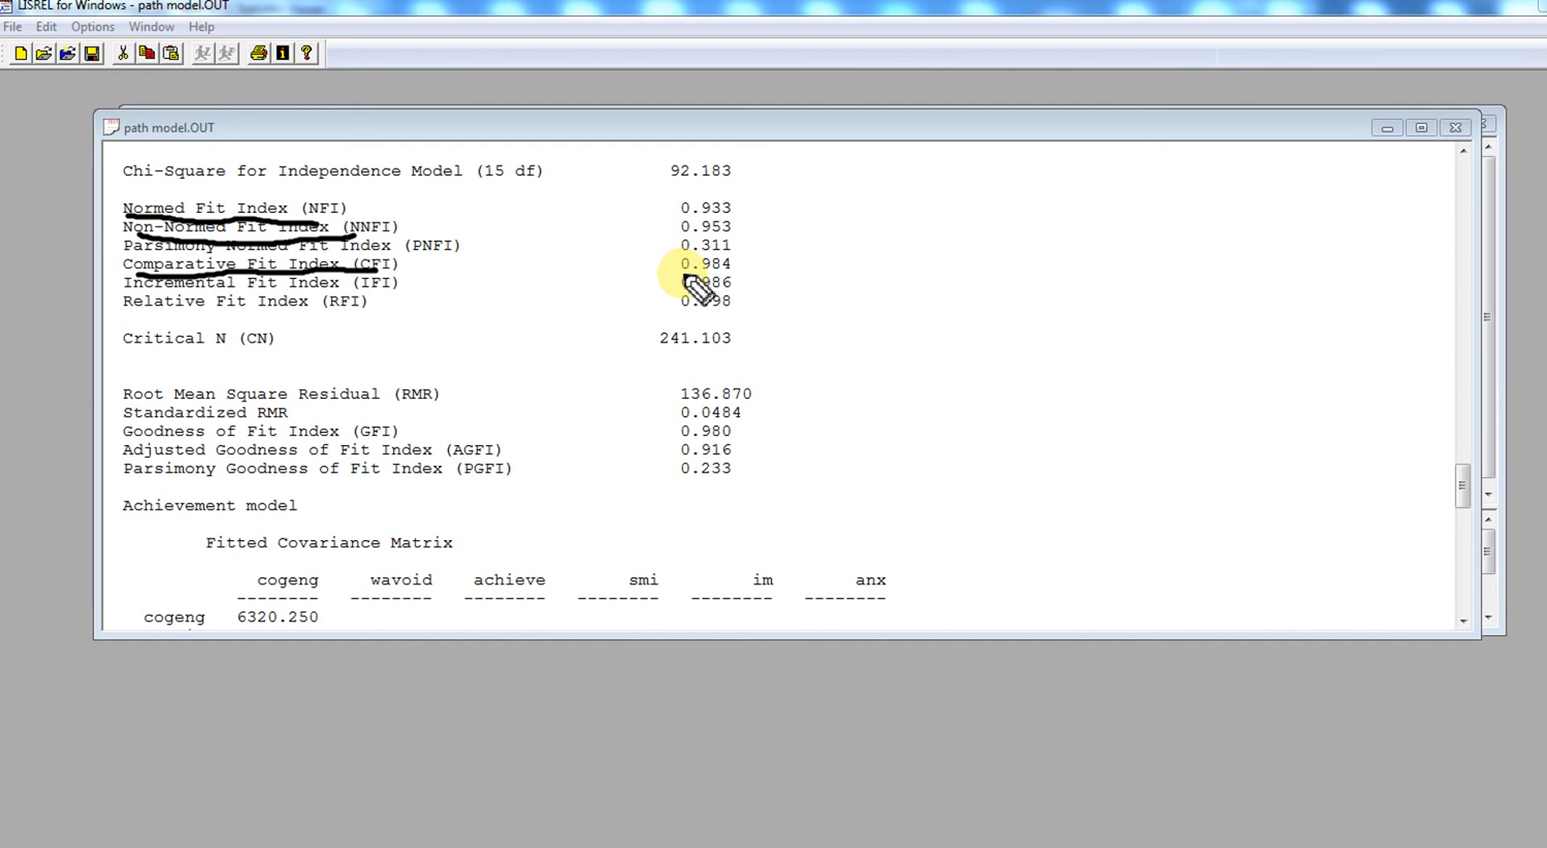
{"action": "left_click_drag", "start_coordinate": [683, 275], "coordinate": [735, 276]}
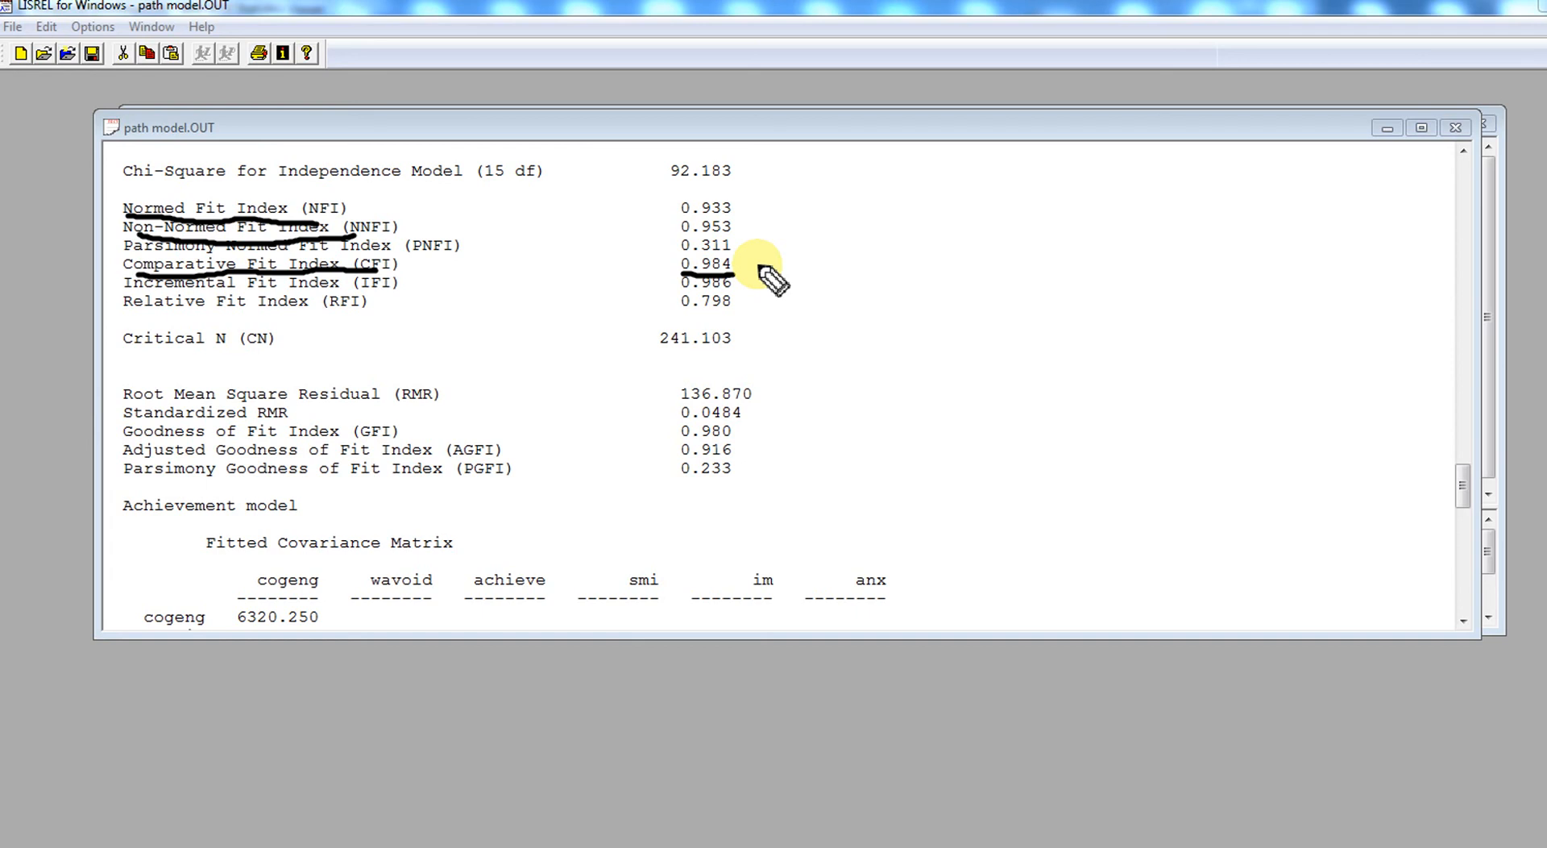
{"action": "mouse_move", "coordinate": [681, 216]}
{"action": "left_mouse_down"}
{"action": "mouse_move", "coordinate": [730, 220]}
{"action": "mouse_move", "coordinate": [738, 237]}
{"action": "left_mouse_up"}
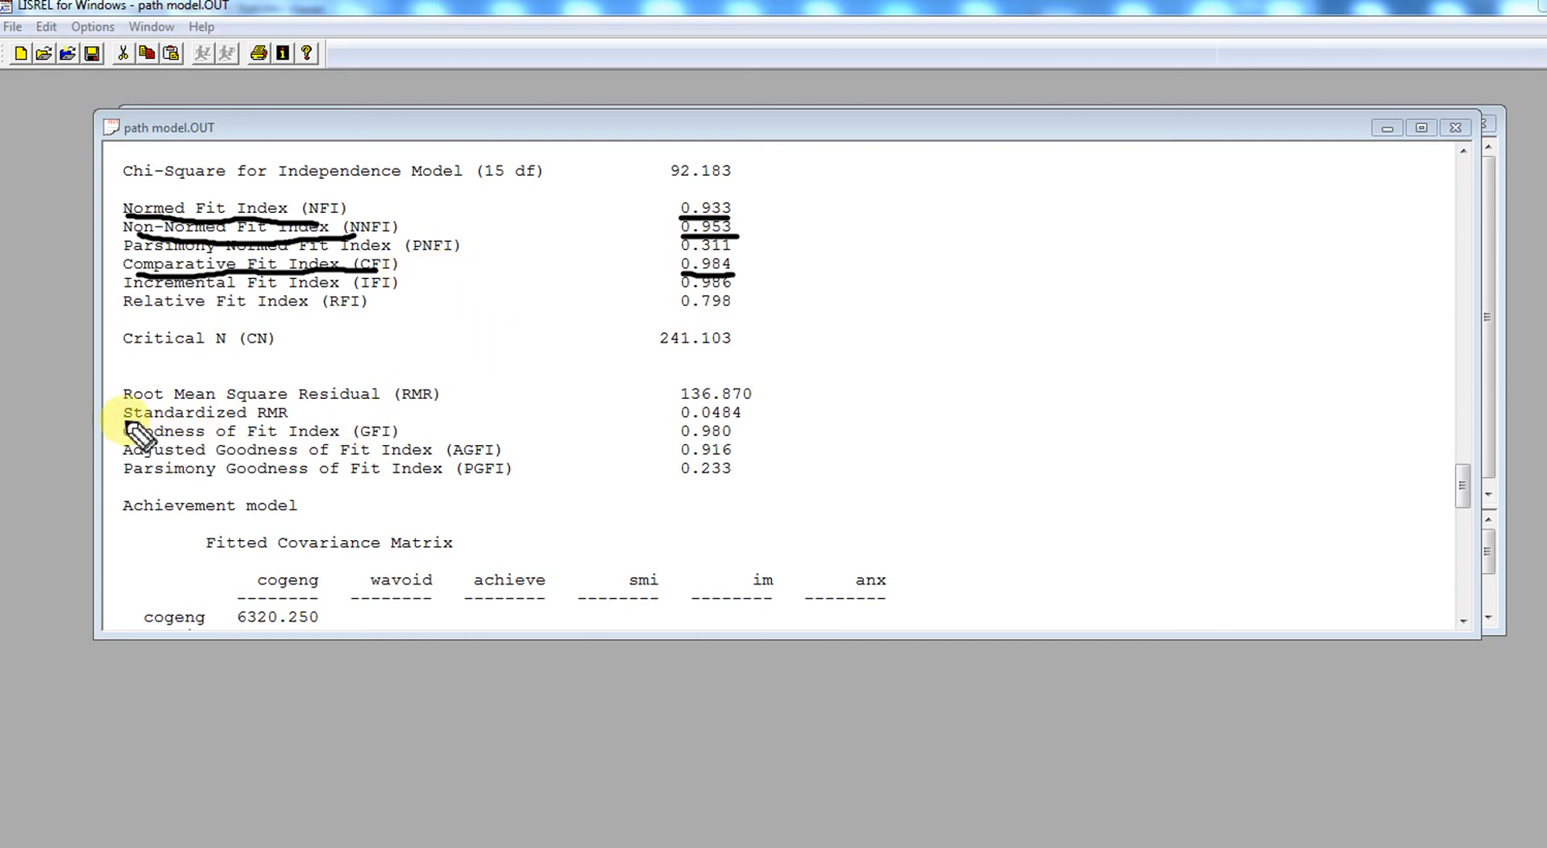
- Examine the Standardized RMR, Goodness of Fit Index (GFI) and Adjusted Goodness of Fit Index (AGFI) with their values
{"action": "left_click_drag", "start_coordinate": [124, 421], "coordinate": [286, 421]}
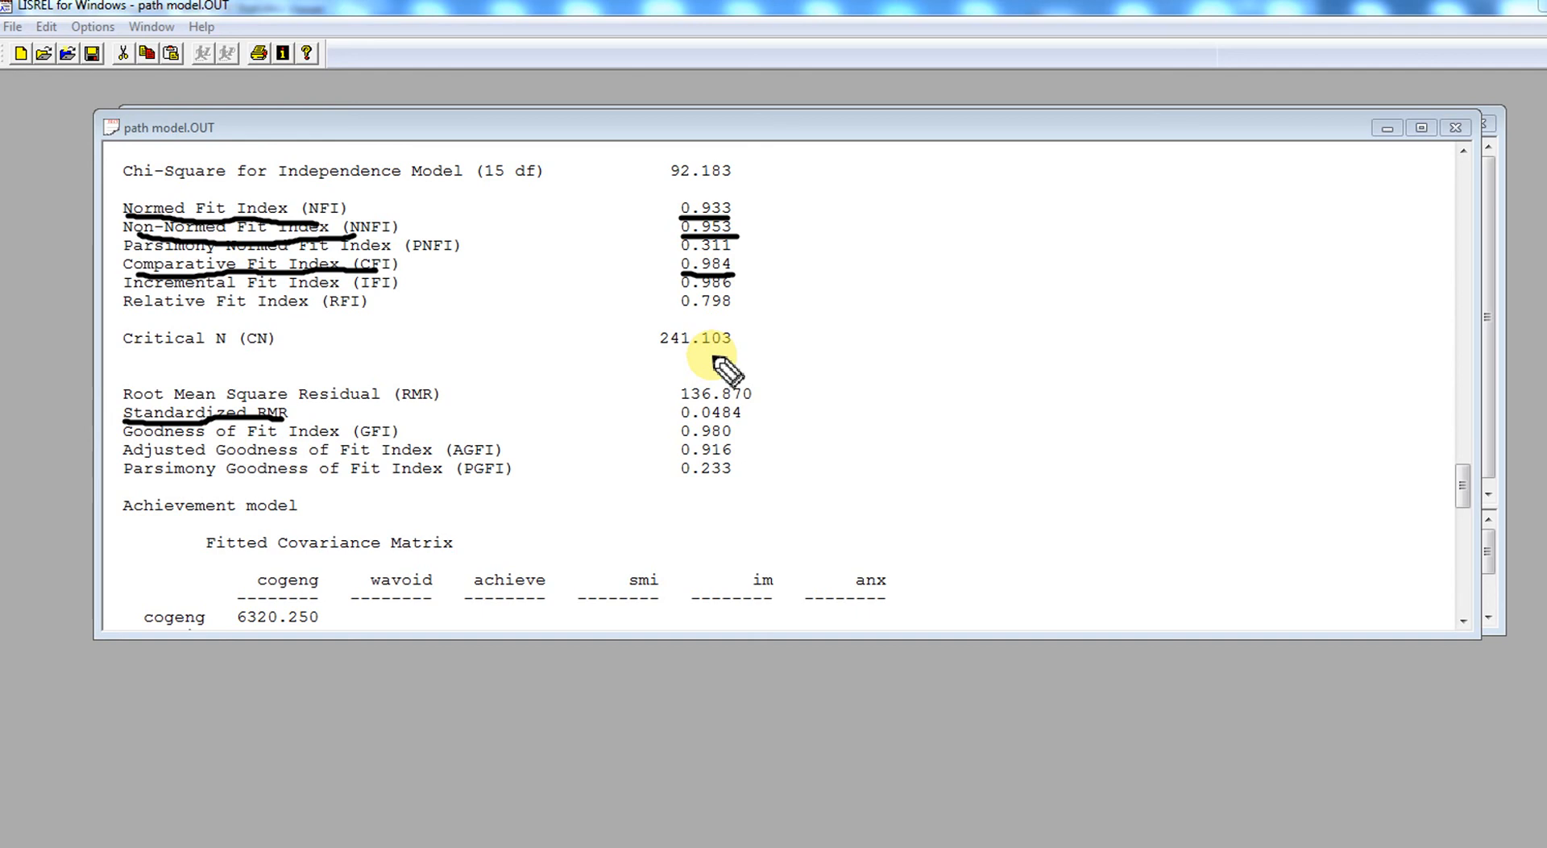
{"action": "left_click_drag", "start_coordinate": [689, 420], "coordinate": [738, 421]}
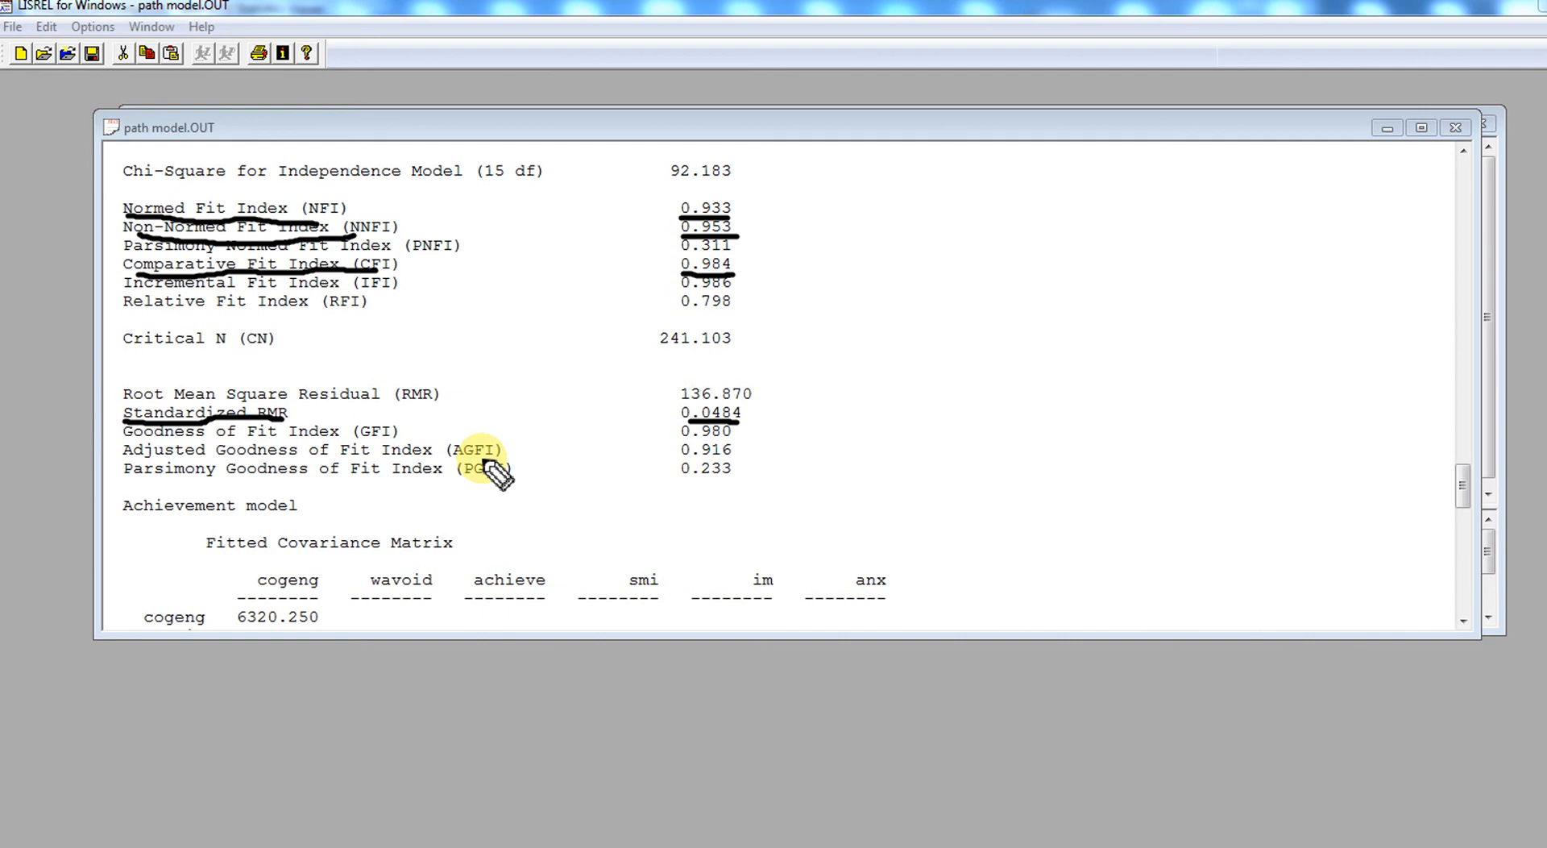
{"action": "left_click_drag", "start_coordinate": [154, 434], "coordinate": [309, 441]}
{"action": "left_click_drag", "start_coordinate": [160, 458], "coordinate": [314, 475]}
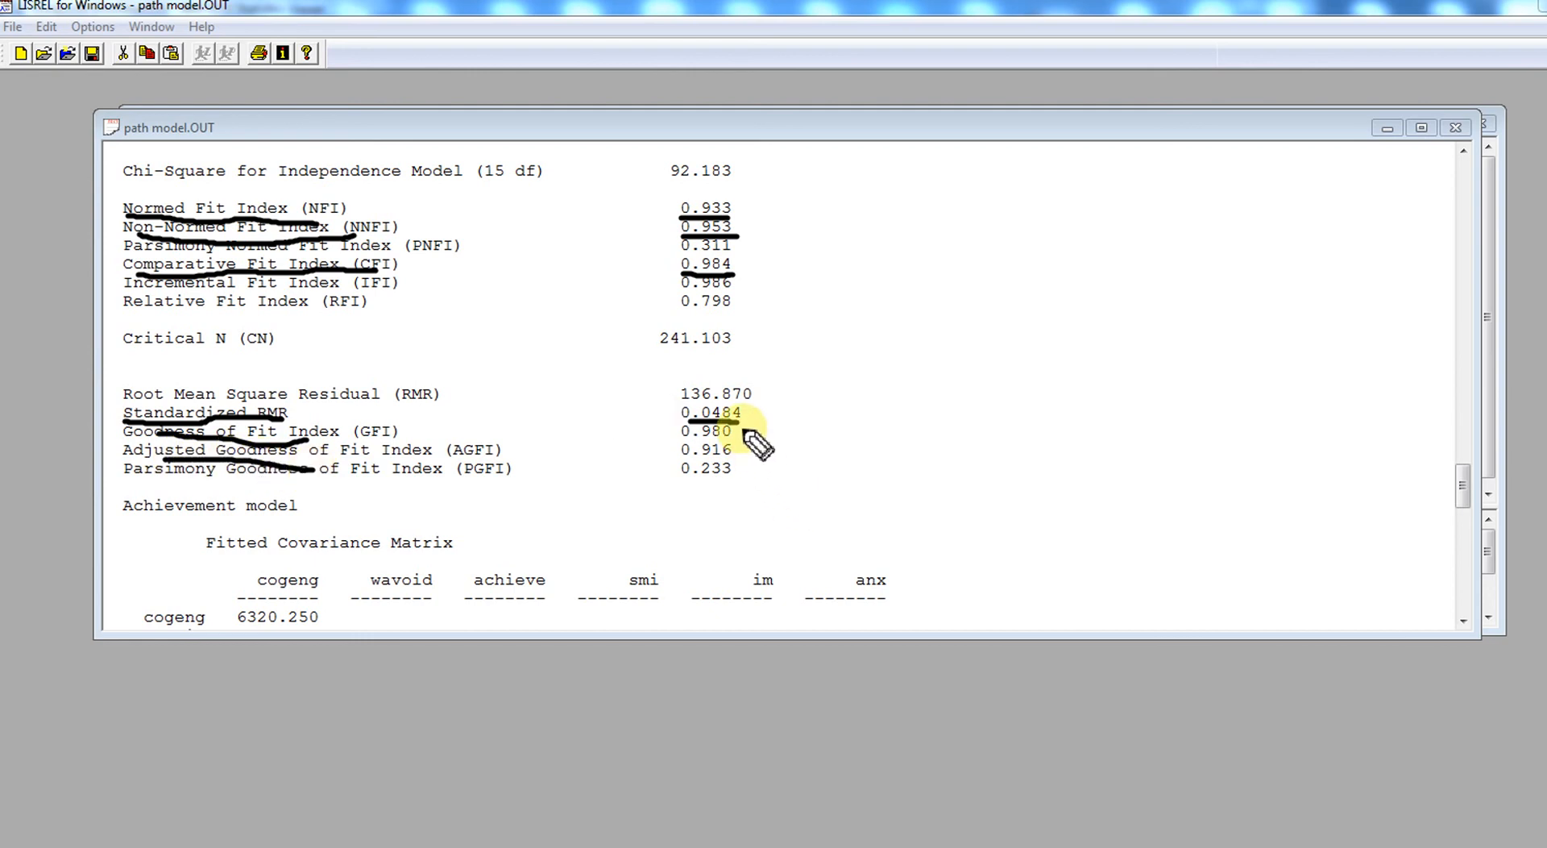
{"action": "left_click_drag", "start_coordinate": [743, 430], "coordinate": [756, 451]}
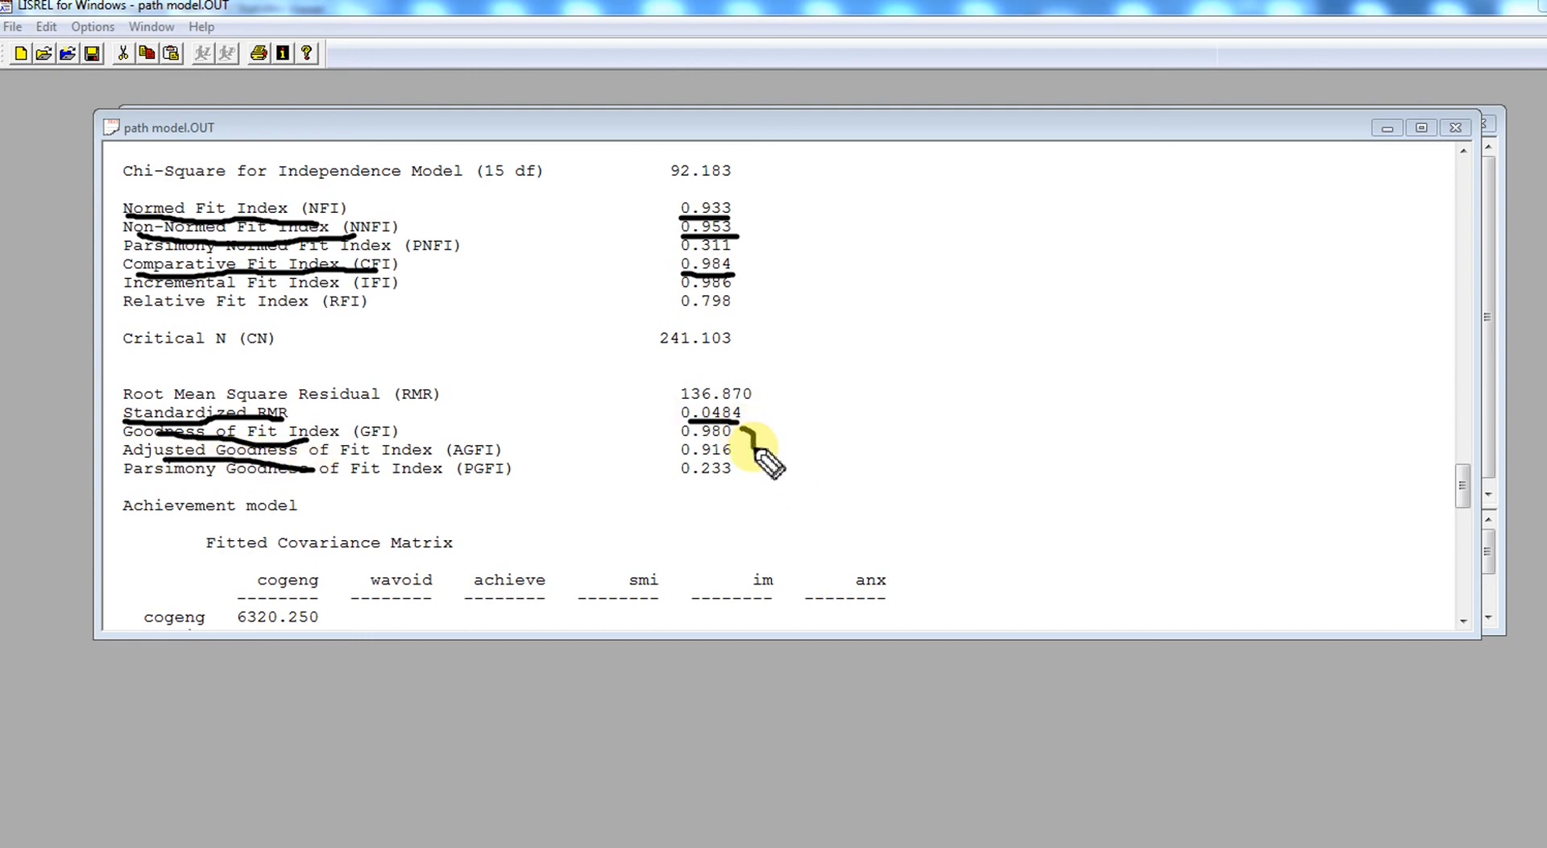